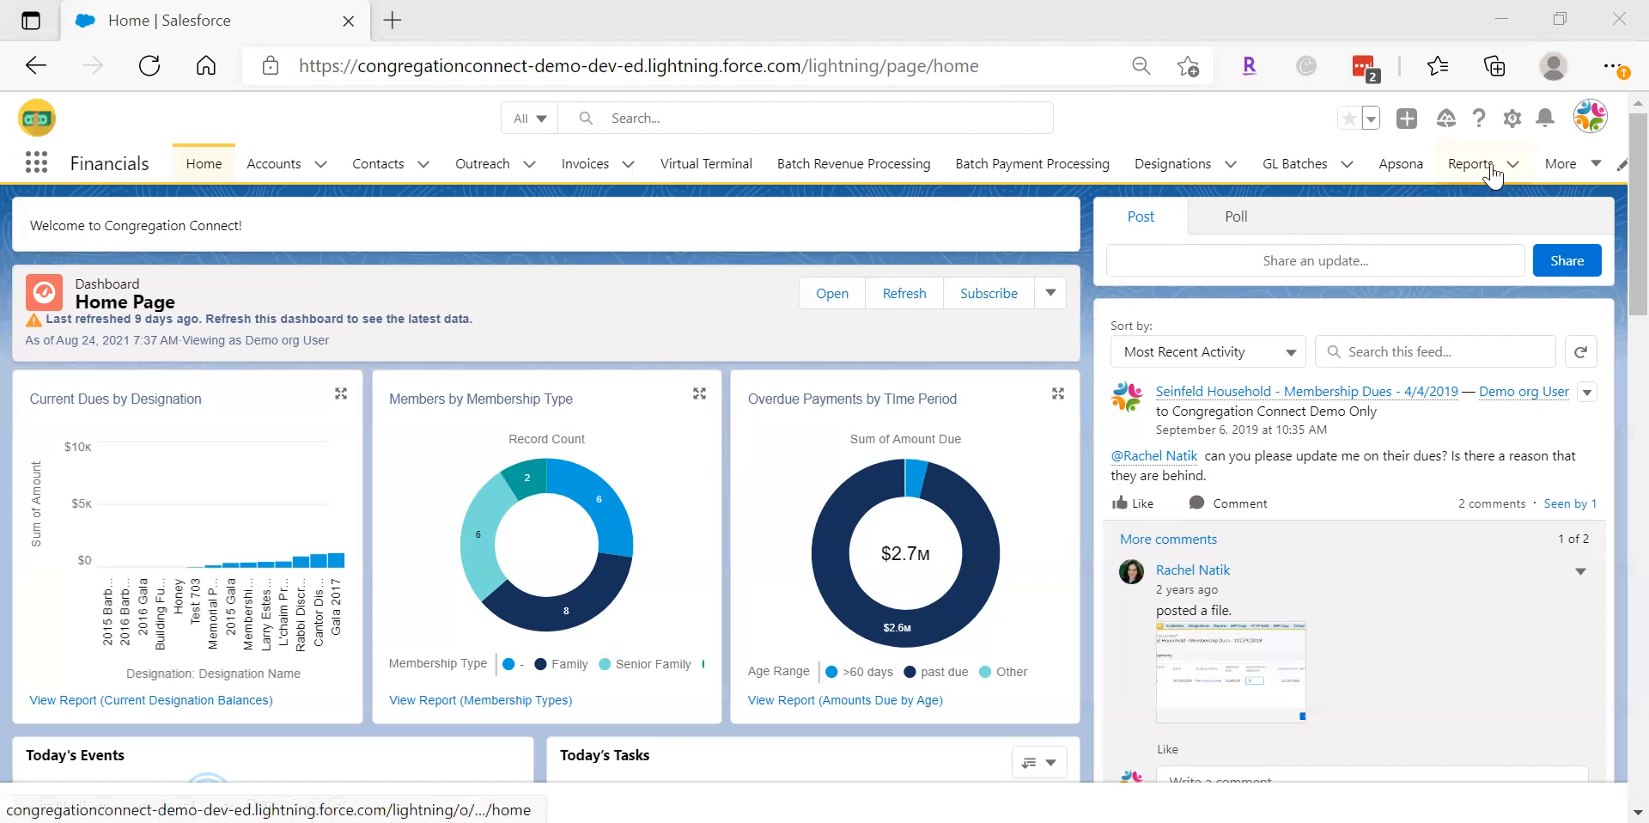
Open Setup and search it for "packag" to reach the Installed Packages page
{"action": "left_click", "coordinate": [1509, 123]}
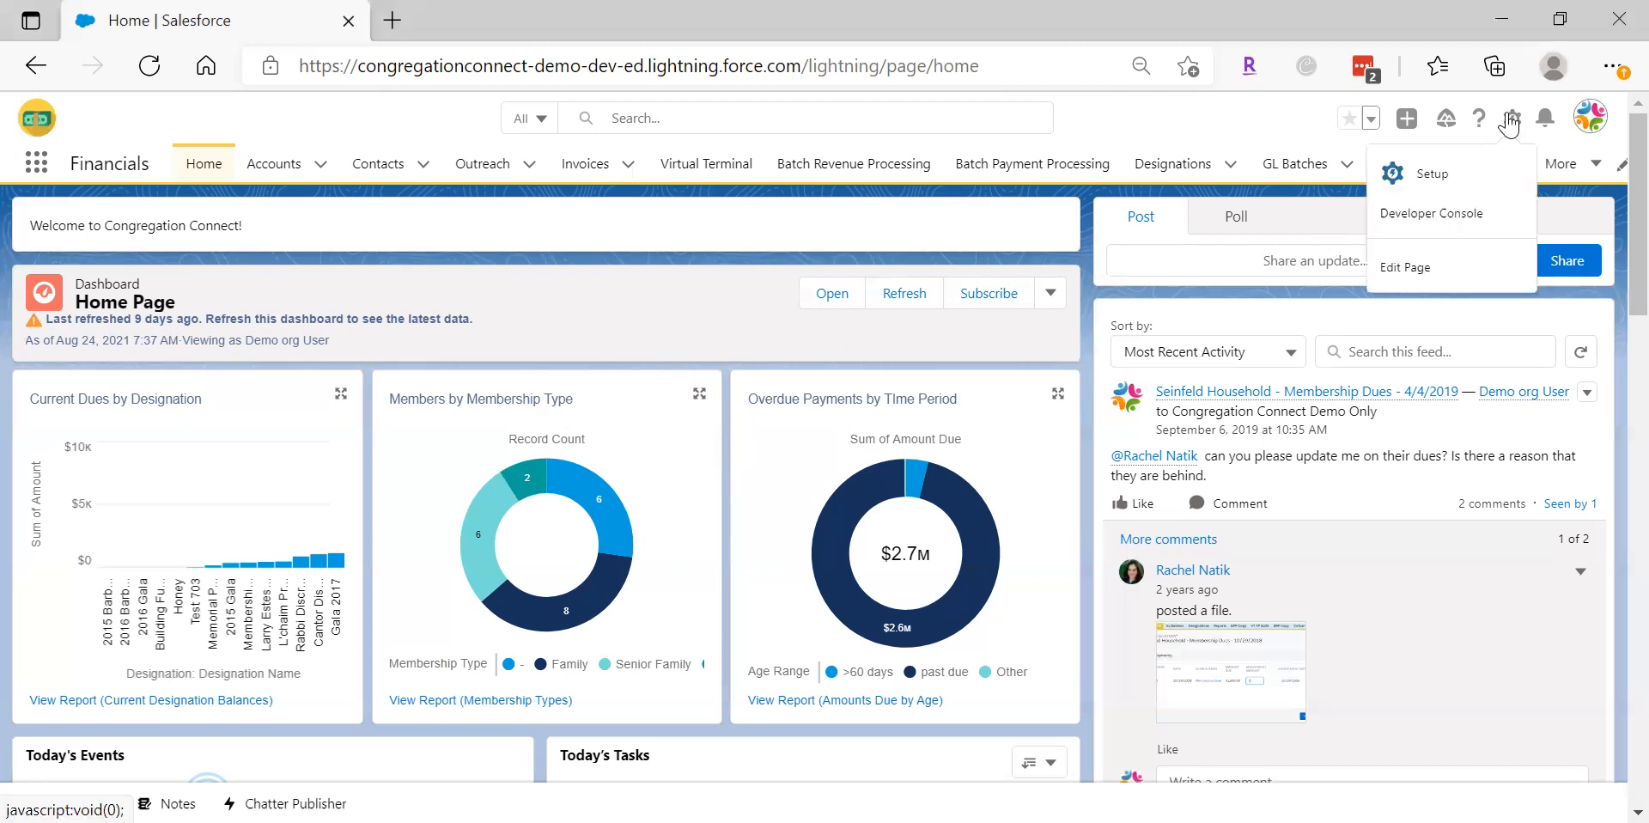
{"action": "left_click", "coordinate": [1446, 178]}
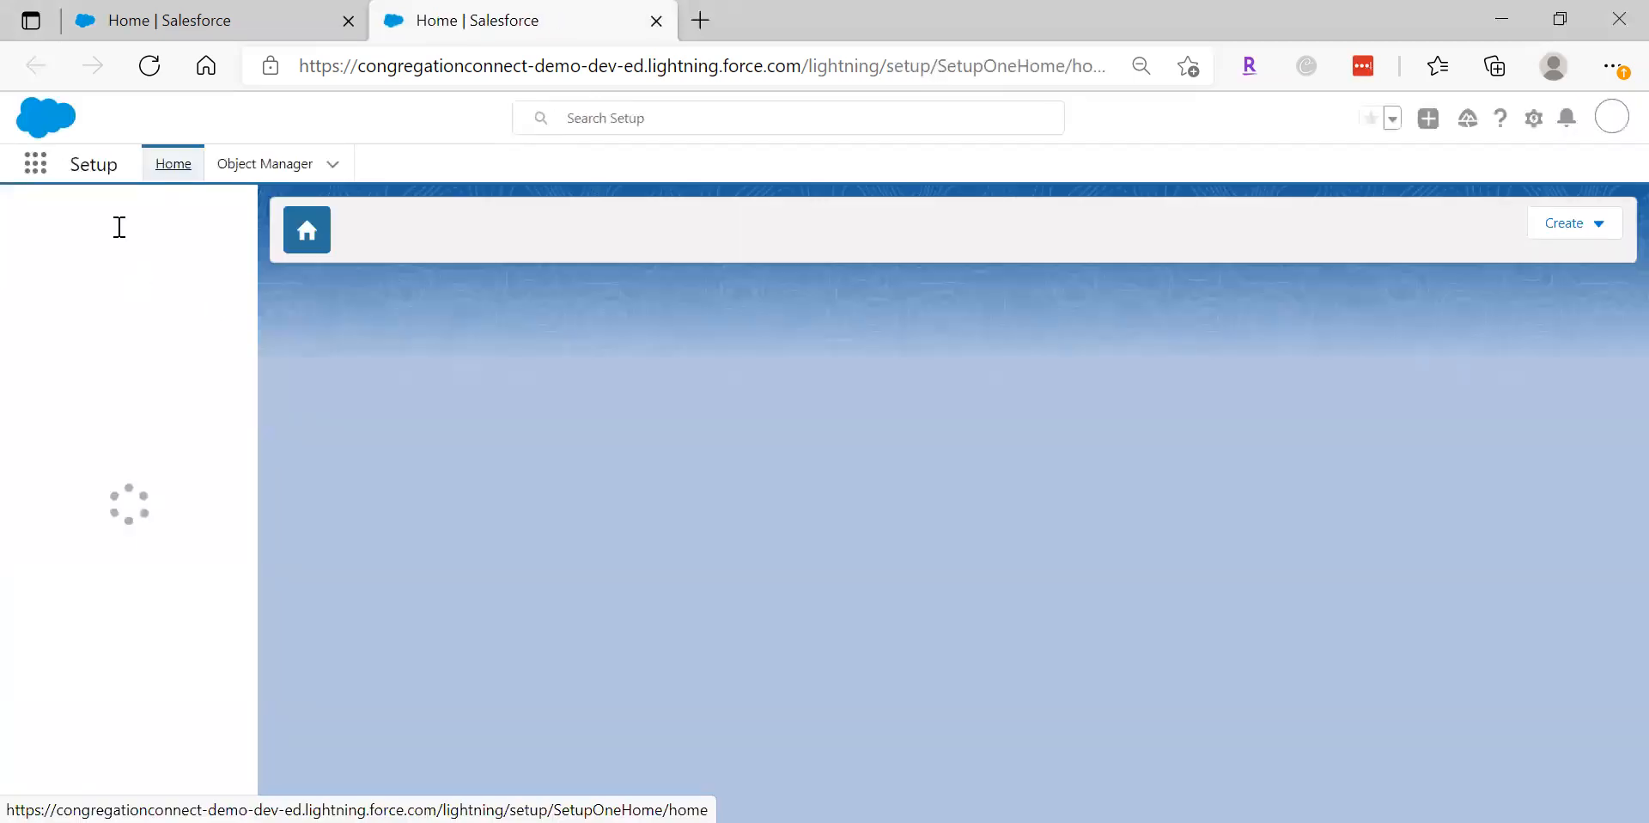
{"action": "left_click", "coordinate": [120, 227]}
{"action": "type", "text": "packag"}
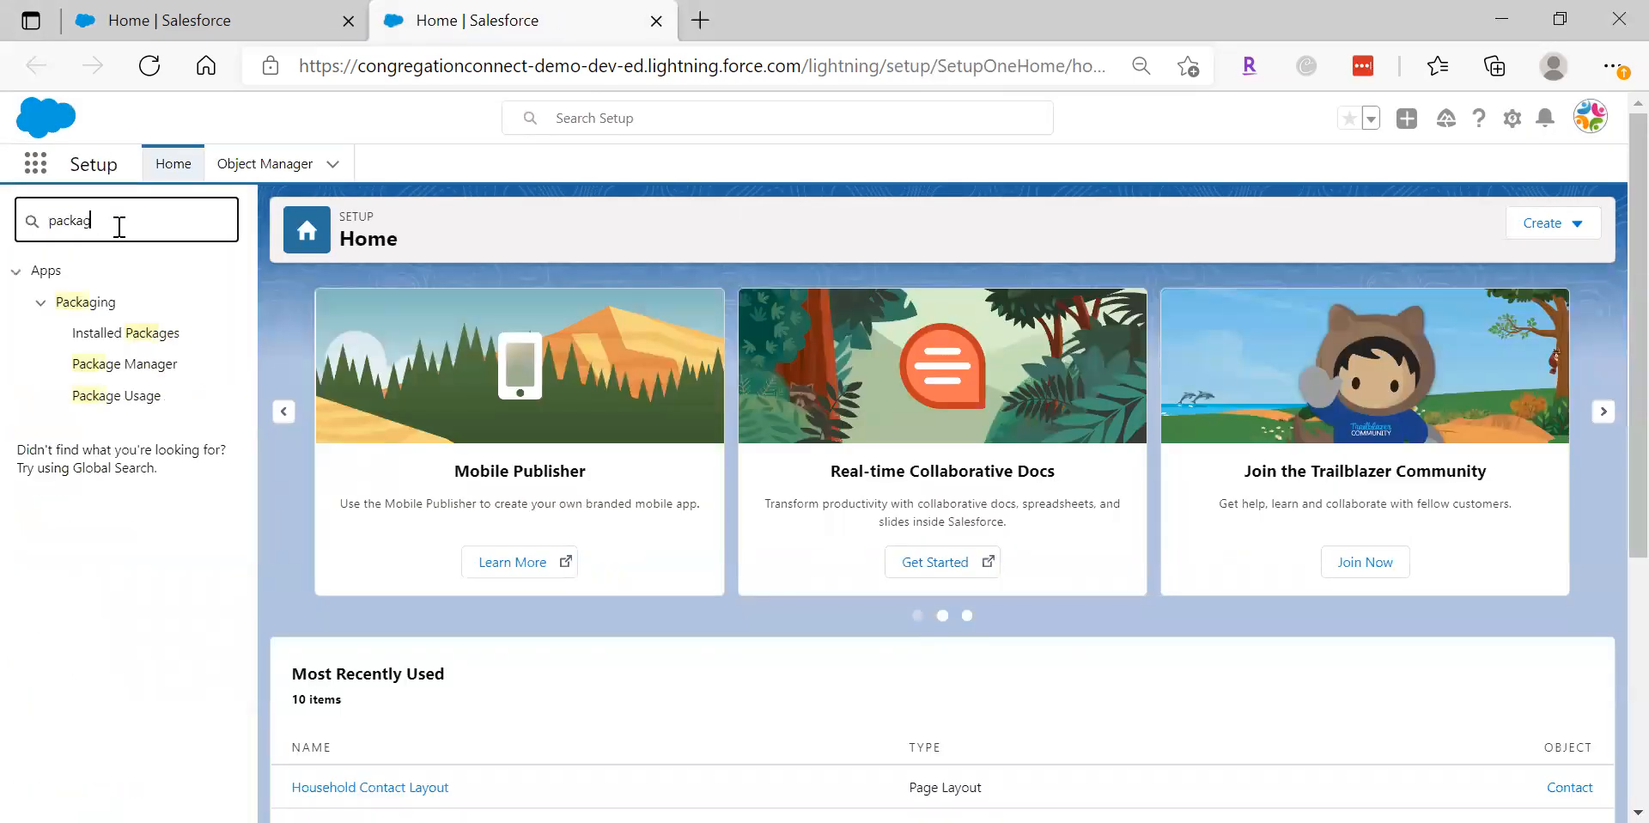
{"action": "left_click", "coordinate": [137, 336]}
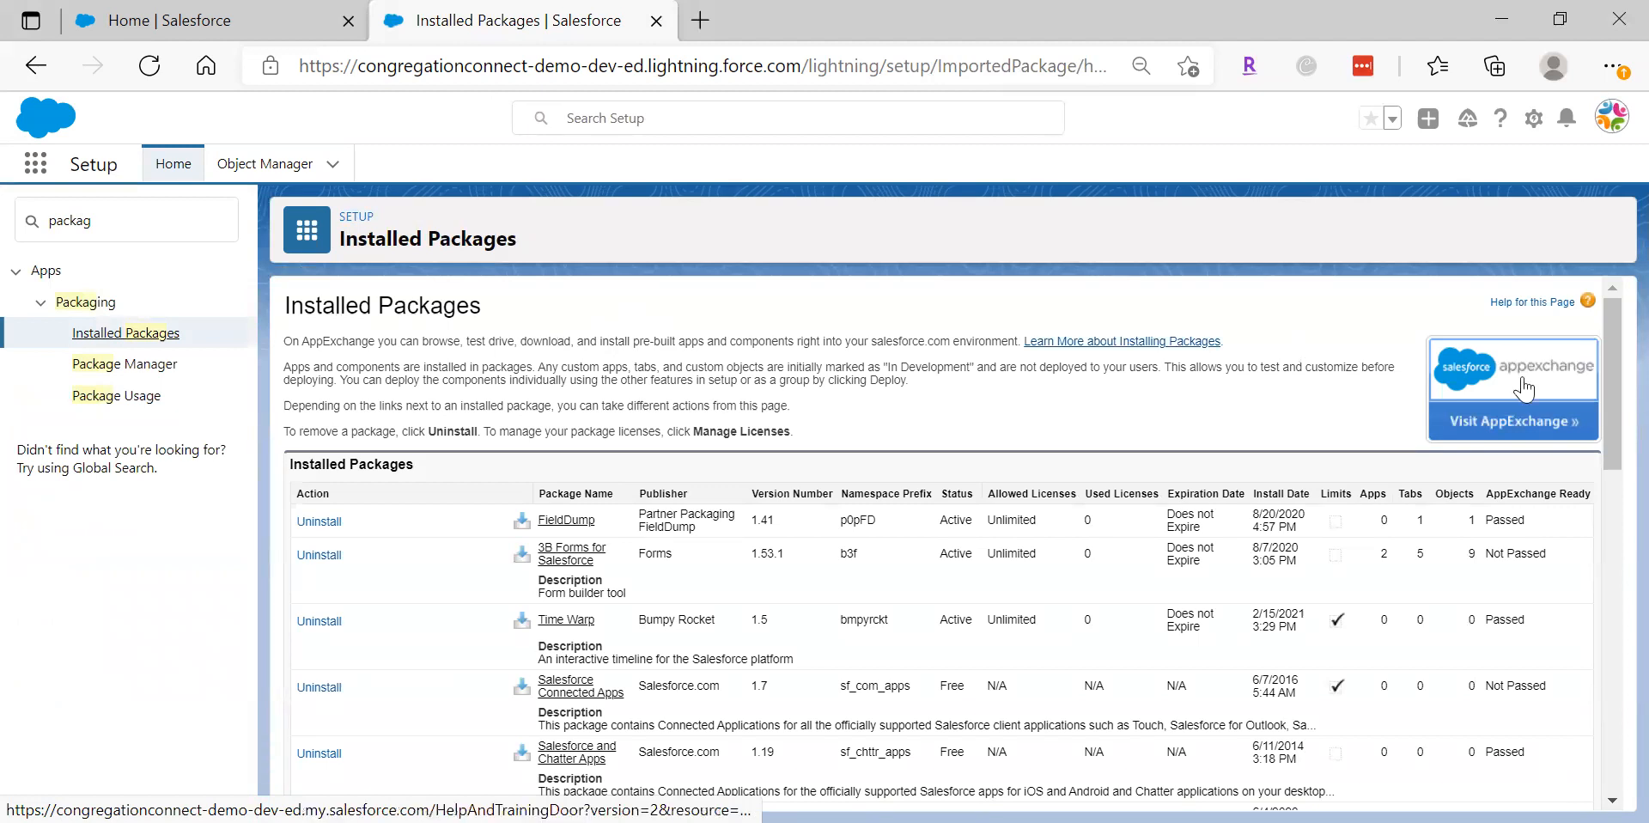
Open license management for the Apsona for Salesforce package and review its allowed and used licenses
{"action": "left_click_drag", "start_coordinate": [1605, 331], "coordinate": [1606, 610]}
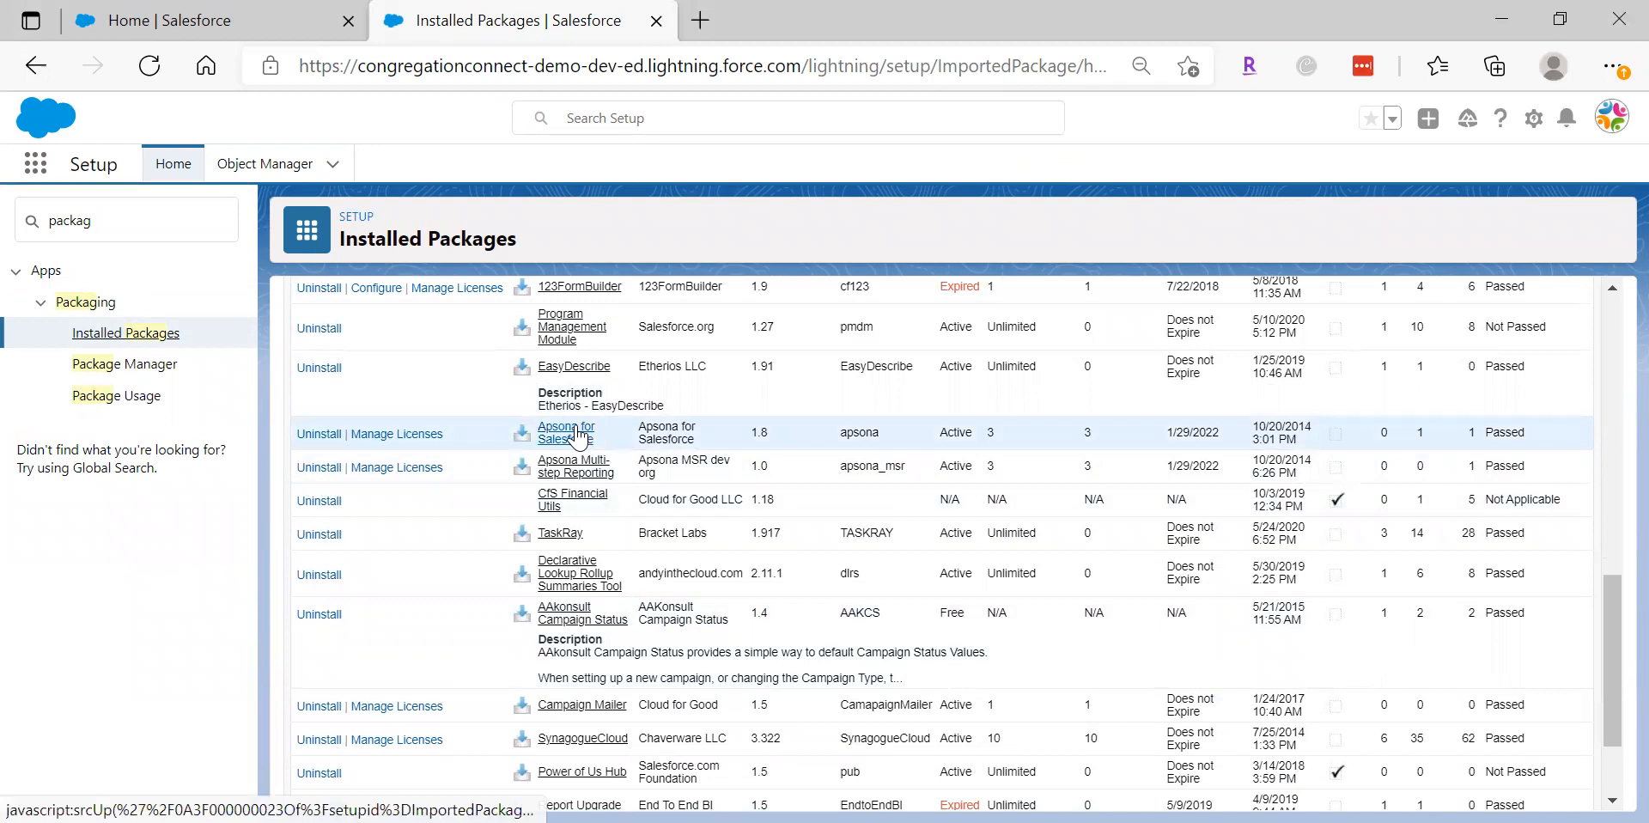
{"action": "left_click", "coordinate": [416, 436]}
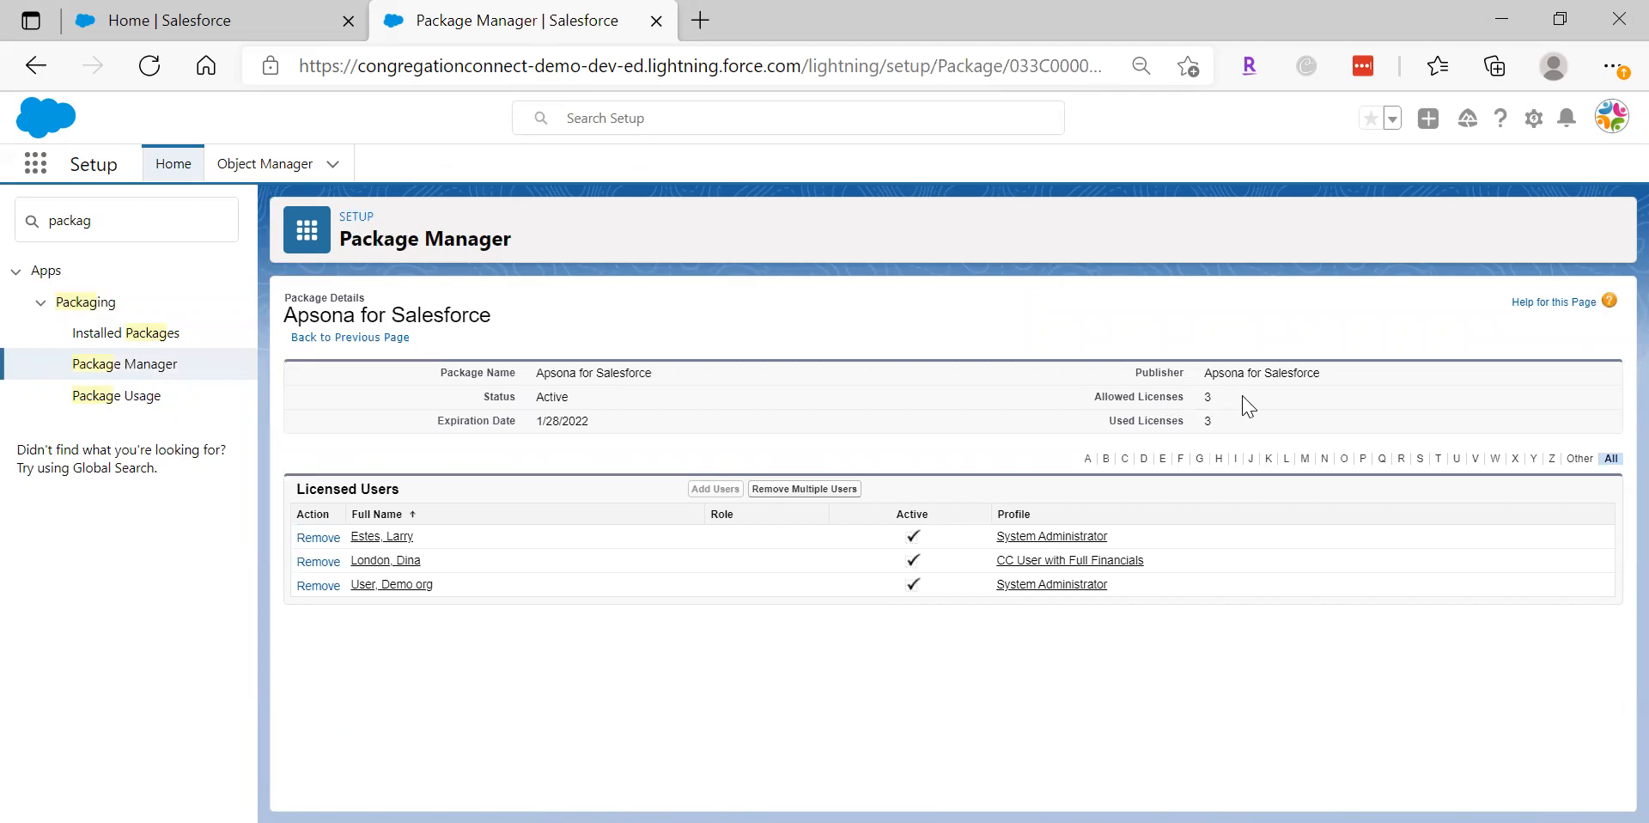
{"action": "left_click_drag", "start_coordinate": [1214, 401], "coordinate": [1096, 403]}
{"action": "left_click_drag", "start_coordinate": [1223, 421], "coordinate": [1110, 427]}
Search Setup for "users" and open the Users page listing active users
{"action": "left_click", "coordinate": [129, 225]}
{"action": "key", "text": "ctrl+a"}
{"action": "type", "text": "us"}
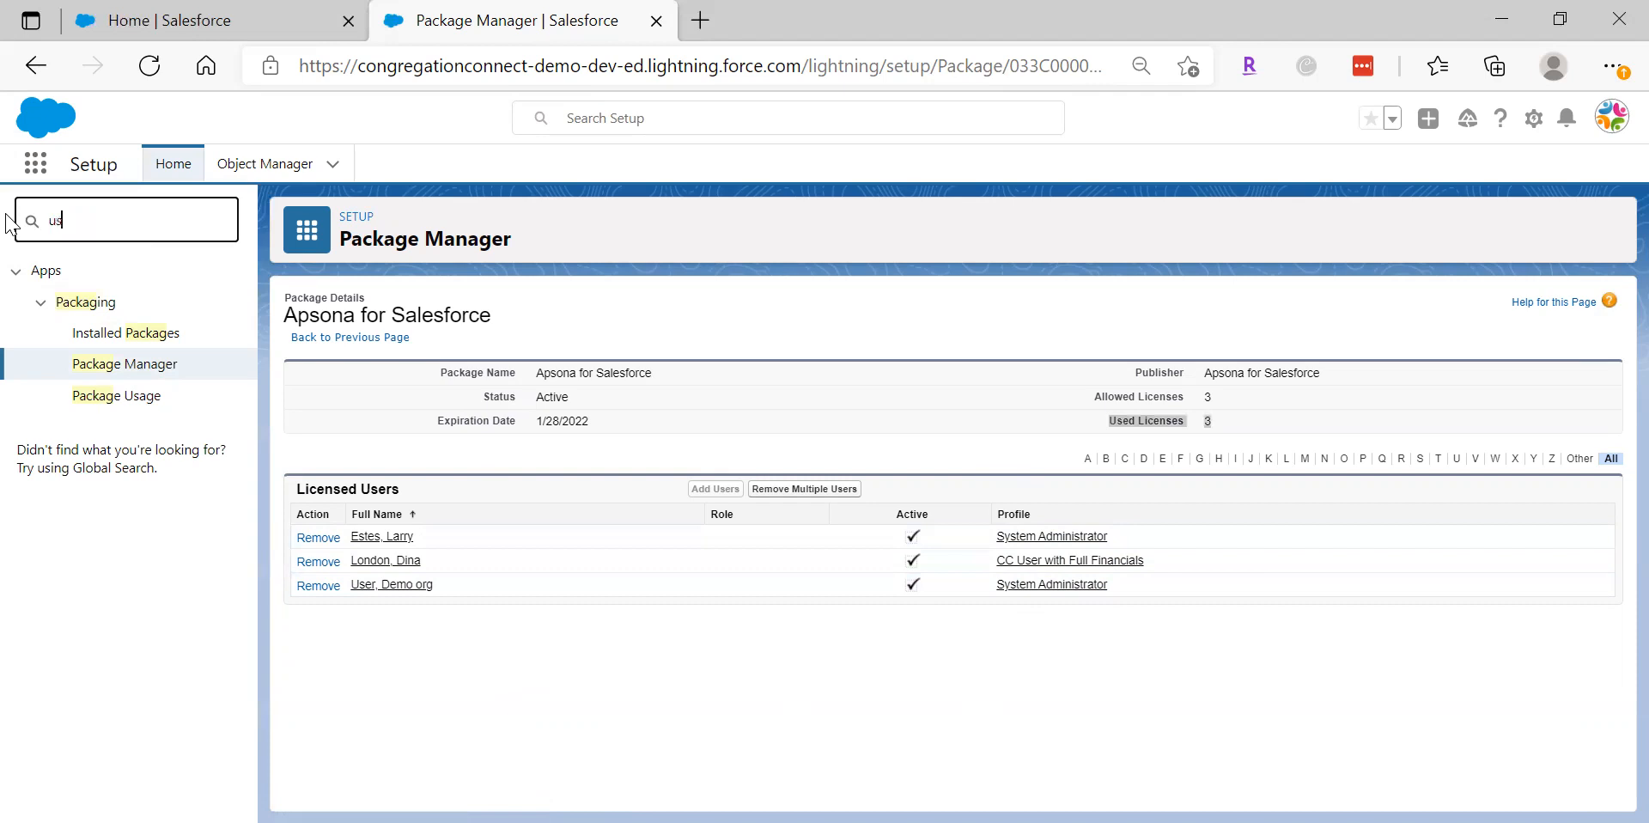
{"action": "type", "text": "ers"}
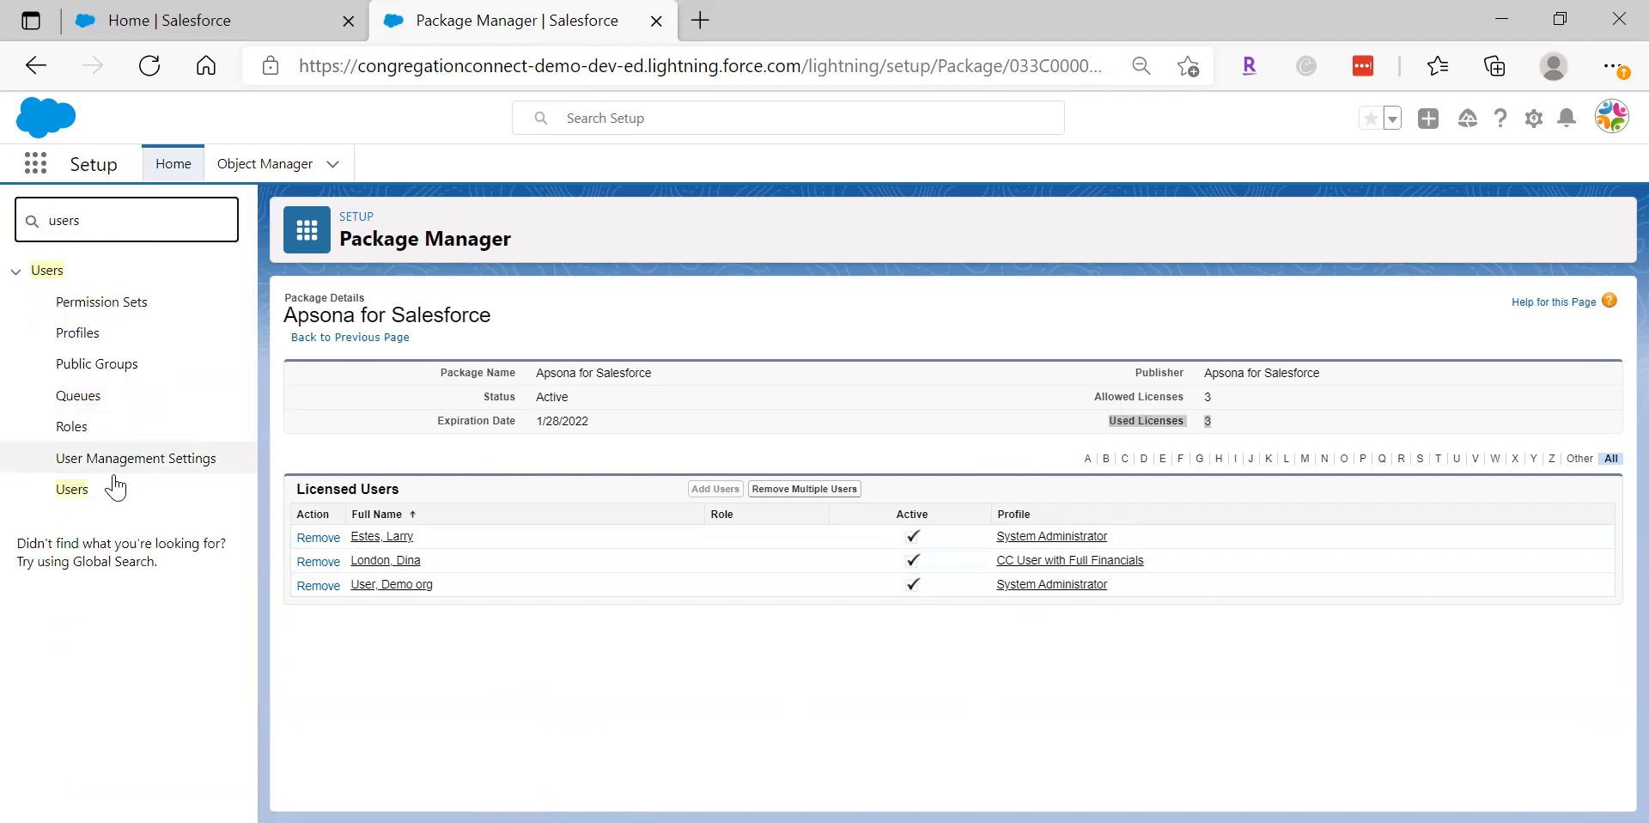
{"action": "left_click", "coordinate": [70, 492]}
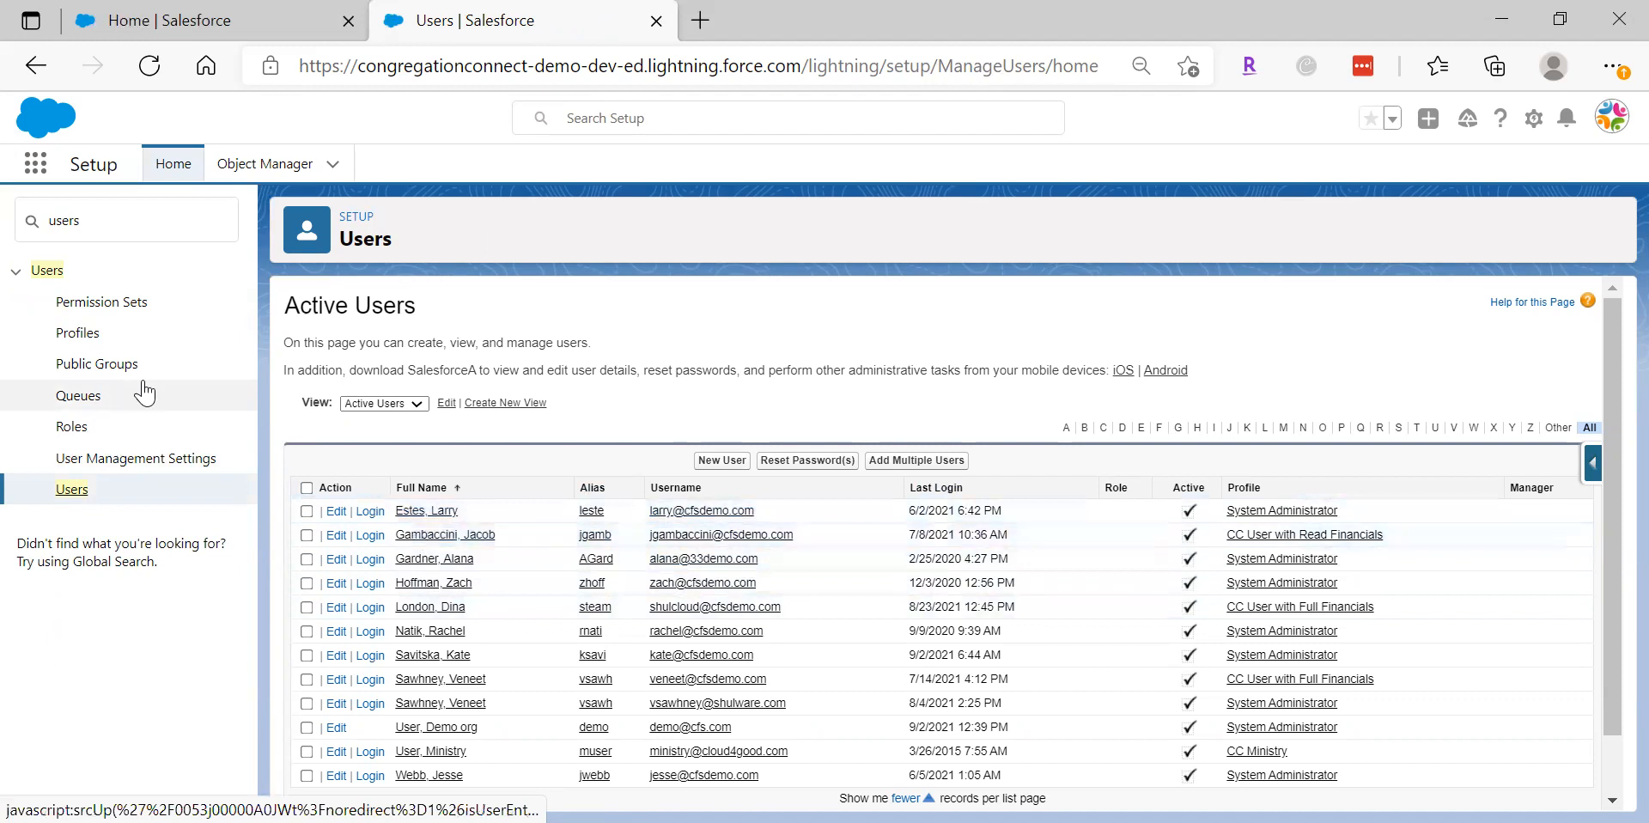
Search Setup for "package" and return through Installed Packages to the licensed users of Apsona for Salesforce
{"action": "left_click_drag", "start_coordinate": [133, 224], "coordinate": [45, 221]}
{"action": "type", "text": "u"}
{"action": "key", "text": "BackSpace"}
{"action": "type", "text": "pa"}
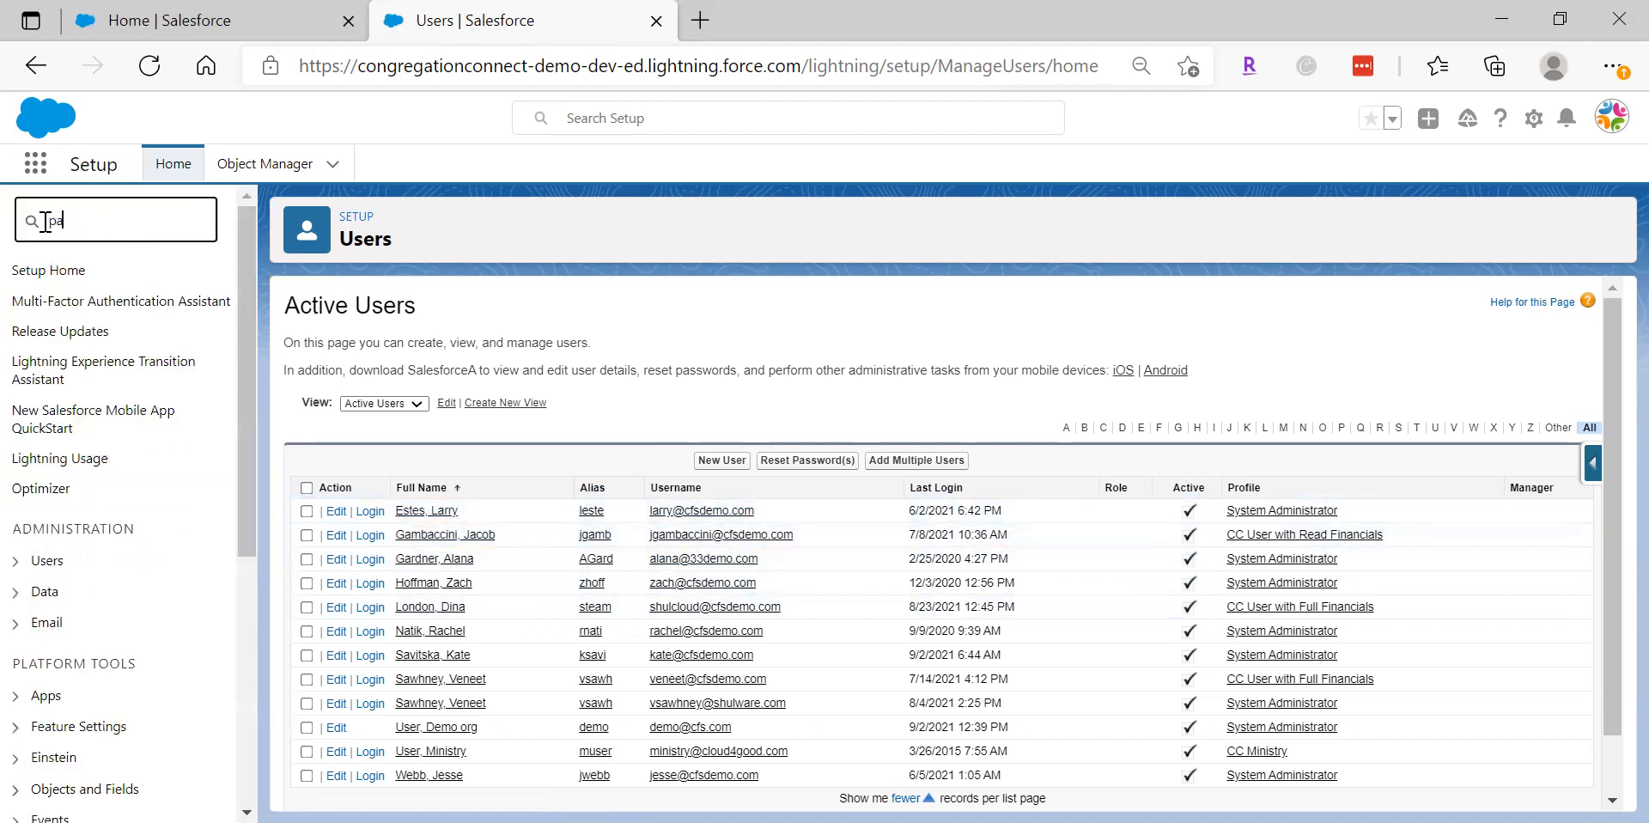
{"action": "type", "text": "ckage"}
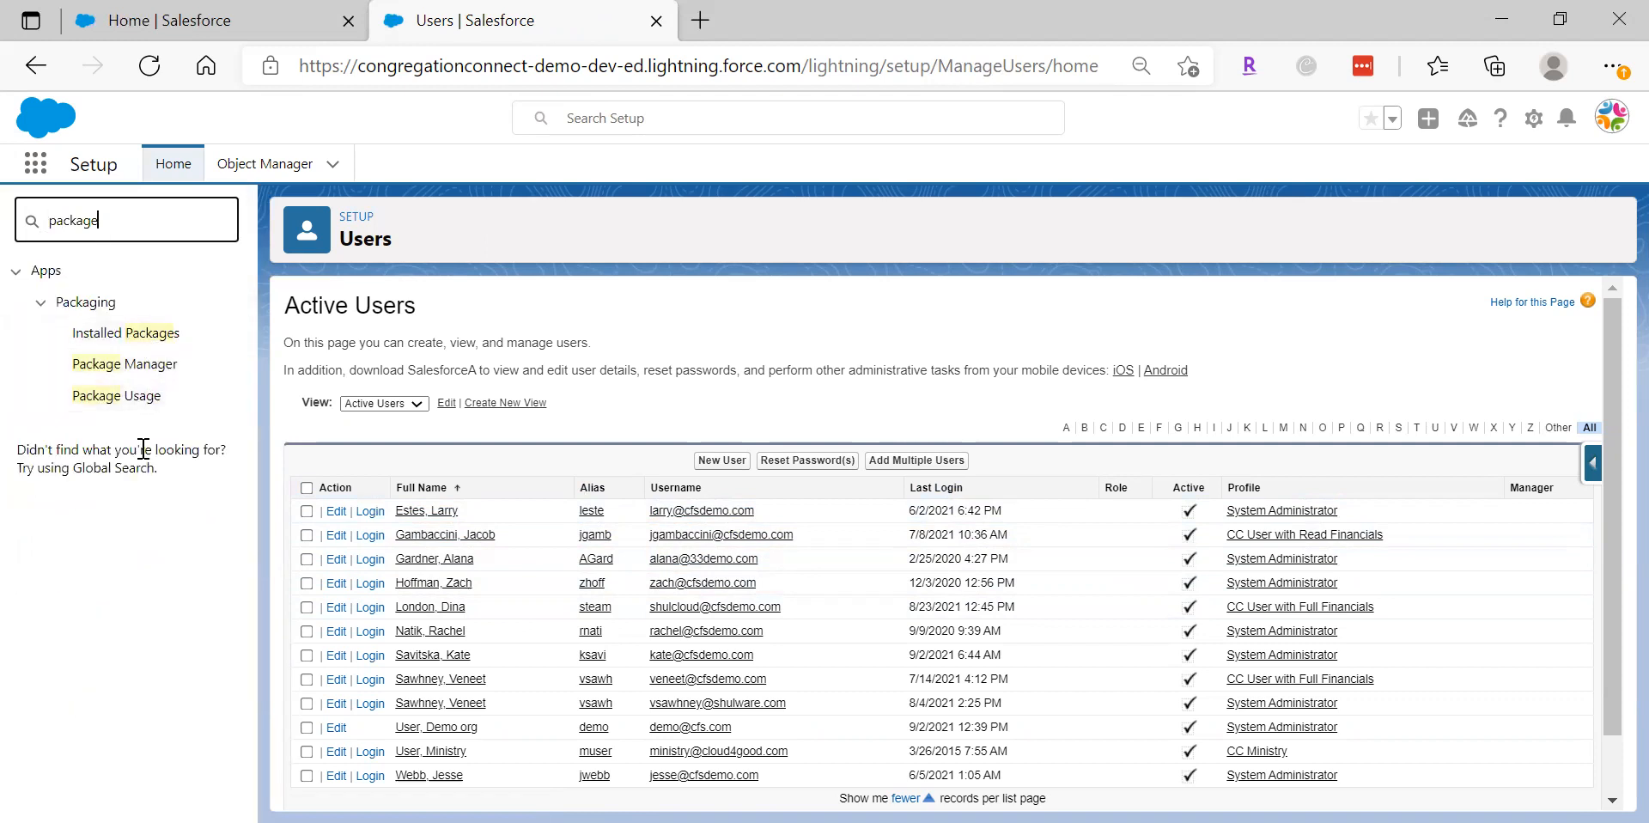
{"action": "left_click", "coordinate": [125, 335]}
{"action": "left_click_drag", "start_coordinate": [1606, 330], "coordinate": [1606, 586]}
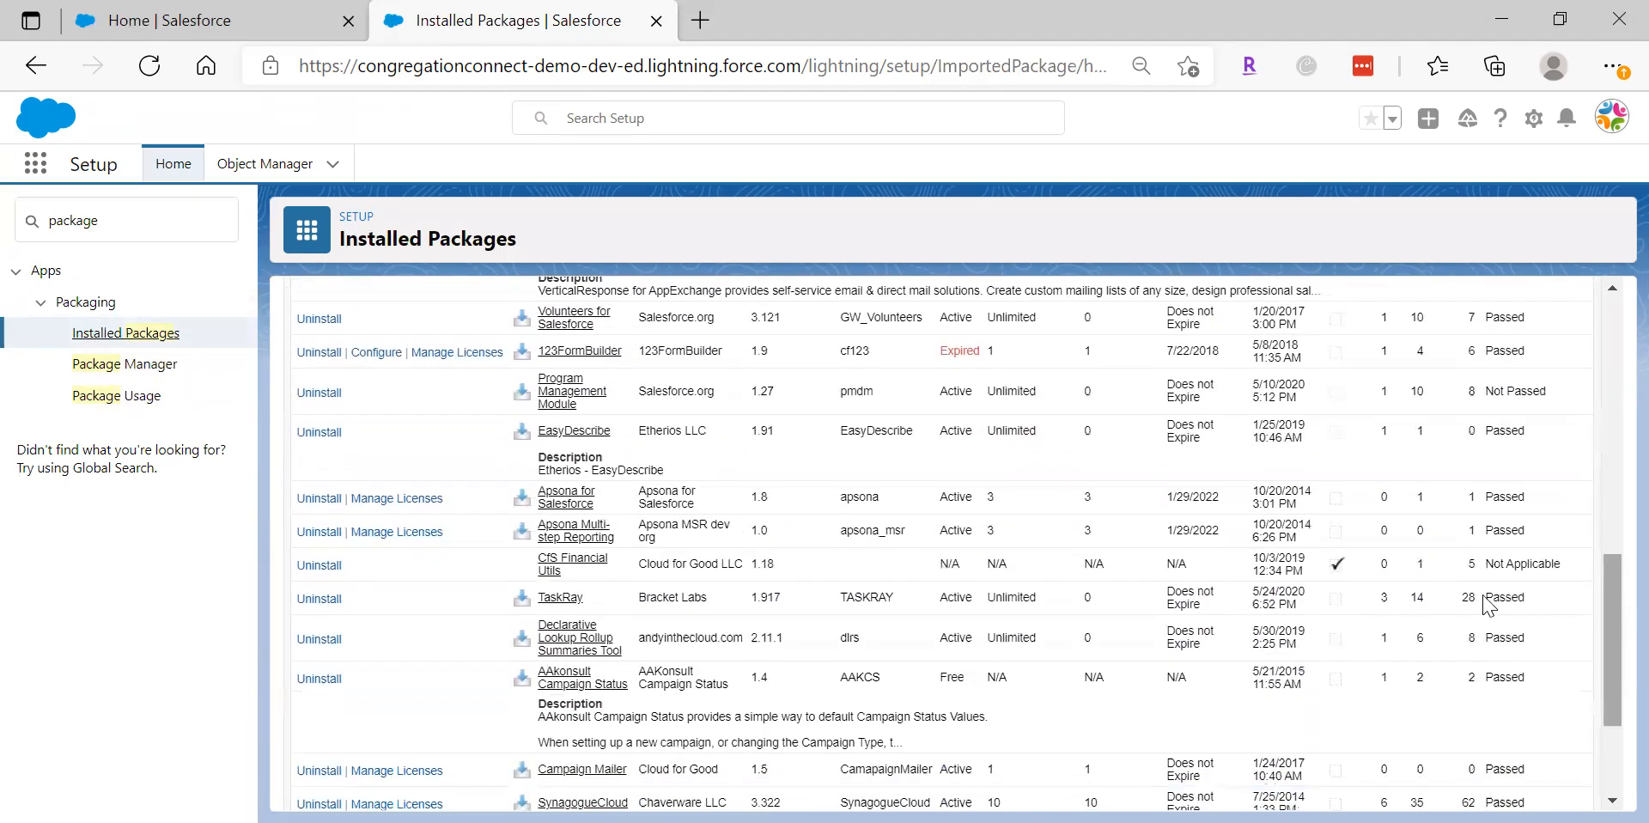
{"action": "left_click", "coordinate": [407, 507]}
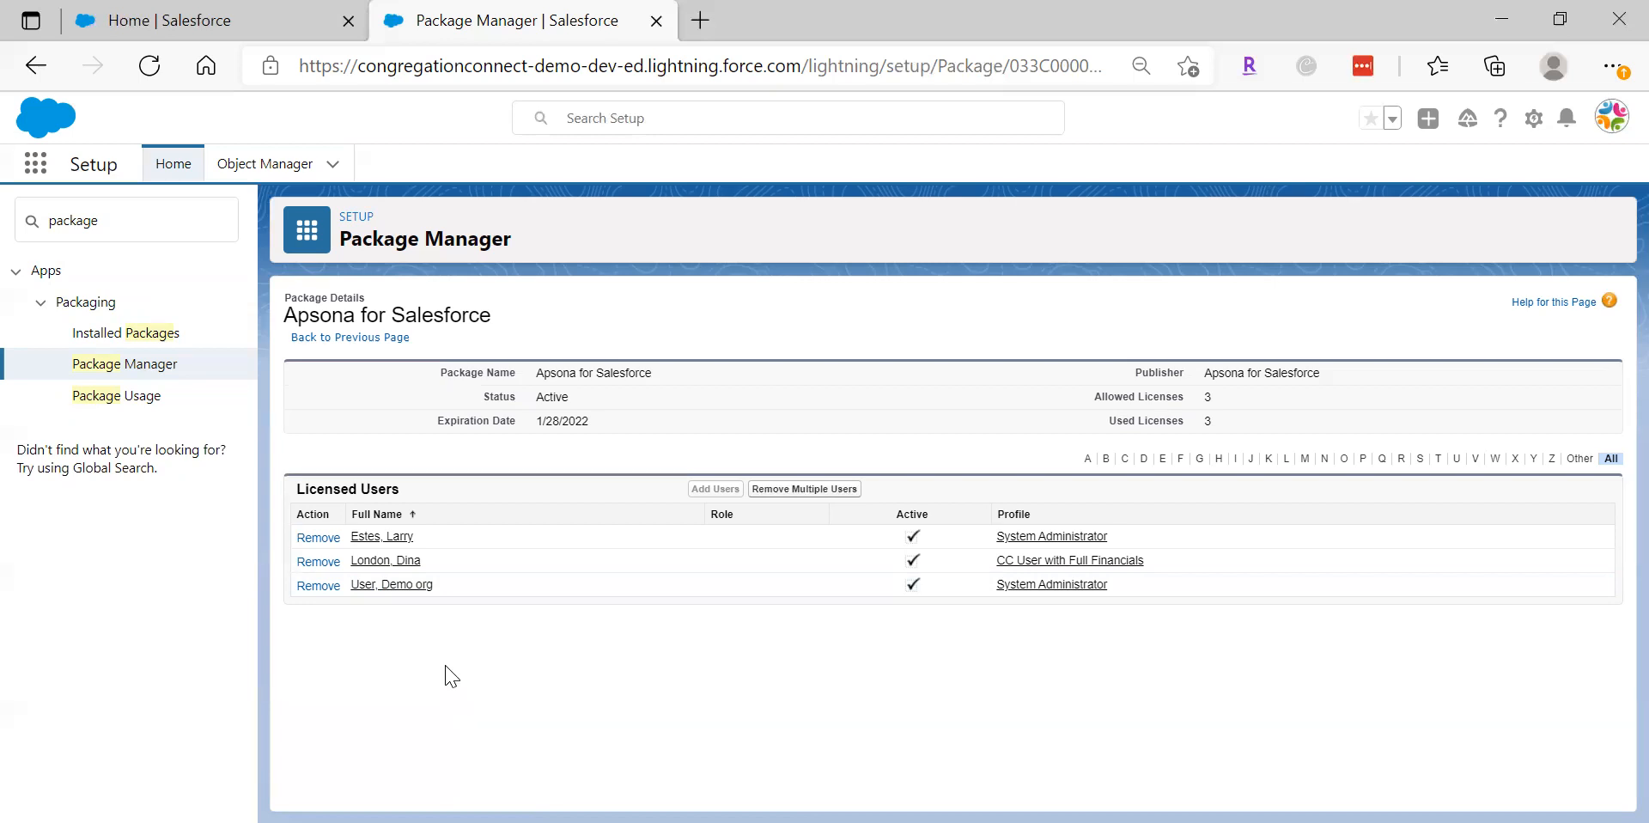
Search the available apps and items for "apson" and open Apsona
{"action": "left_click", "coordinate": [36, 164]}
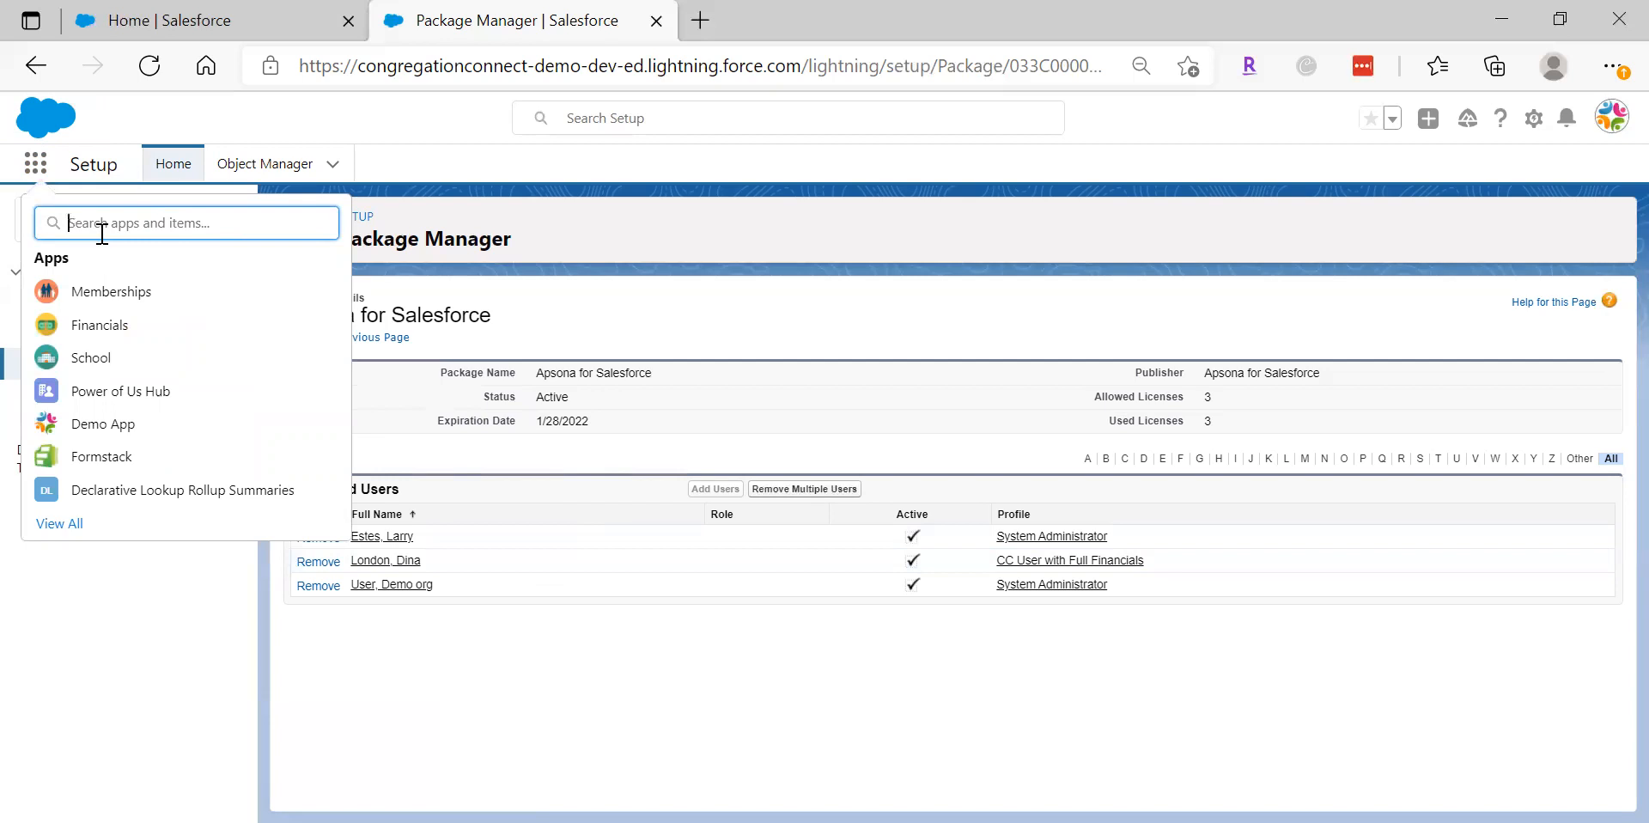
{"action": "type", "text": "apson"}
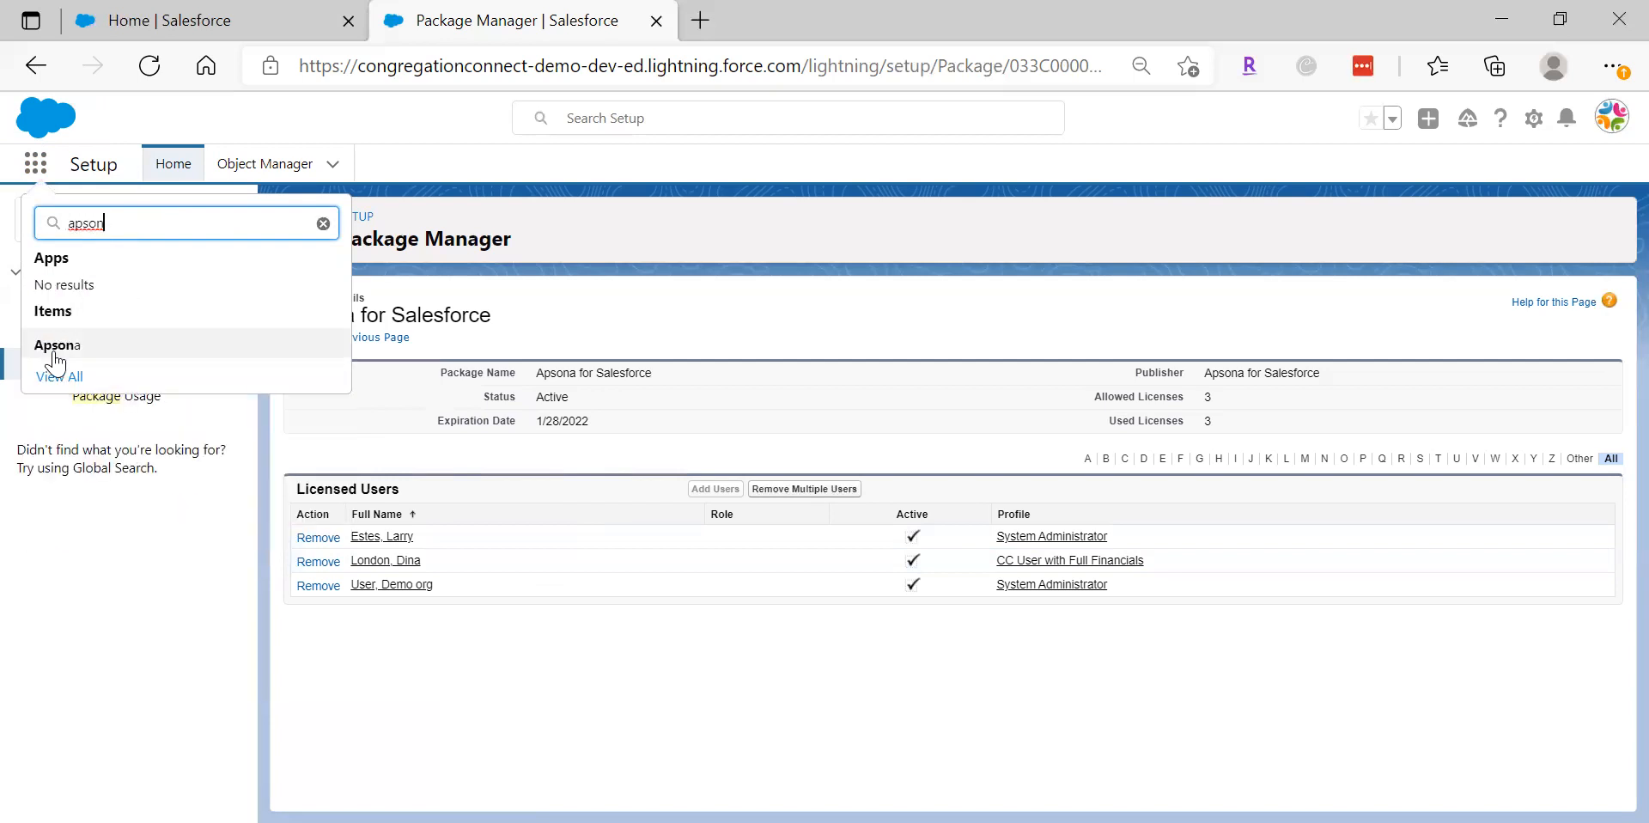
{"action": "left_click", "coordinate": [55, 350]}
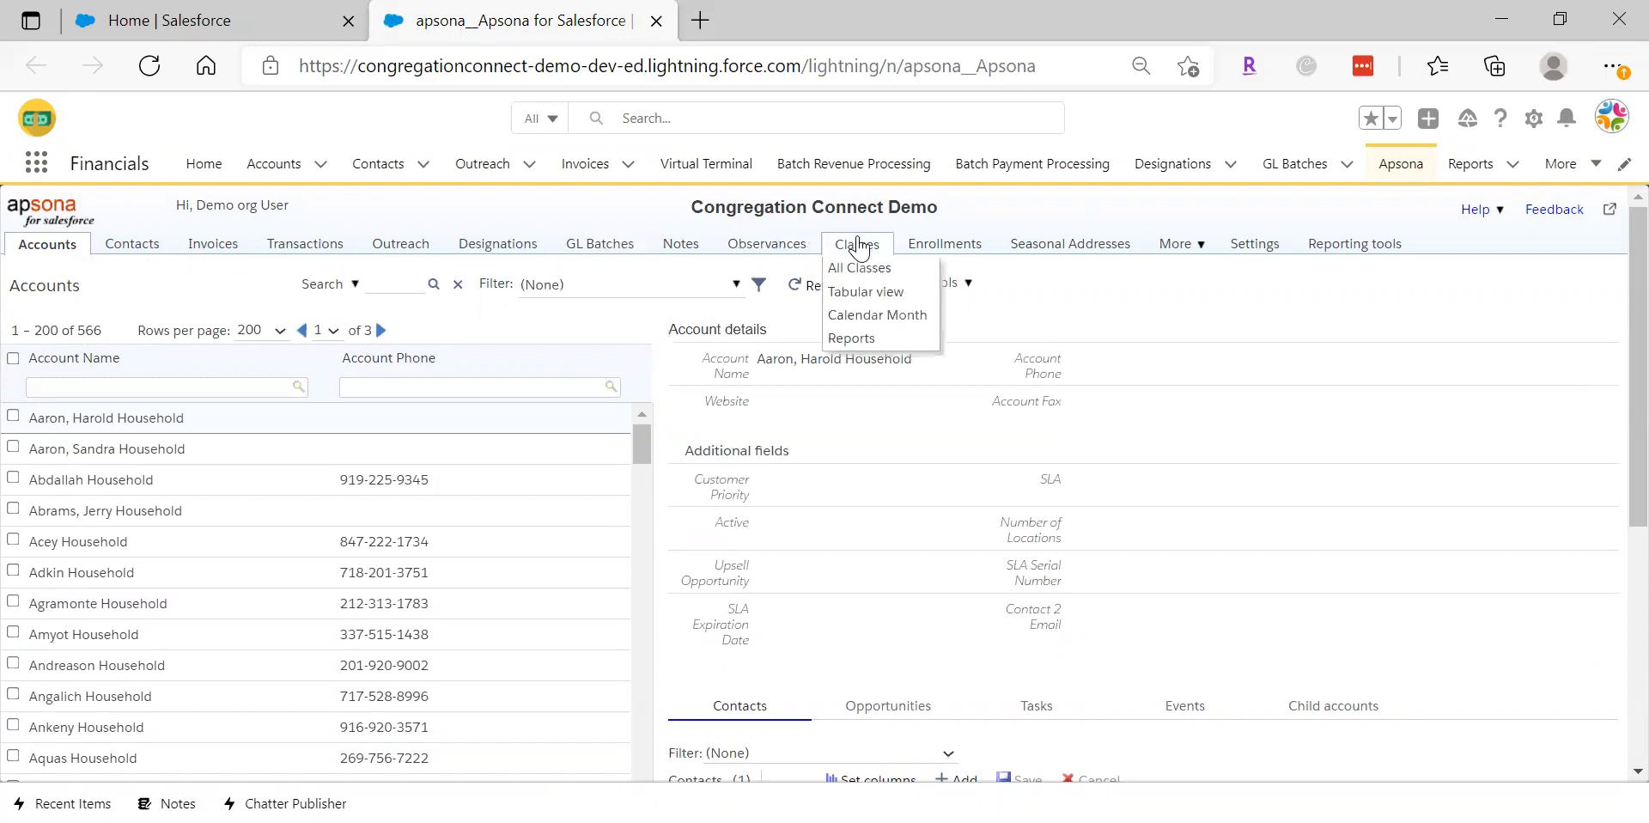
Look through Apsona's menu bar objects and the additional objects listed under More
{"action": "mouse_move", "coordinate": [1115, 254]}
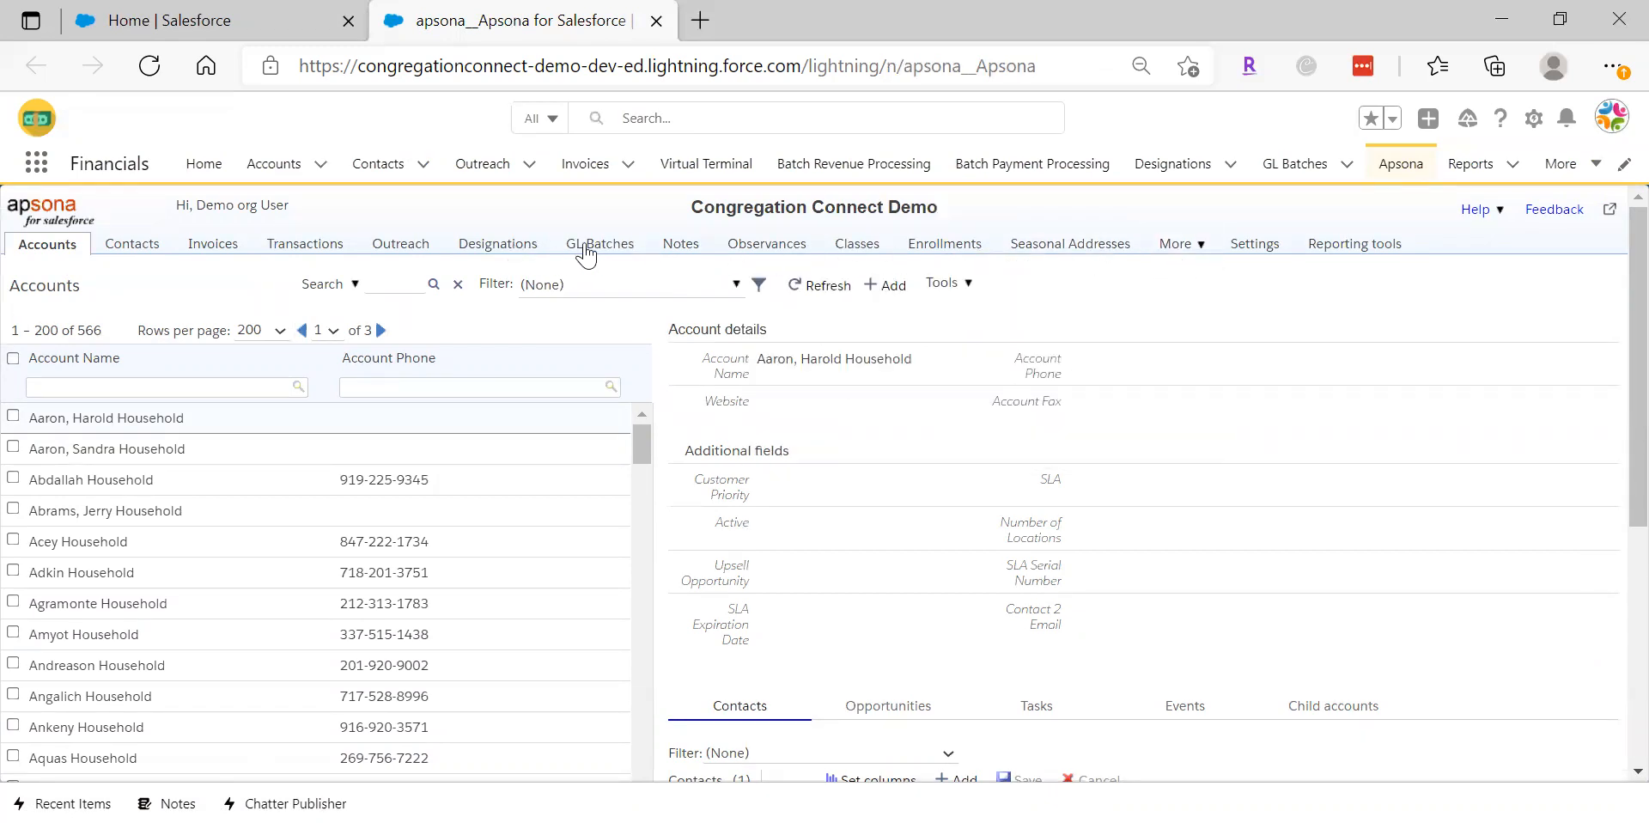
{"action": "mouse_move", "coordinate": [731, 256]}
{"action": "mouse_move", "coordinate": [1194, 254]}
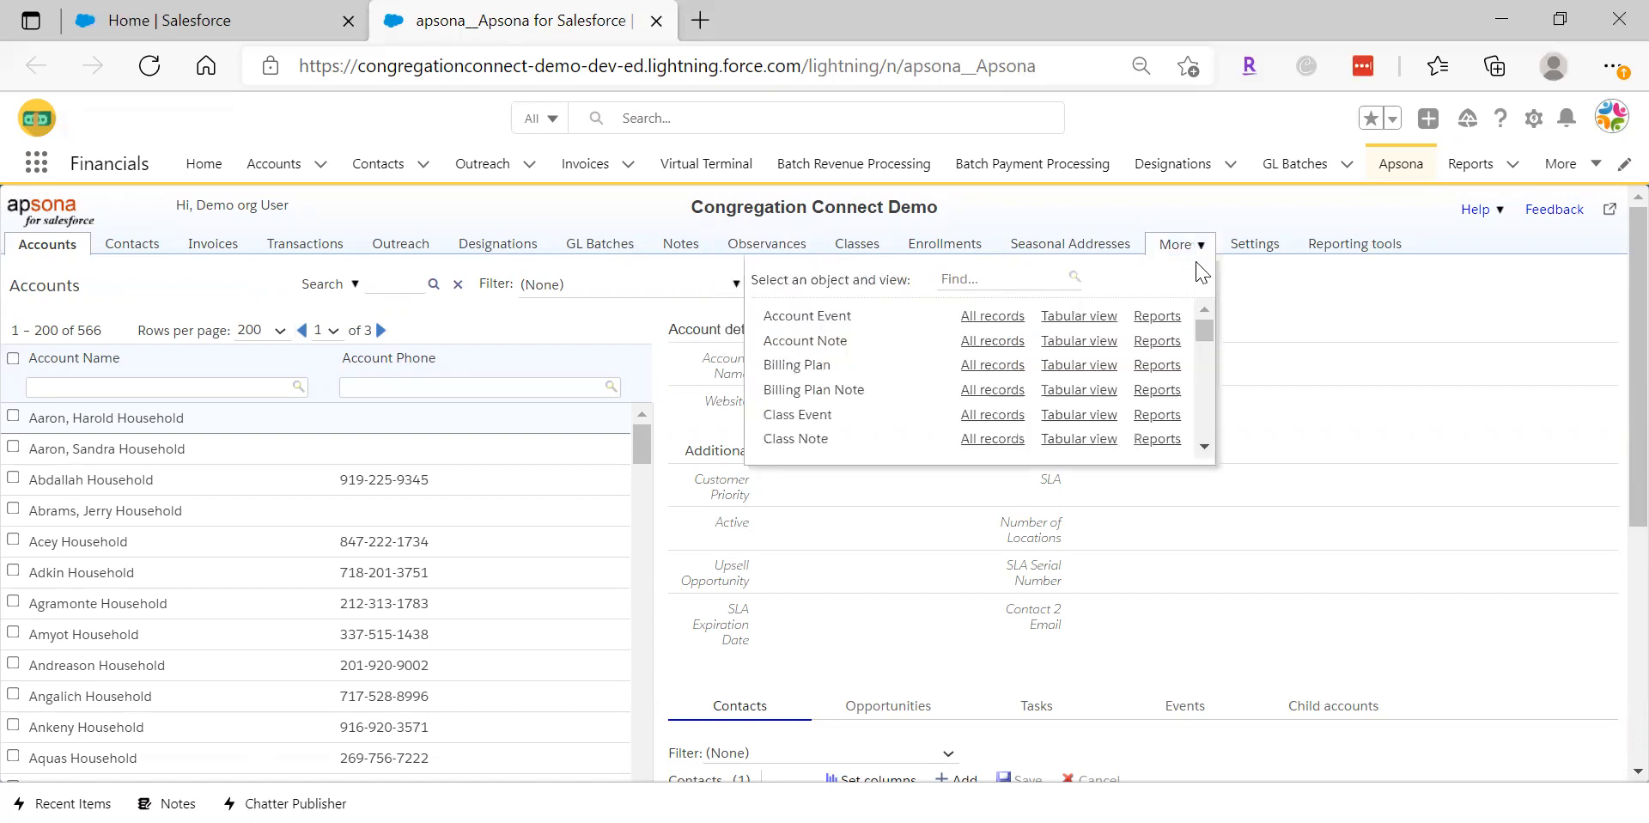
{"action": "left_click_drag", "start_coordinate": [1205, 331], "coordinate": [1213, 442]}
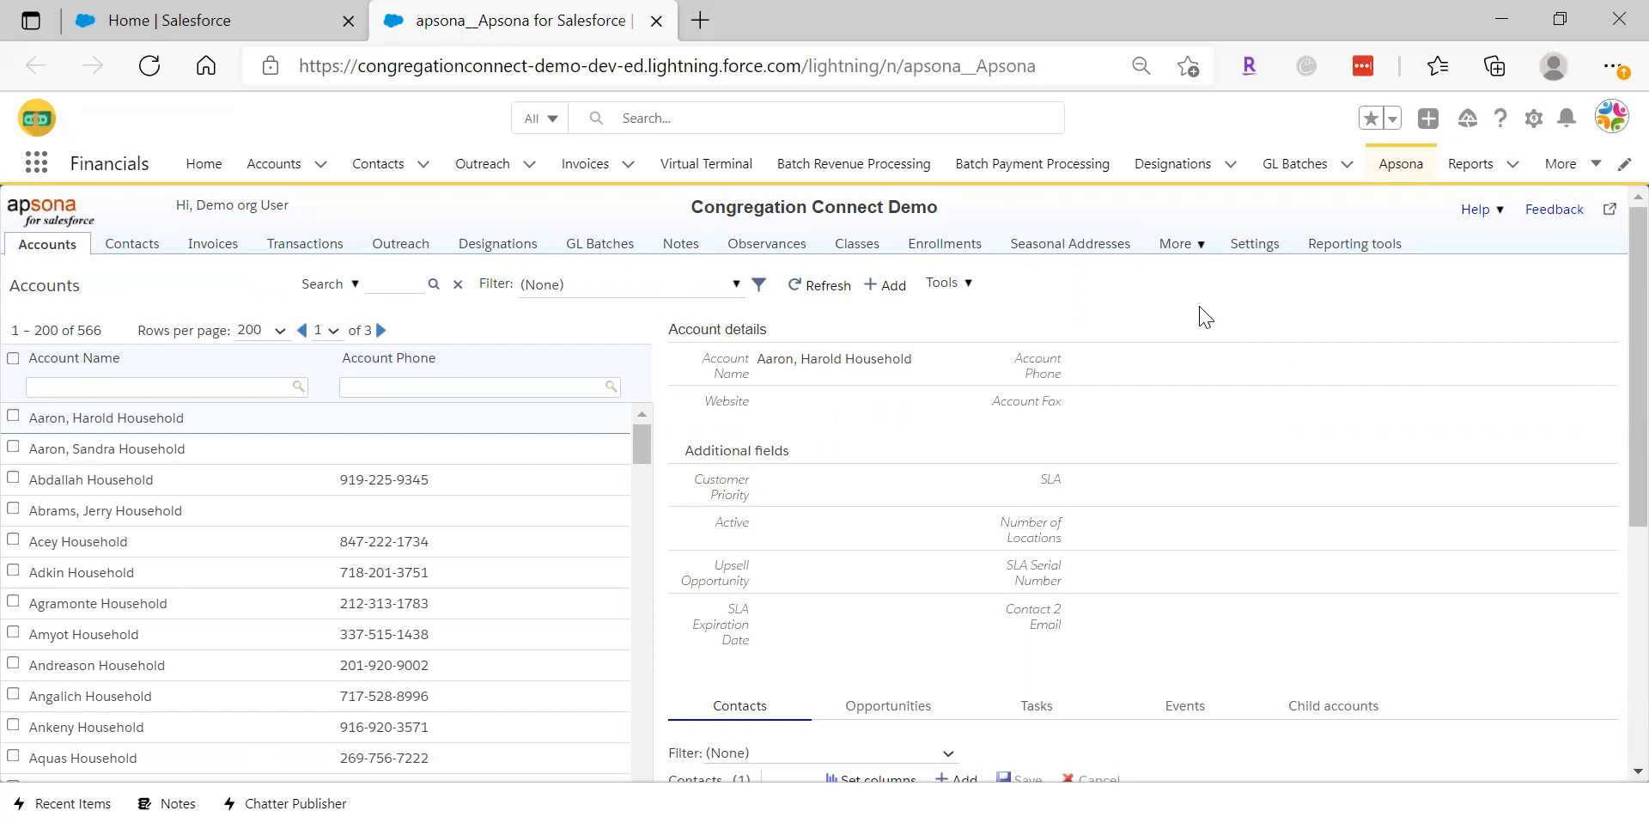
Review the license information and assigned users in Apsona's Manage licenses dialog, and close it
{"action": "left_click", "coordinate": [1264, 247]}
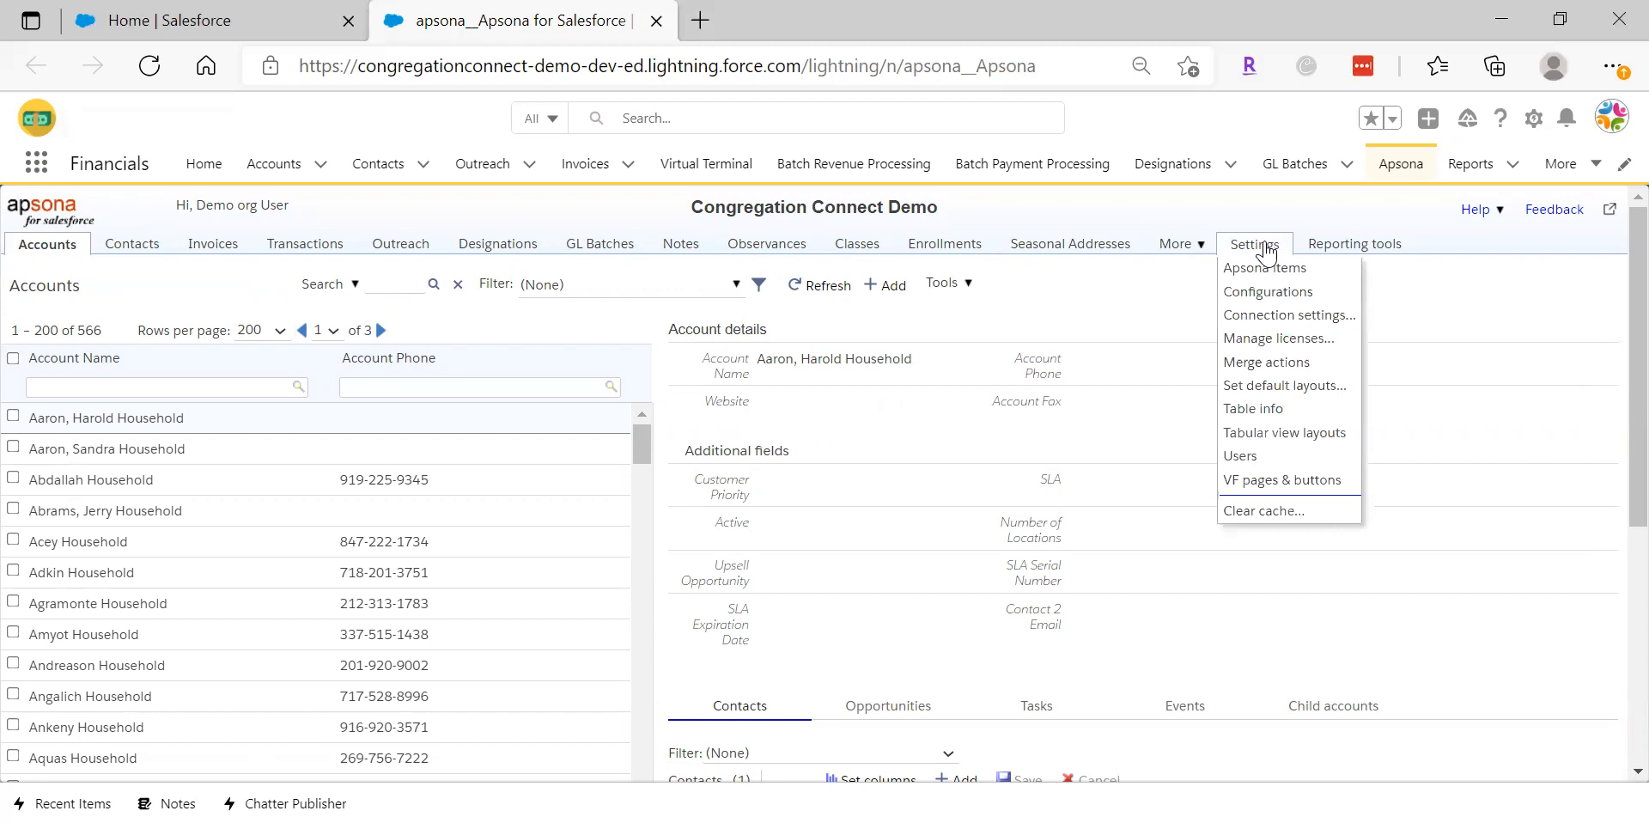
{"action": "left_click", "coordinate": [1270, 342]}
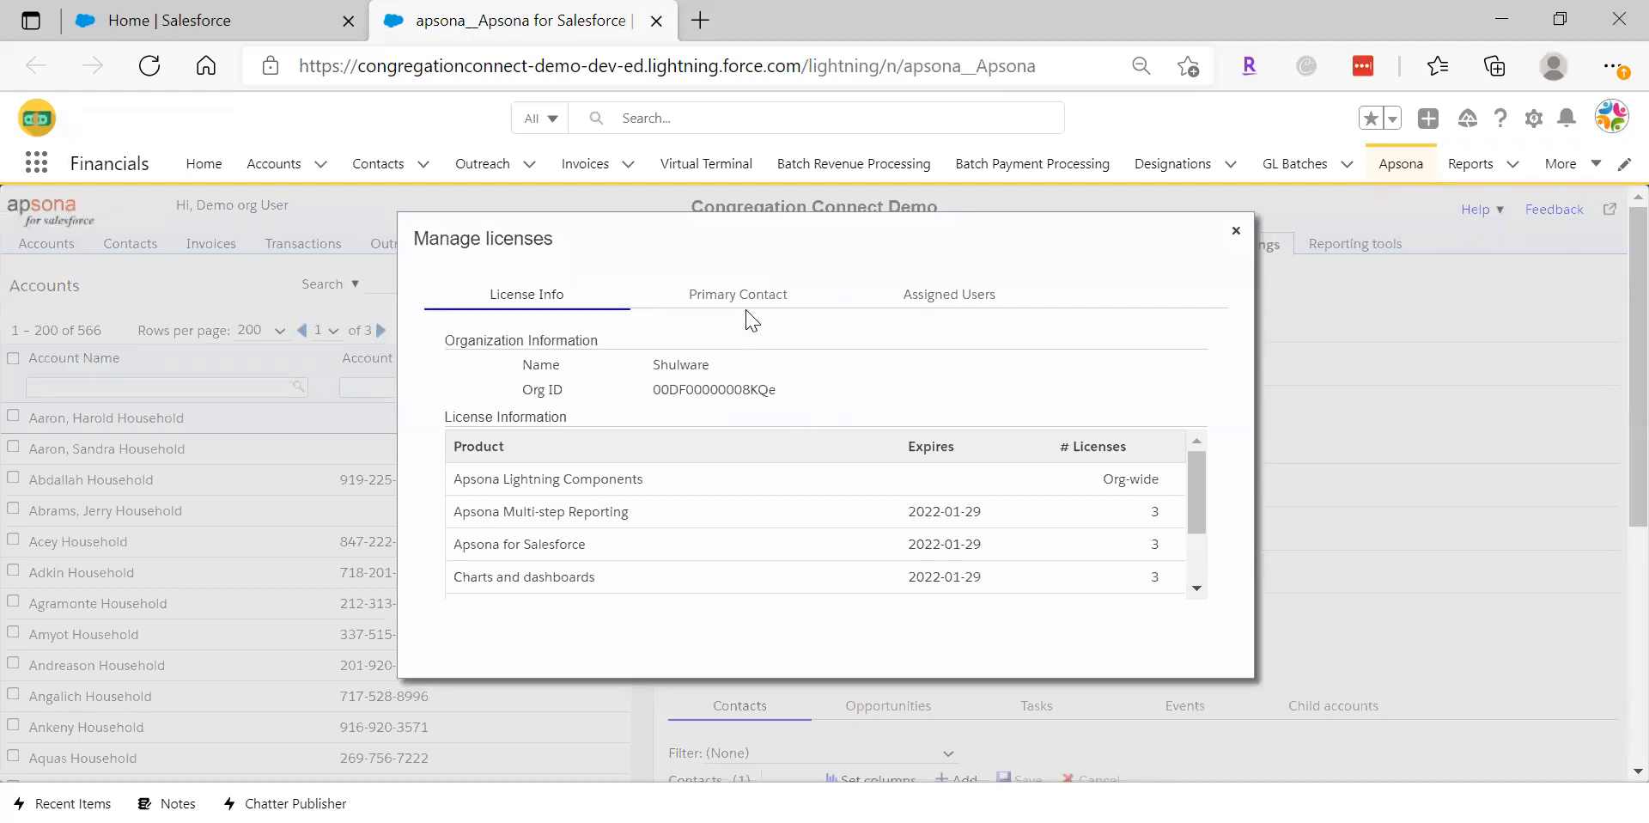
{"action": "left_click", "coordinate": [939, 300]}
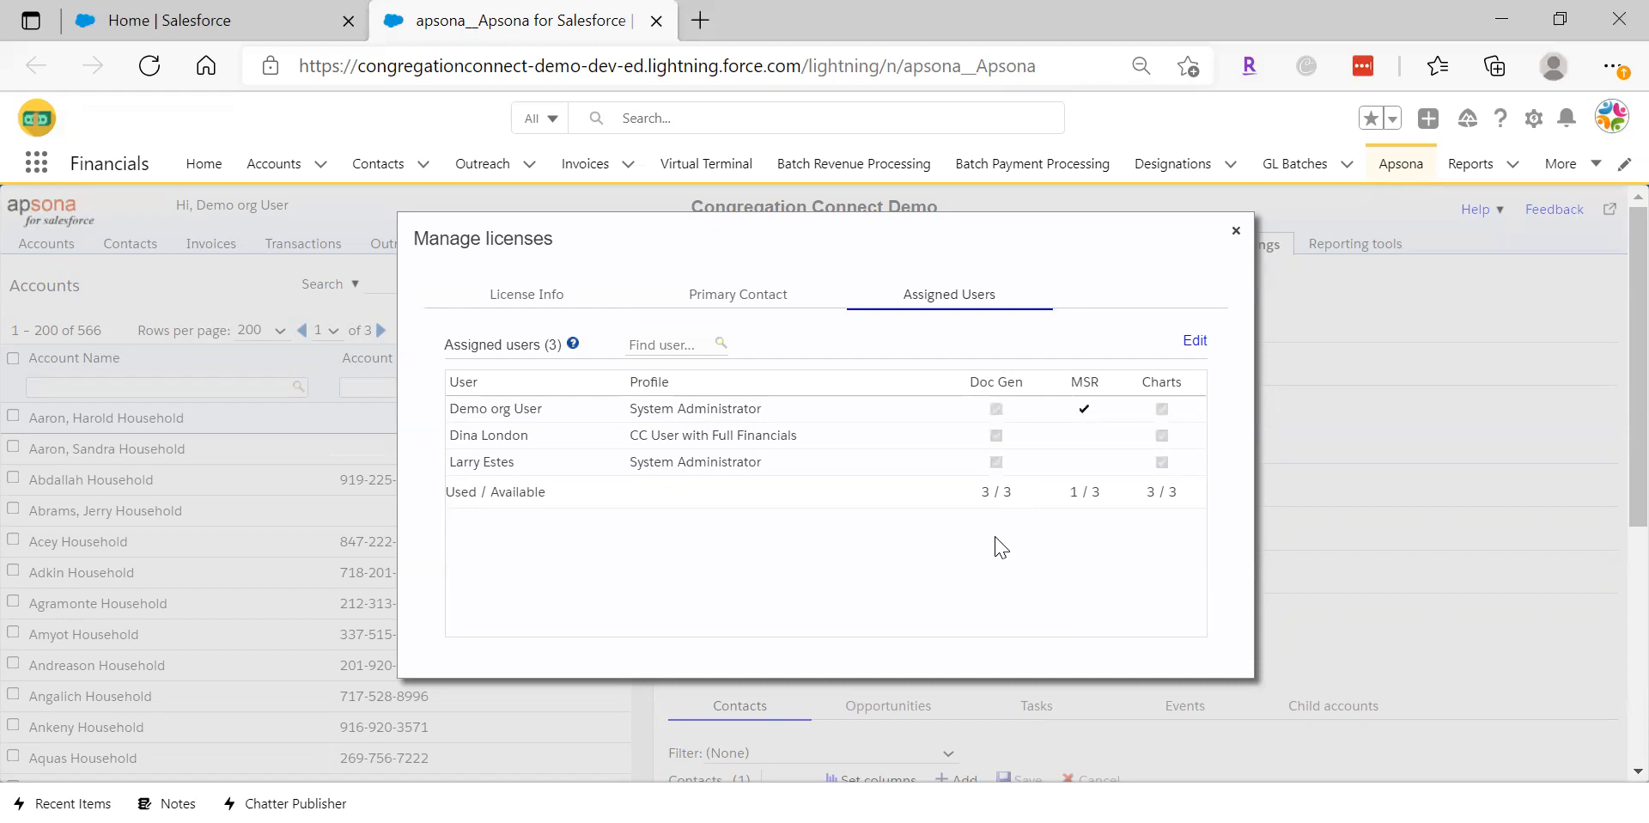
{"action": "left_click", "coordinate": [1237, 234]}
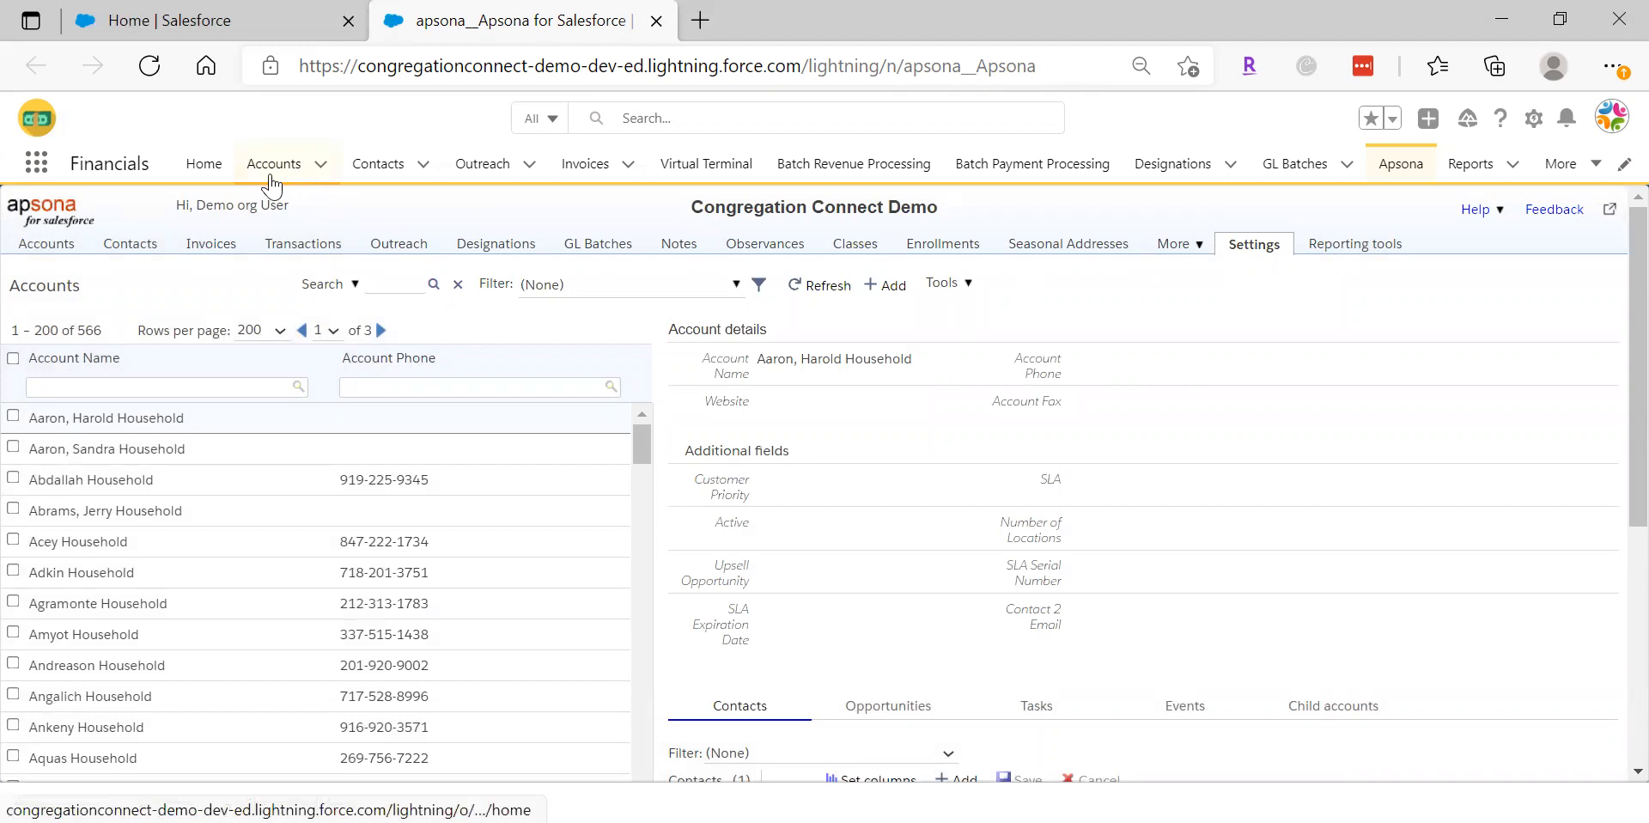
In the Salesforce Home browser tab, open the first recently viewed household account and examine its Contact 1 record's details
{"action": "left_click", "coordinate": [233, 26]}
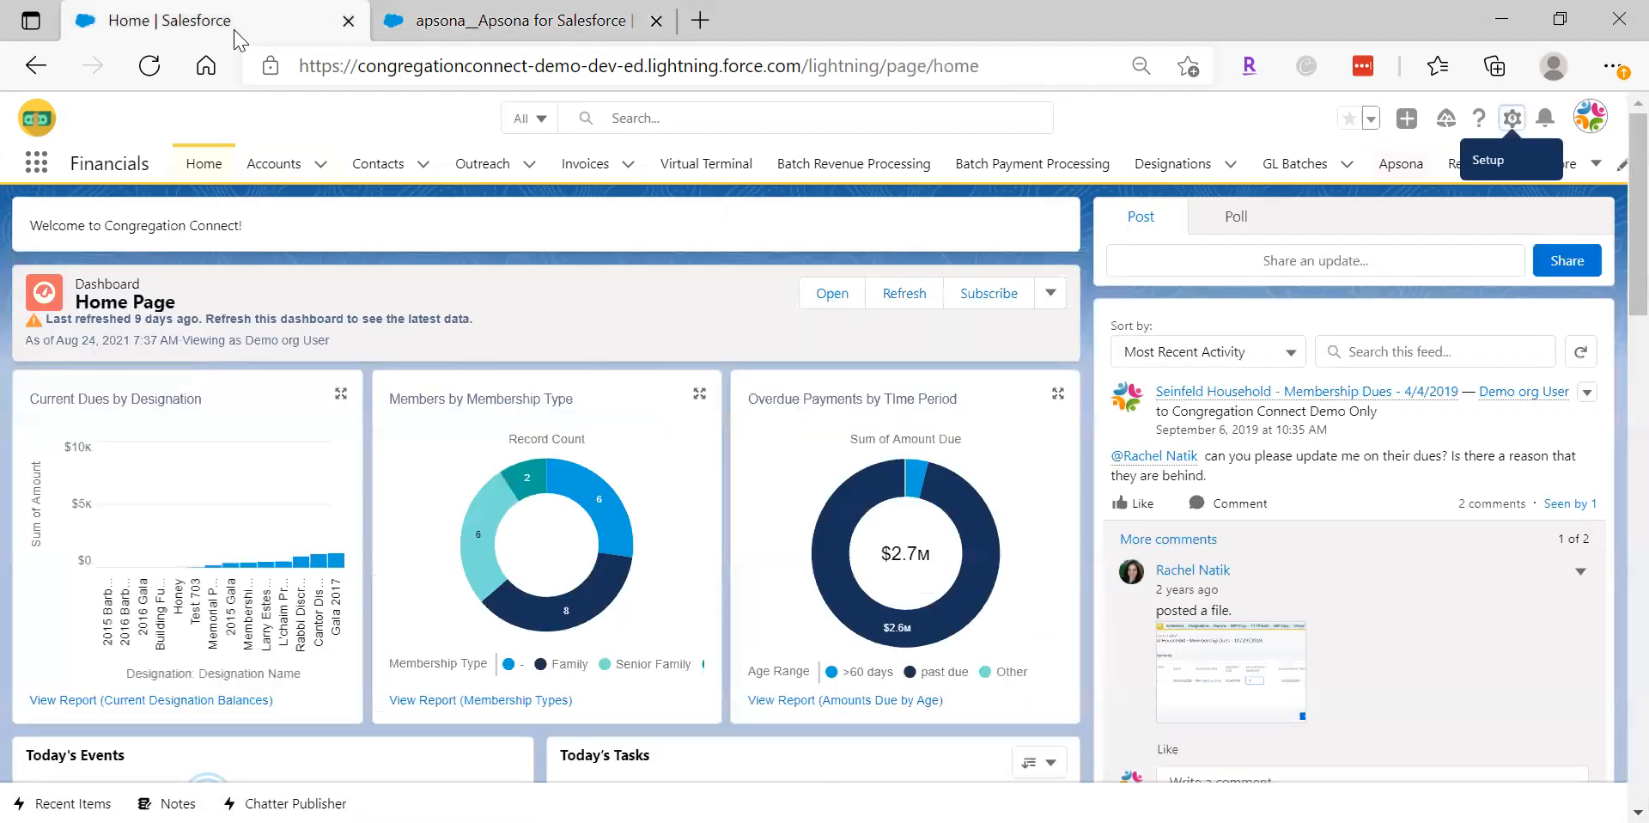
{"action": "left_click", "coordinate": [275, 165]}
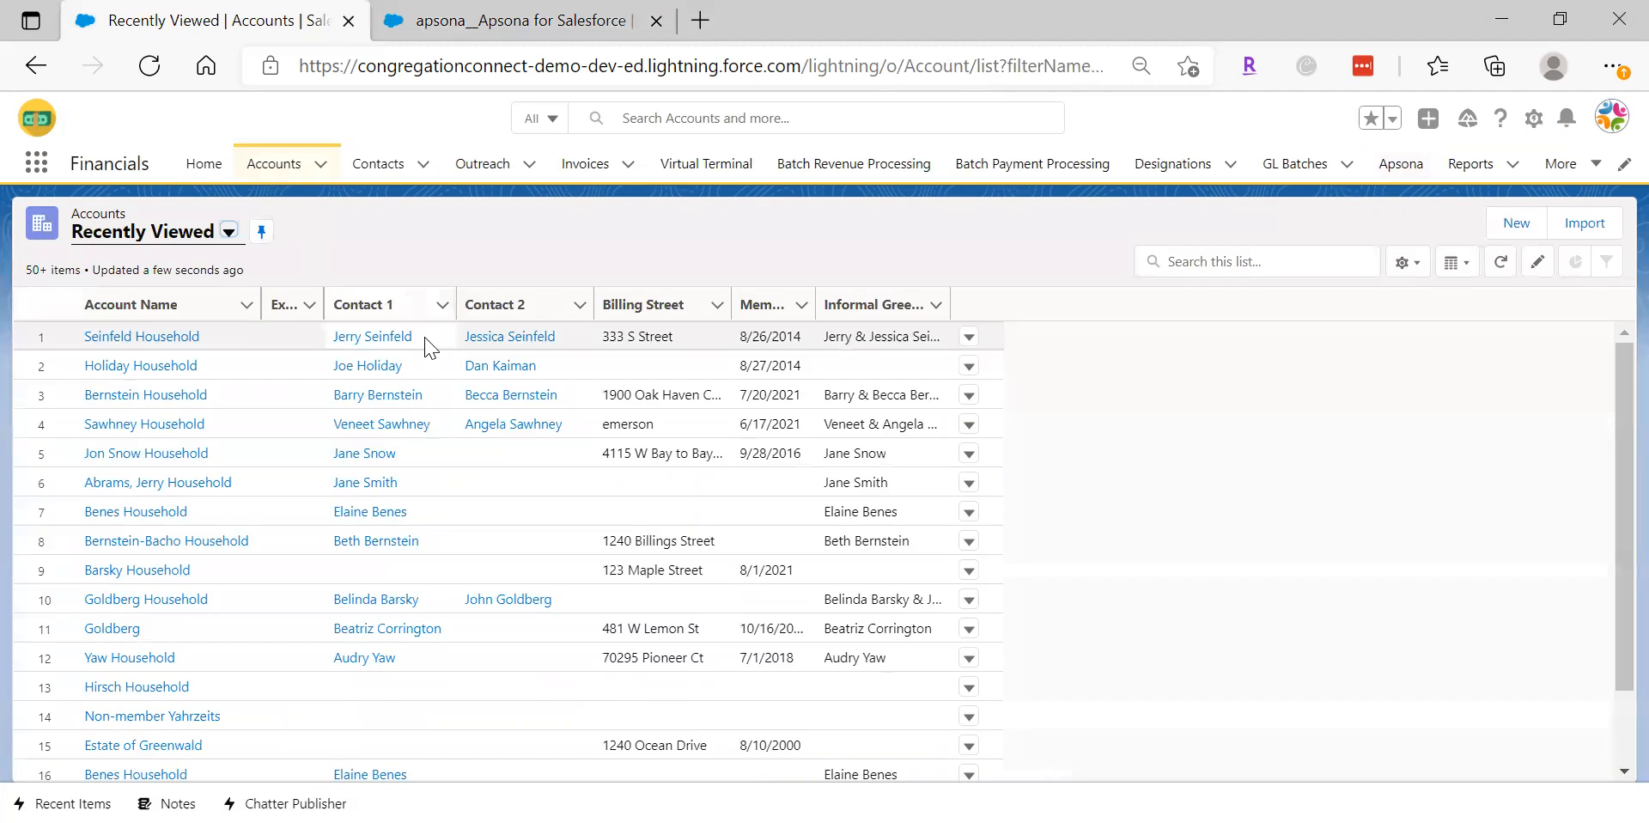
{"action": "left_click", "coordinate": [139, 339]}
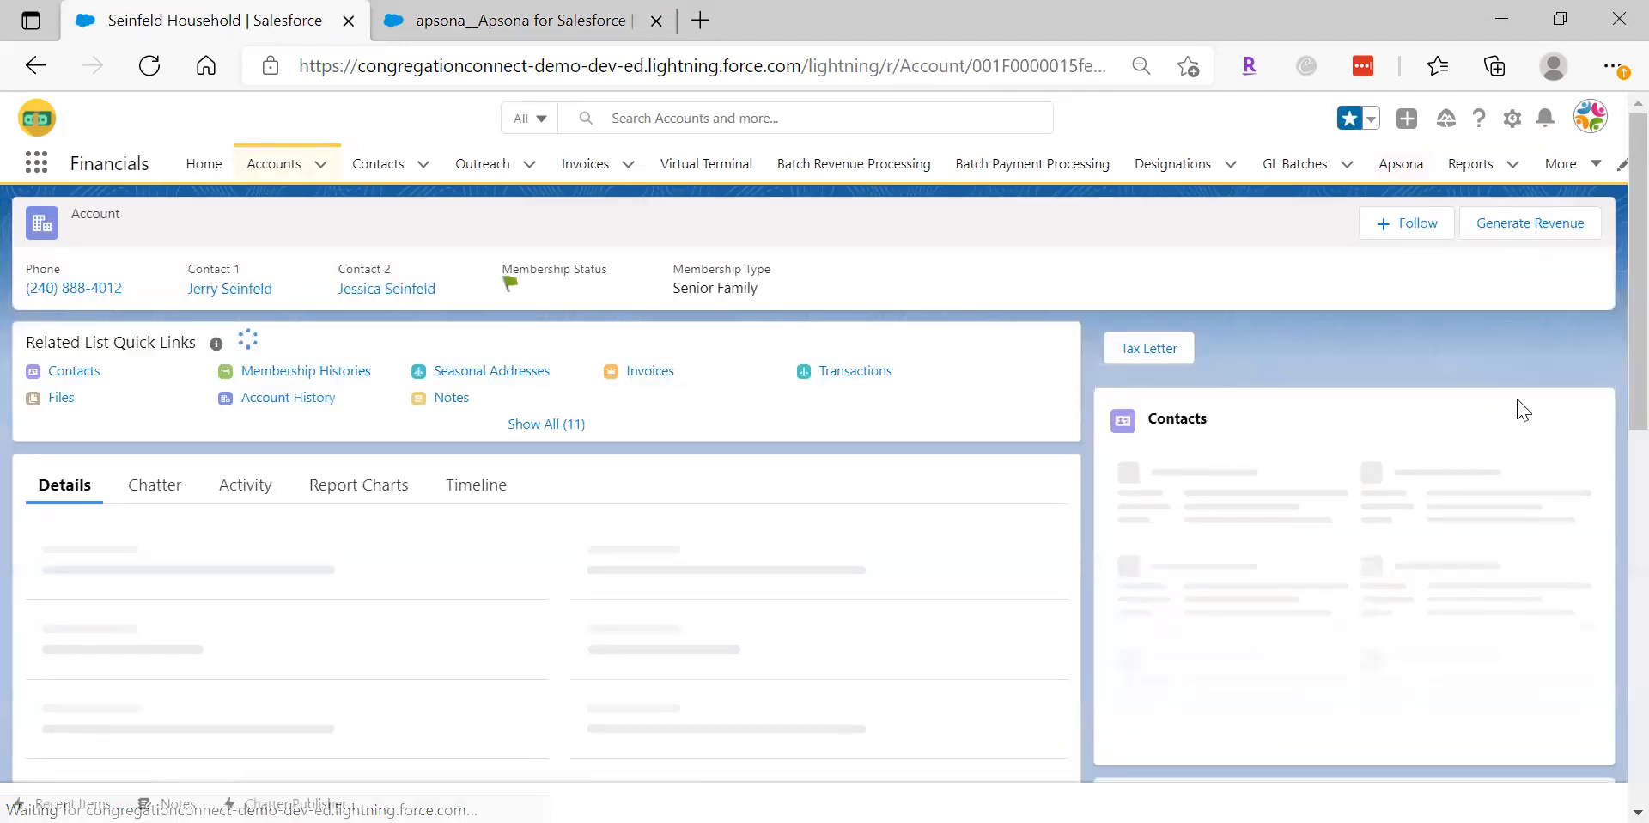
{"action": "left_click", "coordinate": [255, 291]}
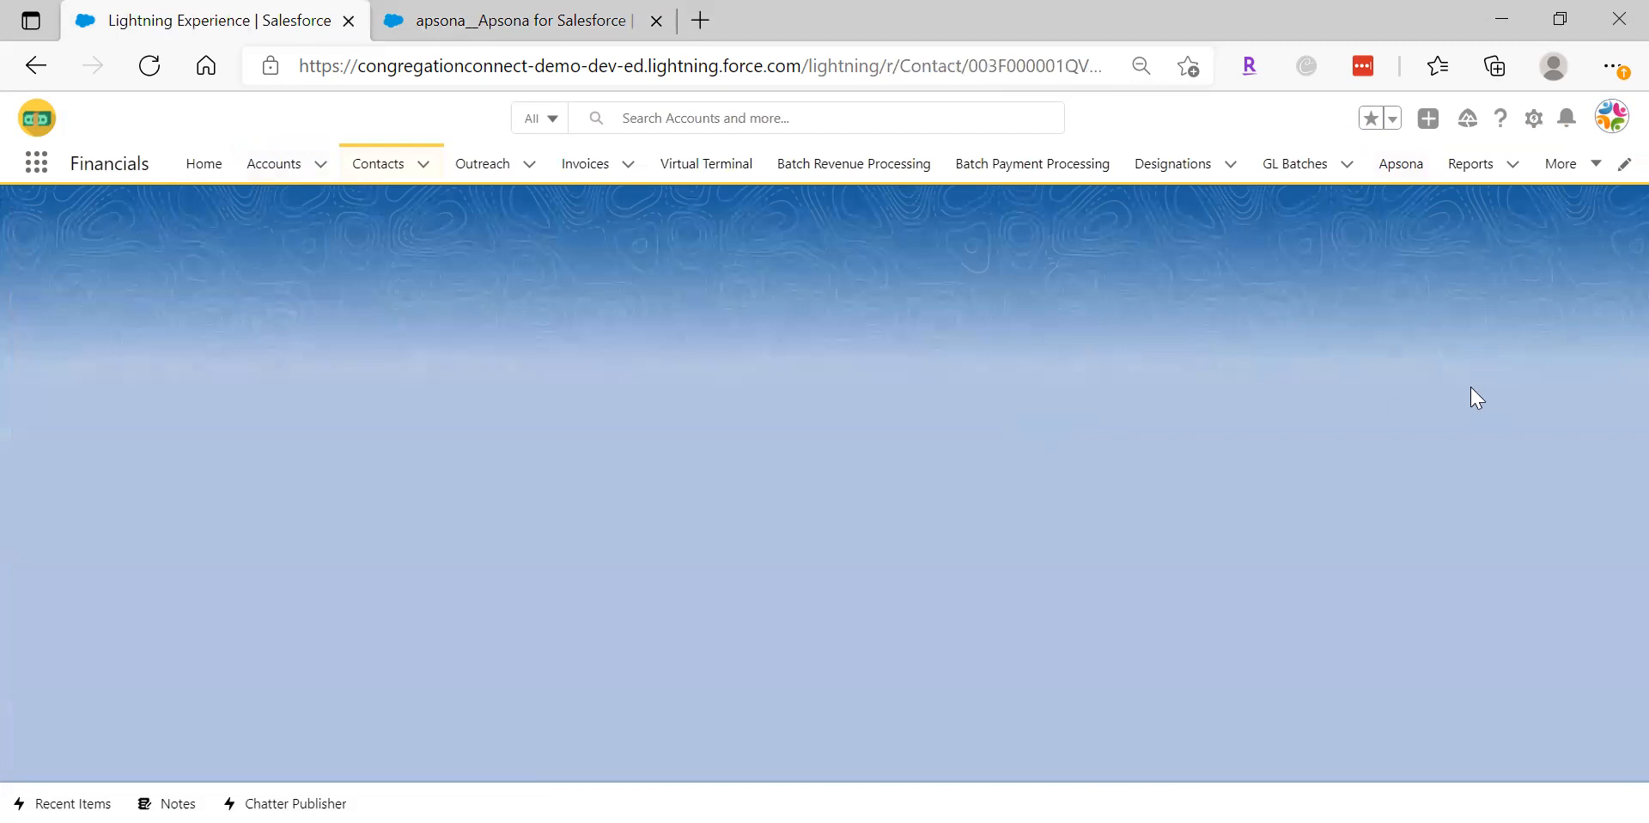
{"action": "scroll", "coordinate": [1608, 370], "scroll_direction": "down", "scroll_amount": 4}
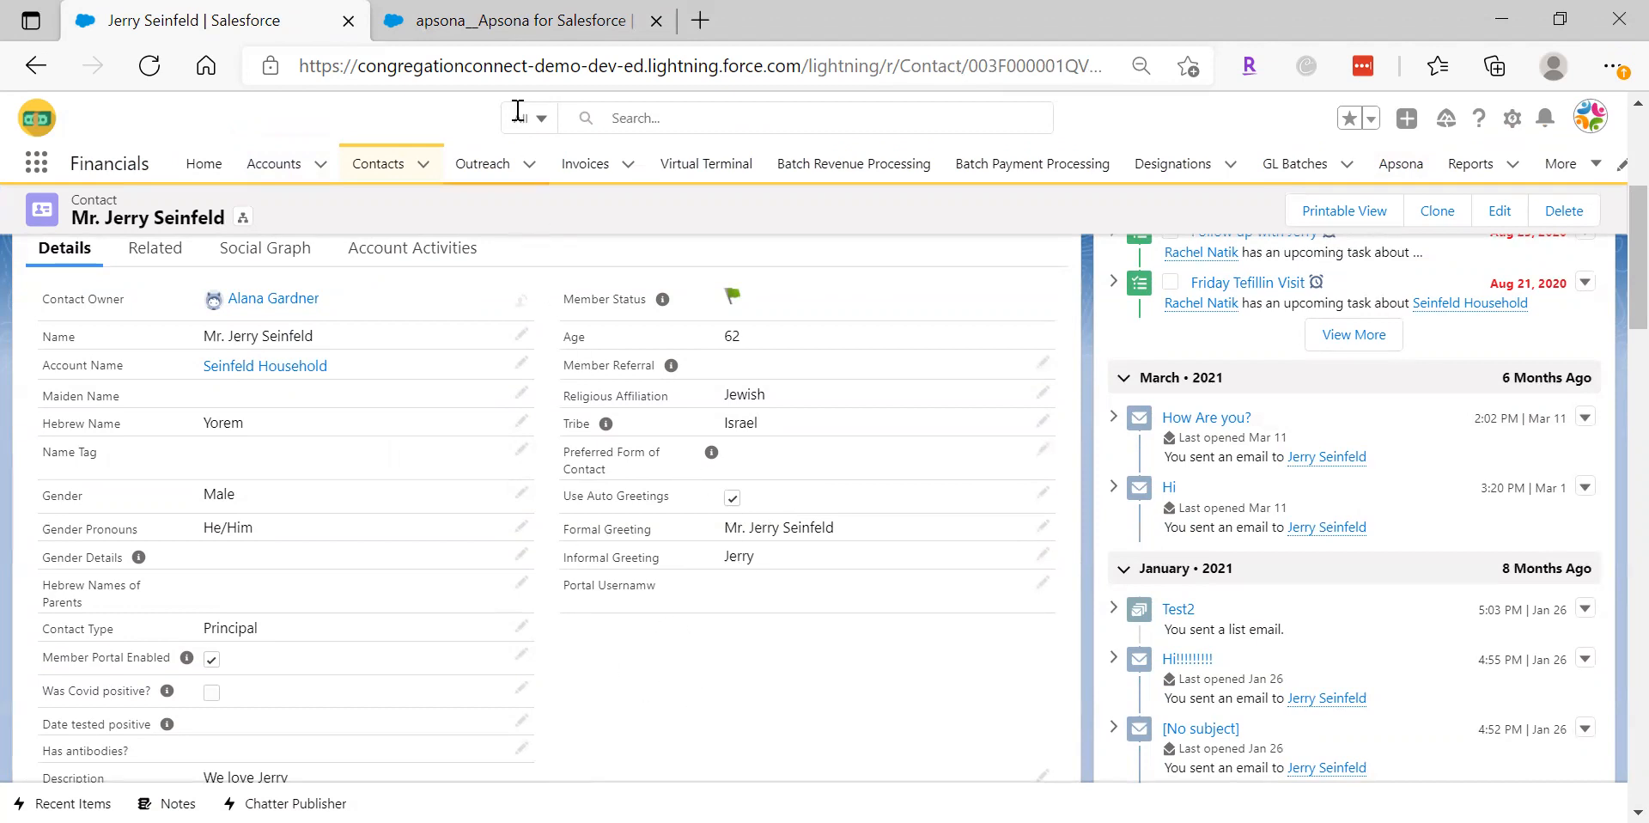
Return to the Apsona browser tab and clear Apsona's cache of object and field descriptions
{"action": "left_click", "coordinate": [516, 34]}
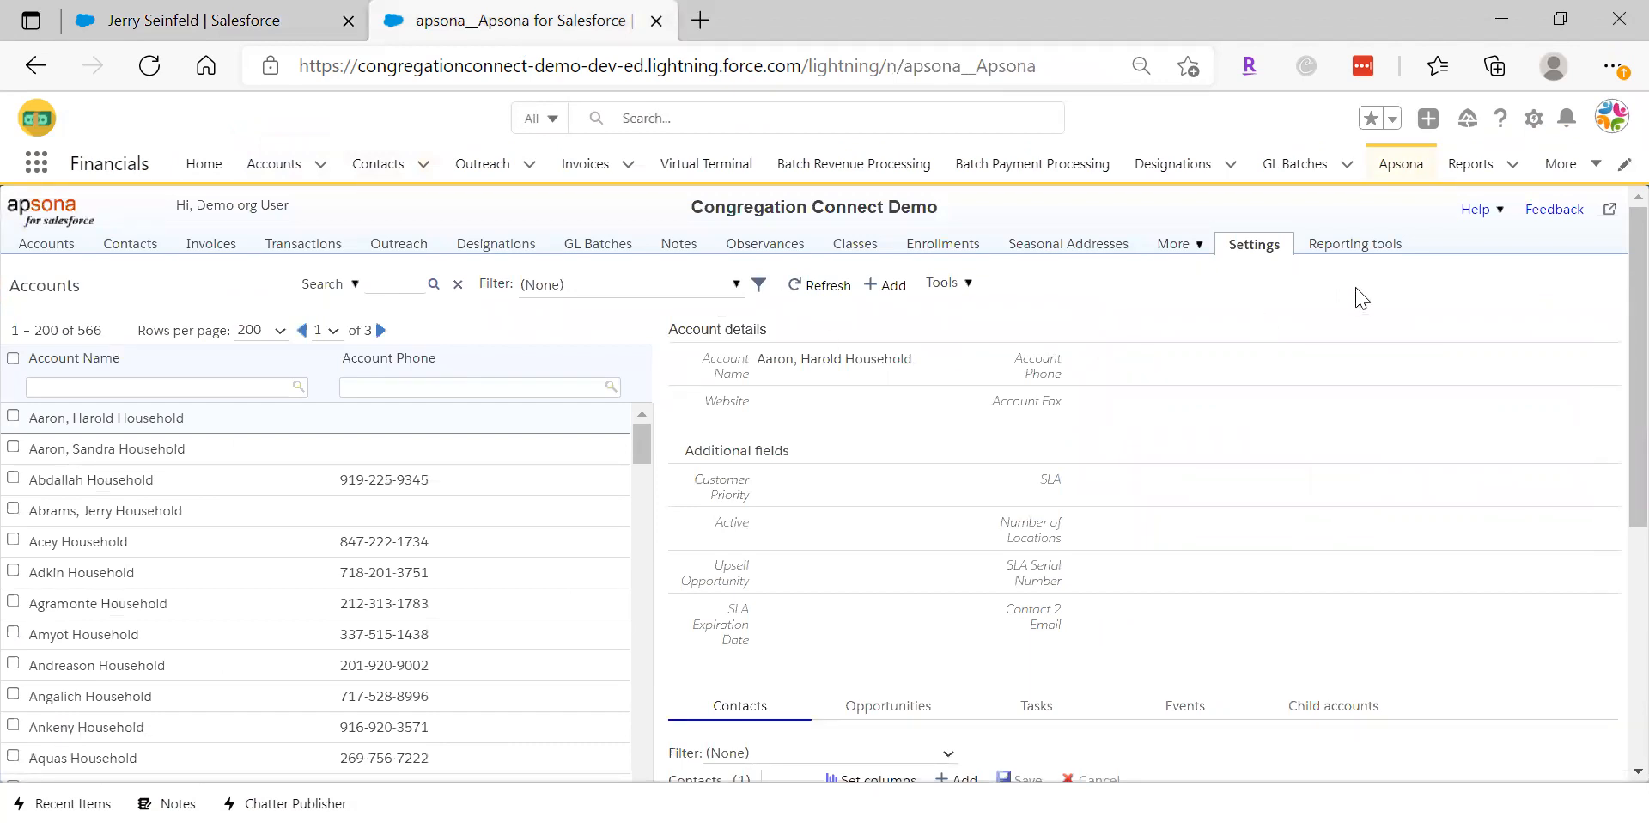
{"action": "left_click", "coordinate": [1264, 251]}
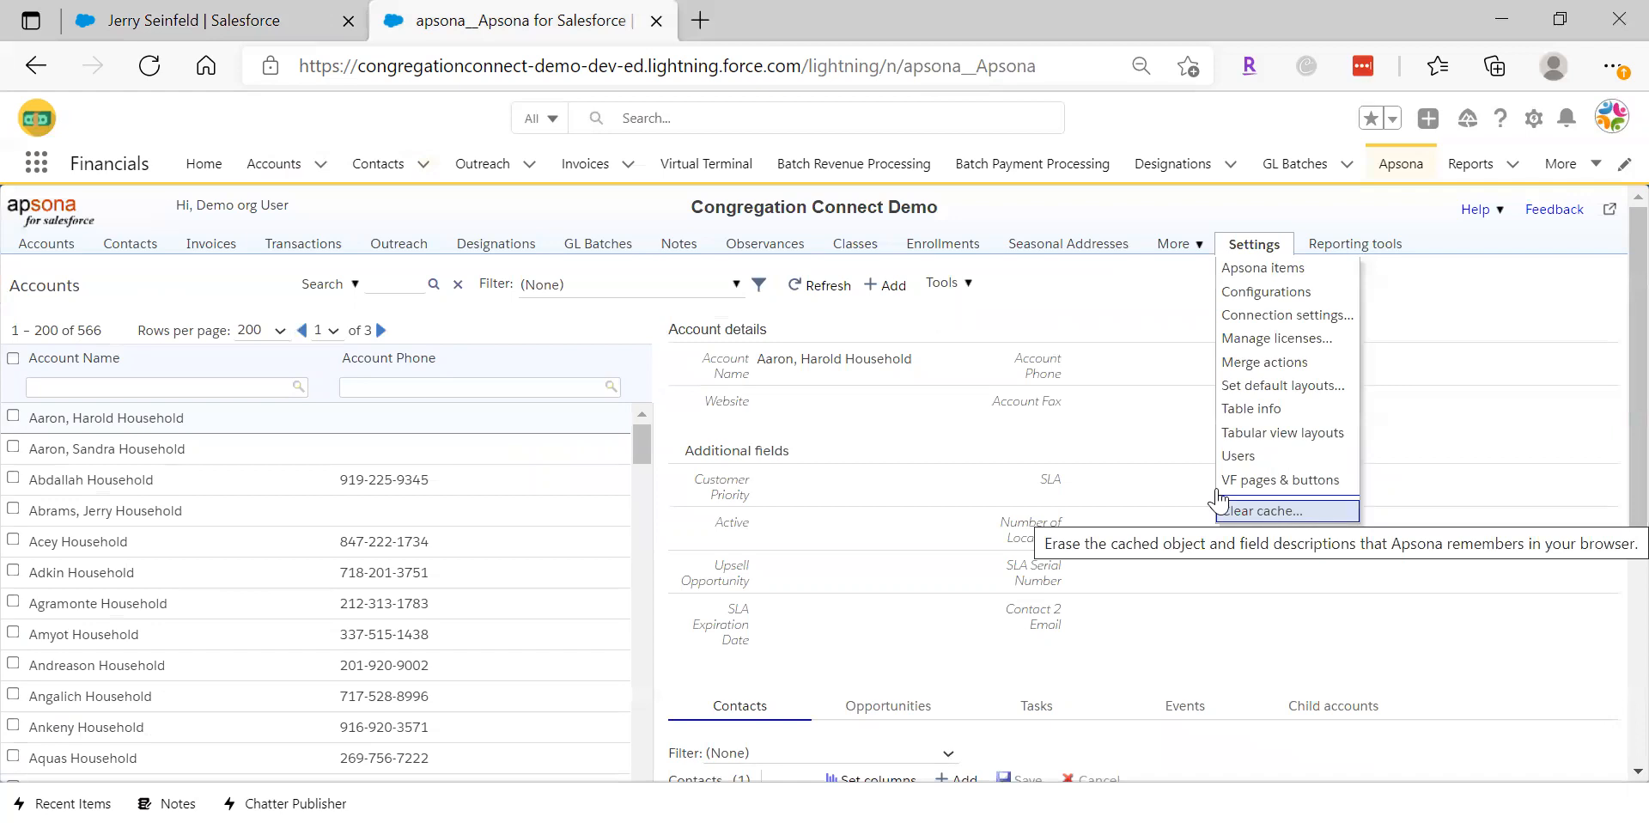
{"action": "left_click", "coordinate": [1283, 513]}
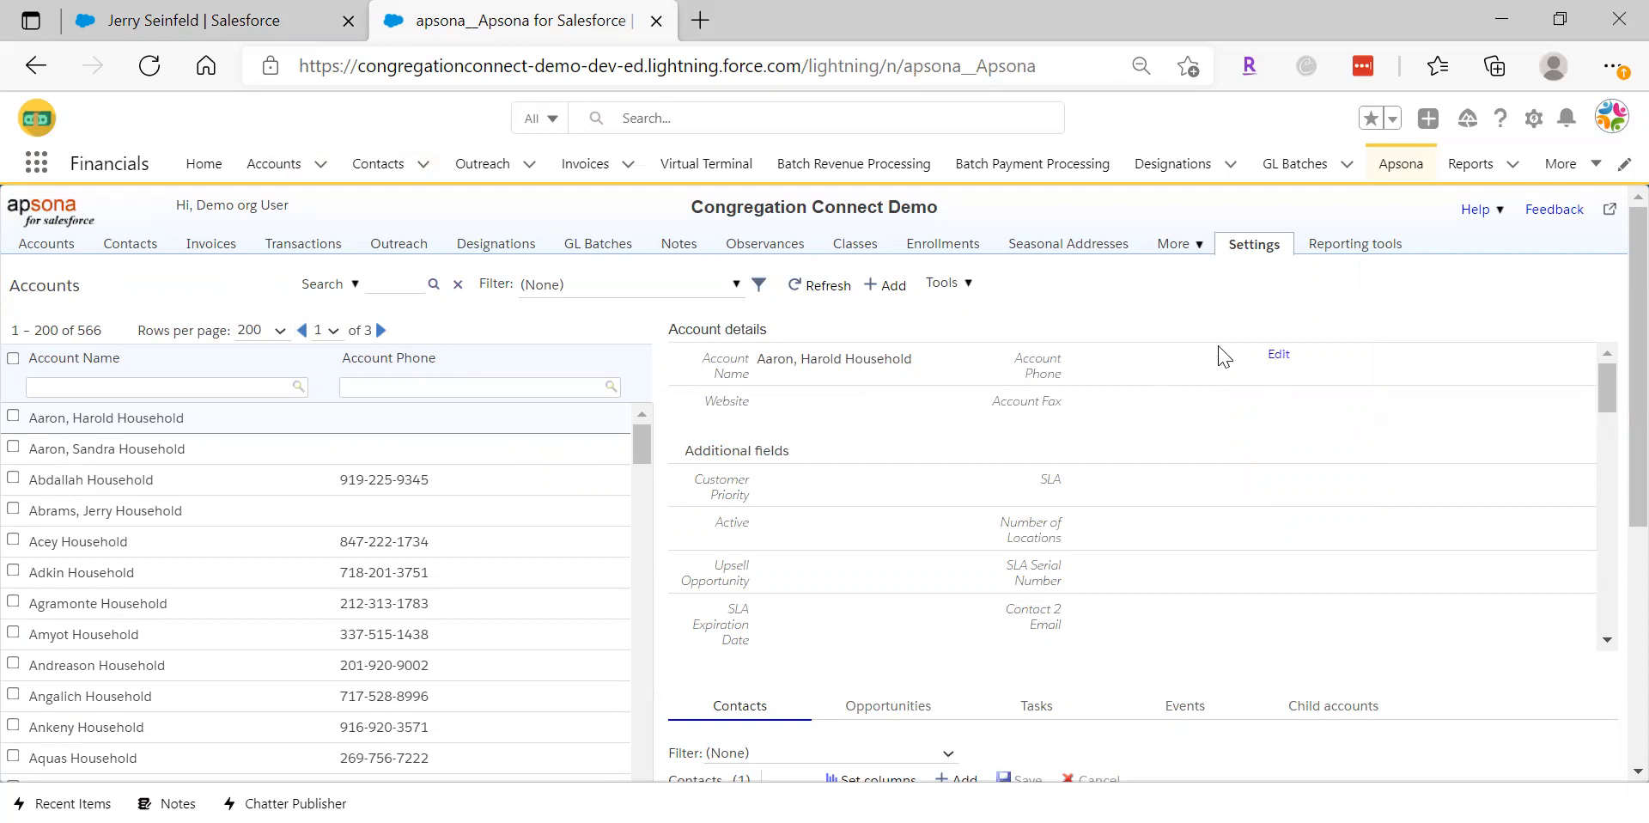
{"action": "left_click", "coordinate": [1257, 252]}
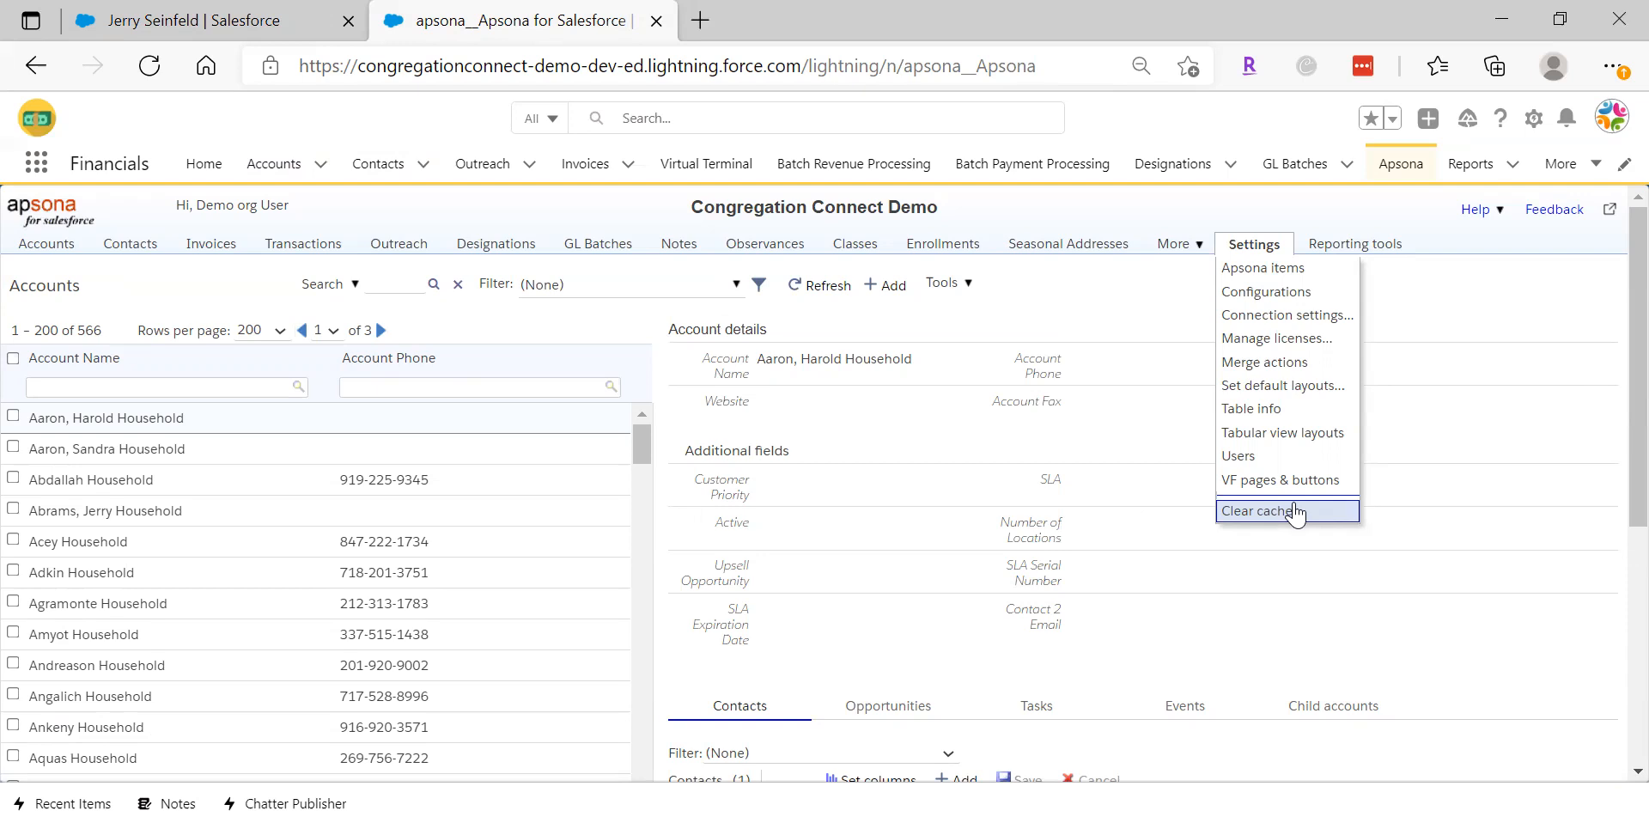
{"action": "left_click", "coordinate": [1296, 512]}
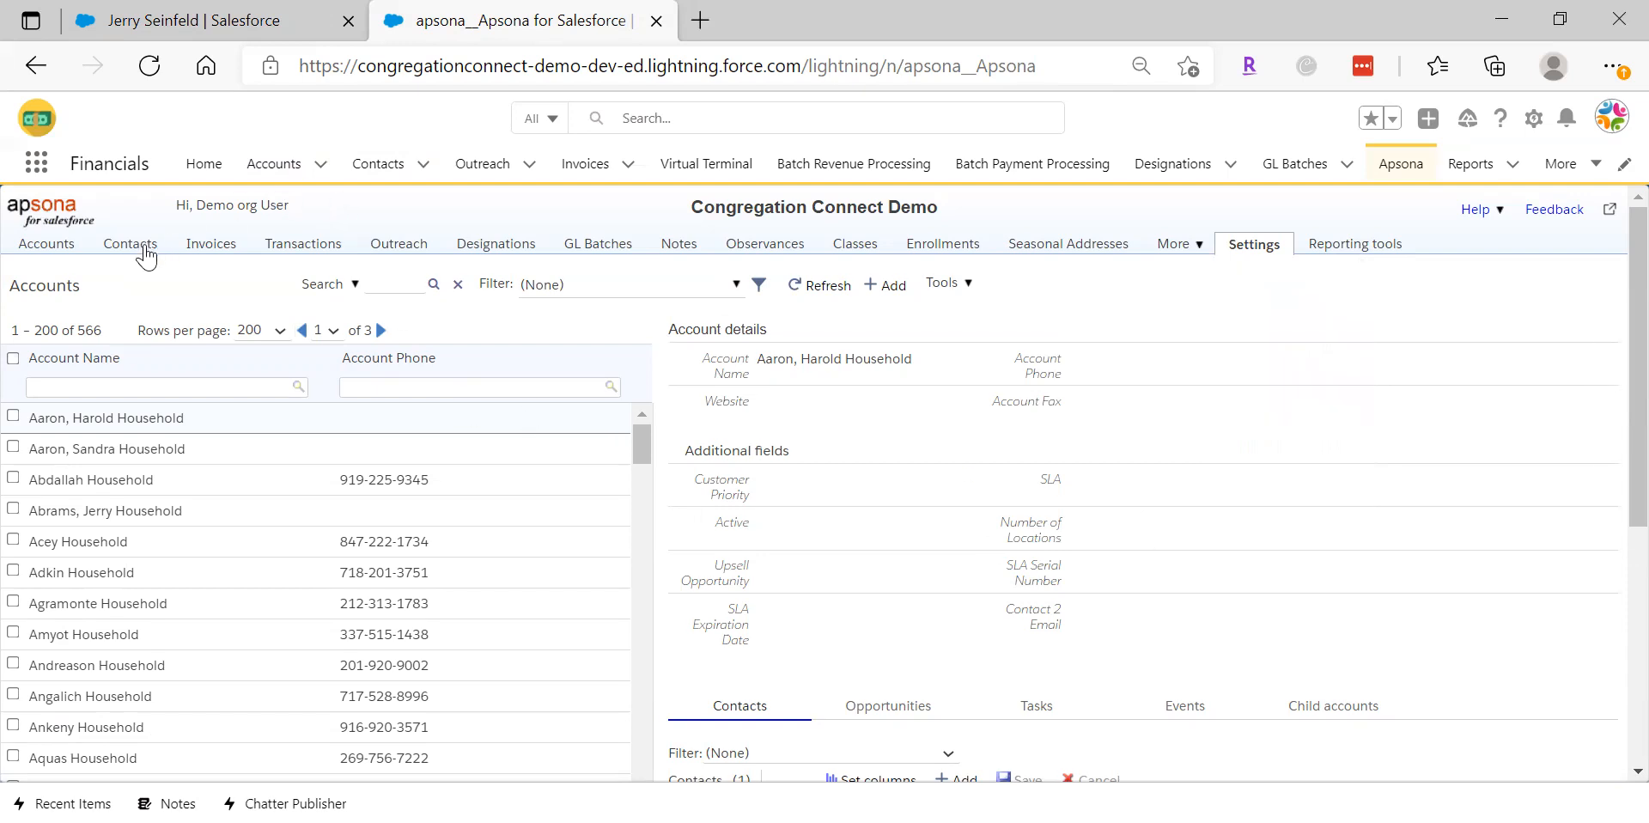
Open Apsona's list of profile configurations from its settings
{"action": "mouse_move", "coordinate": [1010, 253]}
{"action": "mouse_move", "coordinate": [1265, 252]}
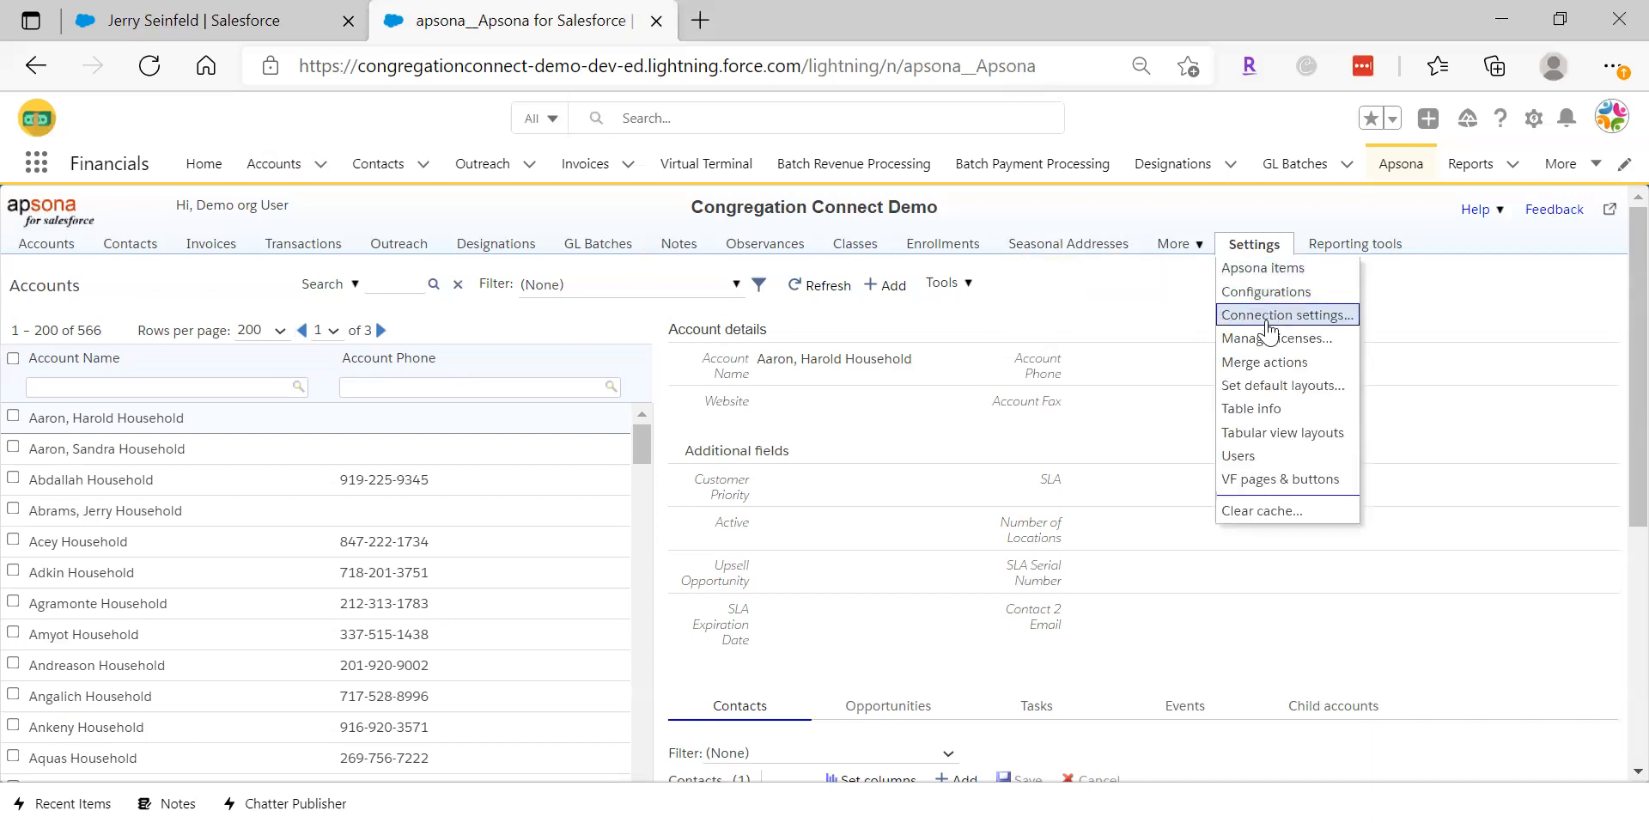
{"action": "left_click", "coordinate": [1268, 292]}
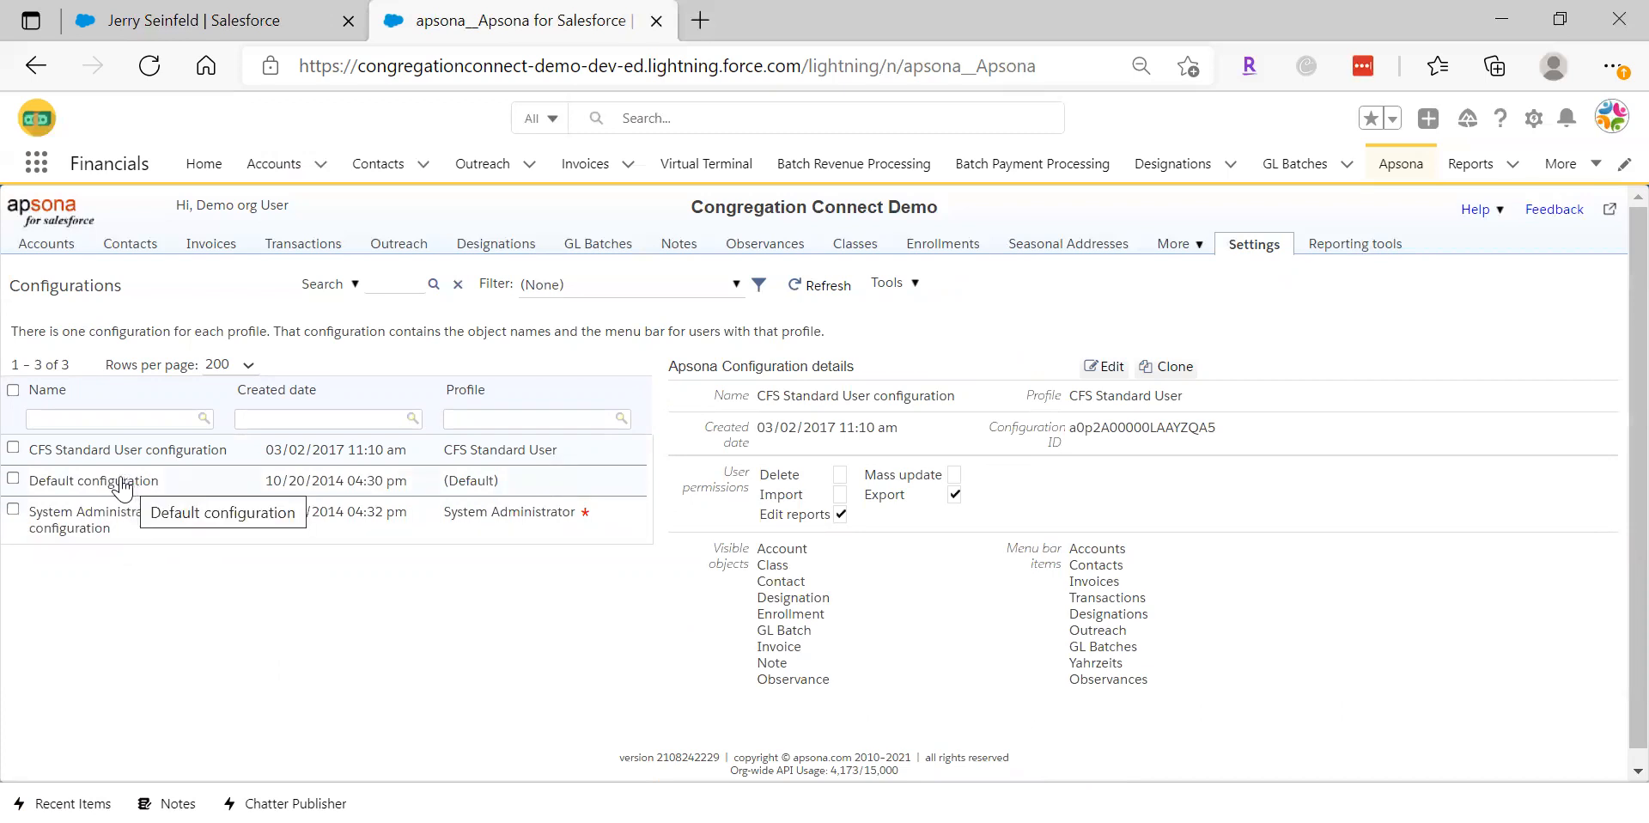
Examine the Default configuration's user permissions, visible objects and menu bar items
{"action": "left_click", "coordinate": [122, 488]}
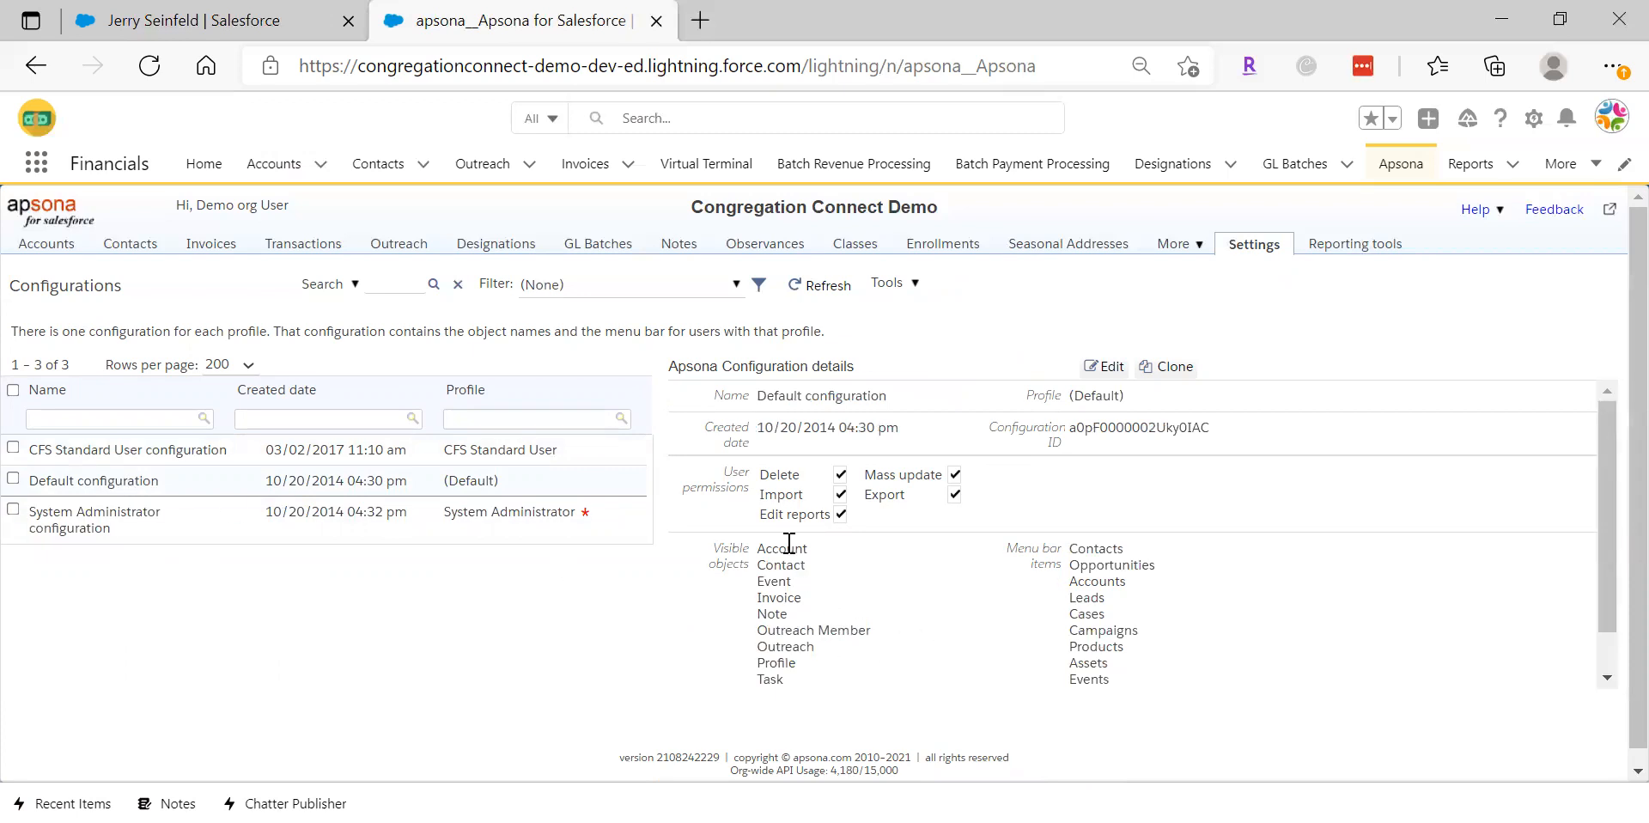
{"action": "left_click_drag", "start_coordinate": [787, 543], "coordinate": [786, 689]}
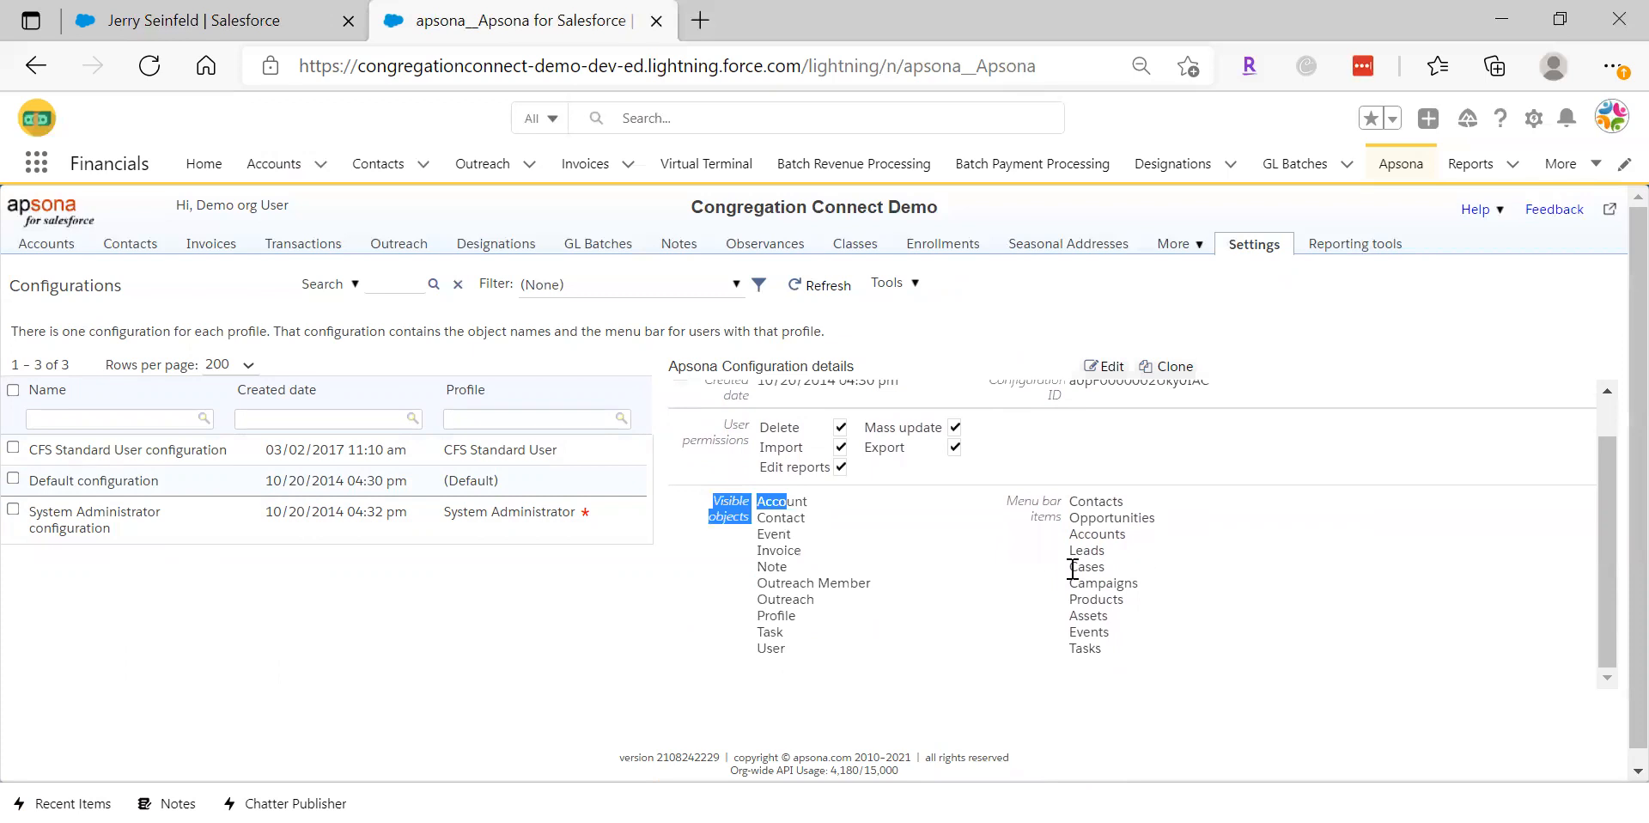
{"action": "left_click", "coordinate": [1103, 511]}
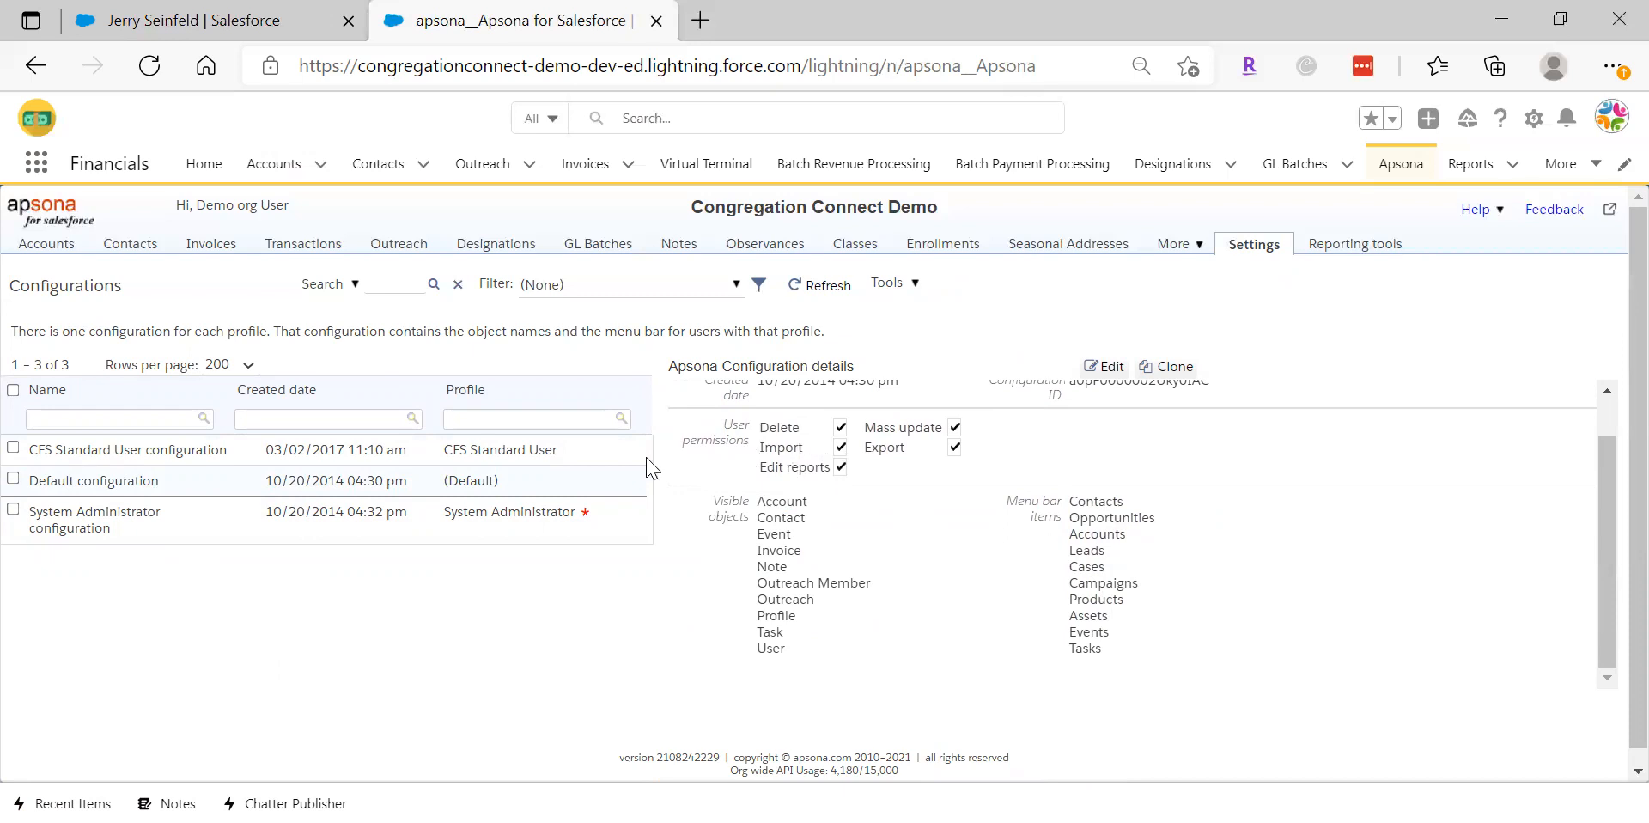
Try to edit the Default configuration, dismiss the message and deselect the configuration
{"action": "left_click", "coordinate": [13, 480]}
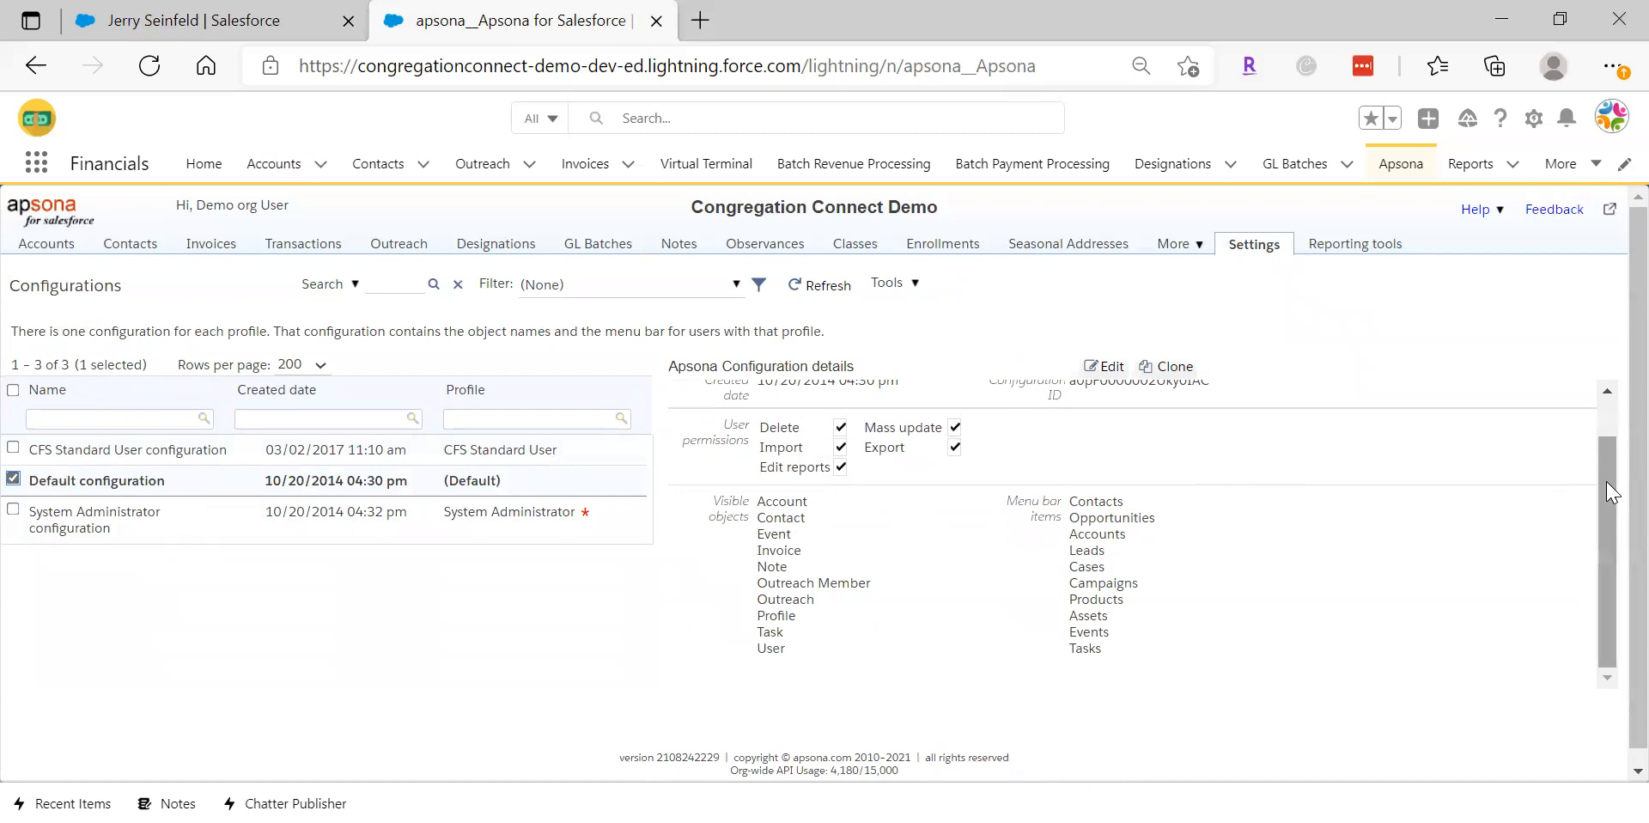
{"action": "left_click_drag", "start_coordinate": [1609, 492], "coordinate": [1601, 415]}
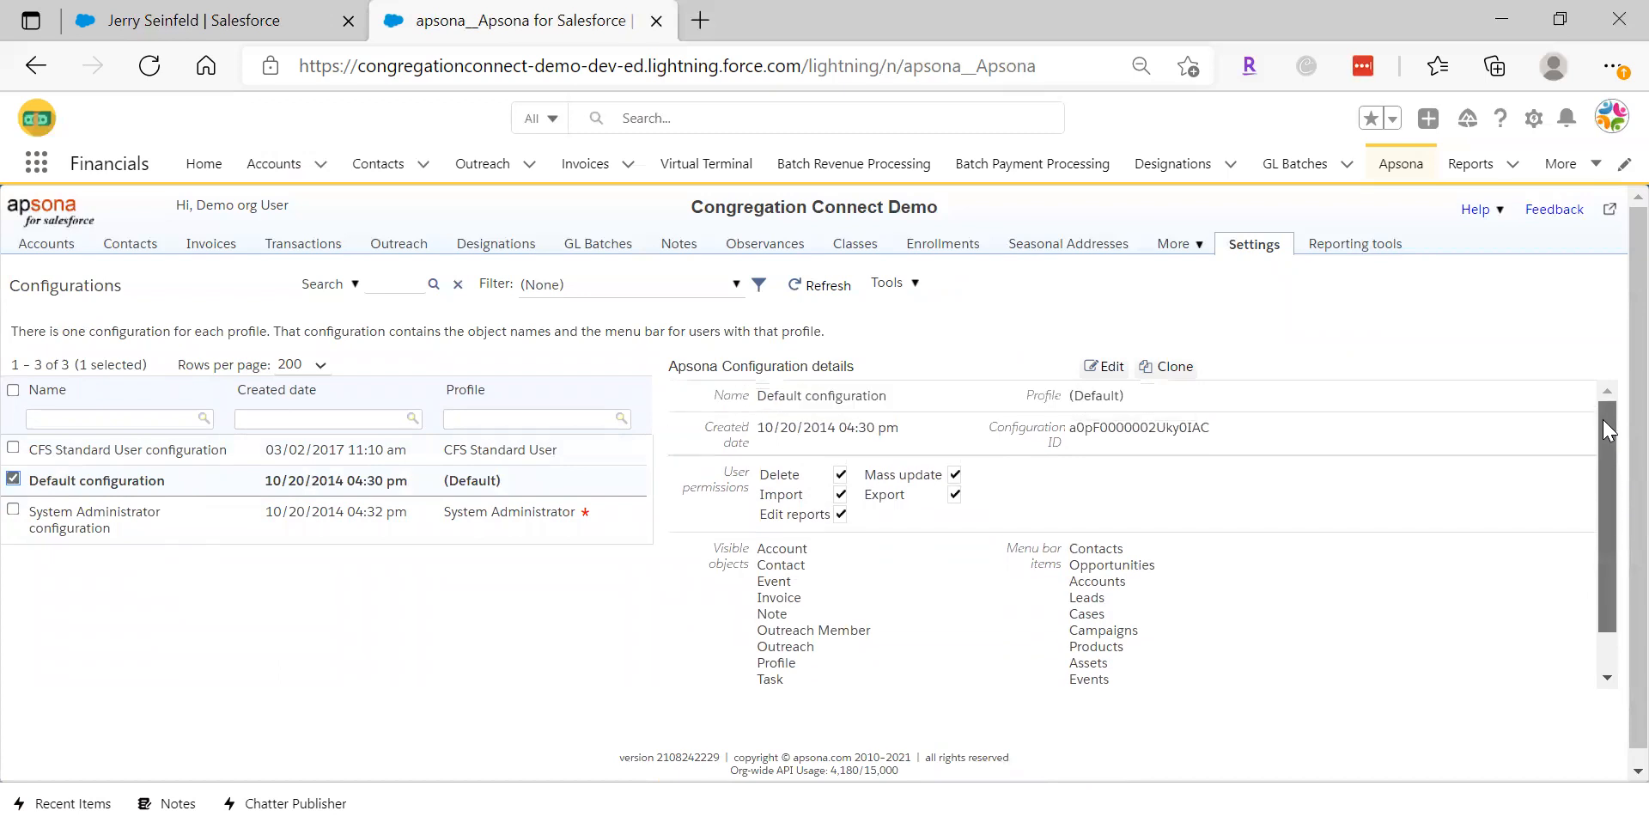
{"action": "left_click", "coordinate": [1113, 375]}
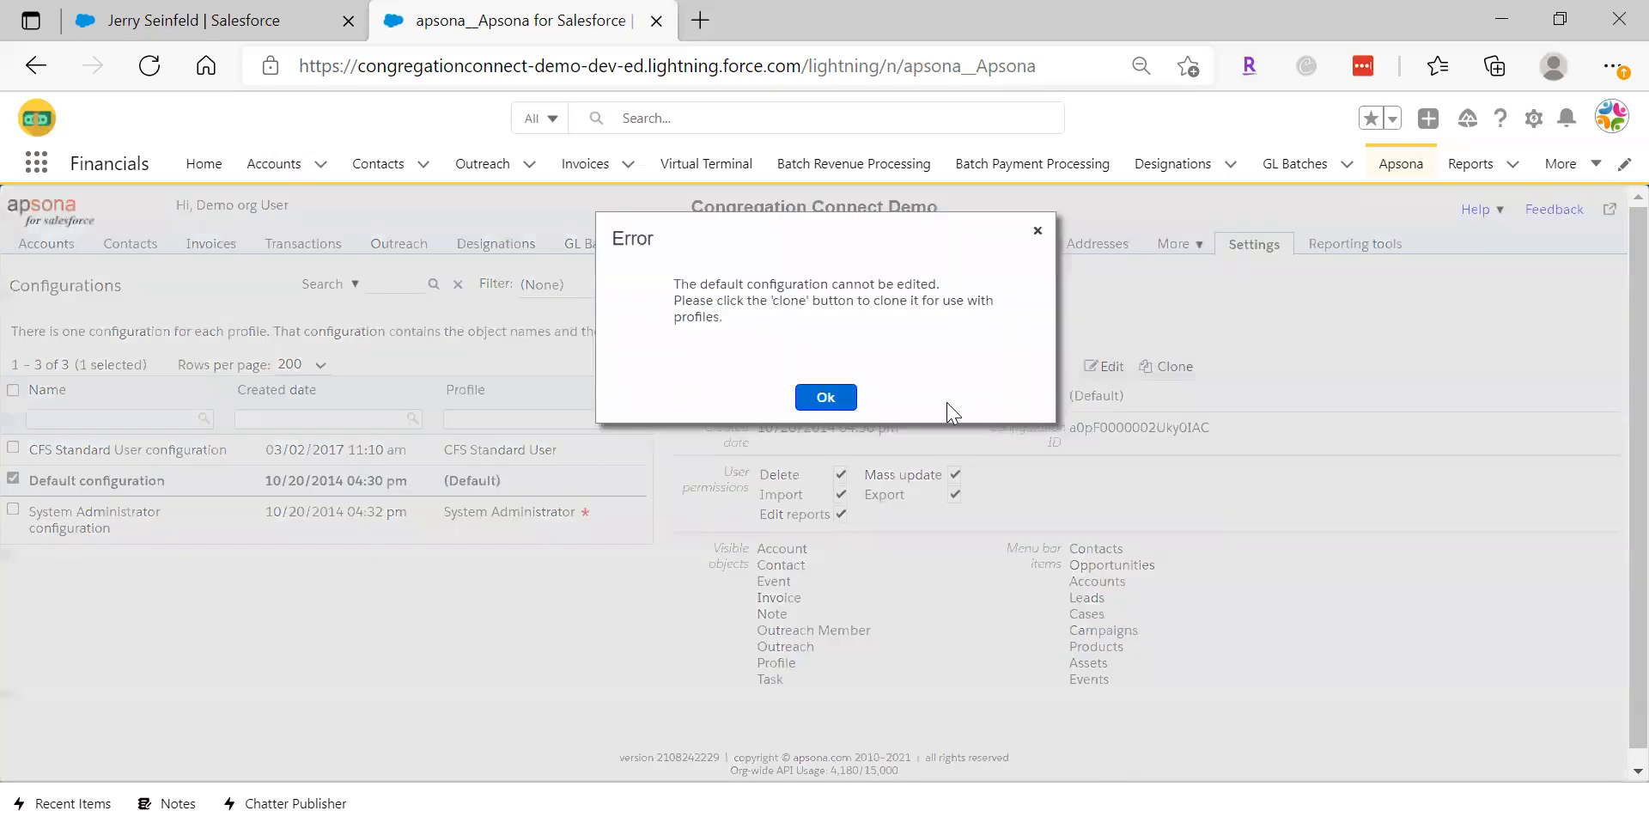
{"action": "left_click", "coordinate": [845, 398]}
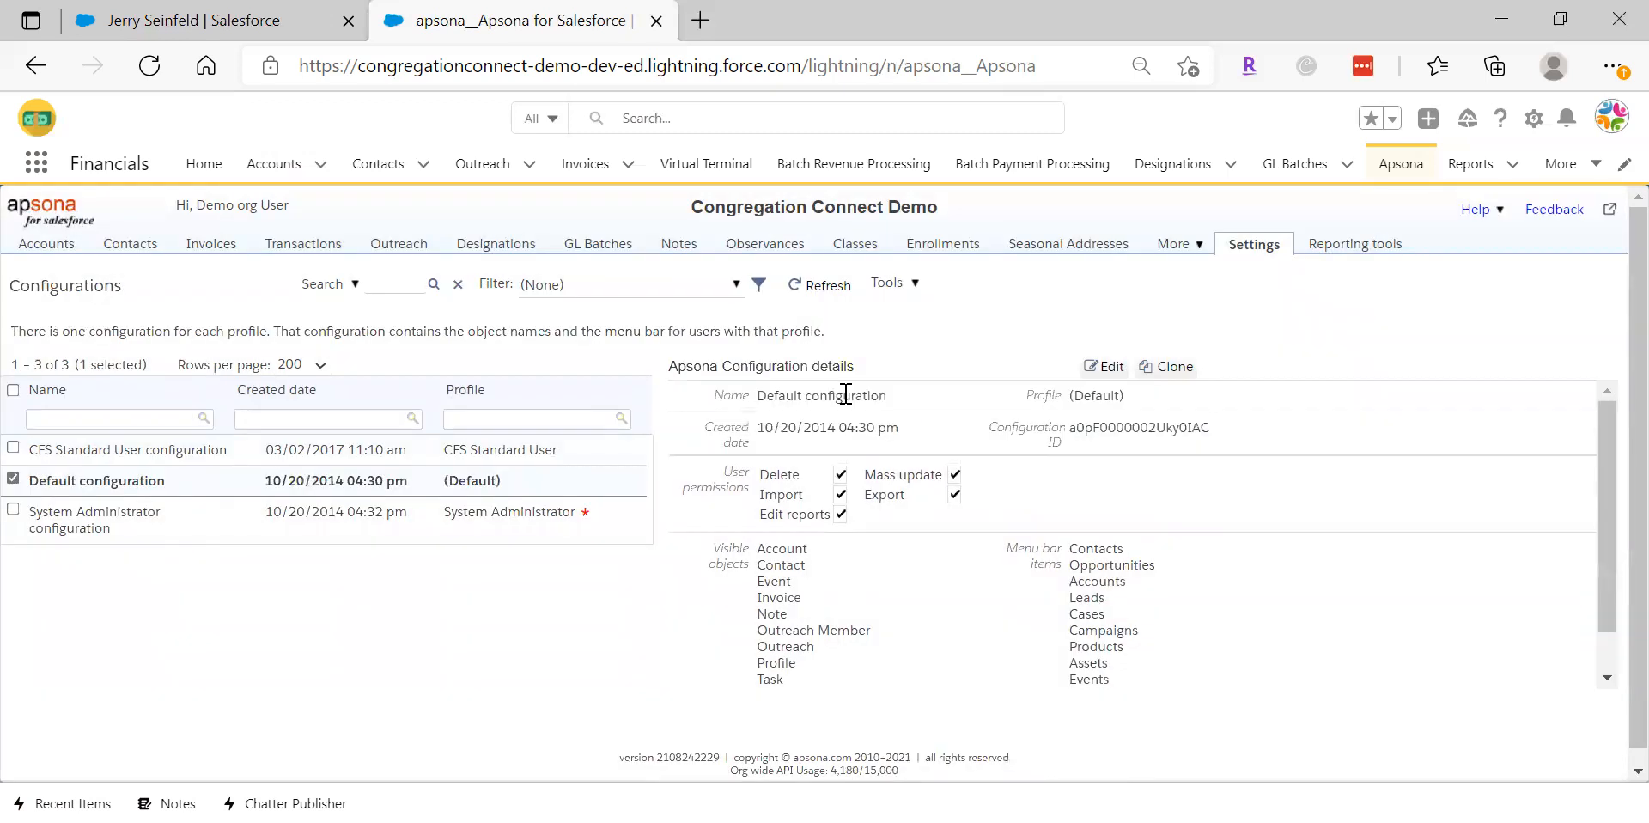
{"action": "left_click", "coordinate": [13, 478]}
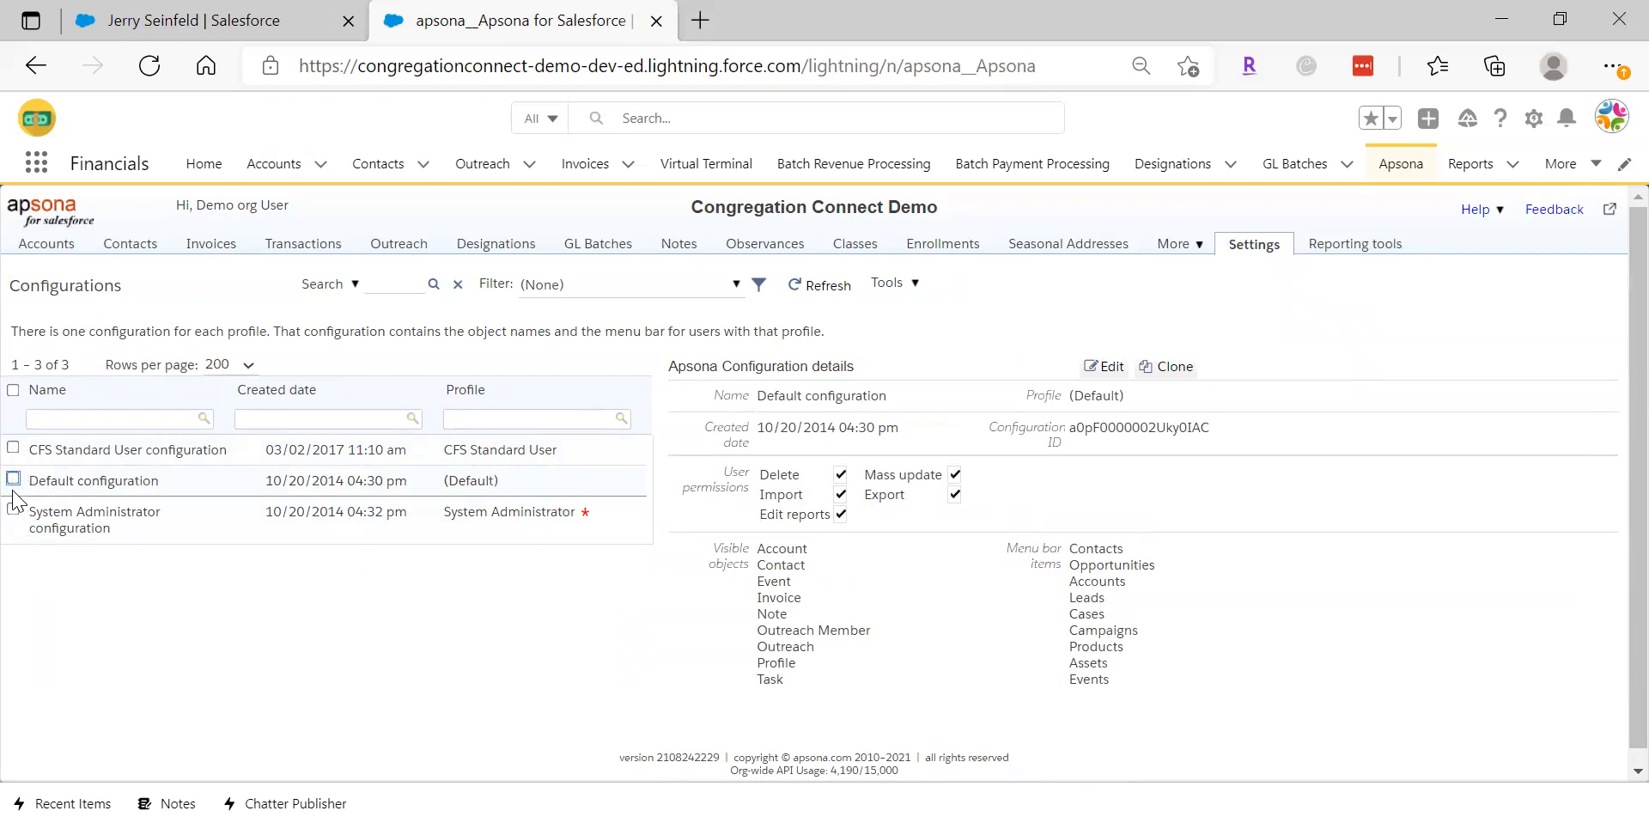
Open the System Administrator configuration for editing and advance through its visible objects and fields to the menu bar setup
{"action": "left_click", "coordinate": [14, 510]}
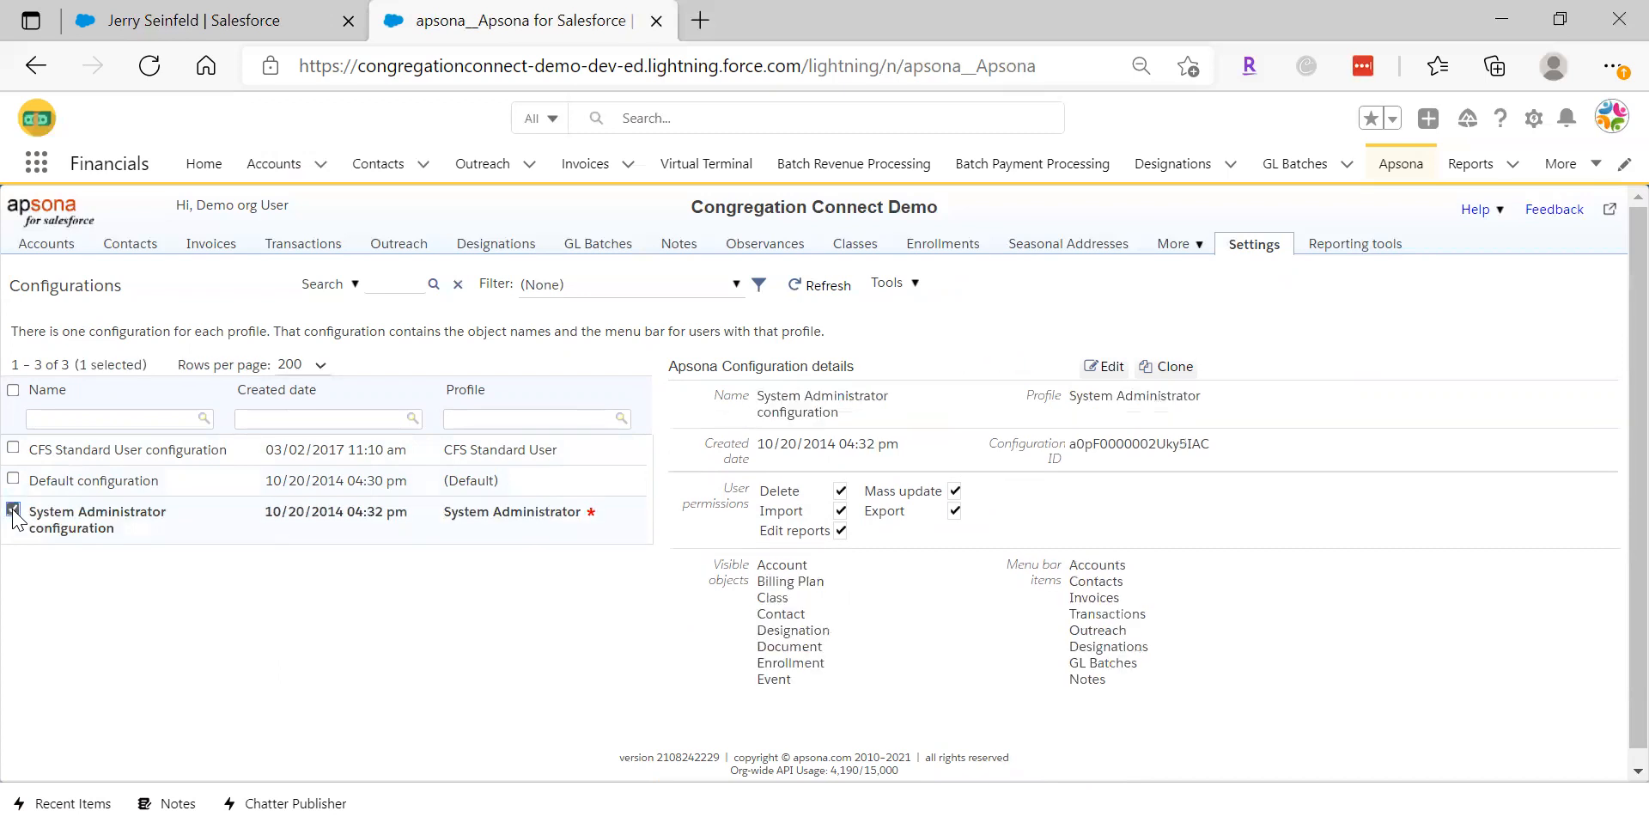
{"action": "left_click", "coordinate": [1125, 368]}
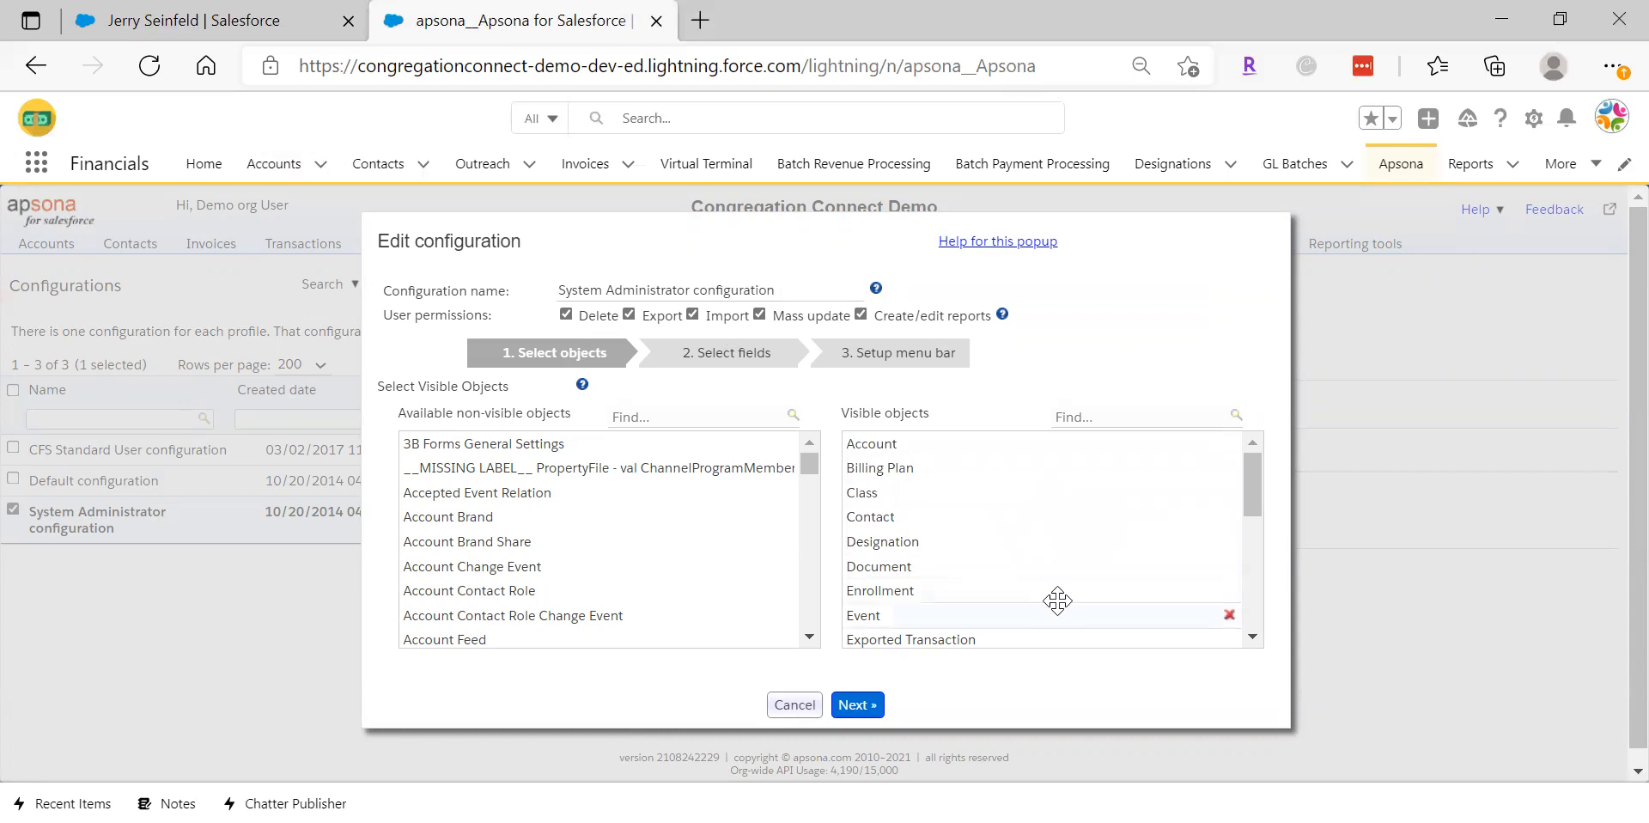
{"action": "mouse_move", "coordinate": [1259, 498]}
{"action": "left_mouse_down"}
{"action": "mouse_move", "coordinate": [1268, 633]}
{"action": "mouse_move", "coordinate": [1248, 475]}
{"action": "left_mouse_up"}
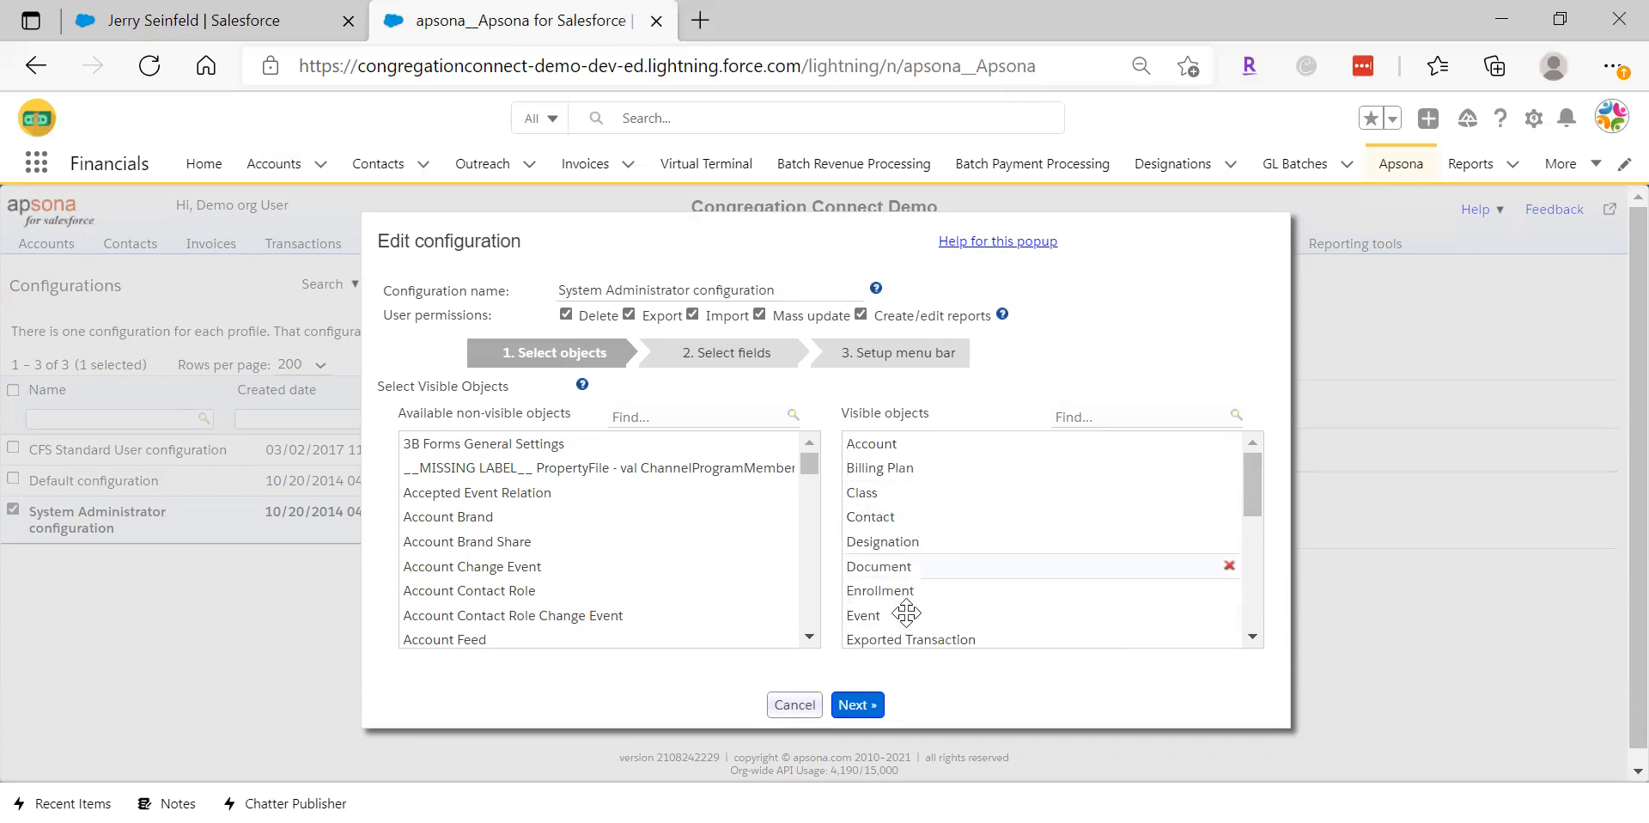
{"action": "left_click", "coordinate": [863, 705]}
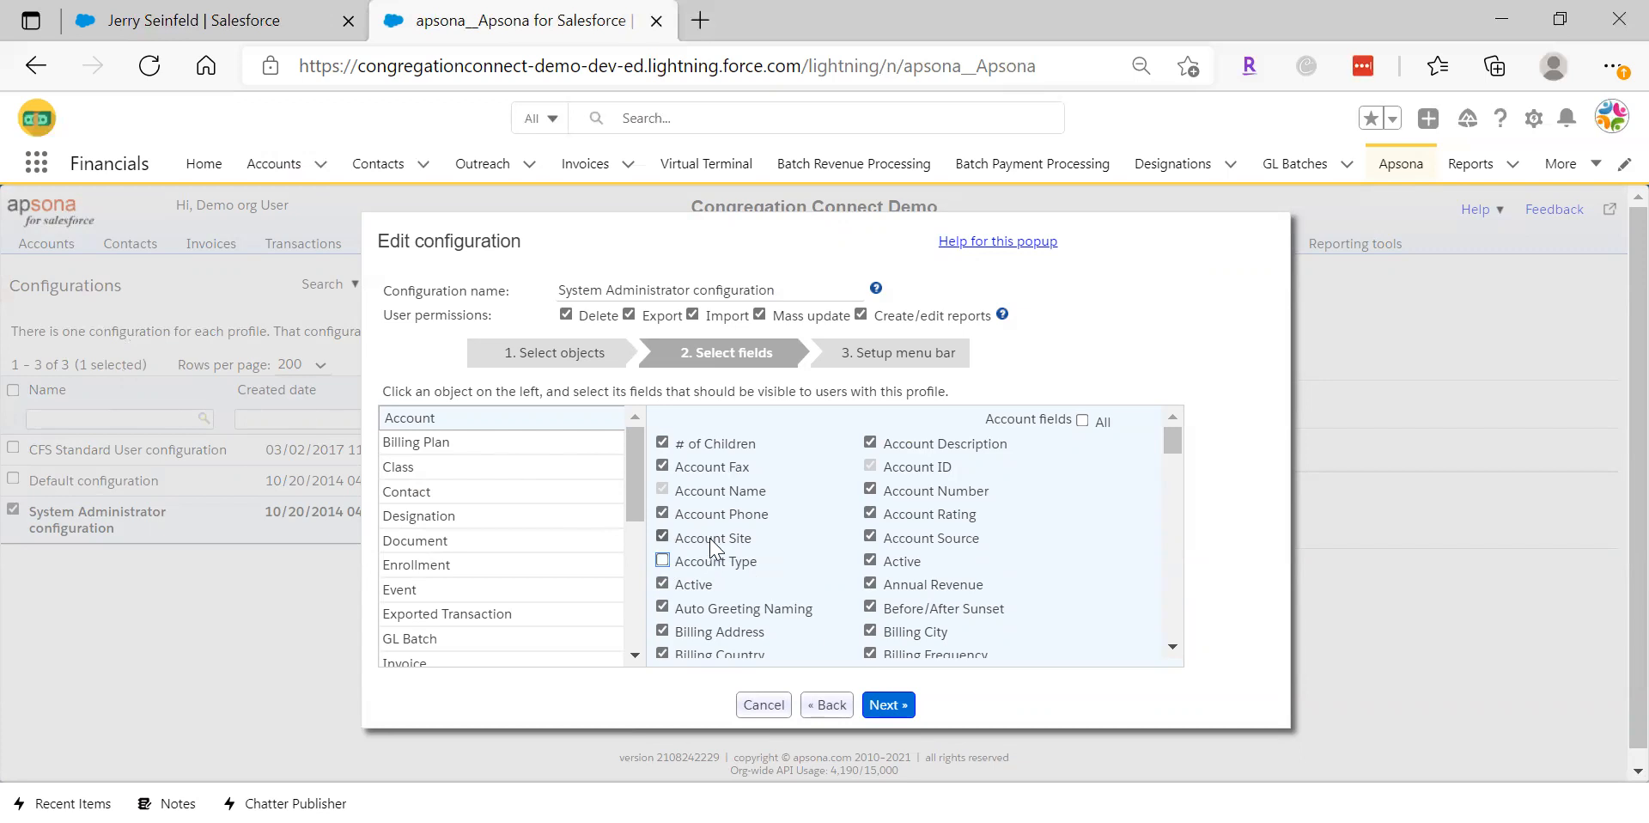
{"action": "left_click", "coordinate": [901, 710]}
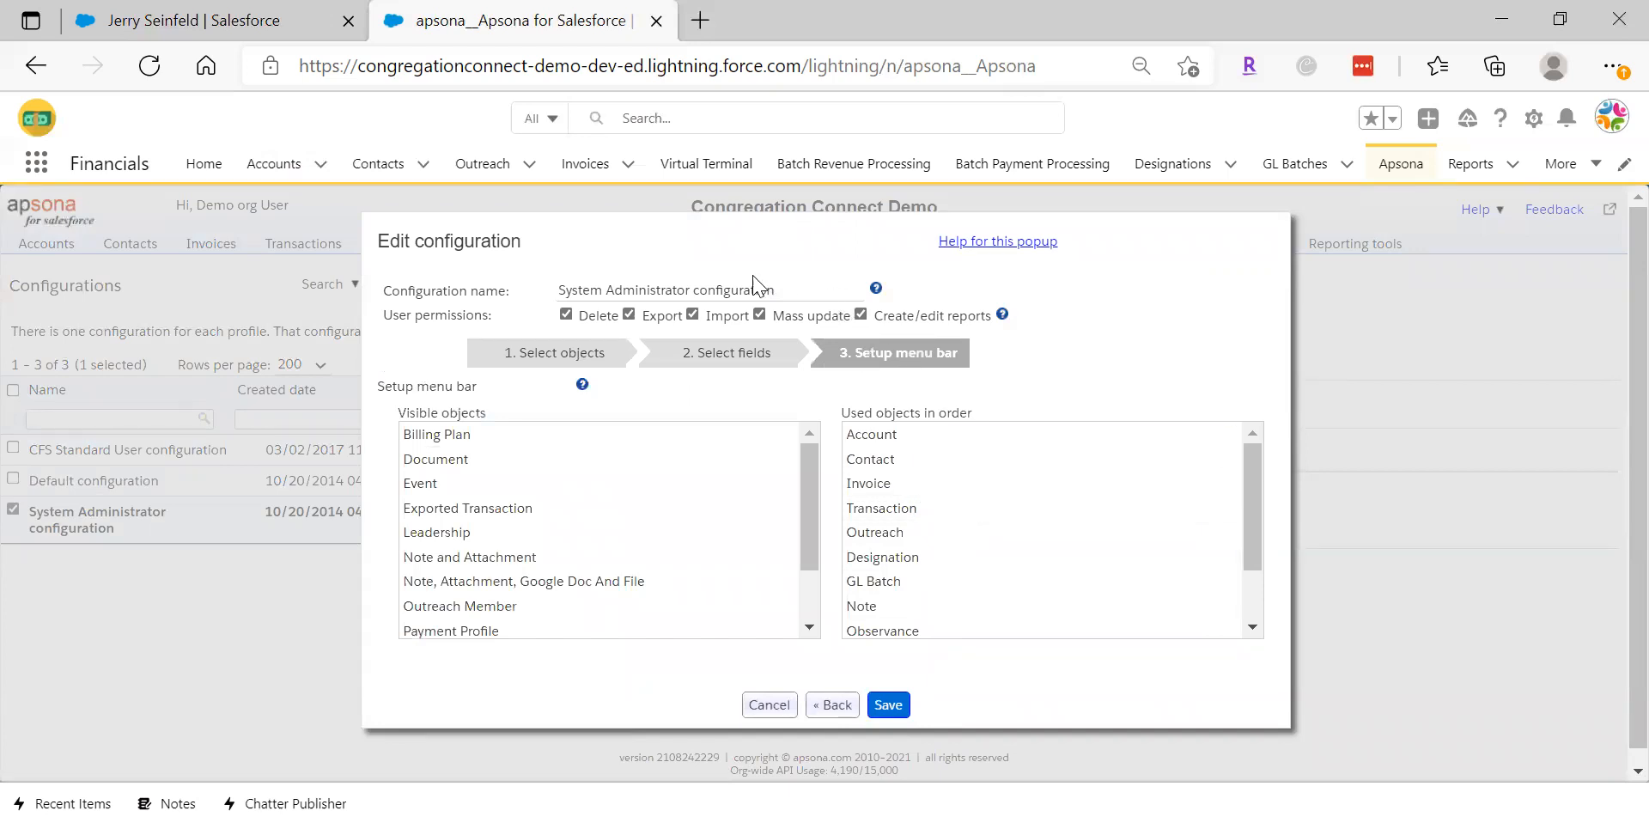
Remove Outreach from the menu bar's used objects and save the configuration, clearing the Apsona cache to apply the change
{"action": "left_click_drag", "start_coordinate": [750, 229], "coordinate": [753, 316]}
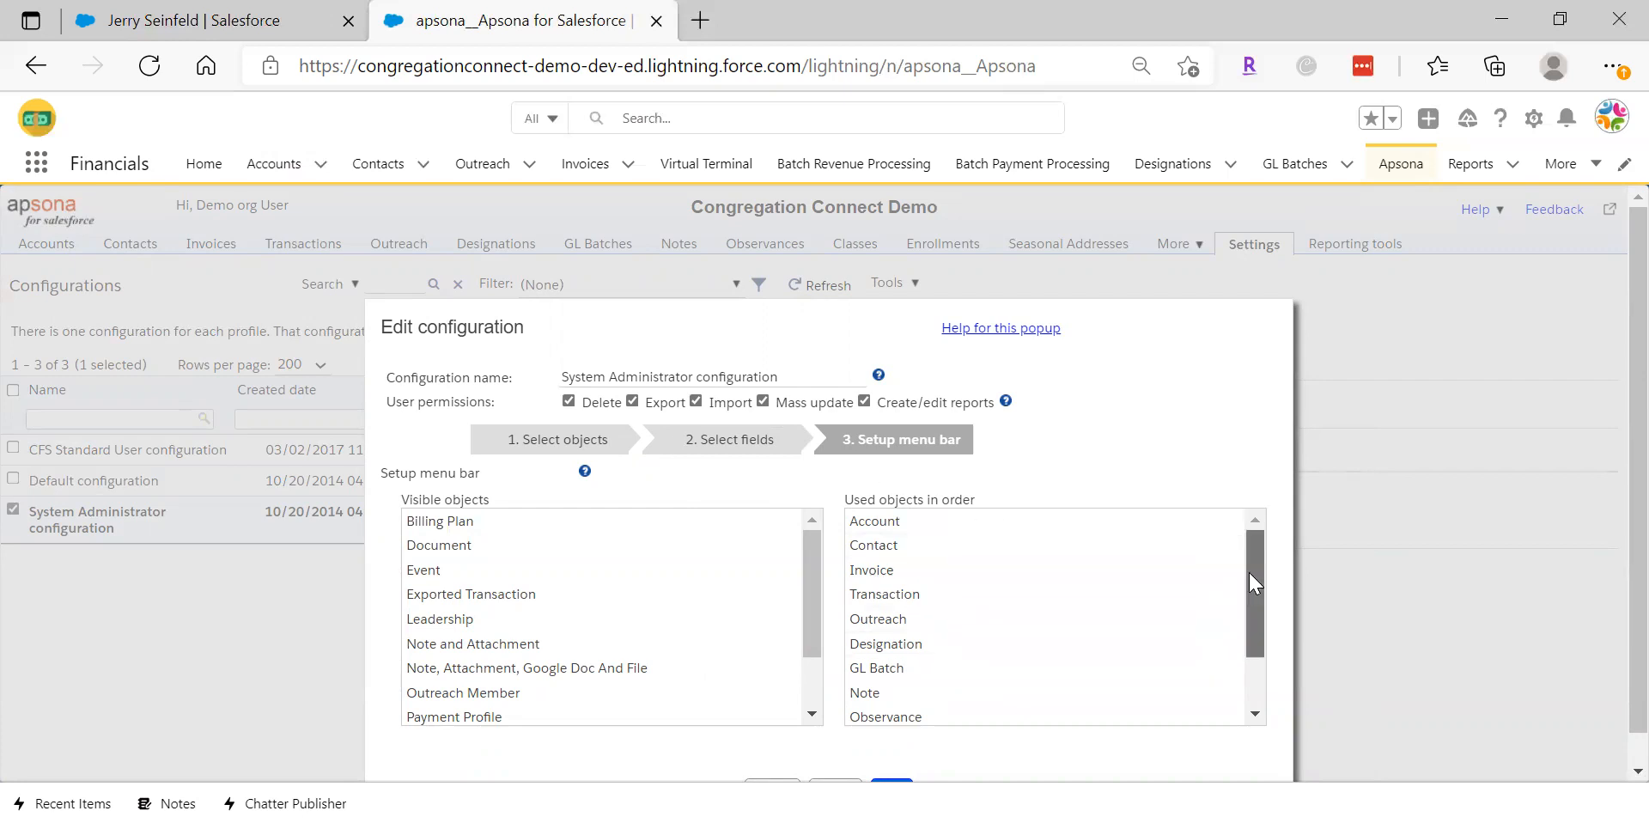
{"action": "scroll", "coordinate": [1249, 575], "scroll_direction": "down", "scroll_amount": 2}
{"action": "left_click_drag", "start_coordinate": [1262, 629], "coordinate": [1250, 543]}
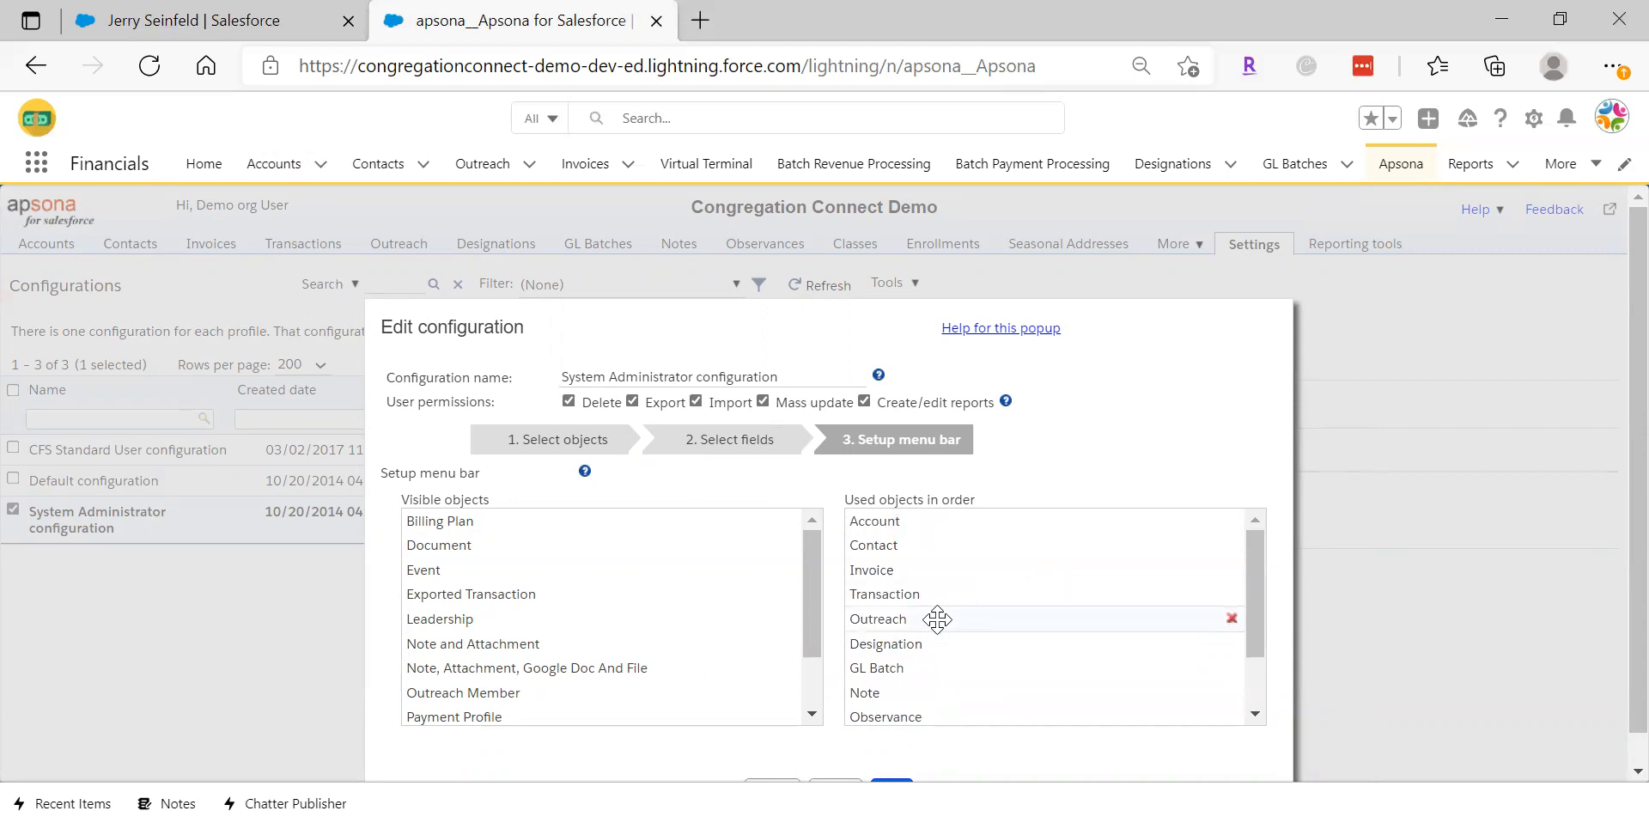
{"action": "left_click_drag", "start_coordinate": [1074, 325], "coordinate": [1089, 223]}
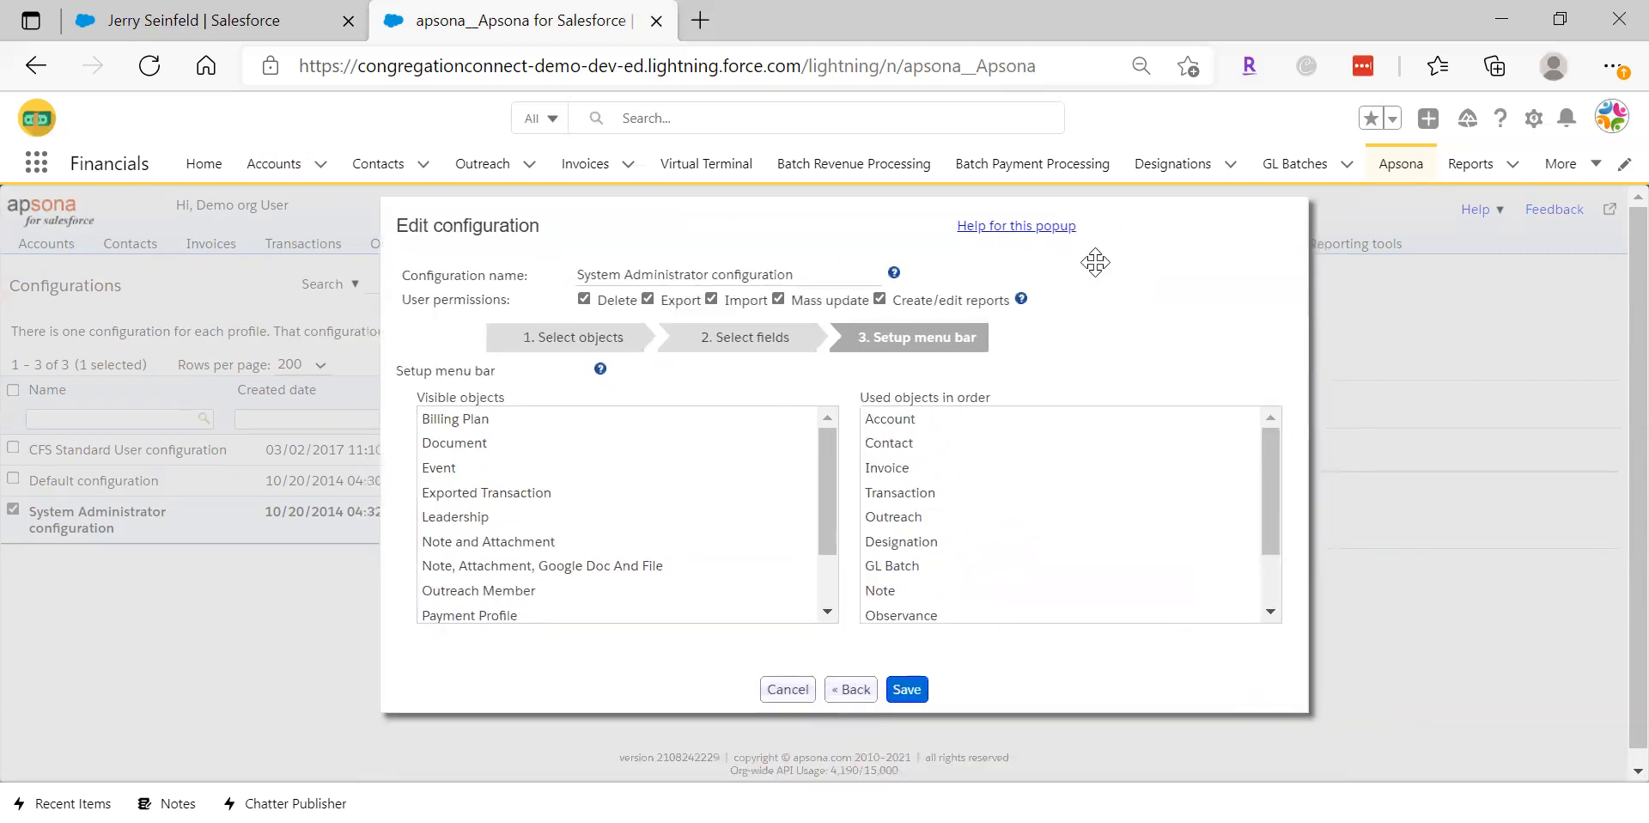
{"action": "left_click_drag", "start_coordinate": [924, 518], "coordinate": [673, 504]}
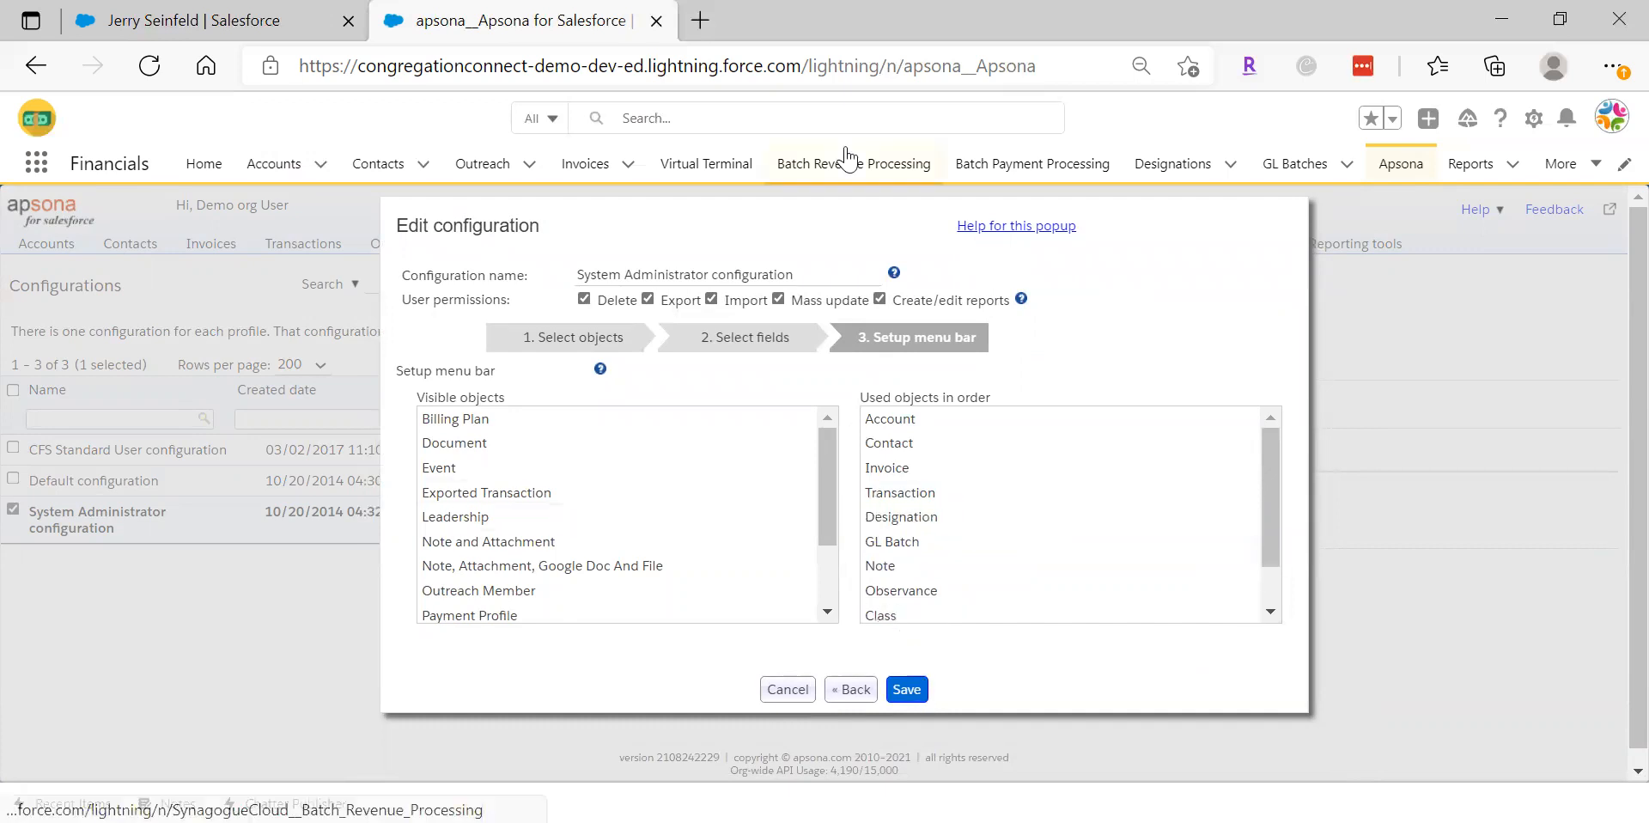
{"action": "left_click_drag", "start_coordinate": [828, 224], "coordinate": [779, 363]}
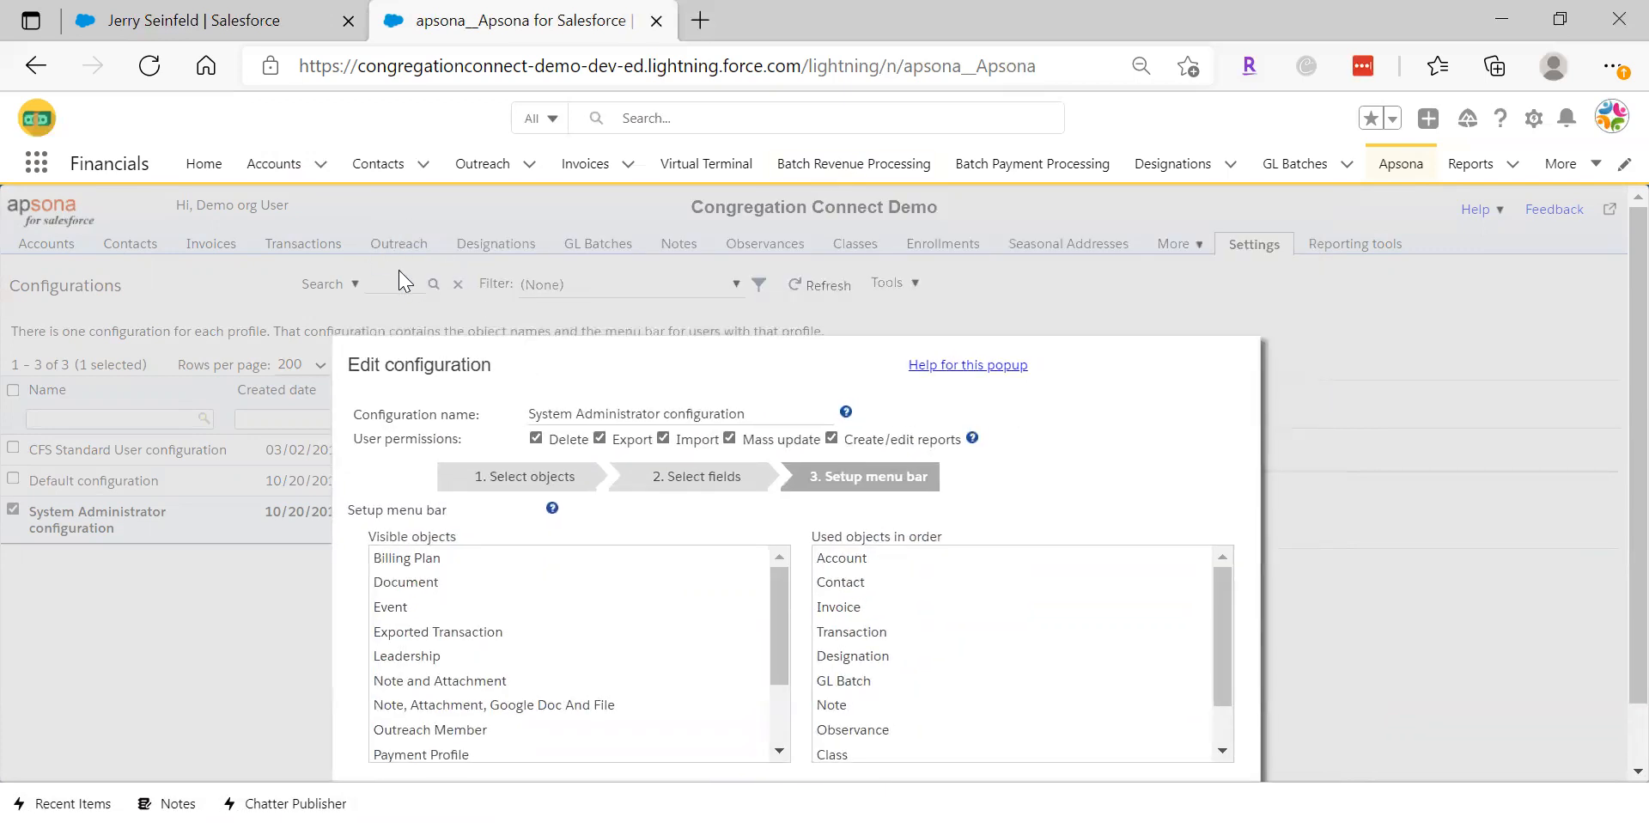
{"action": "left_click_drag", "start_coordinate": [657, 352], "coordinate": [628, 168]}
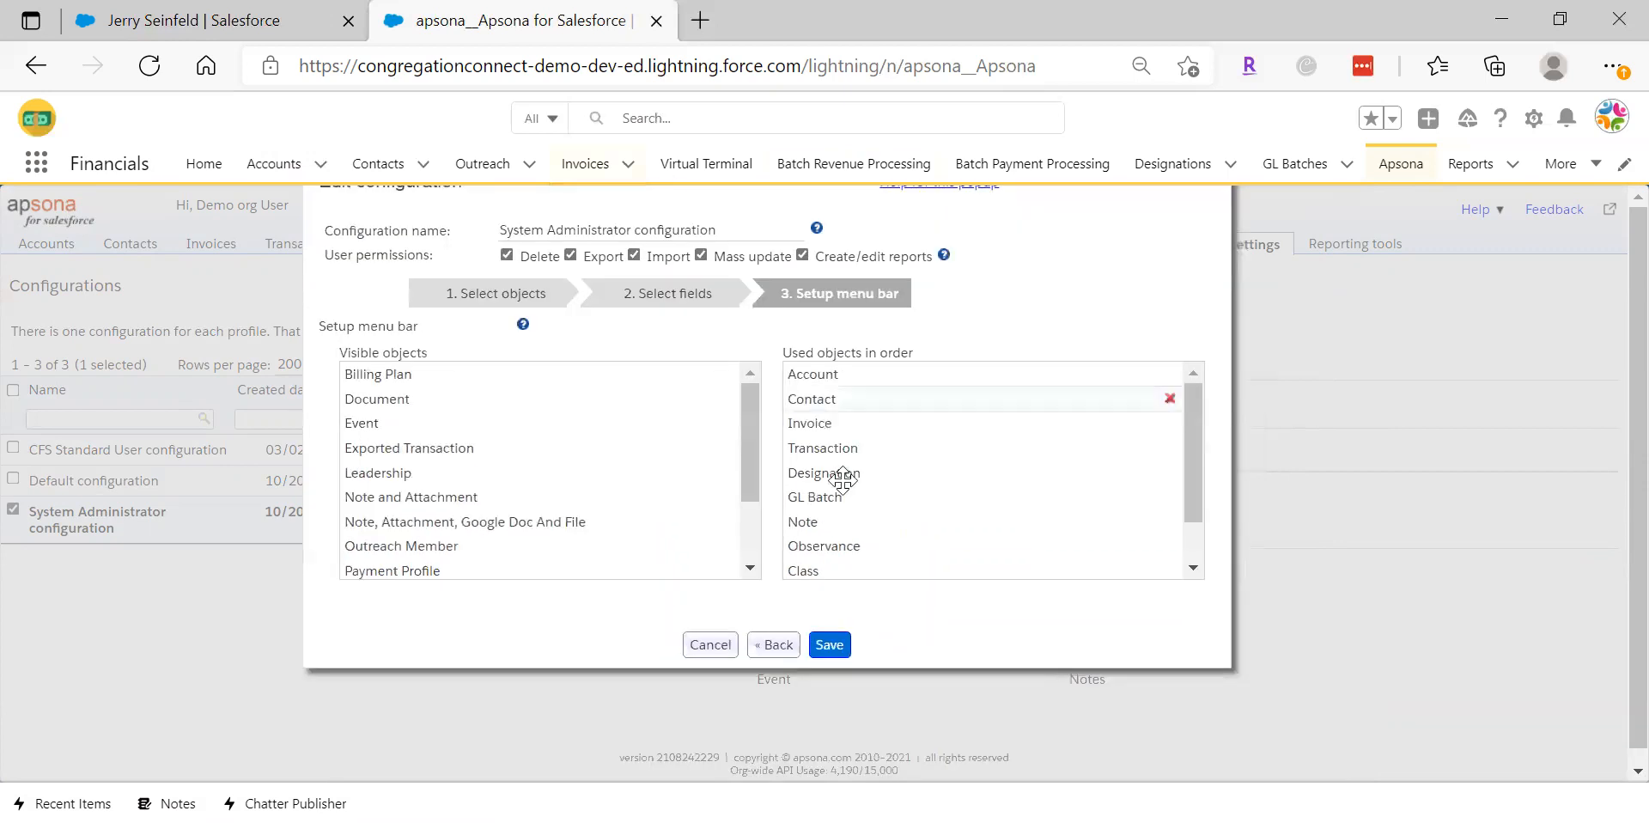
{"action": "left_click", "coordinate": [829, 644]}
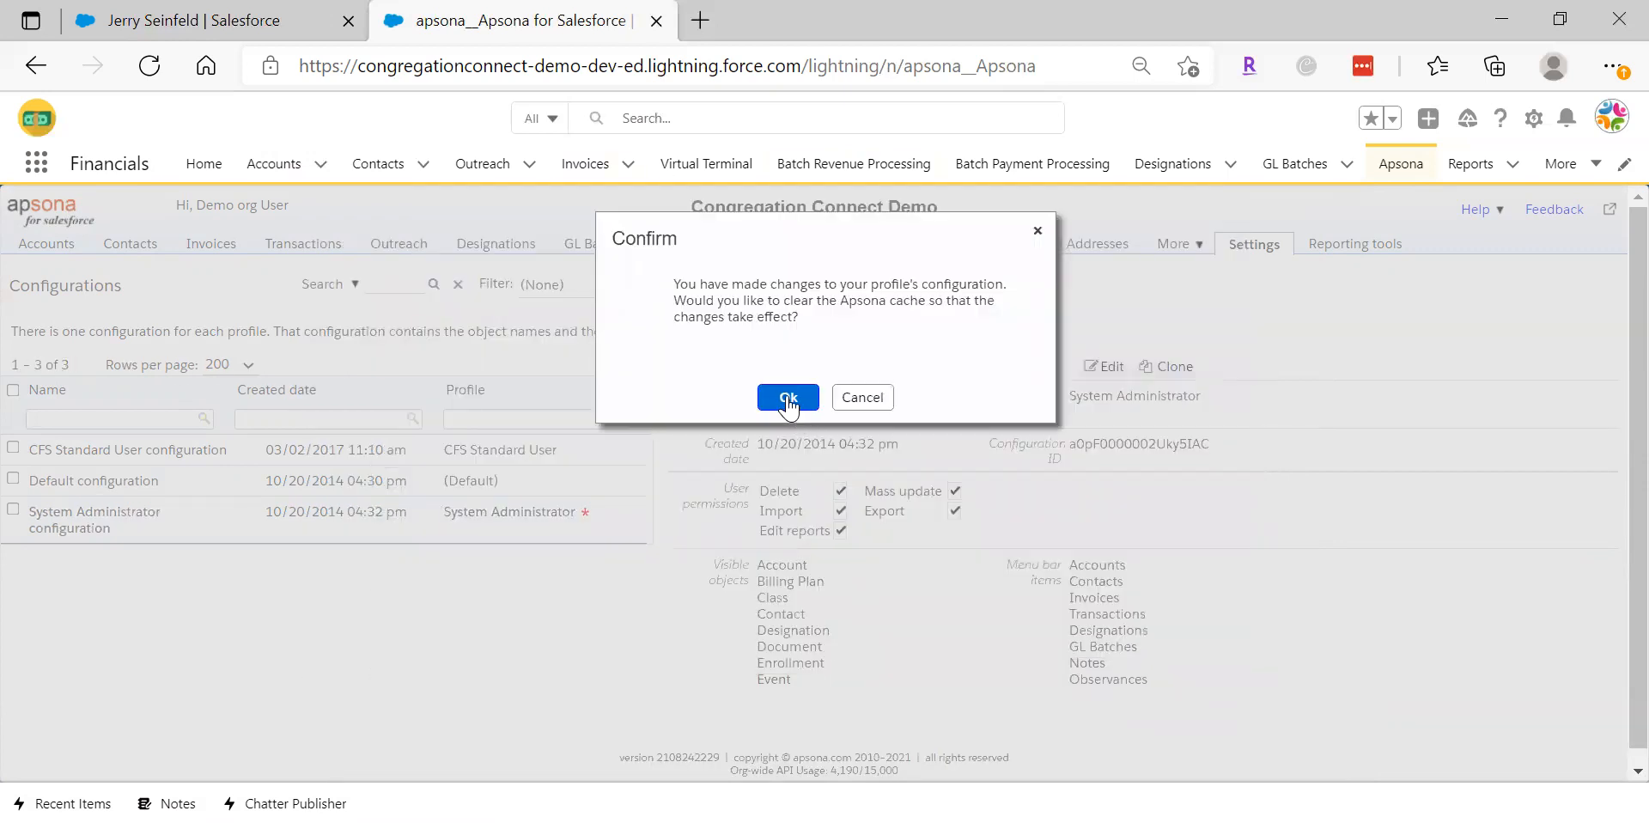
{"action": "left_click", "coordinate": [788, 396]}
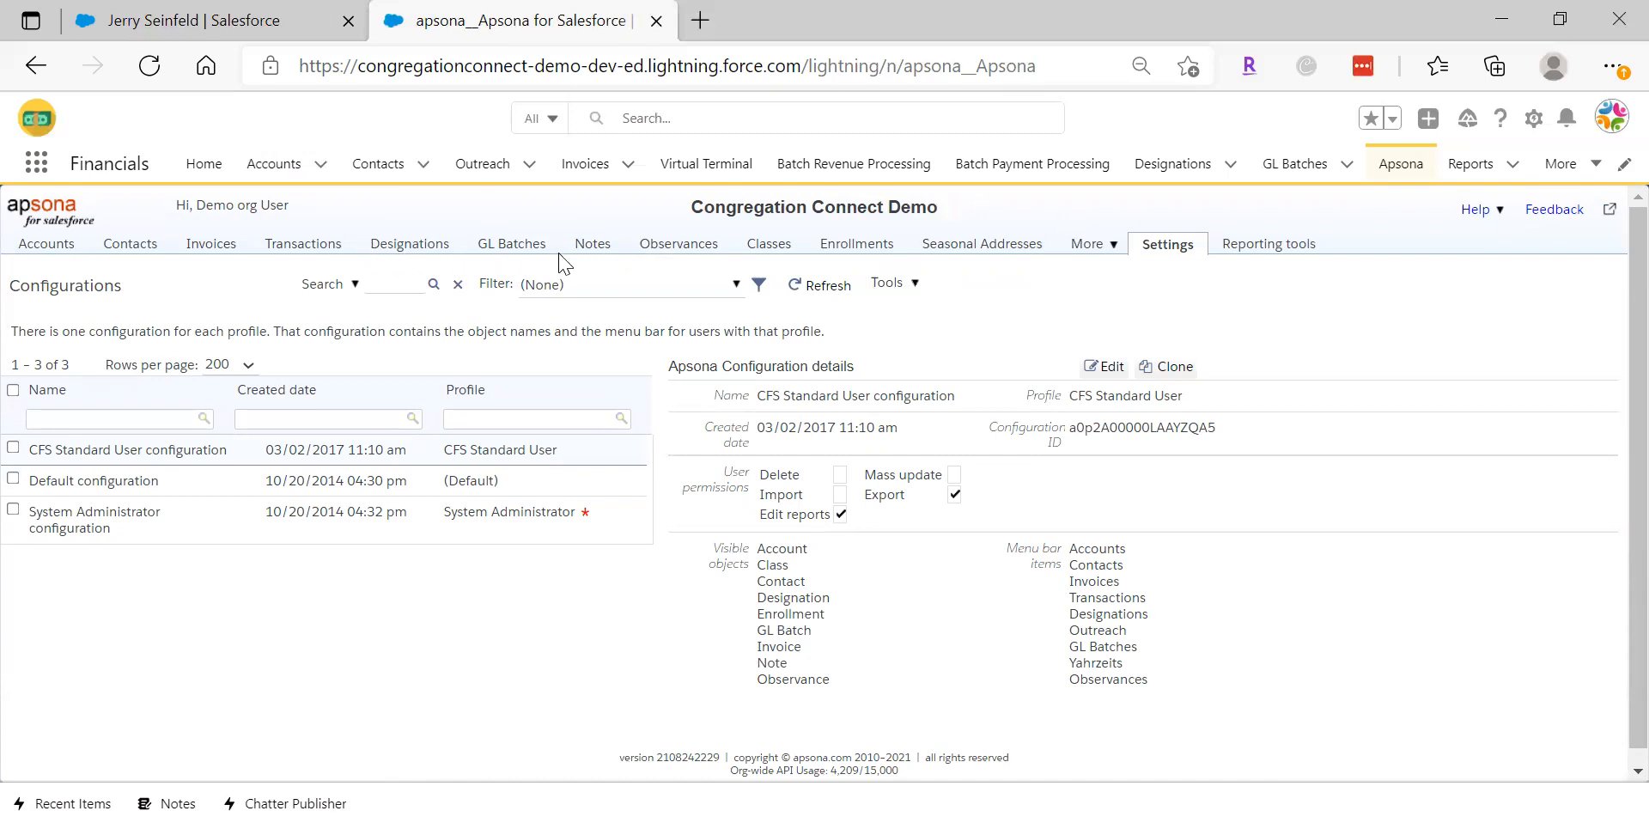
Open Apsona's Transactions list and view the first transaction's details
{"action": "left_click", "coordinate": [646, 258]}
{"action": "left_click", "coordinate": [296, 249]}
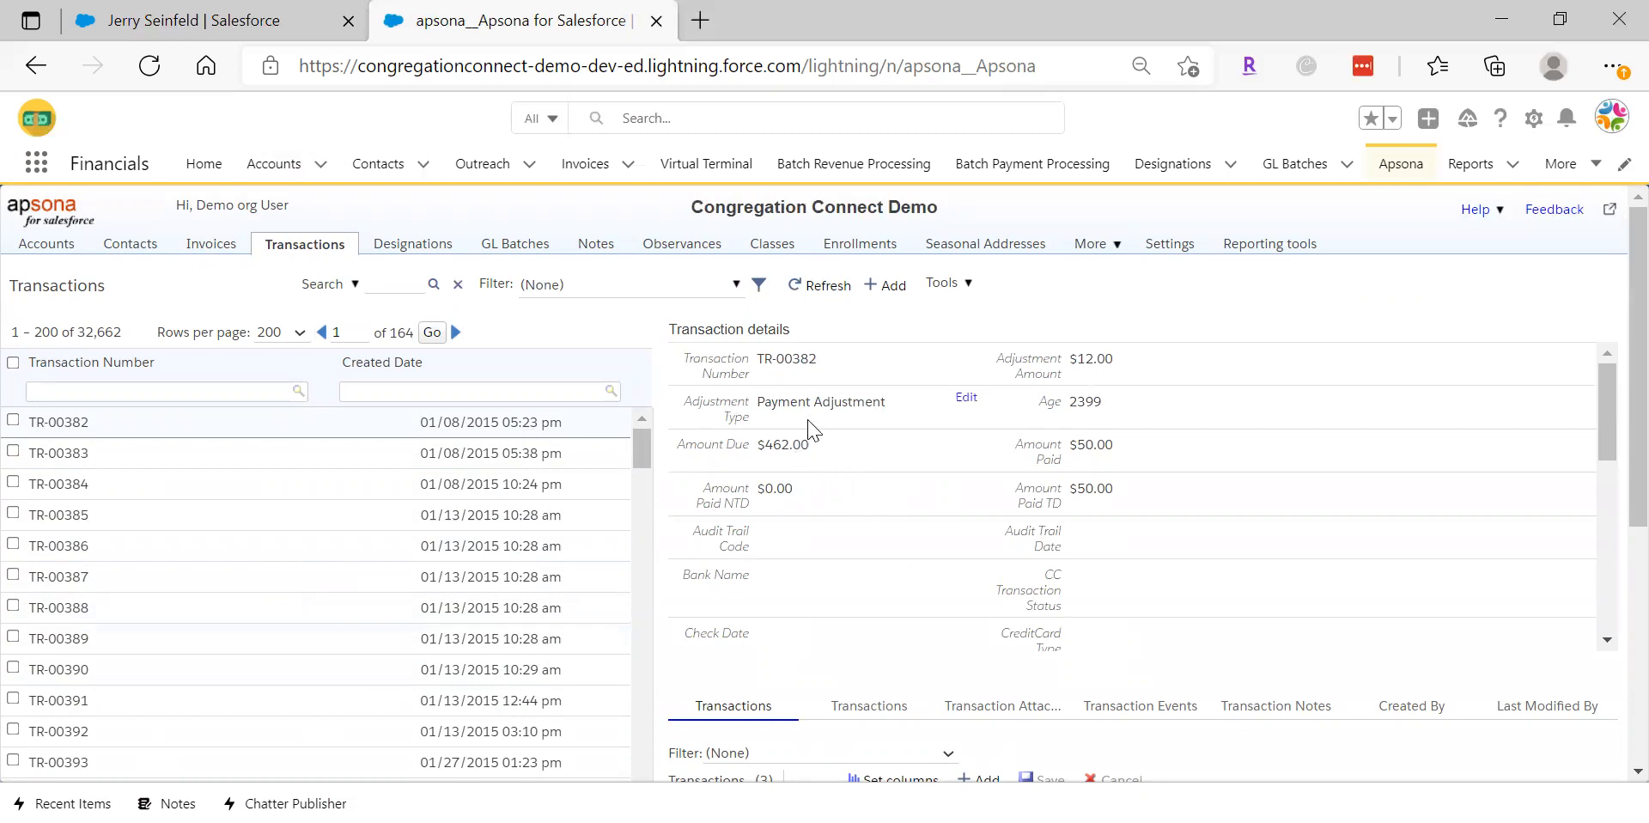
Reopen the System Administrator configuration for editing, review its full list of visible objects, and cancel without saving
{"action": "left_click", "coordinate": [1174, 246]}
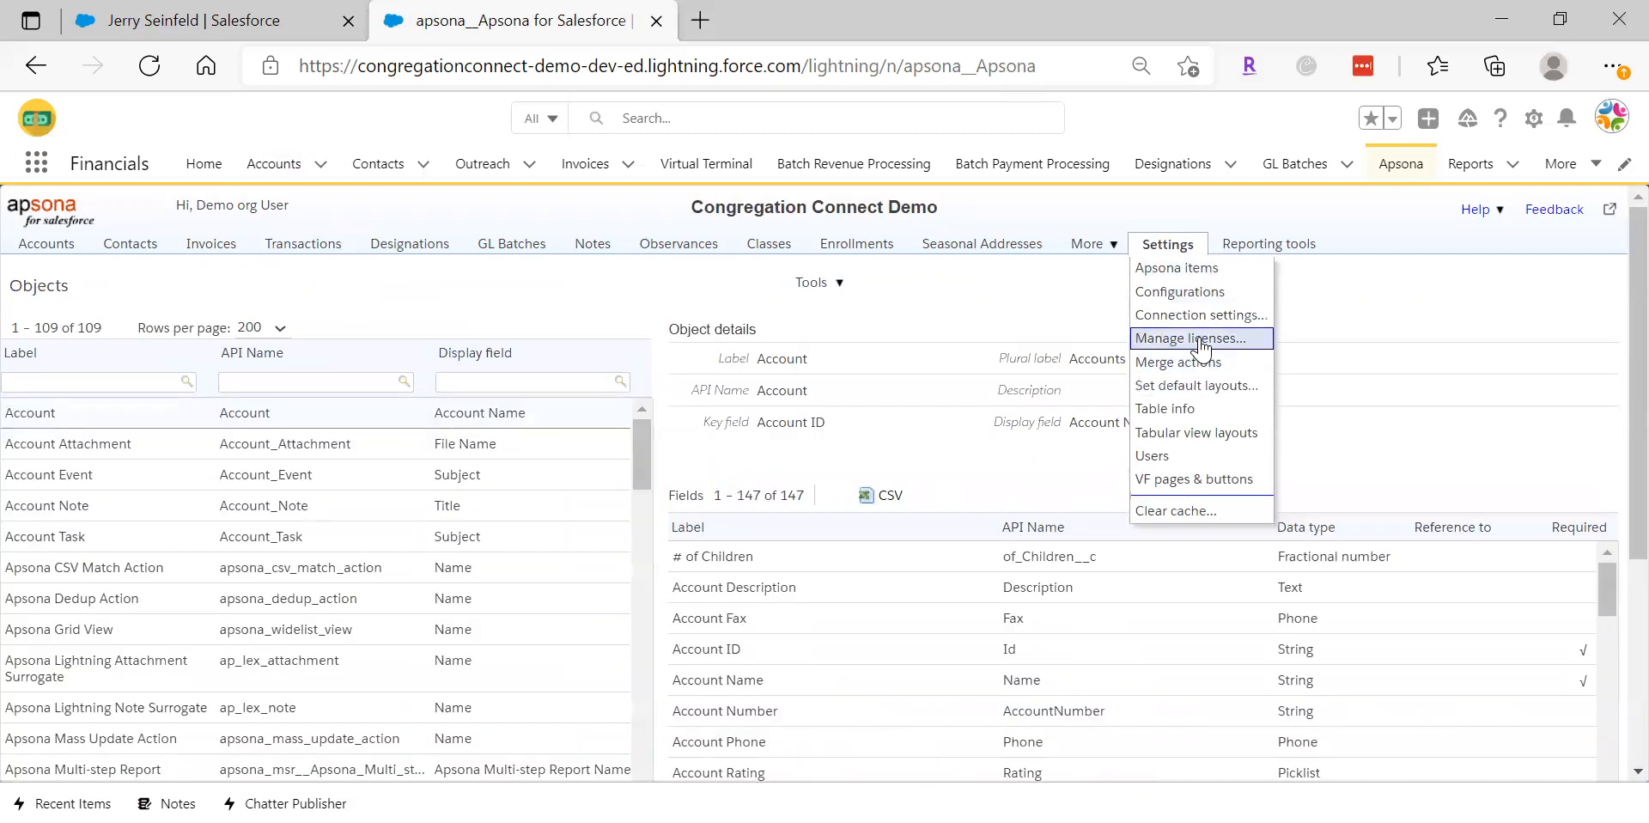
{"action": "left_click", "coordinate": [1203, 292]}
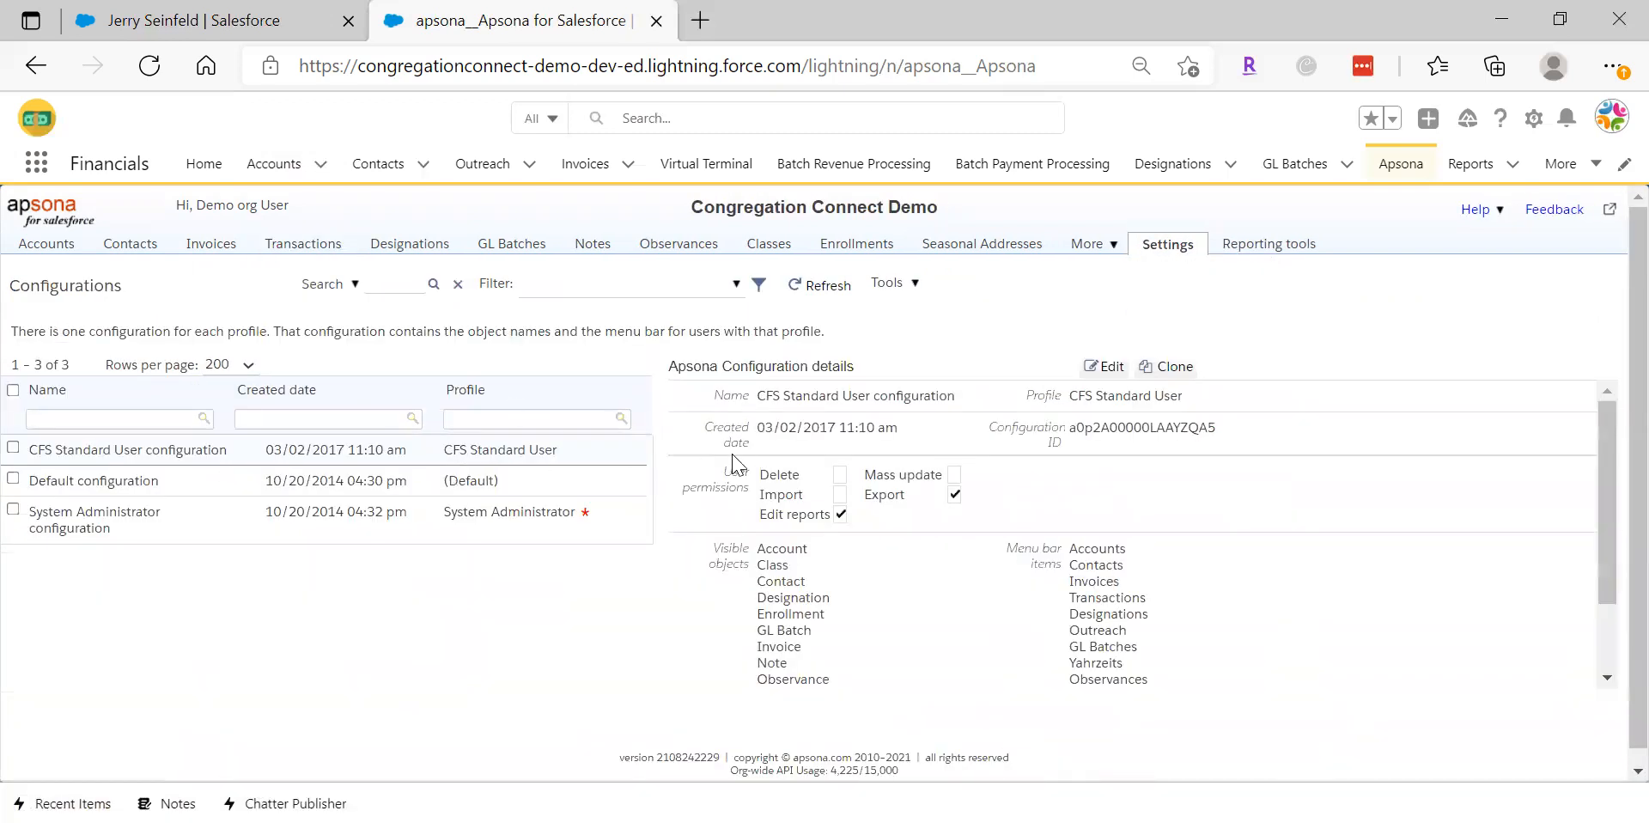
{"action": "left_click", "coordinate": [45, 521]}
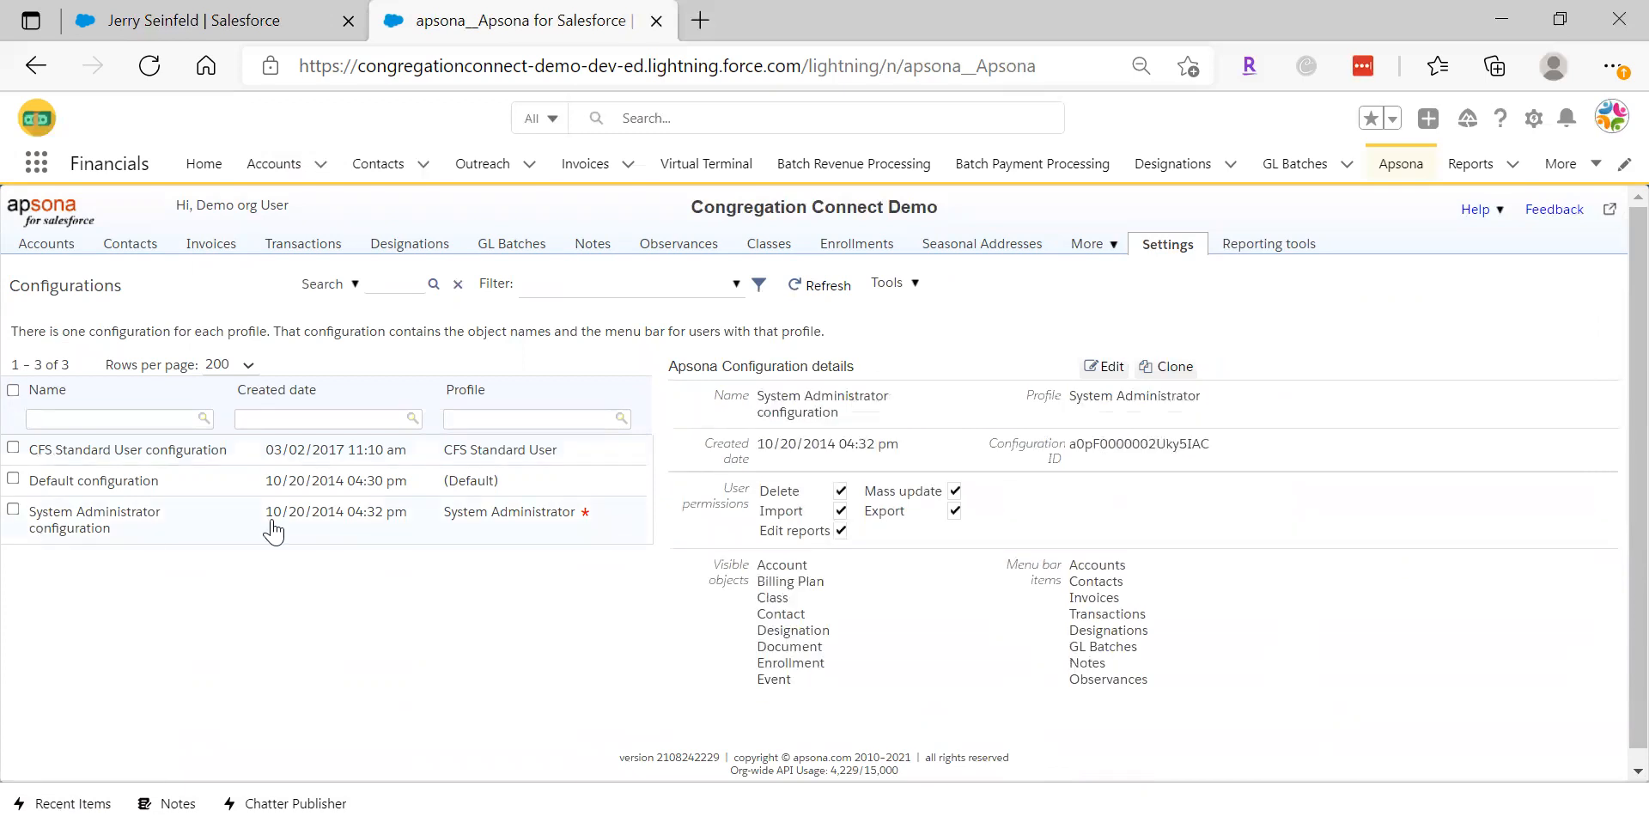
{"action": "left_click", "coordinate": [1101, 366]}
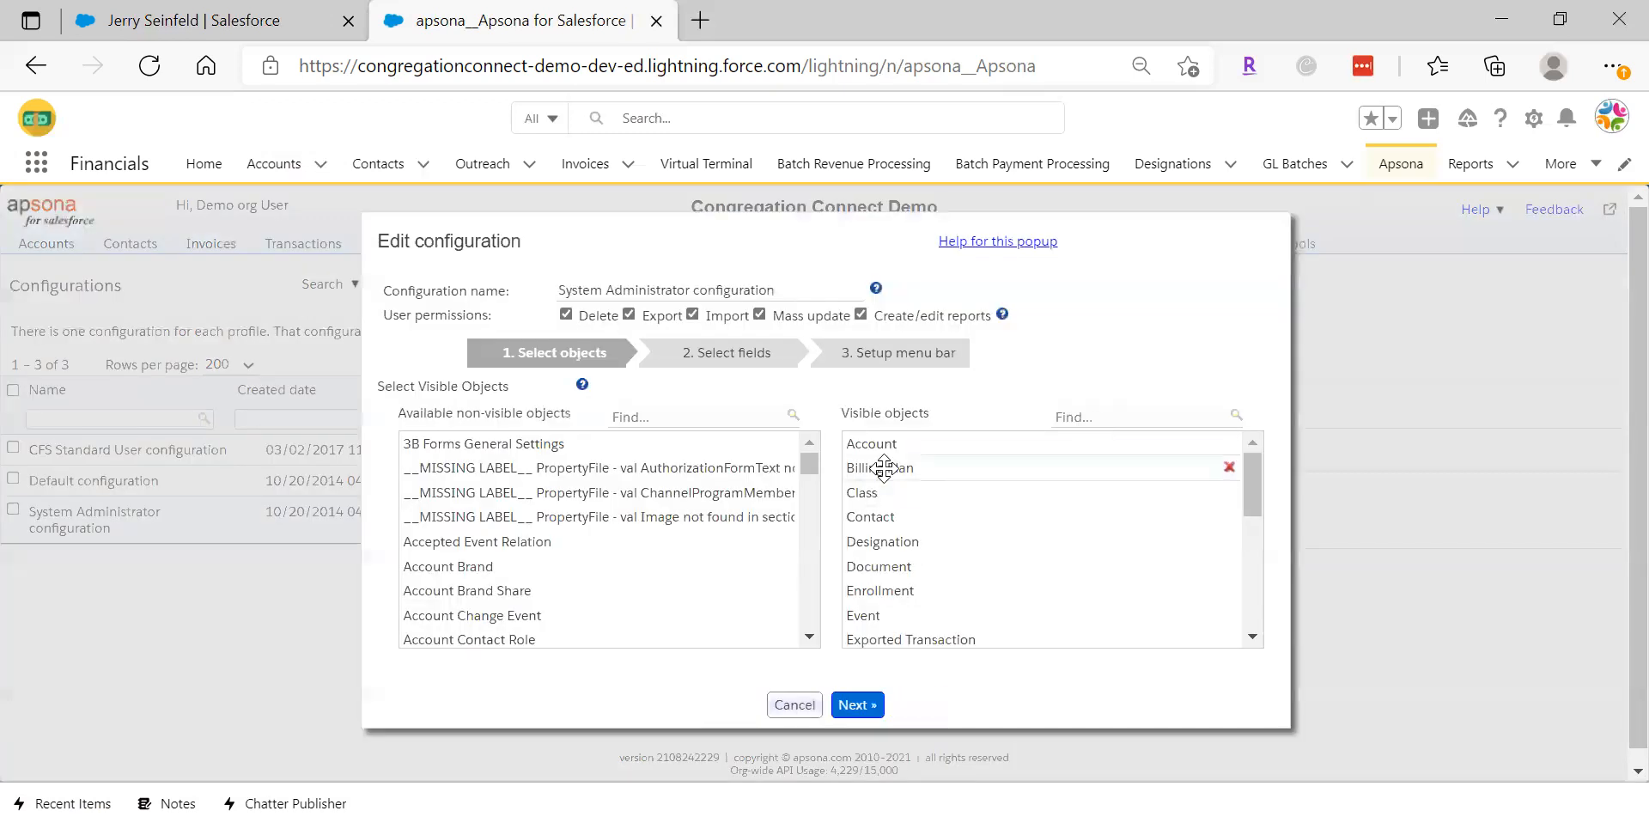
{"action": "left_click_drag", "start_coordinate": [1253, 494], "coordinate": [1254, 619]}
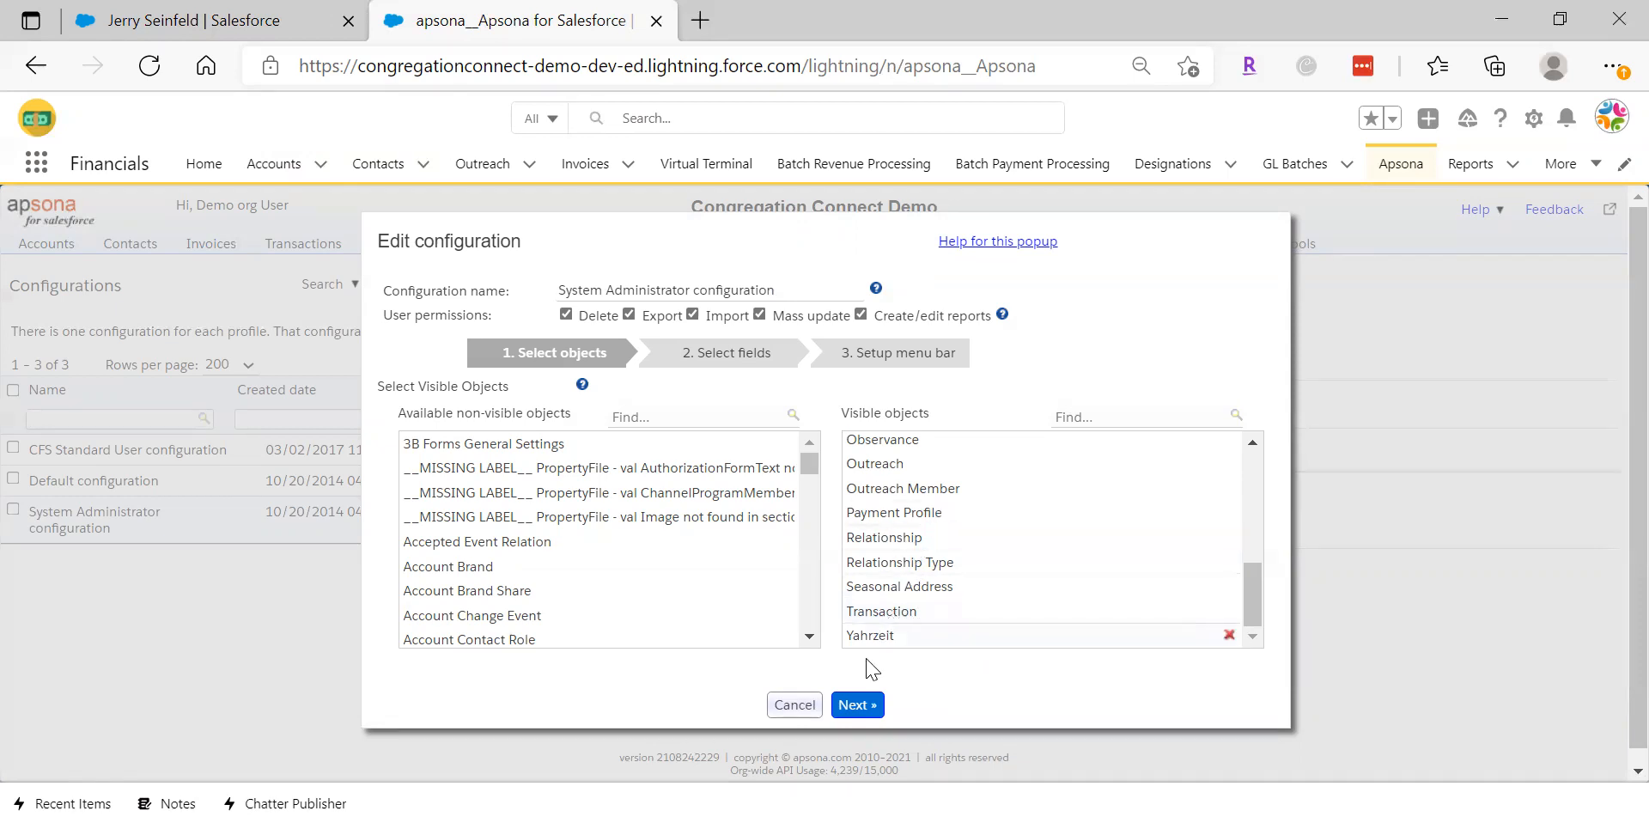
{"action": "left_click", "coordinate": [807, 708]}
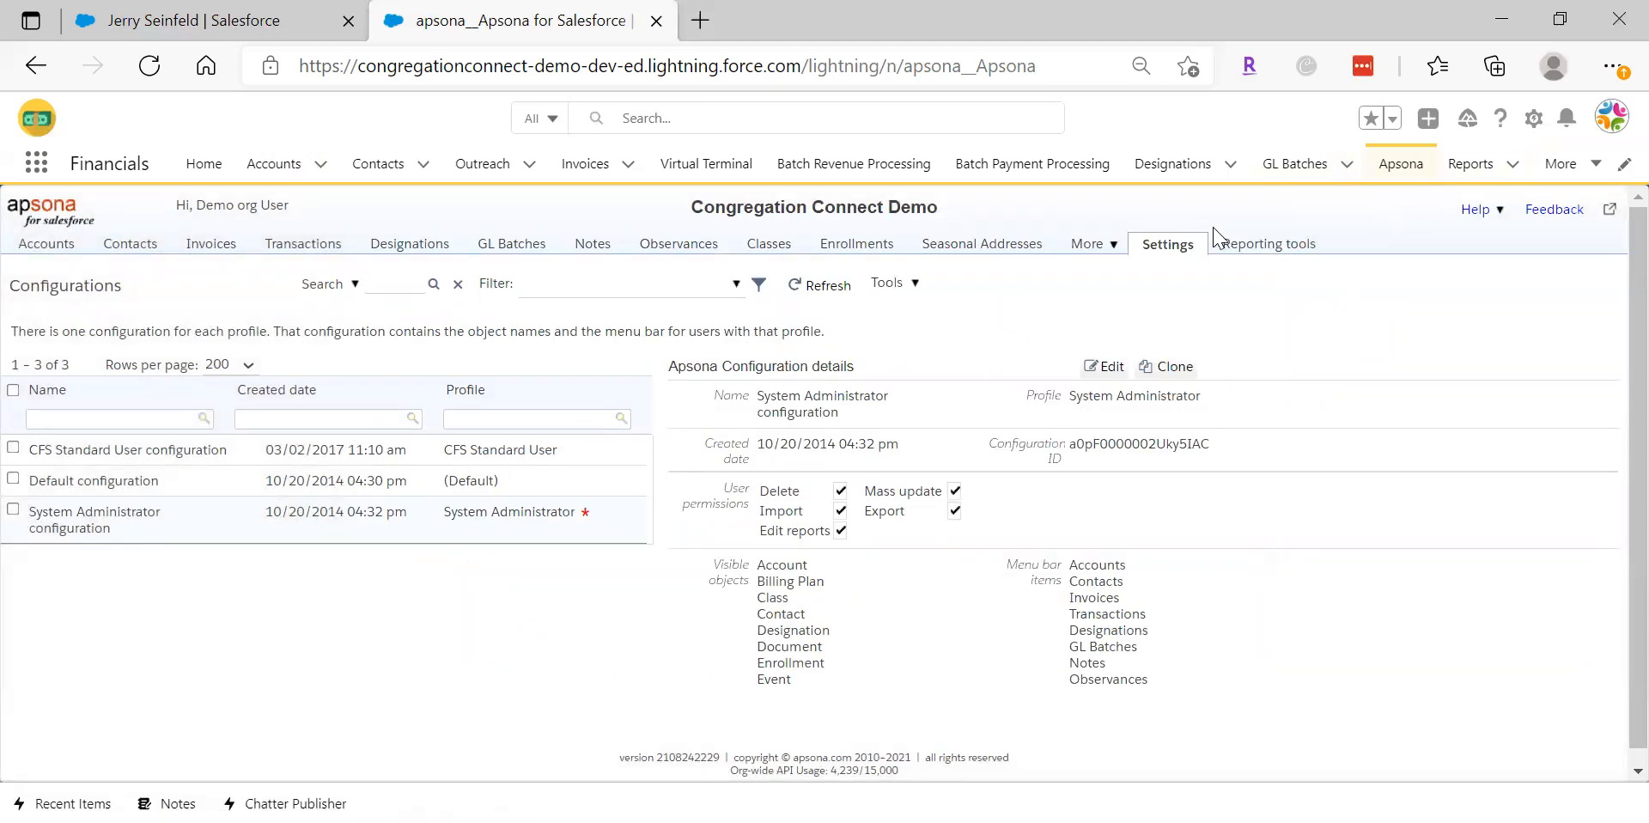
Return to the list of profile configurations and select the System Administrator configuration
{"action": "left_click", "coordinate": [1168, 245]}
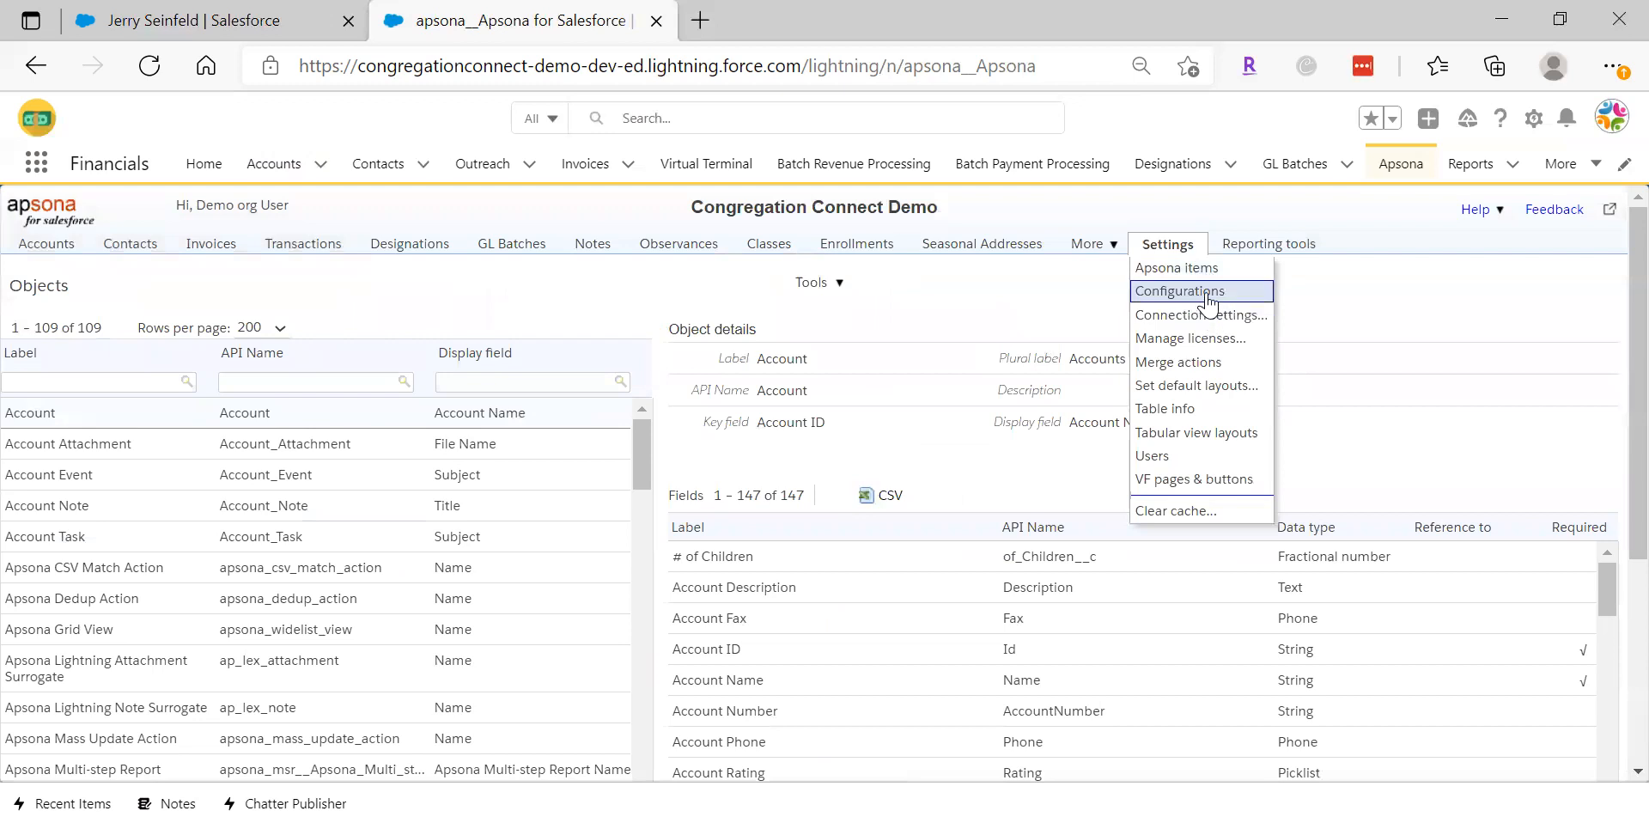
{"action": "left_click", "coordinate": [1207, 292]}
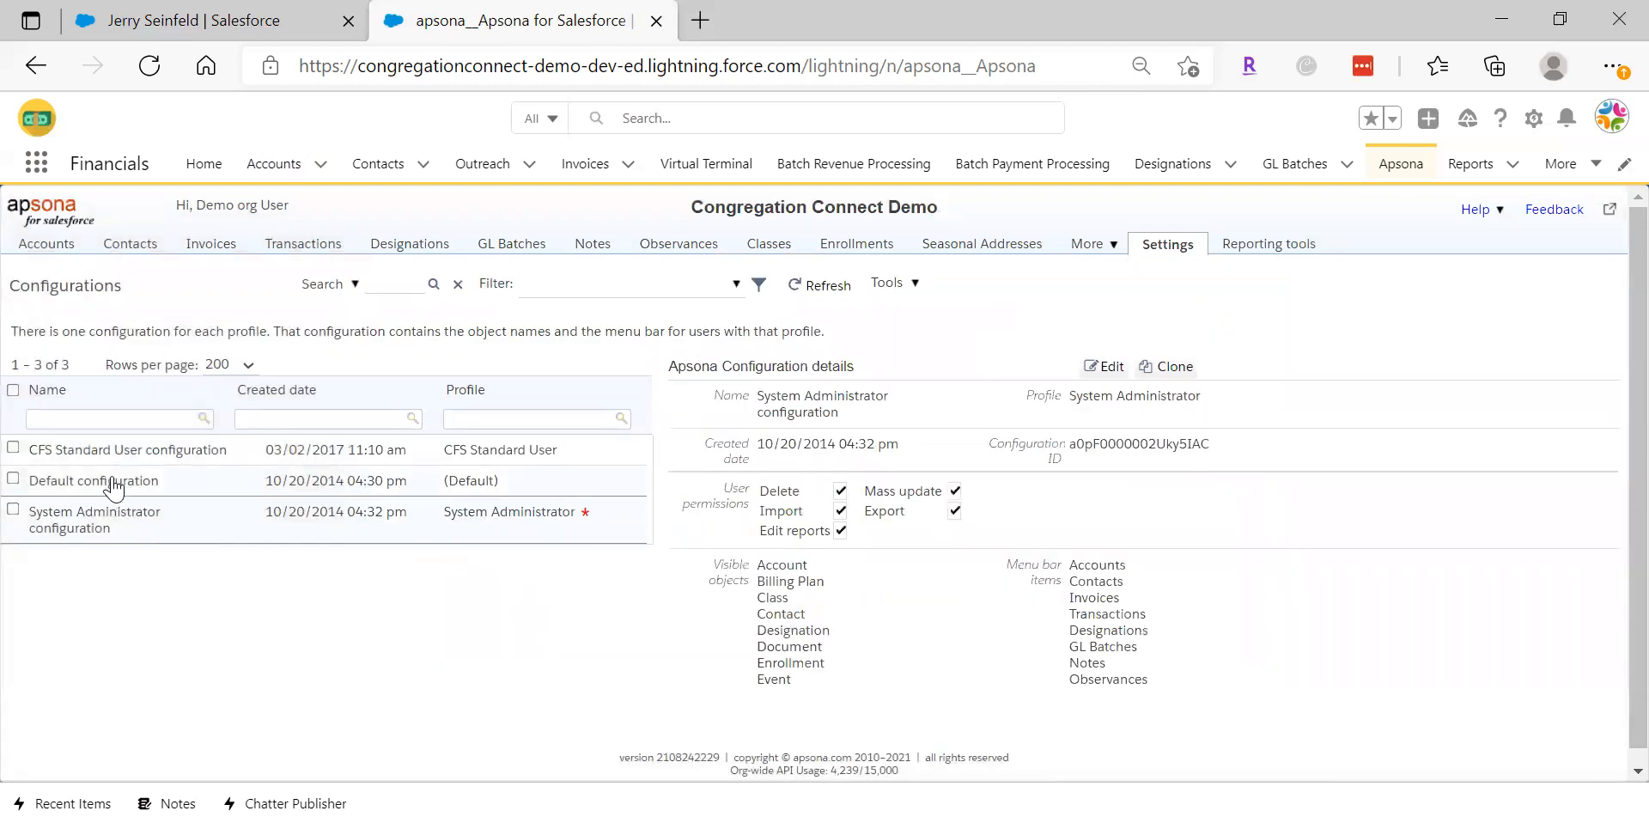
{"action": "left_click", "coordinate": [13, 510]}
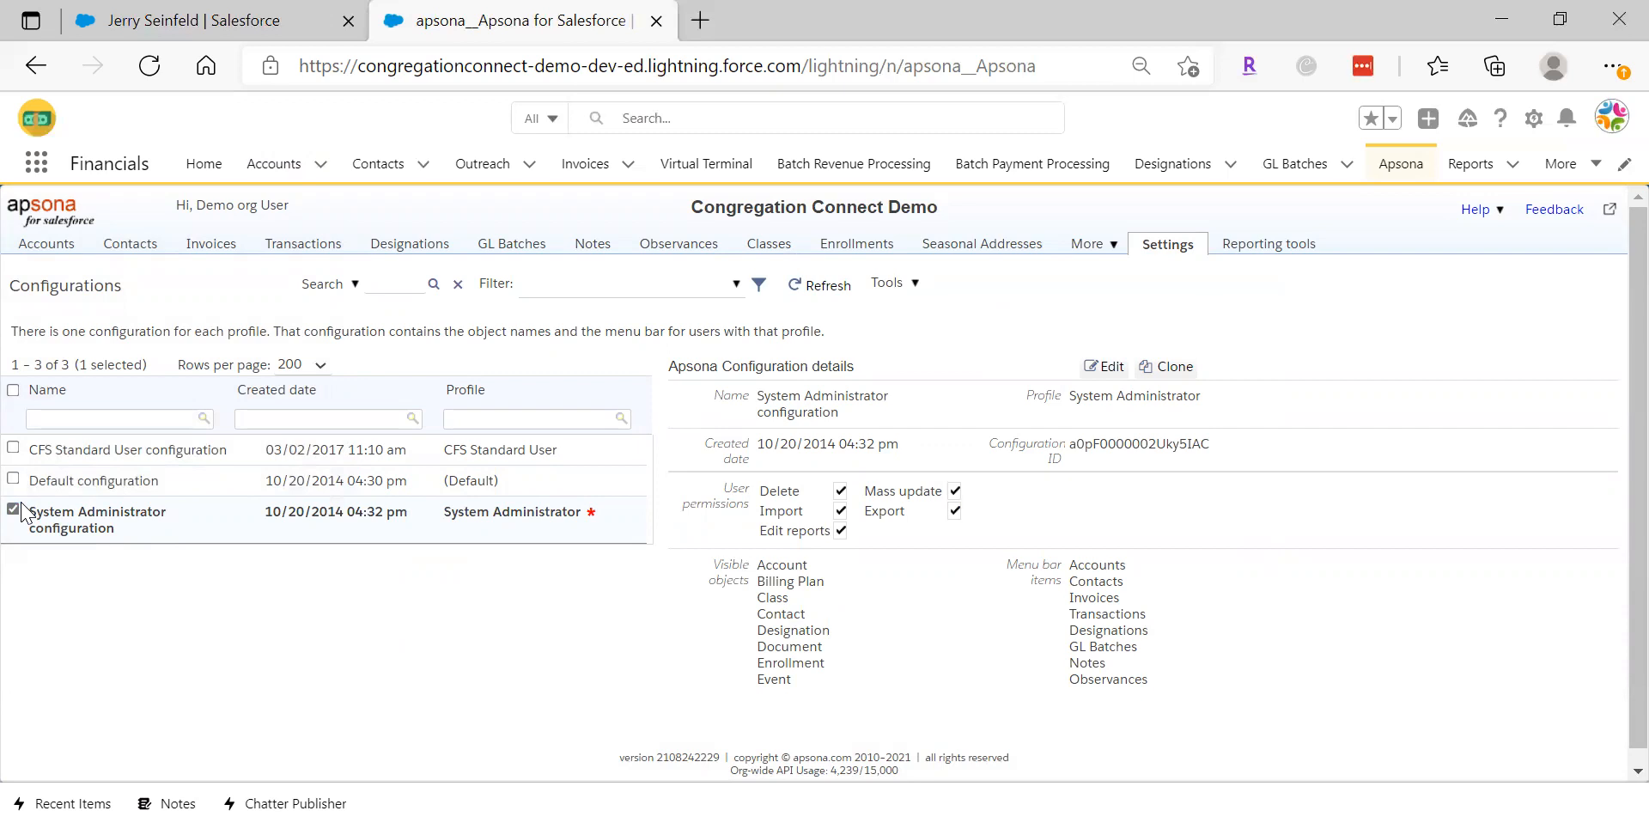
Open Apsona's list of users from its settings, review their profiles, and display the demo org user's details
{"action": "left_click", "coordinate": [1185, 246]}
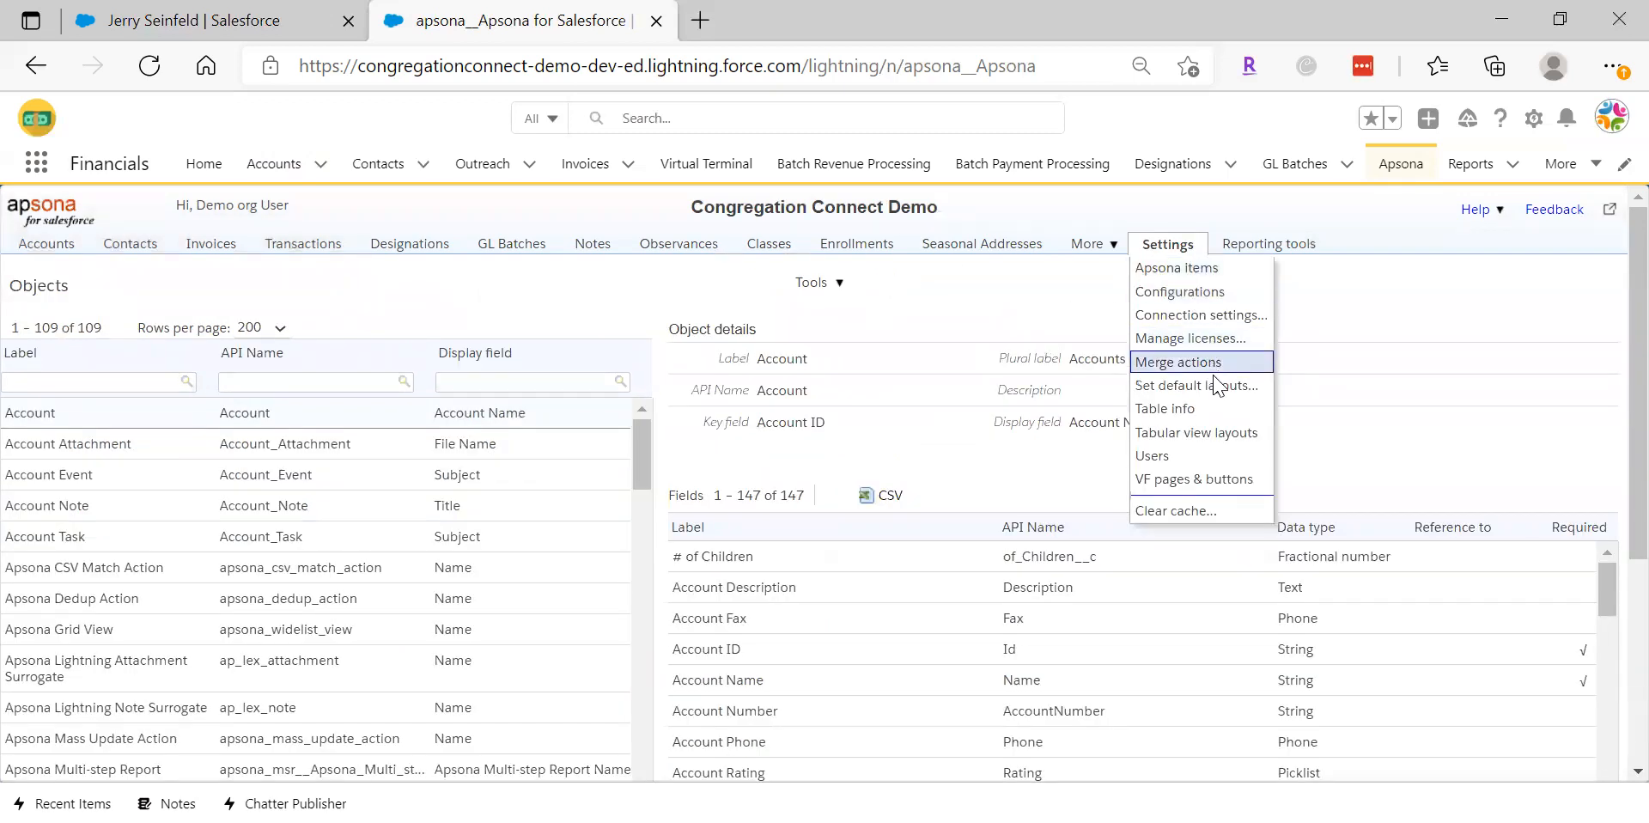
{"action": "left_click", "coordinate": [1210, 462]}
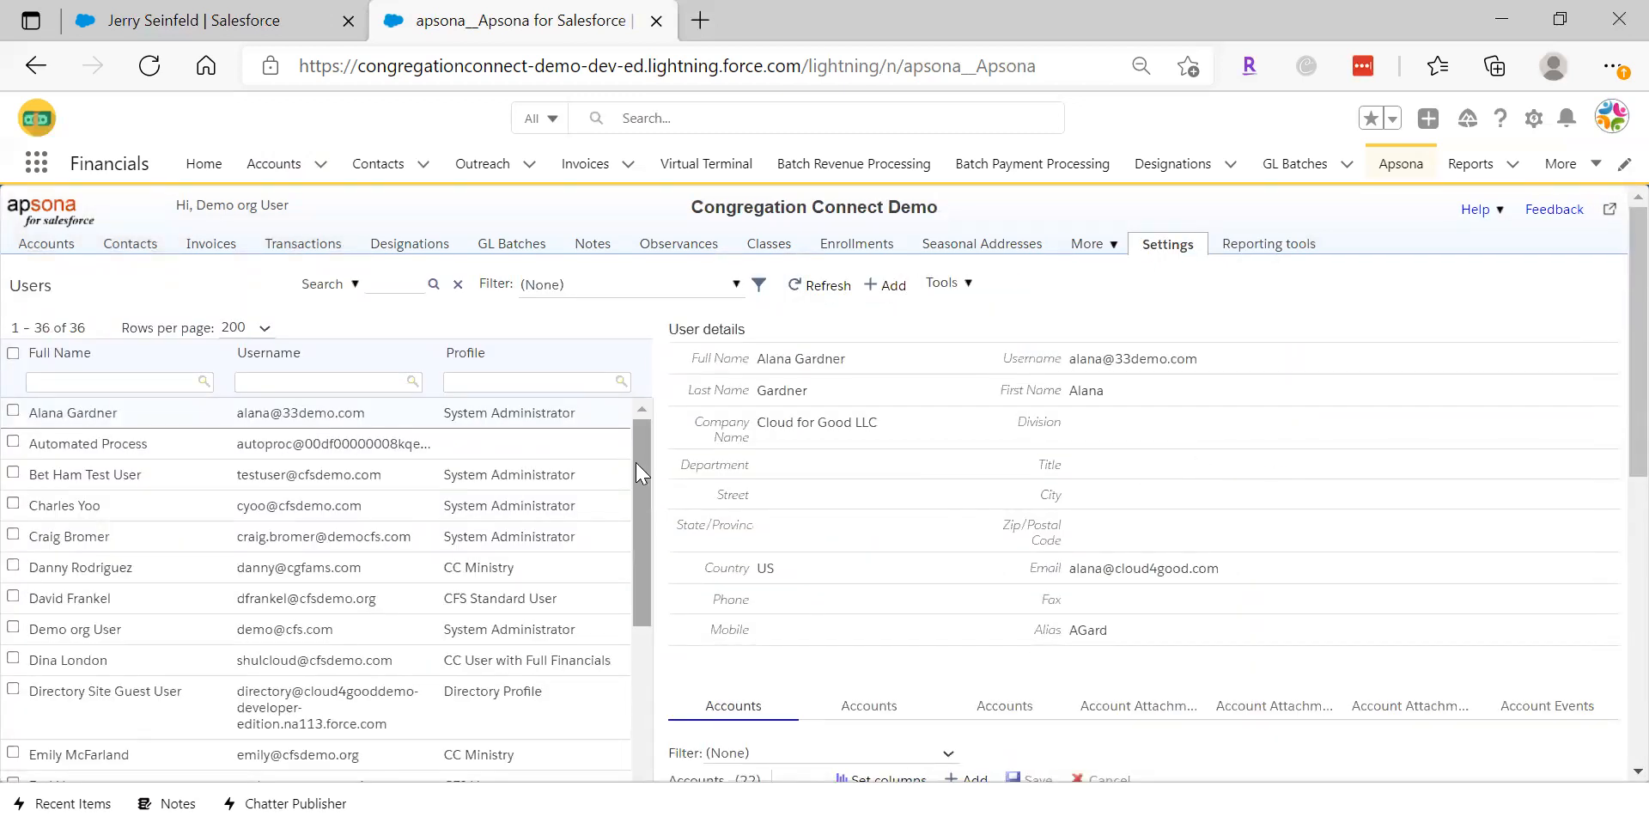
{"action": "left_click_drag", "start_coordinate": [640, 462], "coordinate": [635, 423]}
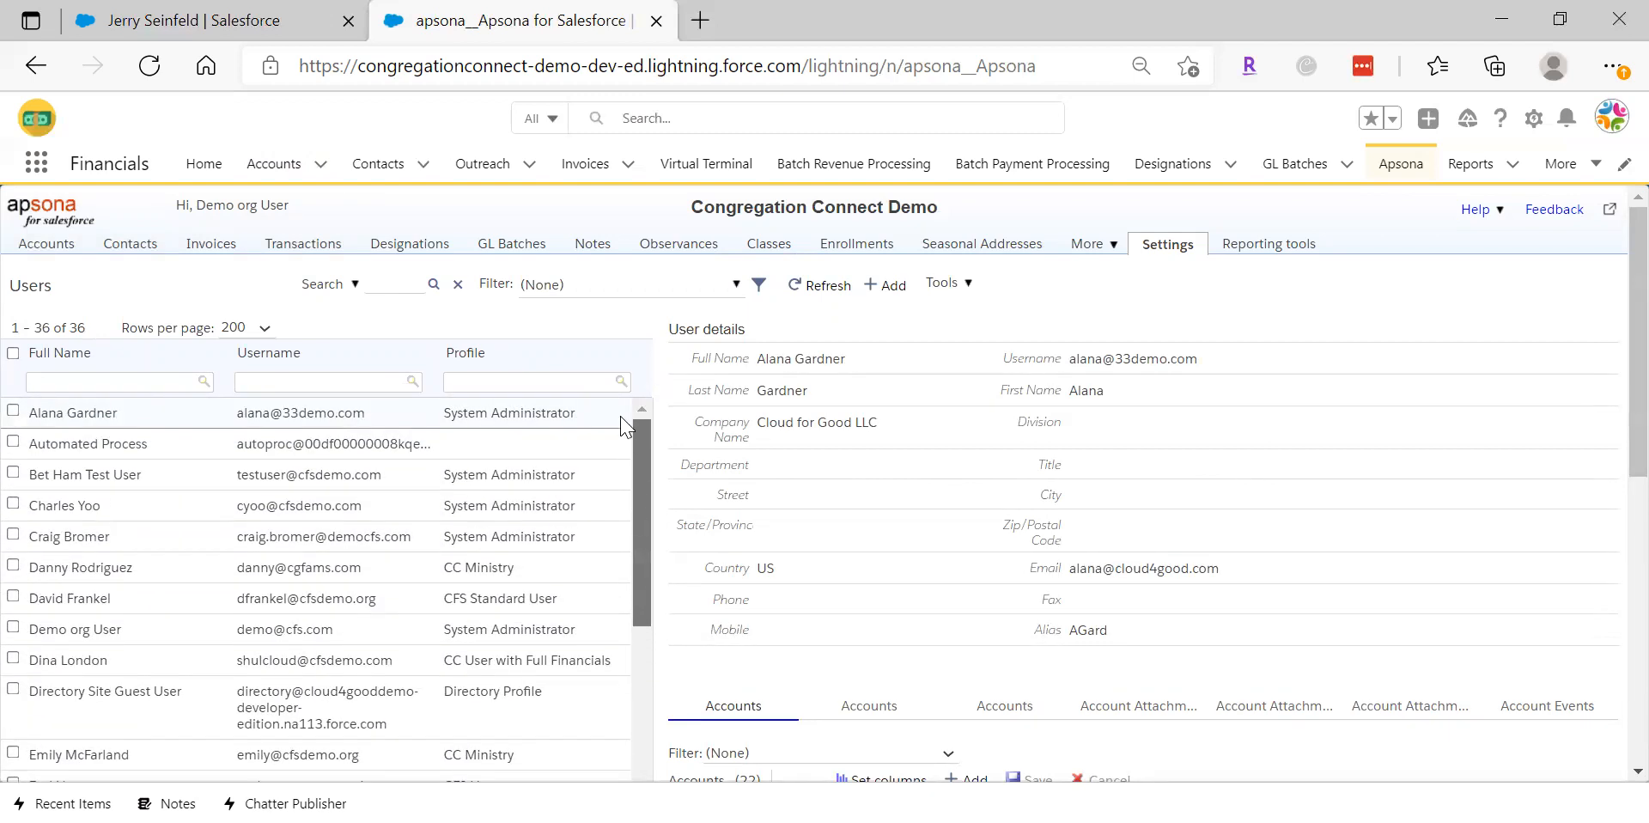
{"action": "left_click", "coordinate": [67, 632]}
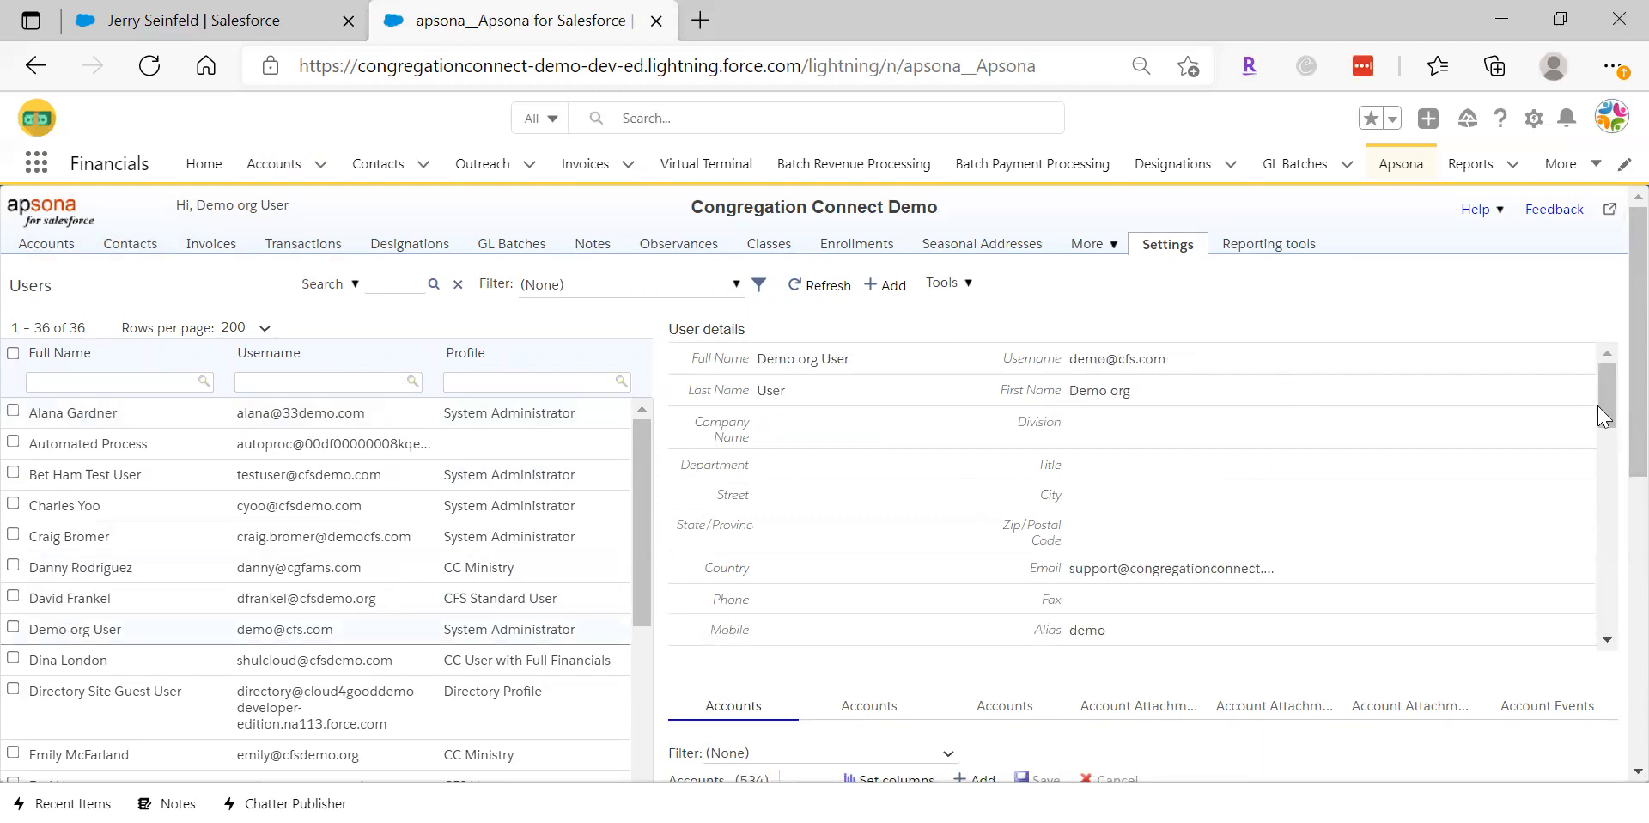
Check the profile assigned in the demo org user's details and return to the list of profile configurations
{"action": "left_click_drag", "start_coordinate": [1609, 389], "coordinate": [1608, 470]}
{"action": "mouse_move", "coordinate": [1182, 446]}
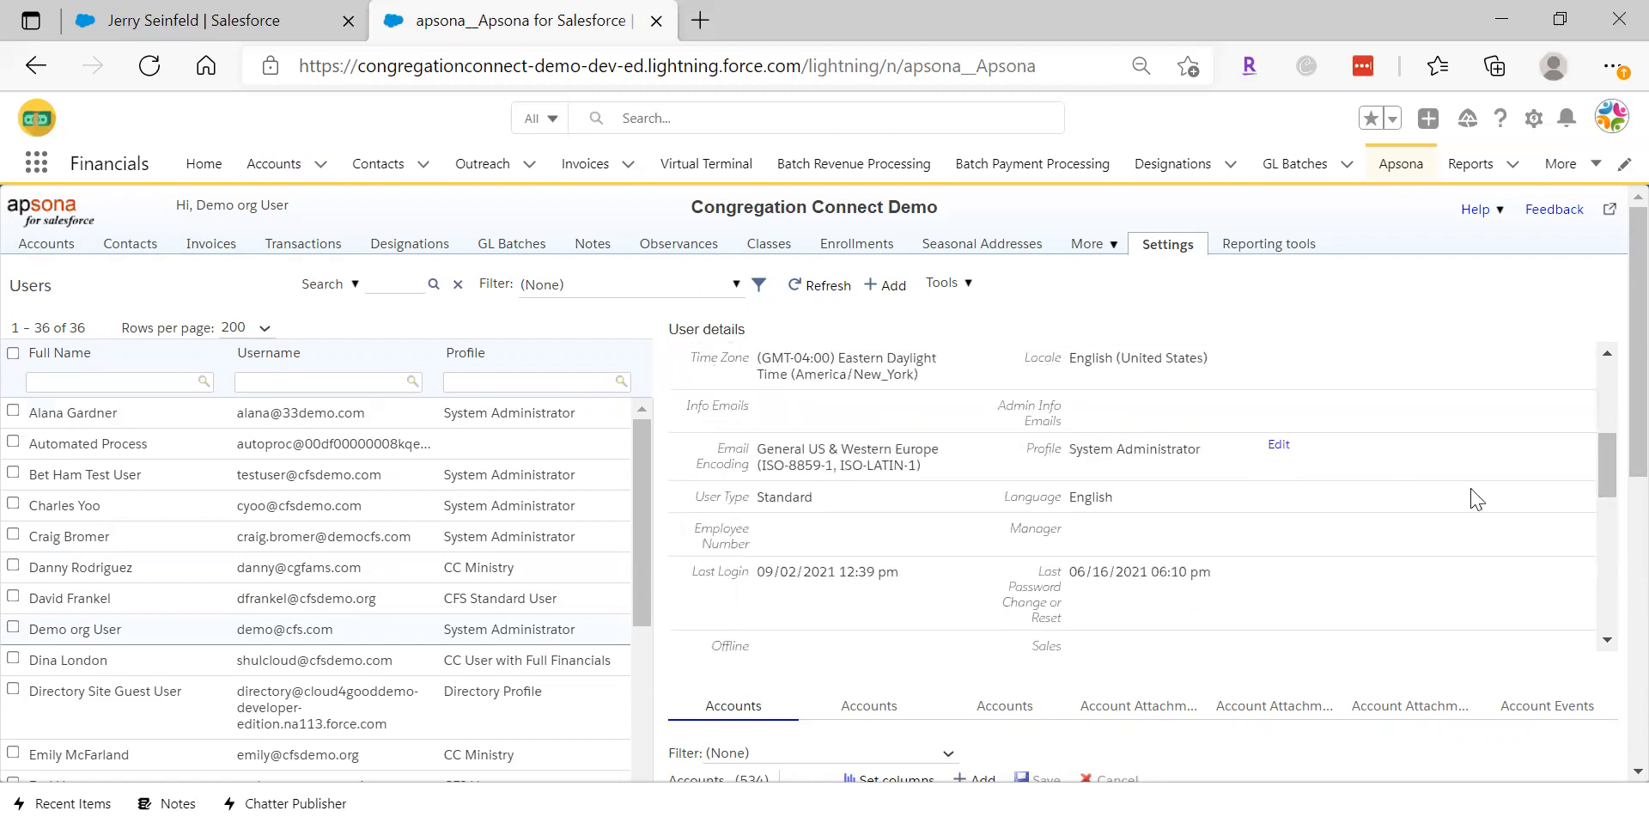
{"action": "left_click_drag", "start_coordinate": [1608, 471], "coordinate": [1593, 302]}
{"action": "left_click_drag", "start_coordinate": [1631, 298], "coordinate": [1608, 168]}
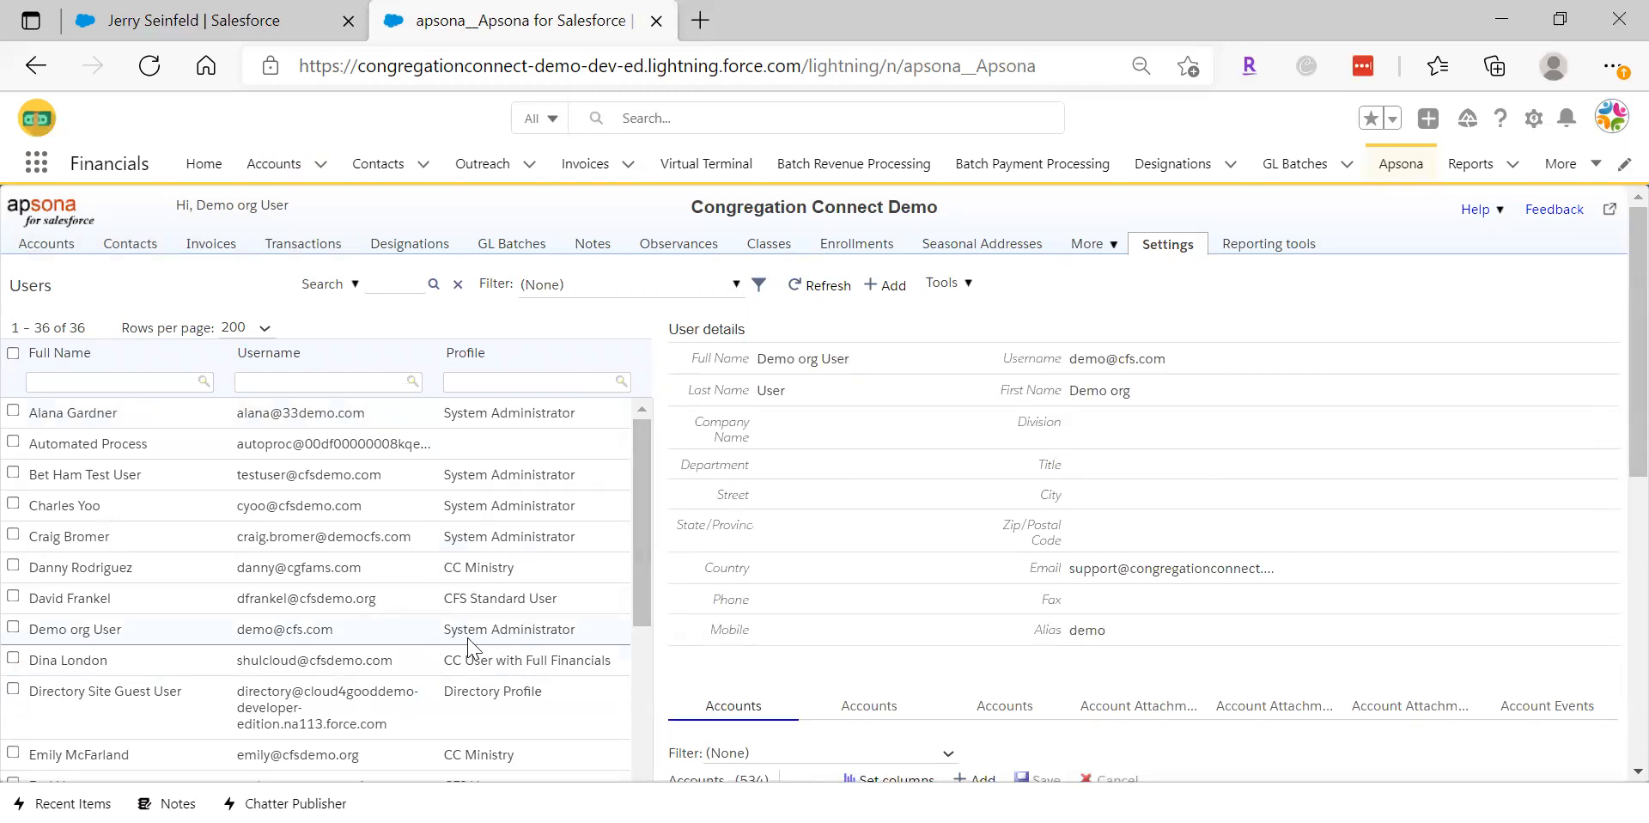
{"action": "left_click", "coordinate": [1185, 242]}
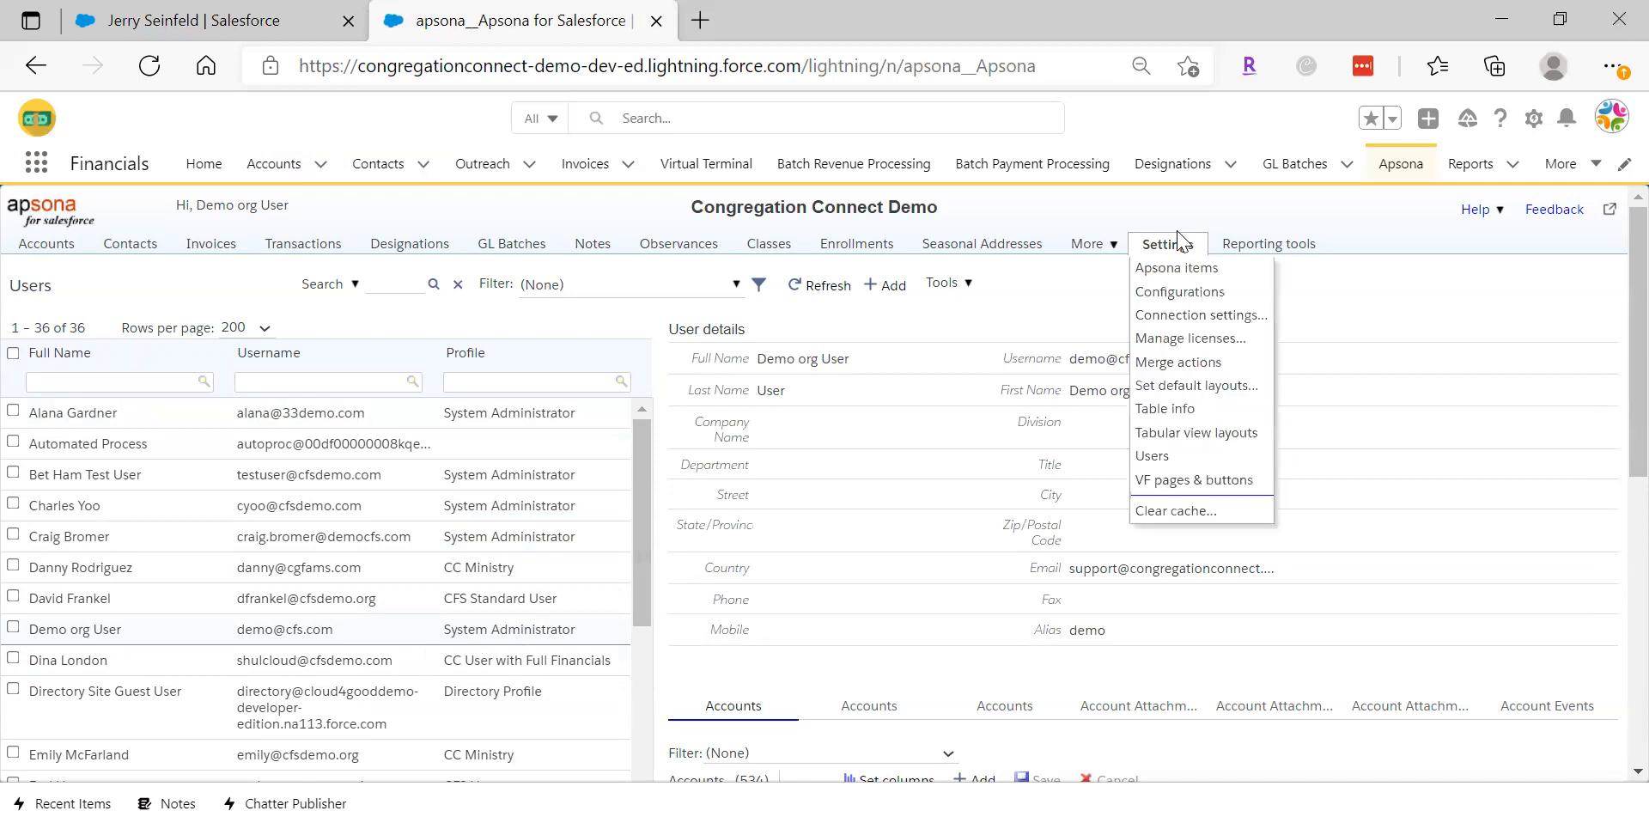
{"action": "left_click", "coordinate": [1192, 293]}
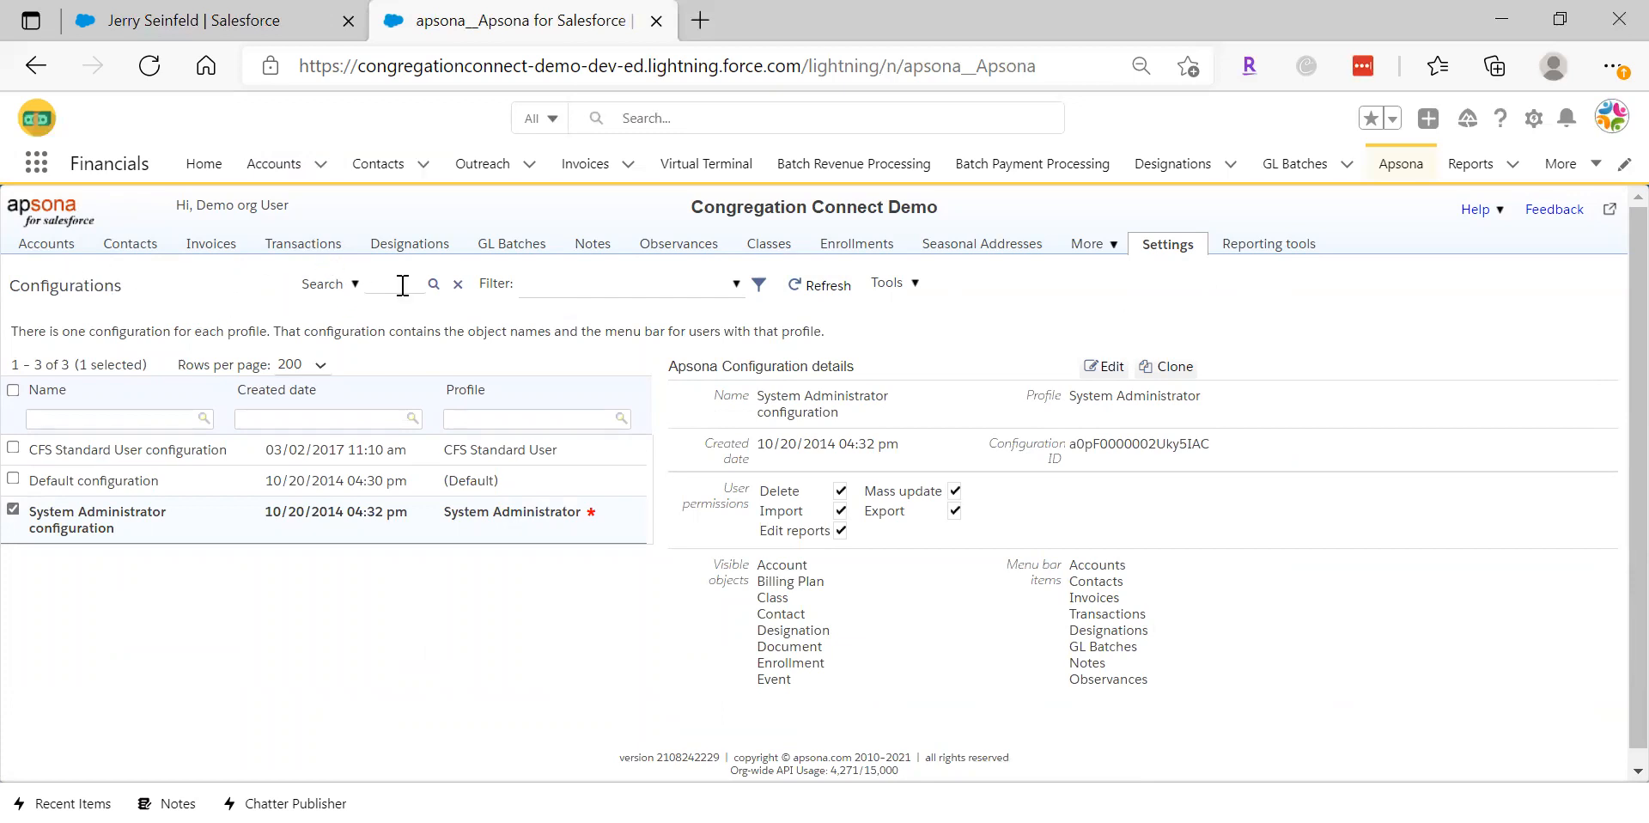
Open Apsona's Contacts list, browse its records, and inspect the search options of the name, phone and email columns
{"action": "mouse_move", "coordinate": [429, 247]}
{"action": "left_click", "coordinate": [160, 254]}
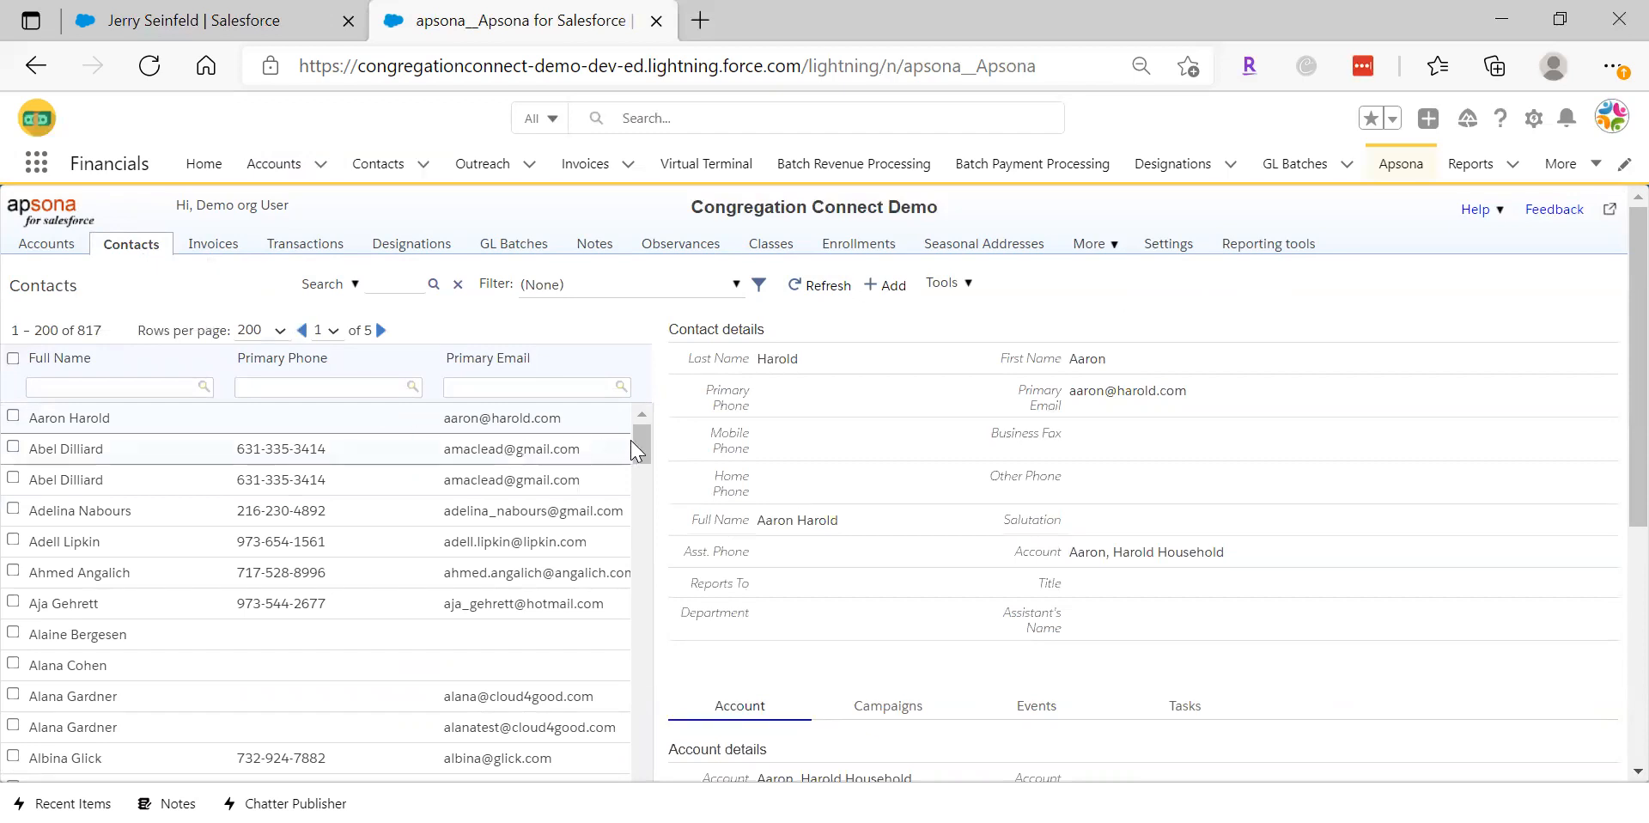
{"action": "scroll", "coordinate": [646, 474], "scroll_direction": "down", "scroll_amount": 1}
{"action": "left_click_drag", "start_coordinate": [646, 474], "coordinate": [635, 381]}
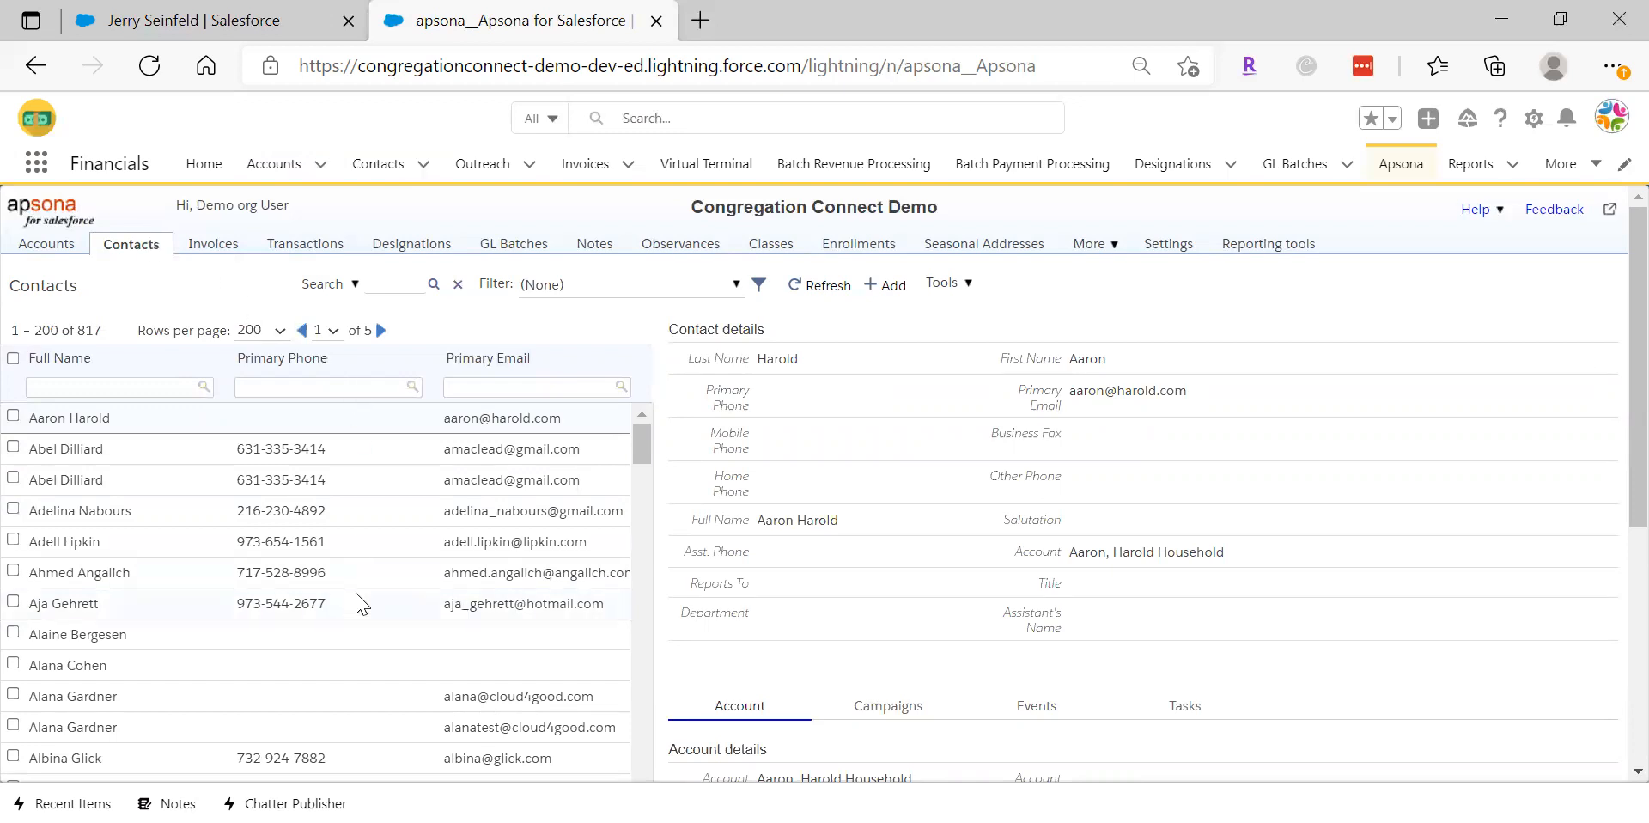
{"action": "left_click", "coordinate": [135, 381]}
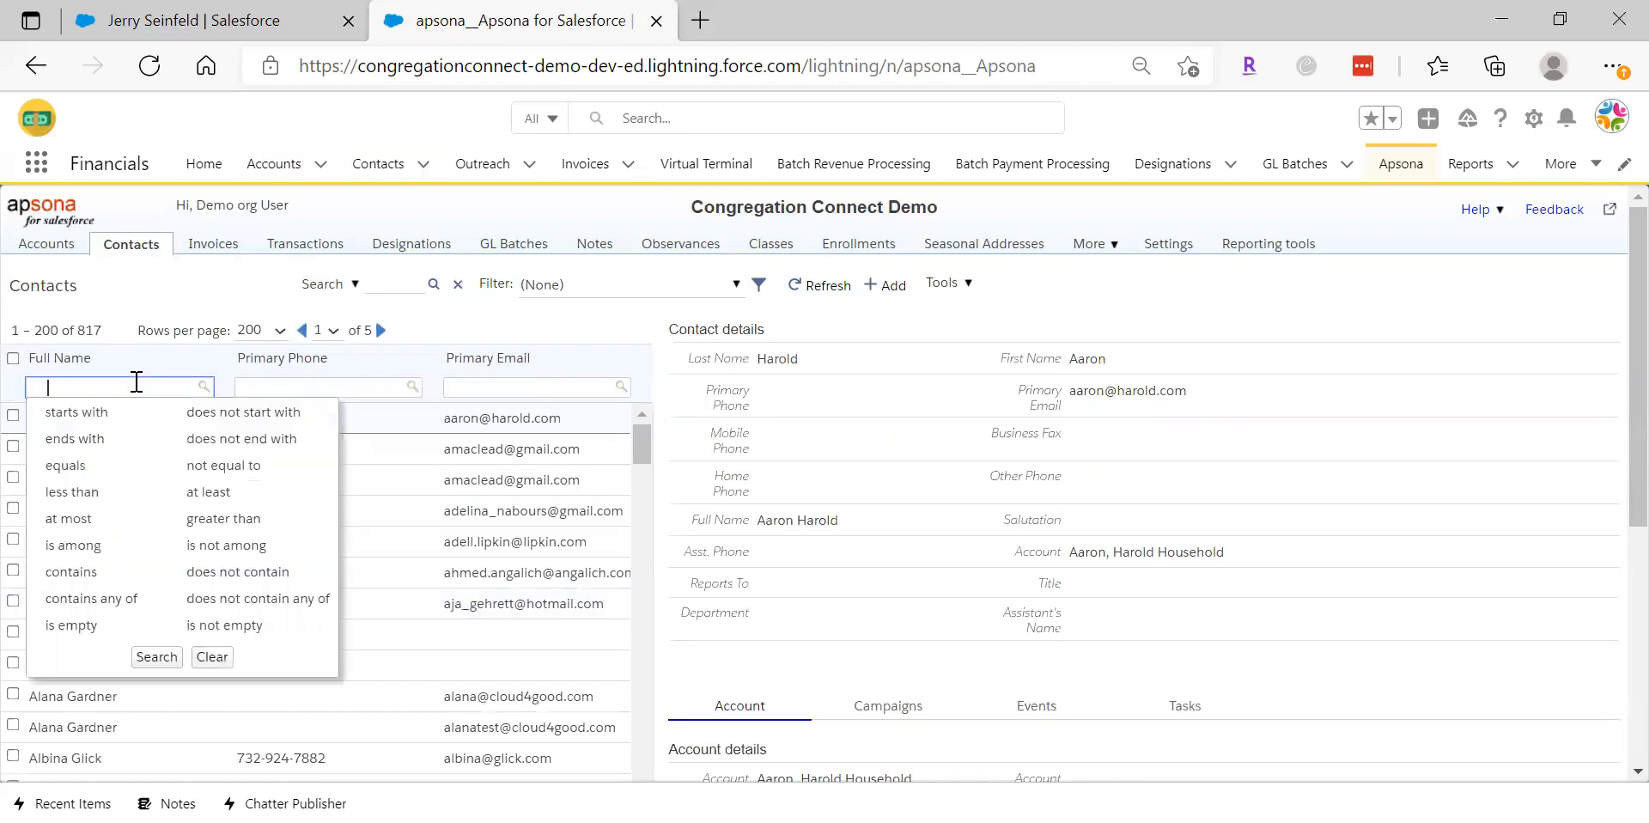
{"action": "left_click", "coordinate": [362, 388]}
{"action": "left_click", "coordinate": [491, 388]}
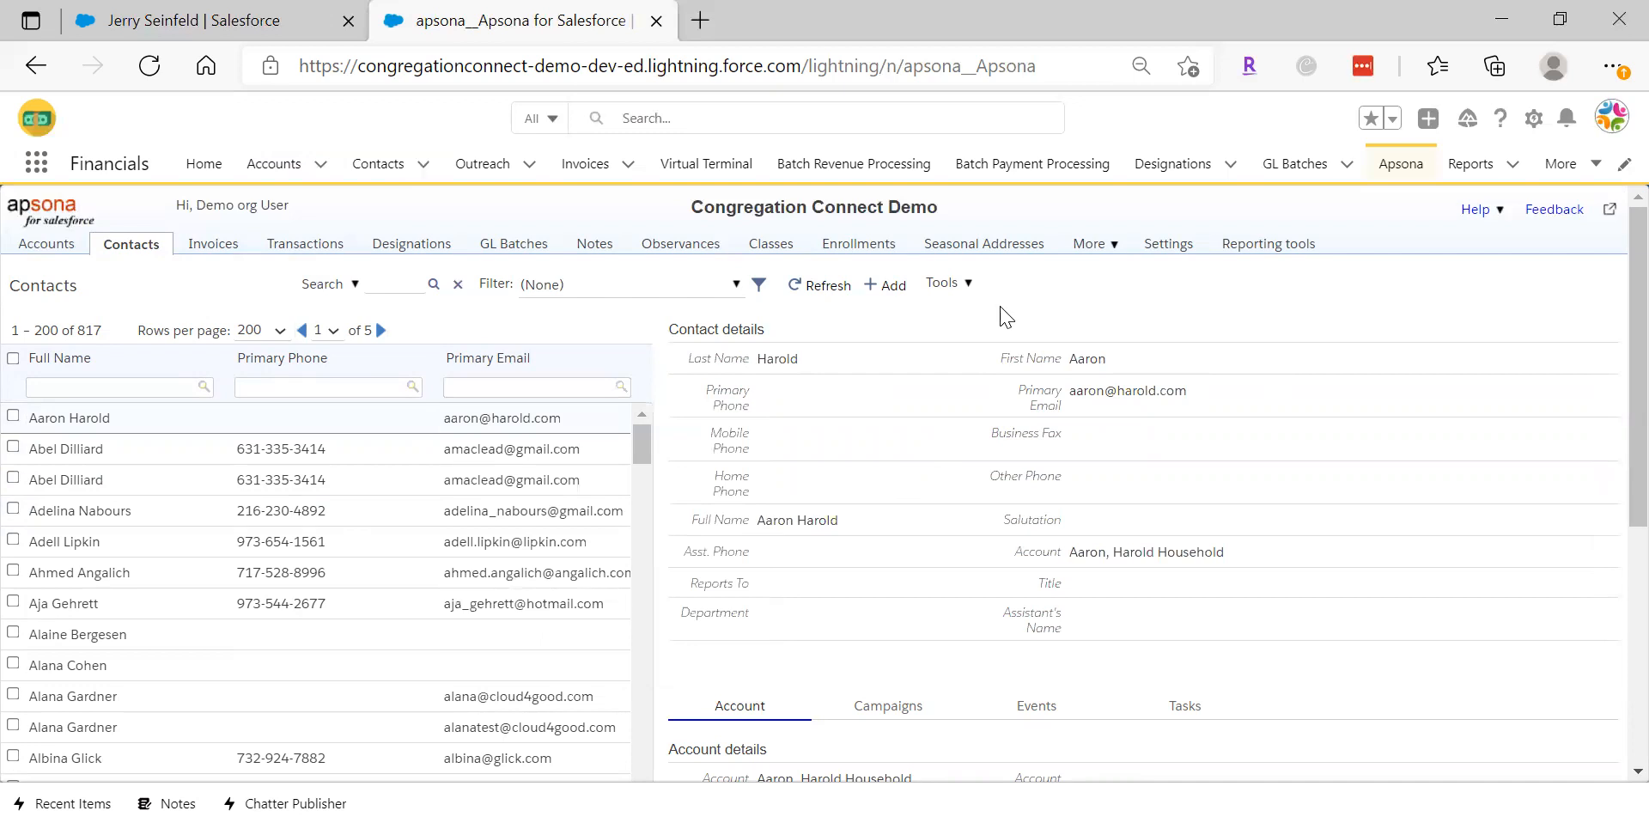
Add the Age field to the list panel of the Contacts layout, save the layout, and reload Apsona
{"action": "left_click", "coordinate": [971, 285]}
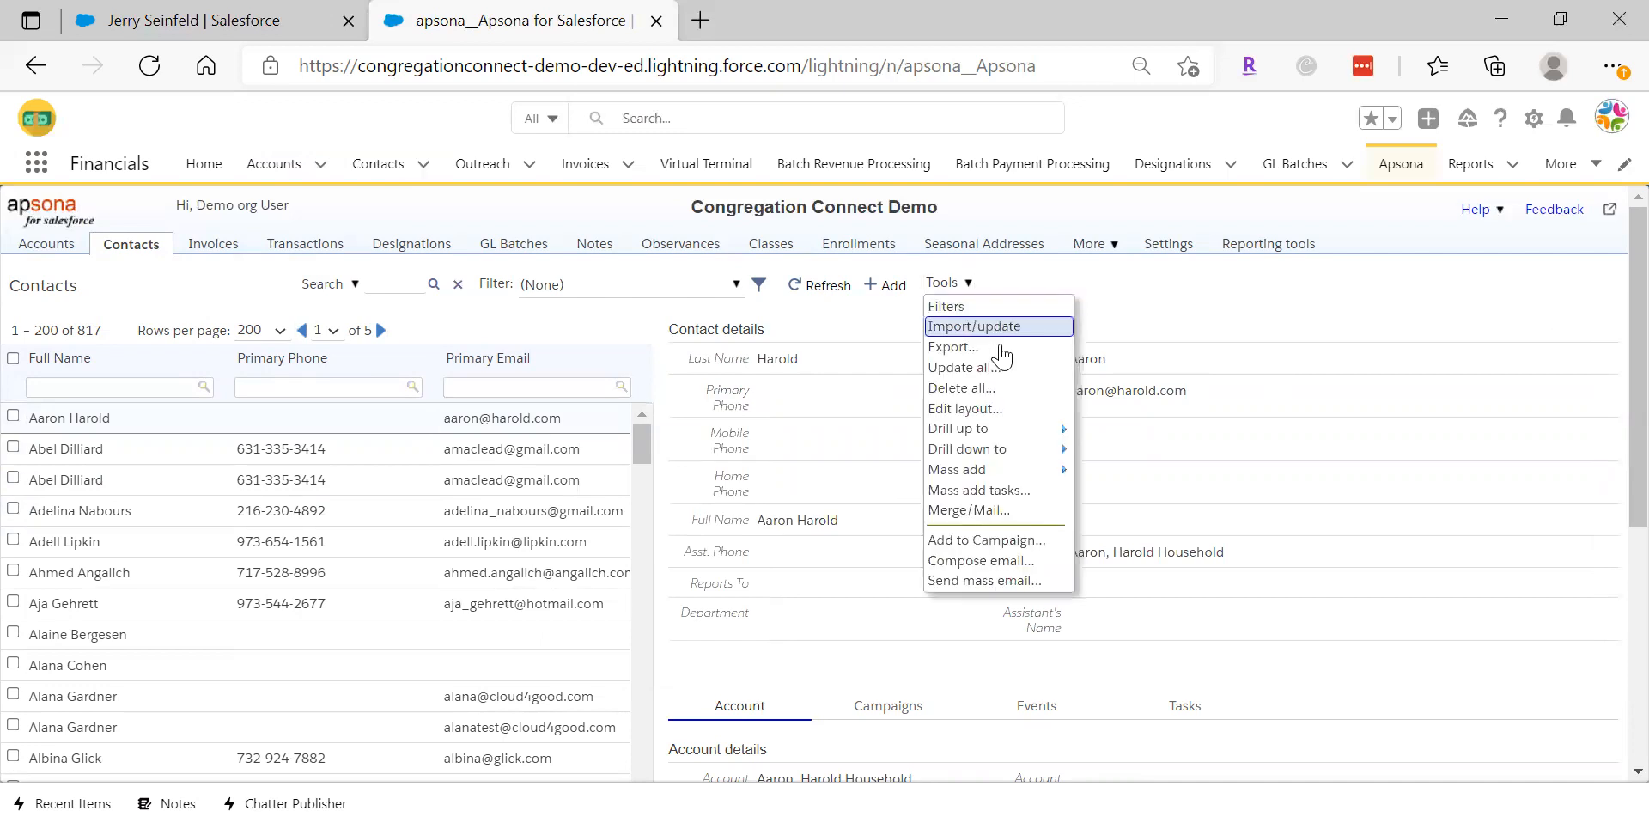
{"action": "left_click", "coordinate": [999, 410]}
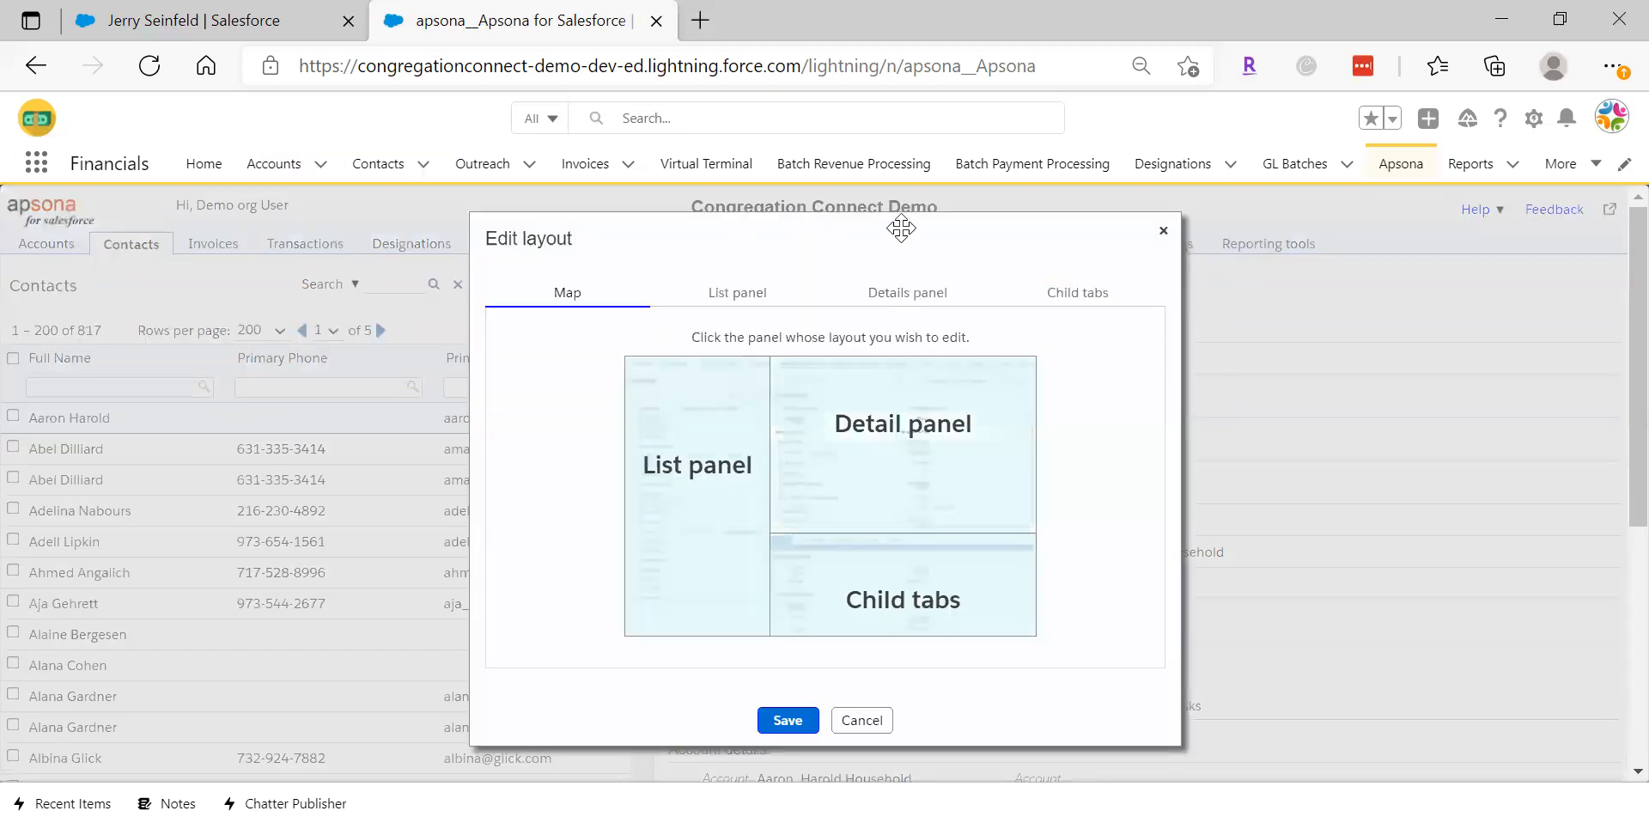
{"action": "left_click_drag", "start_coordinate": [896, 228], "coordinate": [1211, 260]}
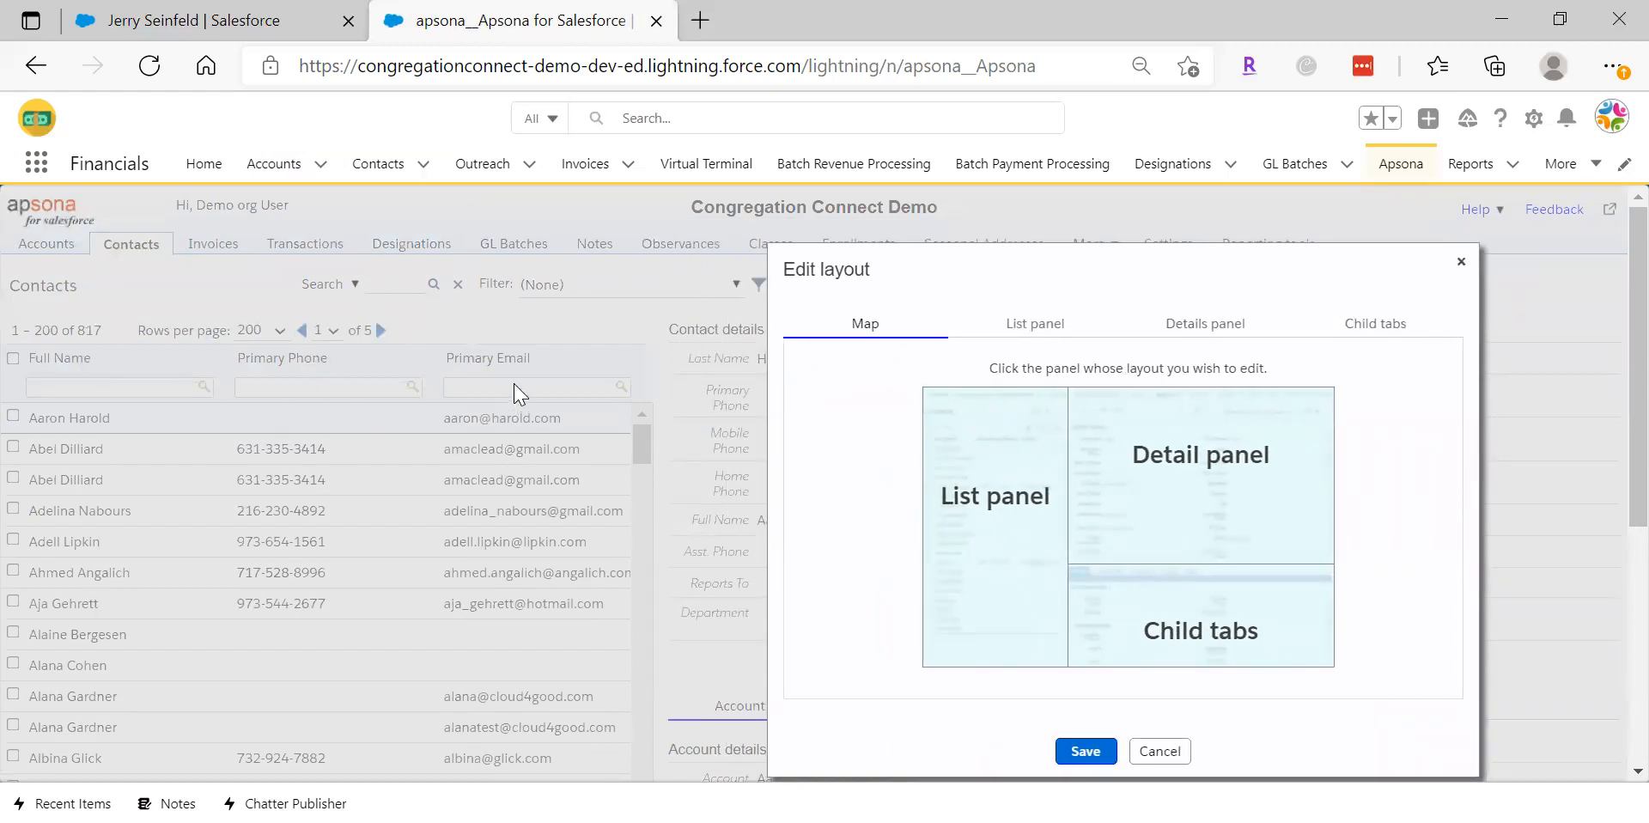
{"action": "left_click", "coordinate": [1000, 521]}
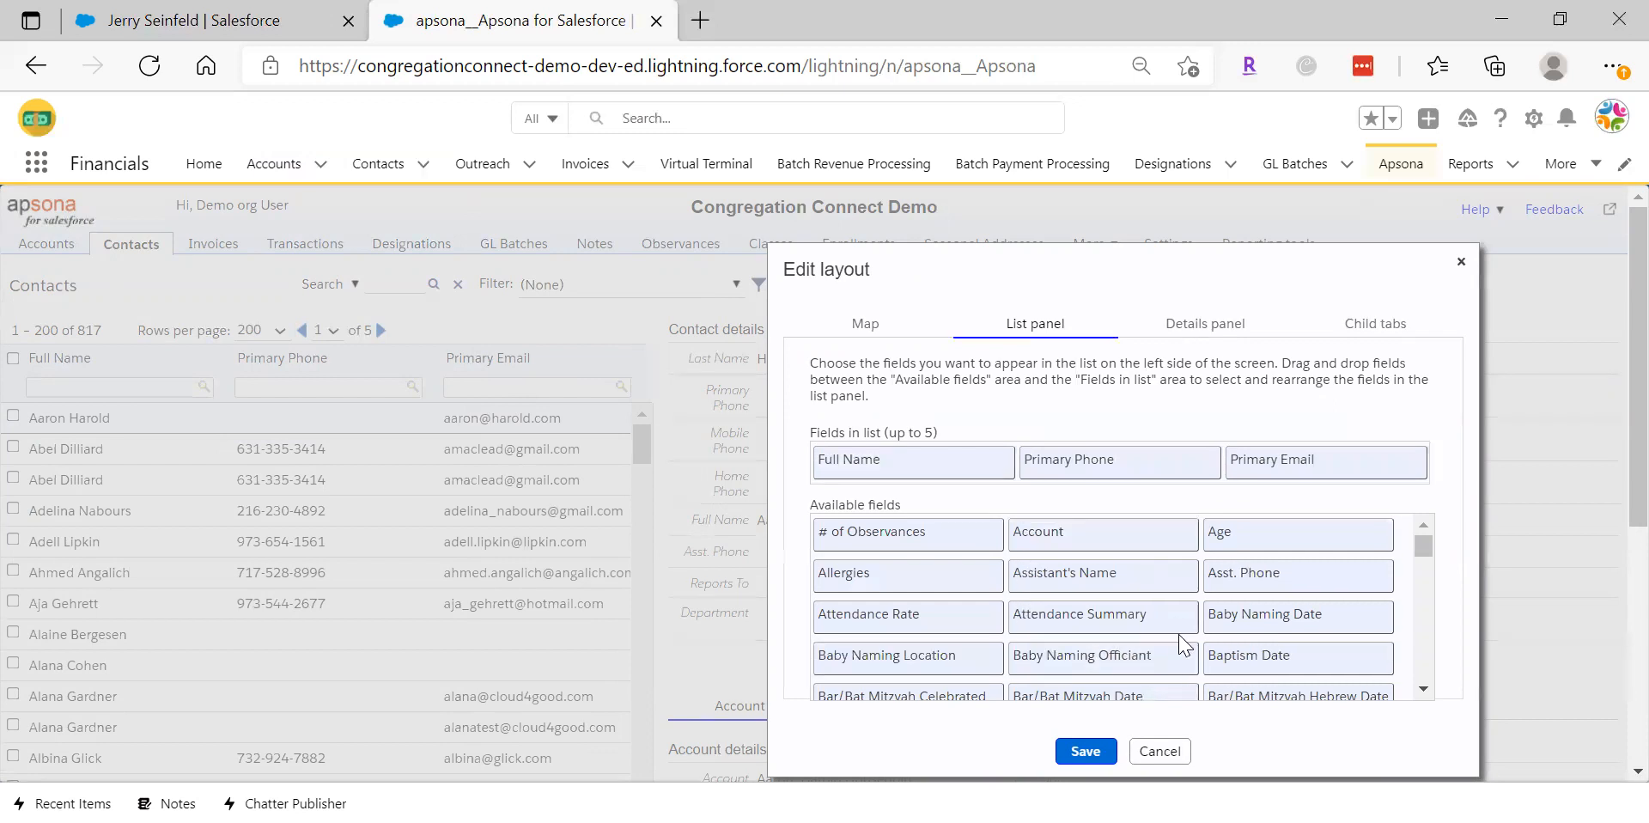
{"action": "left_click_drag", "start_coordinate": [1259, 536], "coordinate": [1250, 445]}
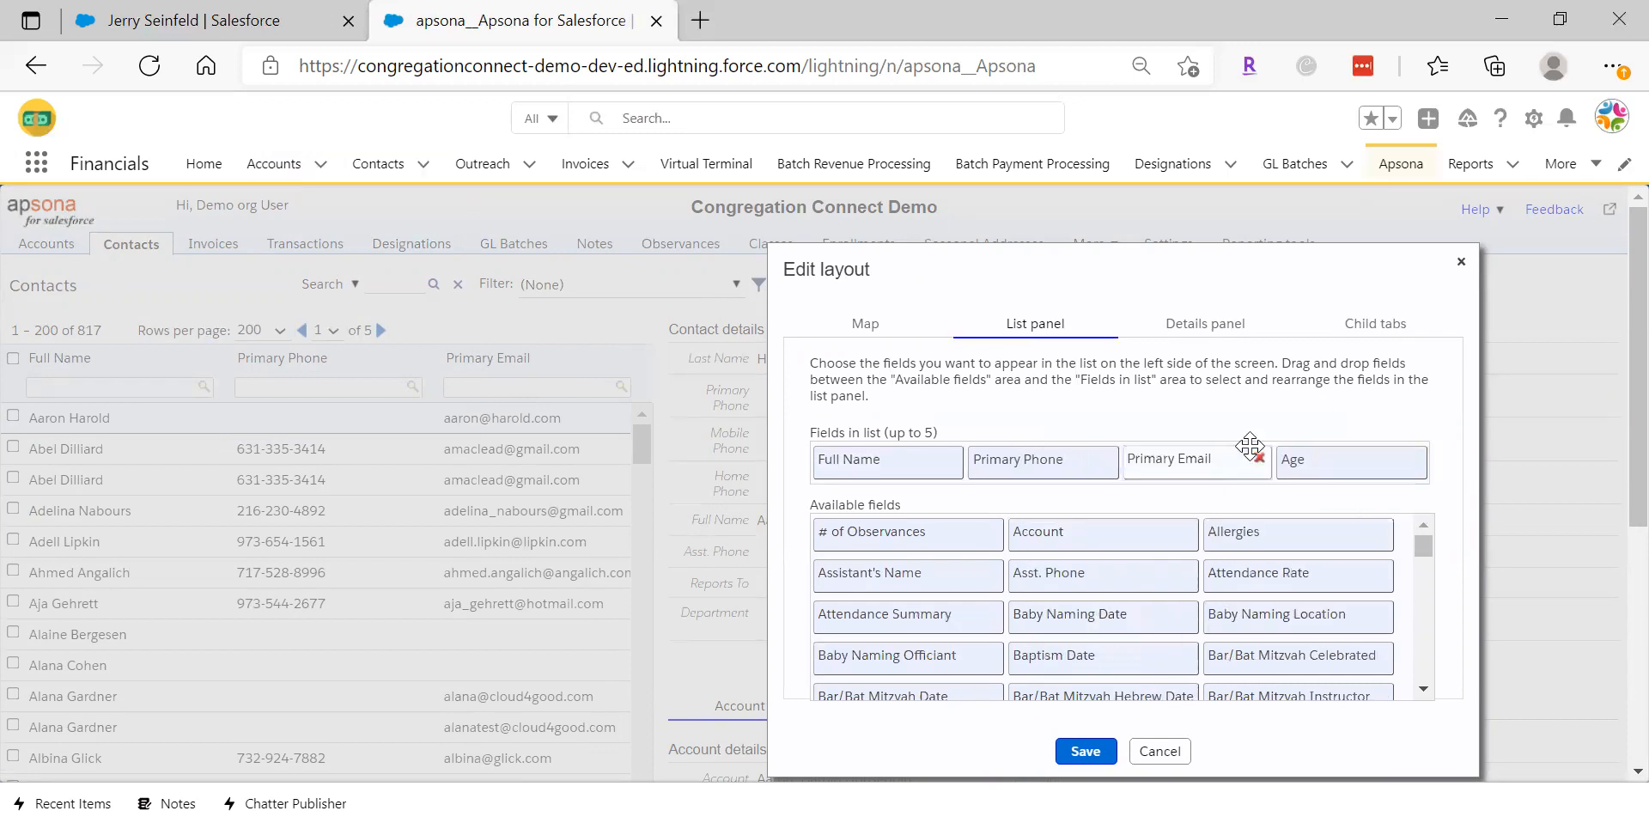
{"action": "left_click", "coordinate": [1087, 753]}
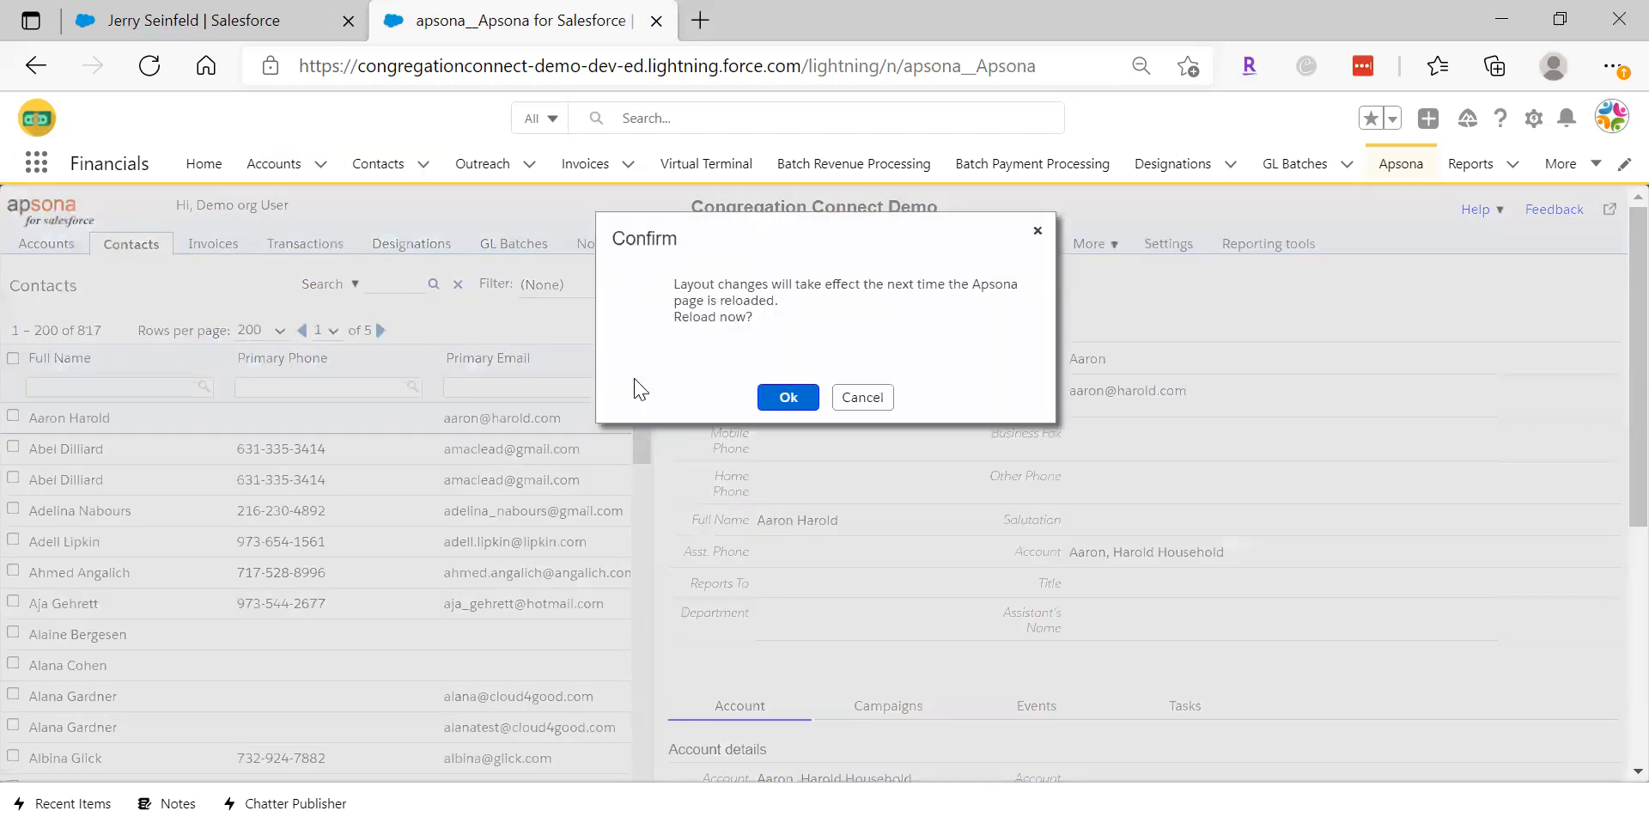
{"action": "left_click", "coordinate": [787, 402]}
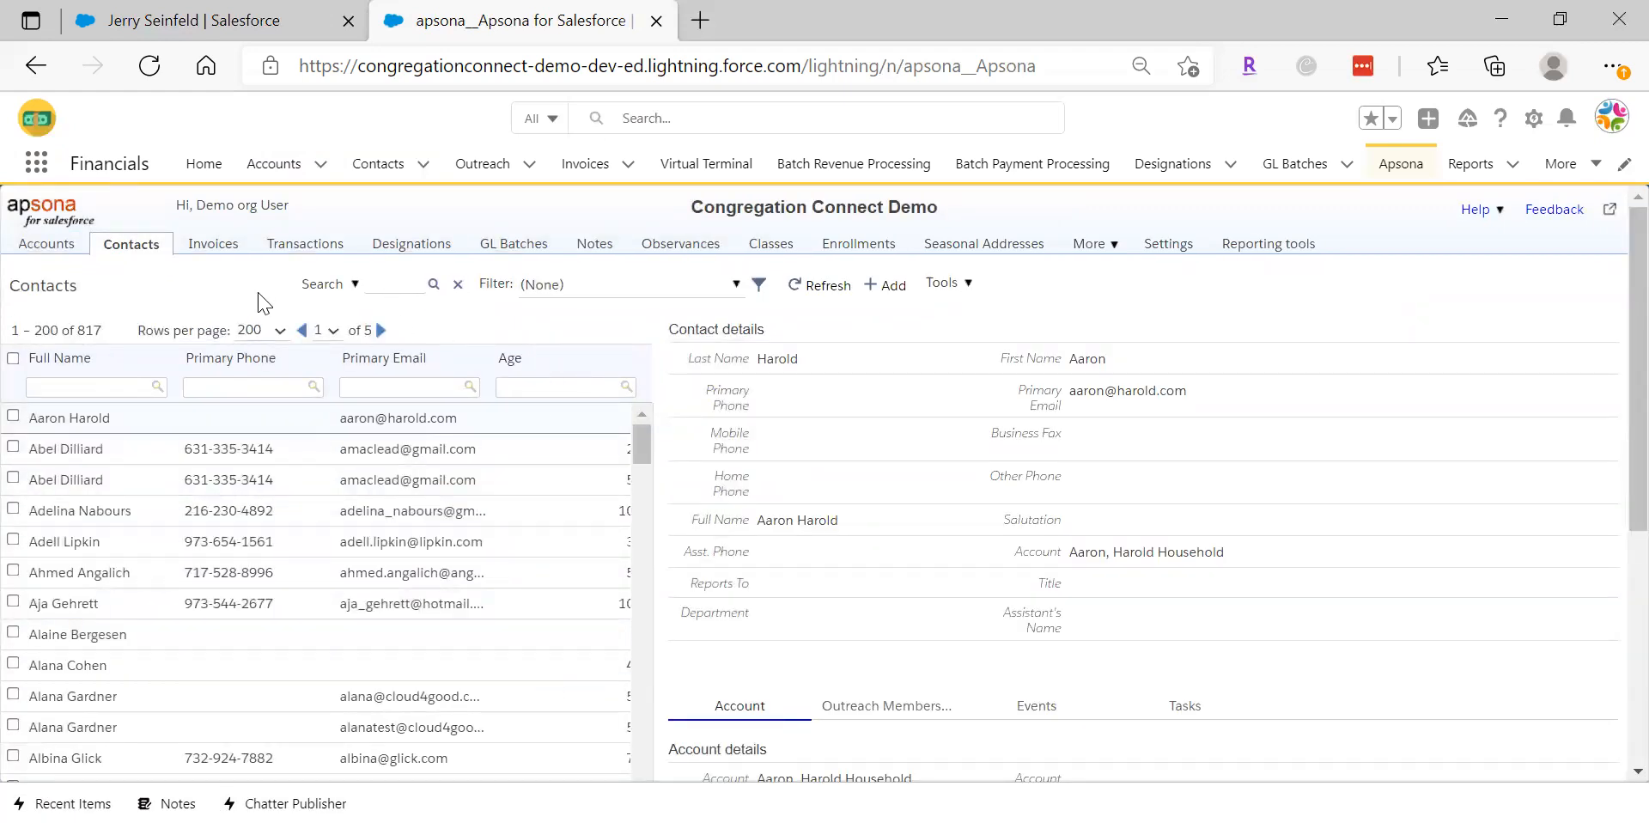
Search all contacts for full names starting with "jerry" and display Jerry Seinfeld's contact details
{"action": "left_click", "coordinate": [151, 267]}
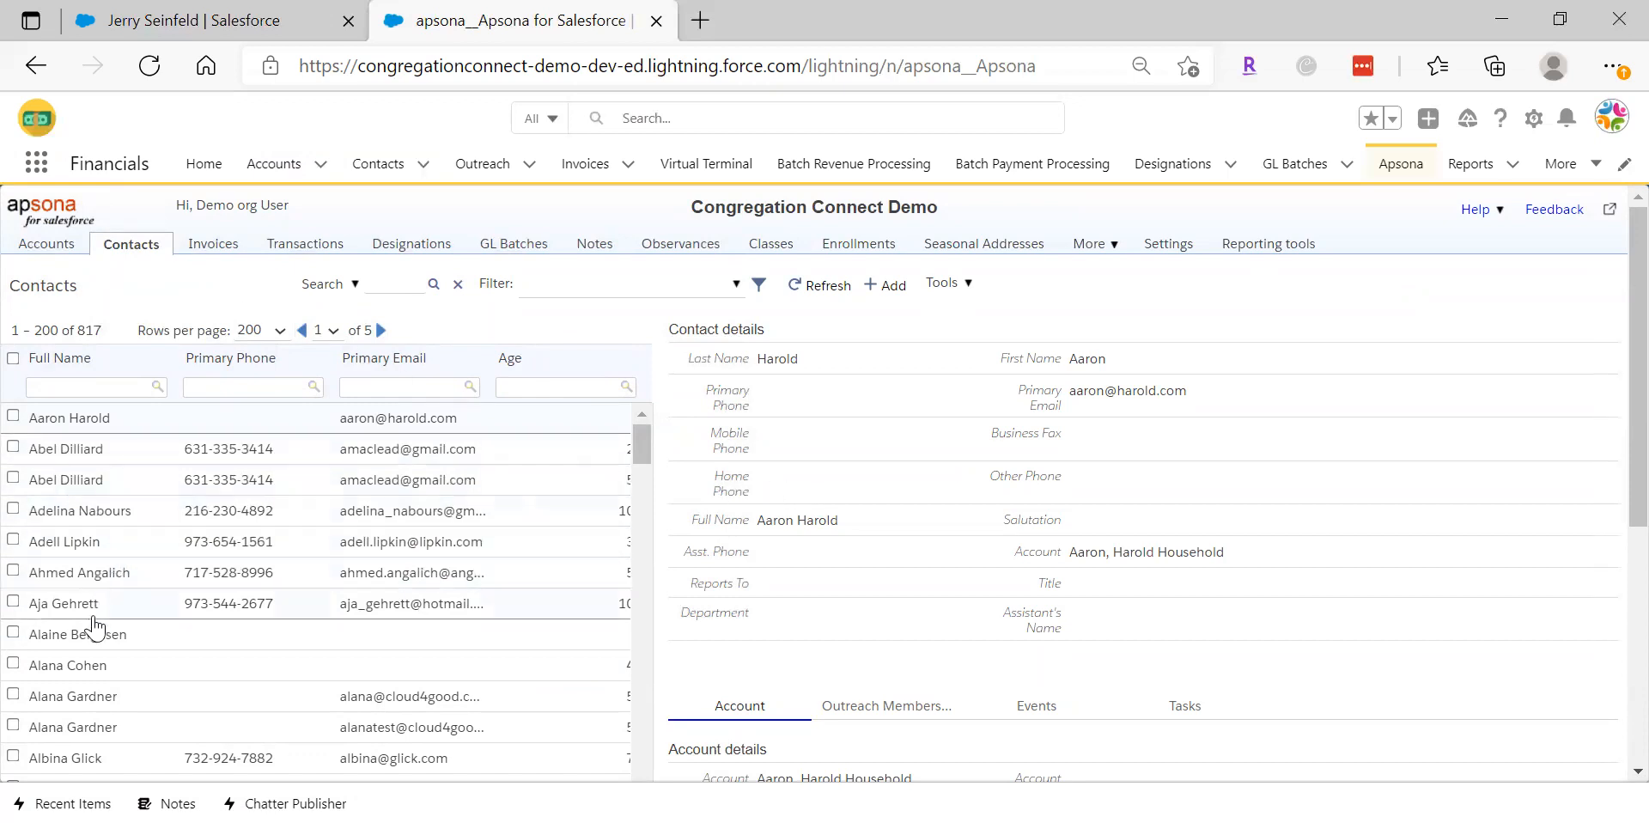
{"action": "left_click", "coordinate": [110, 386]}
{"action": "type", "text": "jerry"}
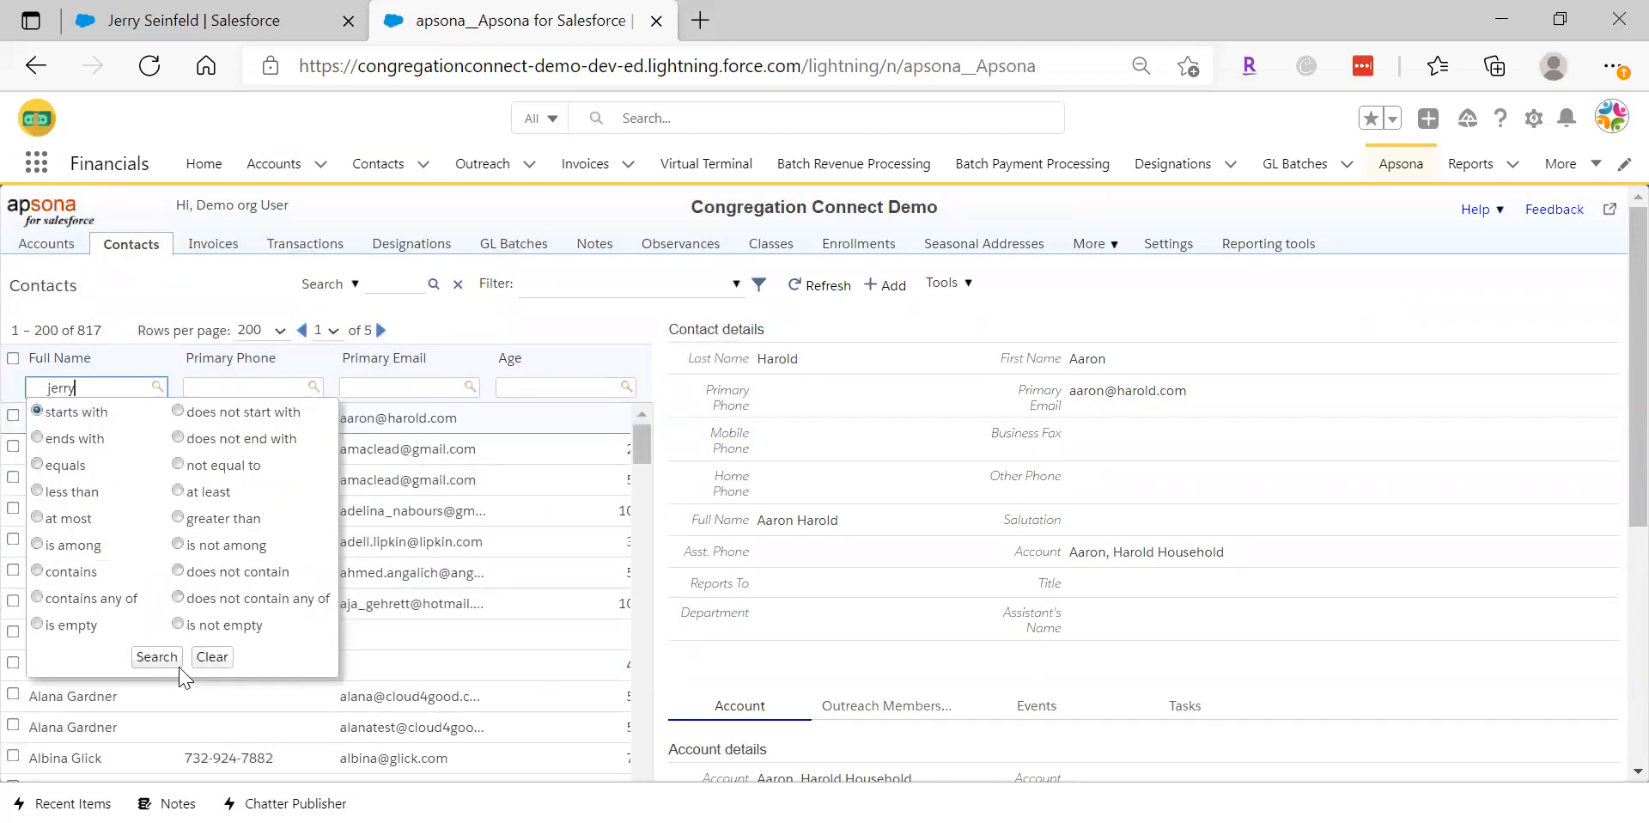
{"action": "left_click", "coordinate": [157, 657]}
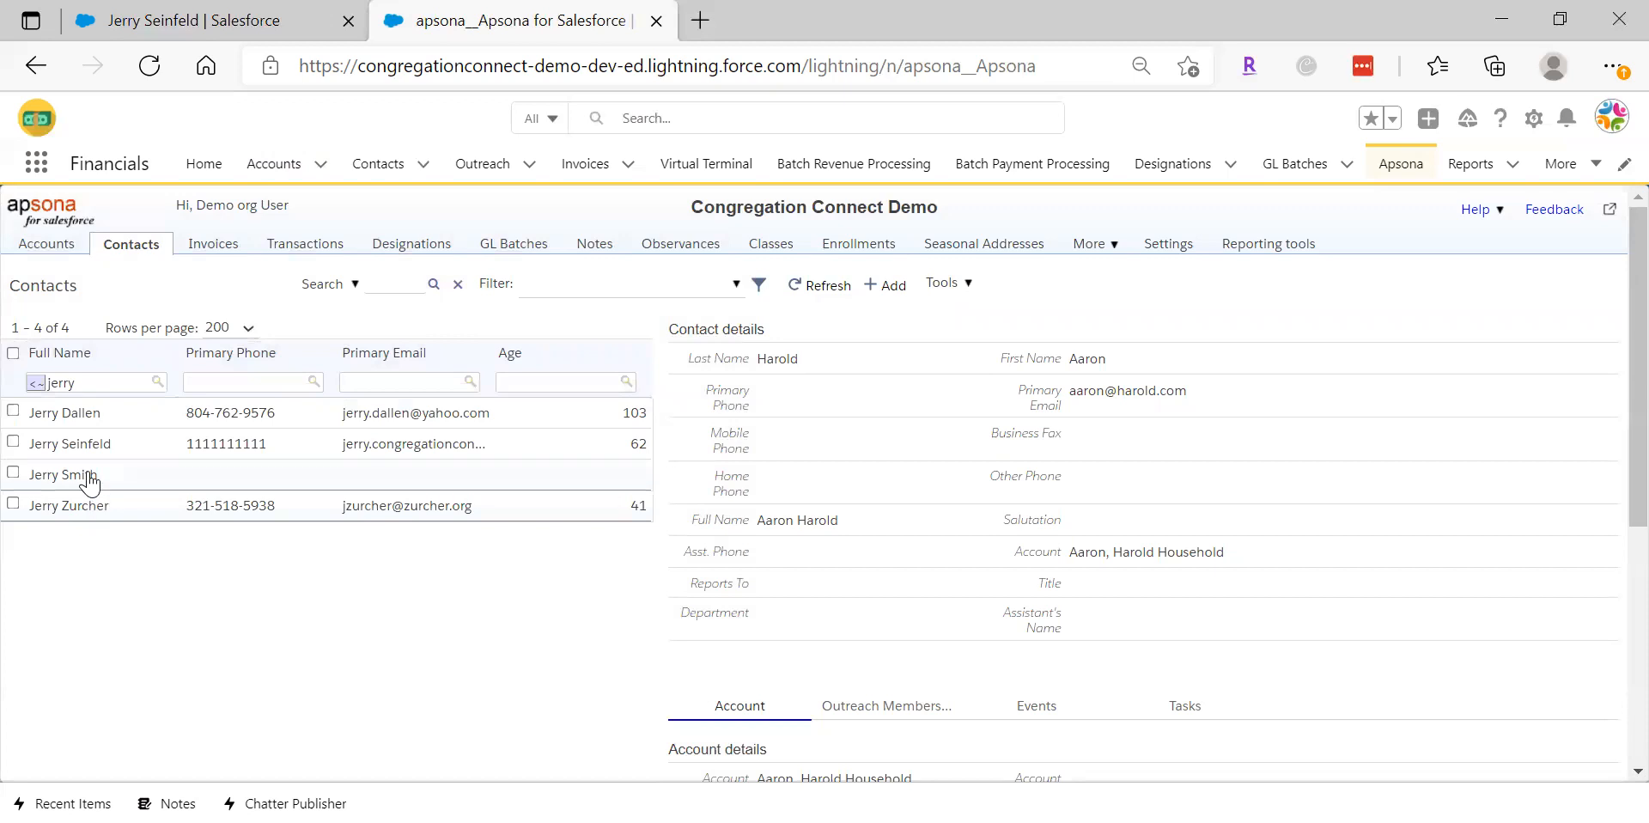
{"action": "left_click", "coordinate": [82, 447]}
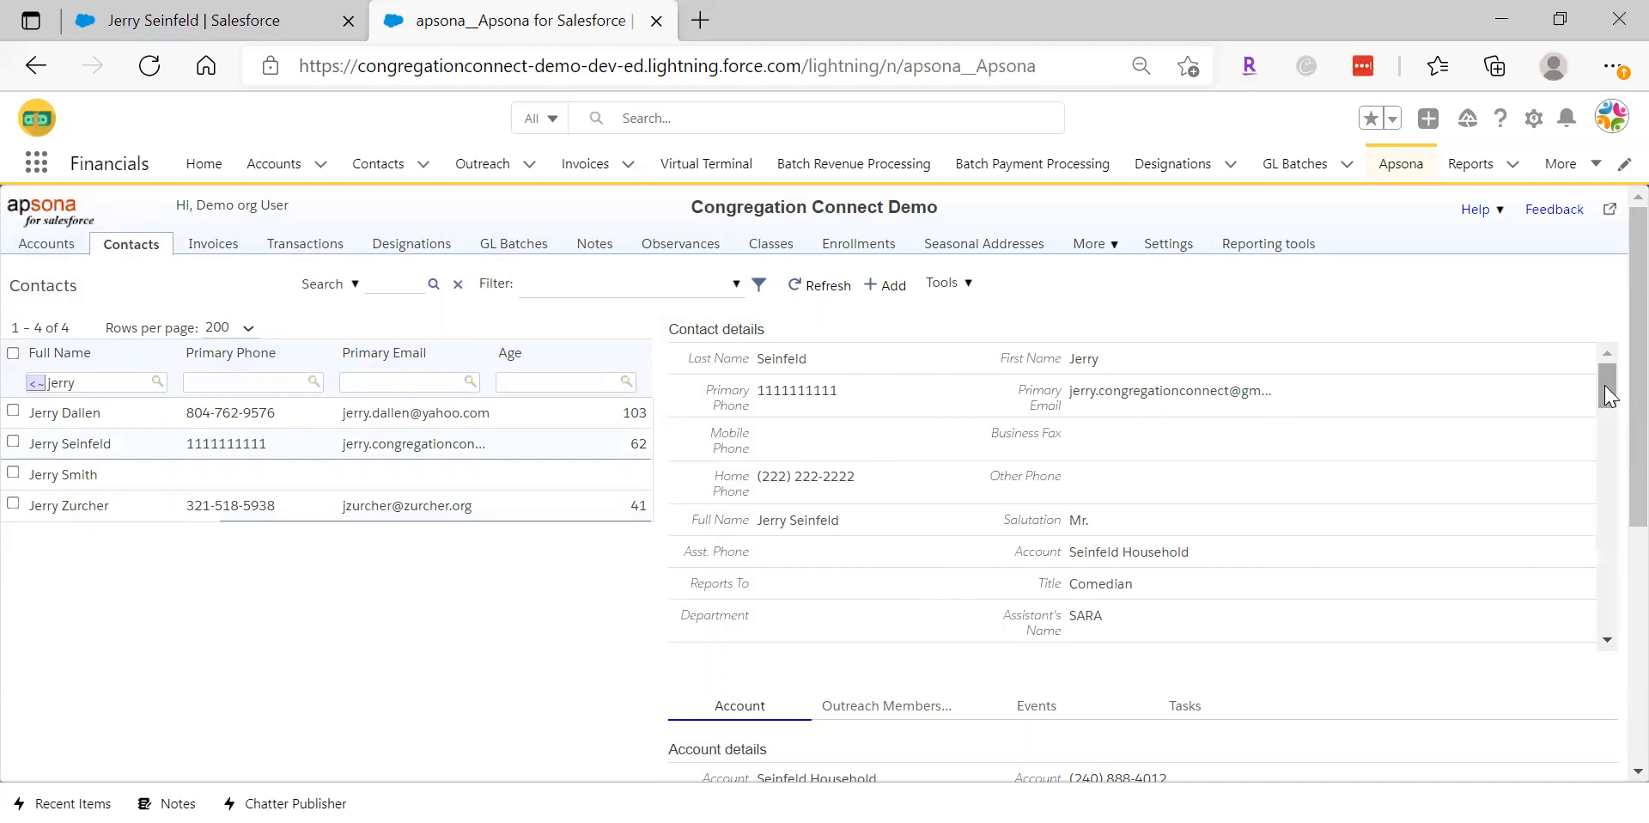
{"action": "mouse_move", "coordinate": [1609, 396]}
{"action": "left_mouse_down"}
{"action": "mouse_move", "coordinate": [1609, 464]}
{"action": "mouse_move", "coordinate": [1607, 379]}
{"action": "left_mouse_up"}
Review the details panel's layout and available fields in the Contacts layout editor, and cancel without saving
{"action": "left_click", "coordinate": [948, 282]}
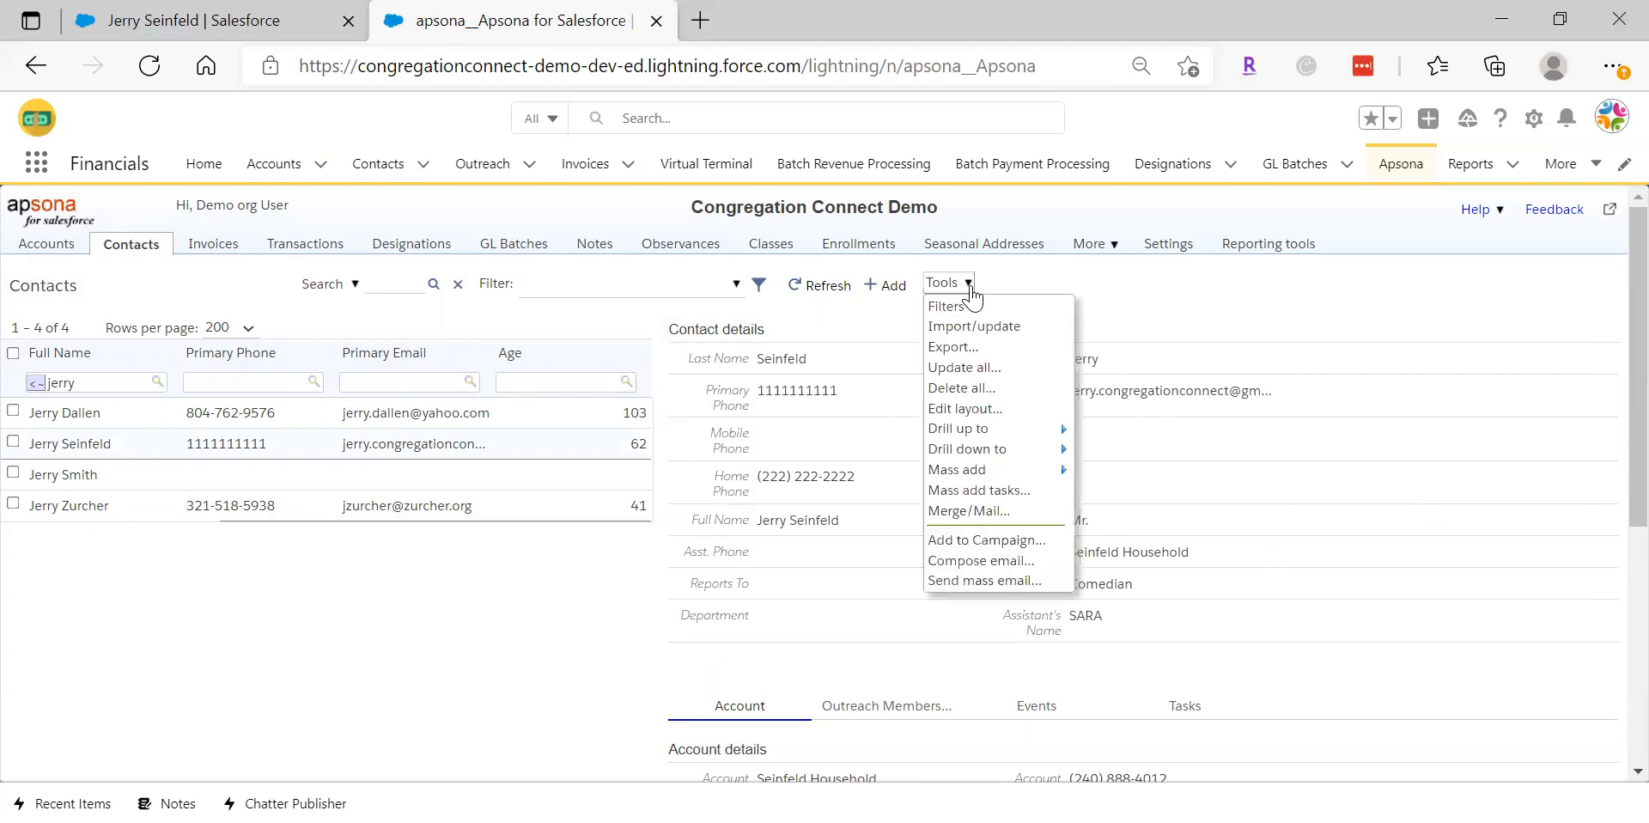
{"action": "left_click", "coordinate": [979, 409]}
{"action": "left_click", "coordinate": [903, 464]}
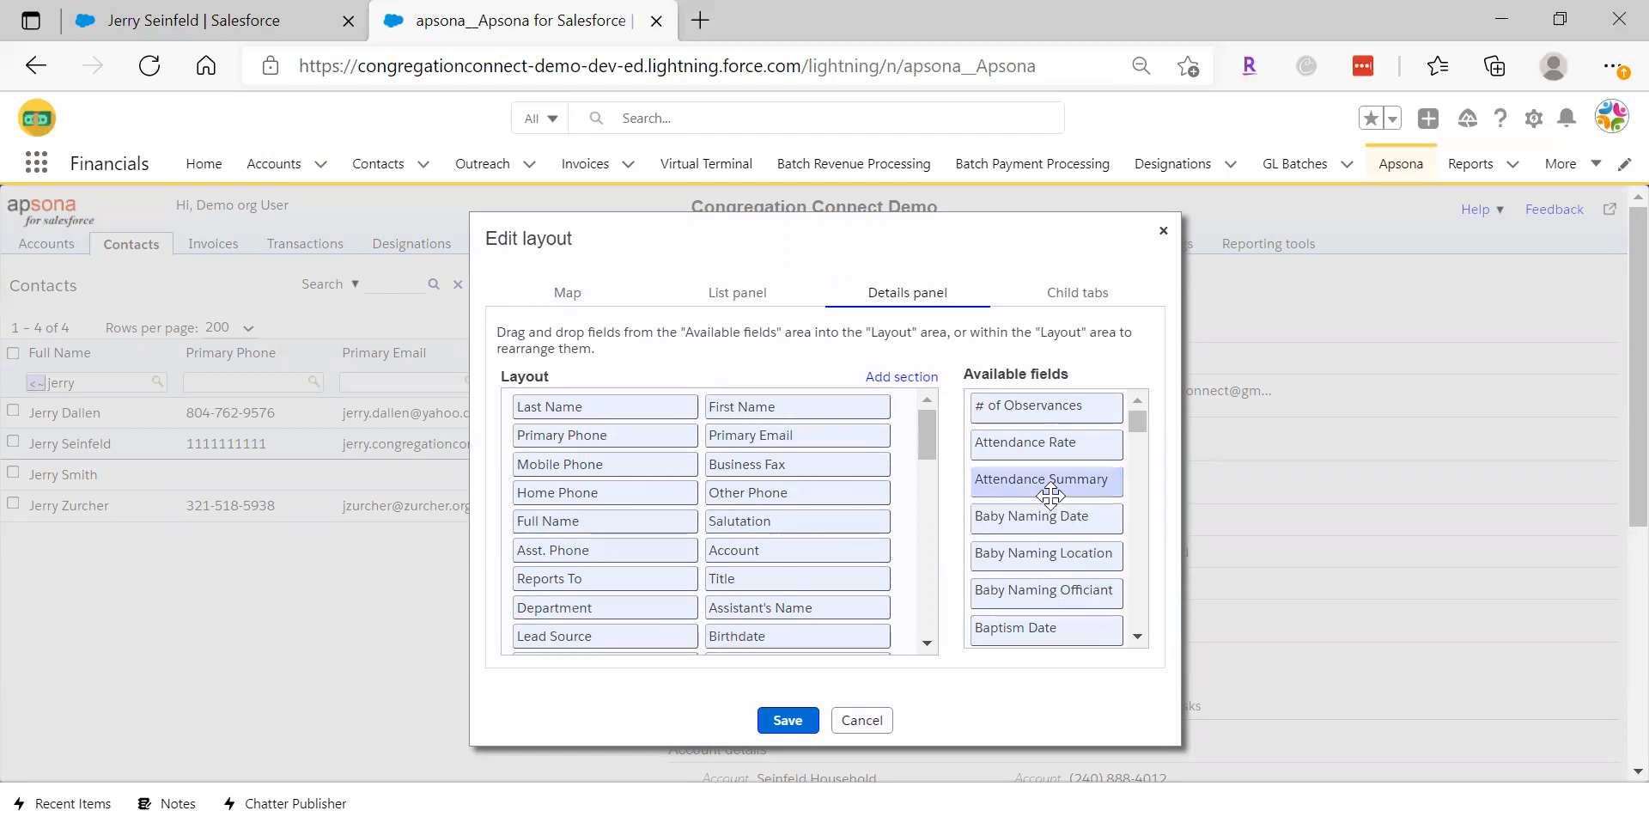
{"action": "left_click", "coordinate": [865, 719]}
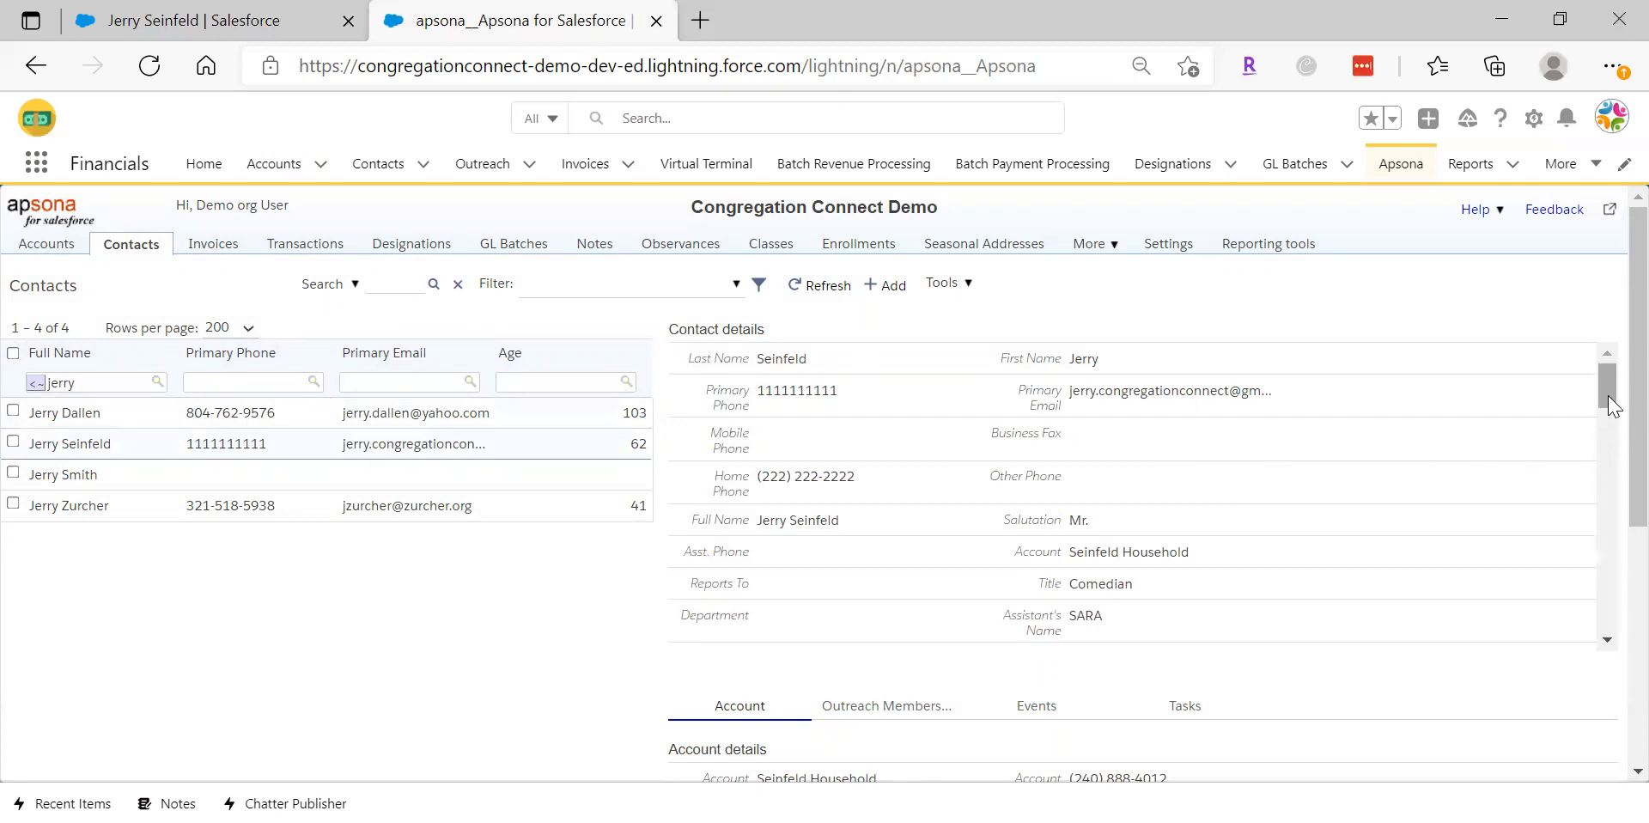
Open the contact's Salesforce record from its Contact ID, then return to Apsona and look over the related child records
{"action": "left_click_drag", "start_coordinate": [1608, 383], "coordinate": [1598, 769]}
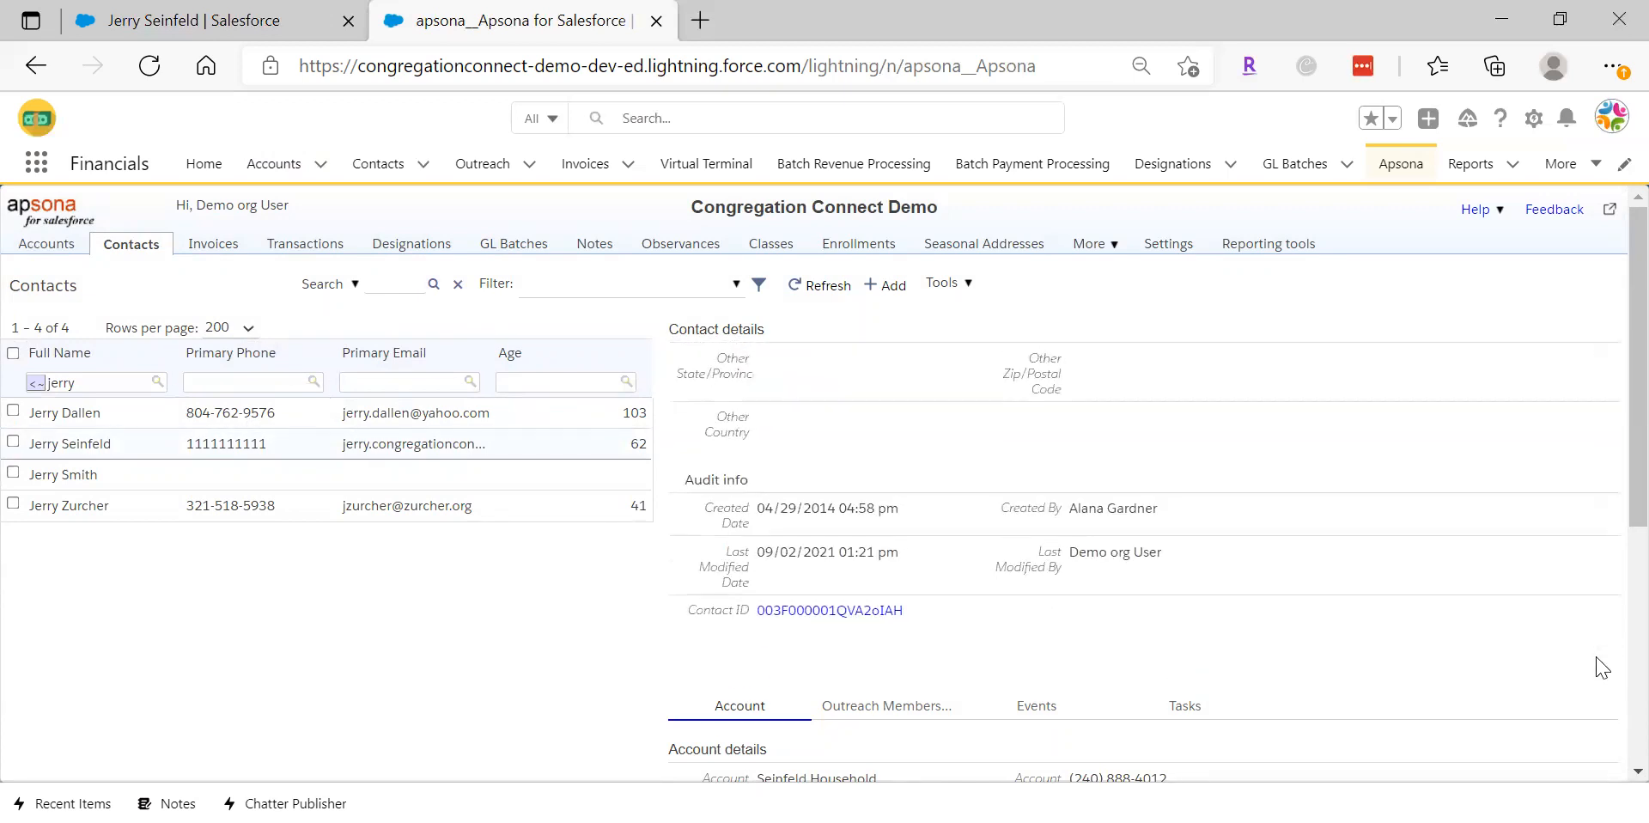
{"action": "left_click", "coordinate": [804, 611]}
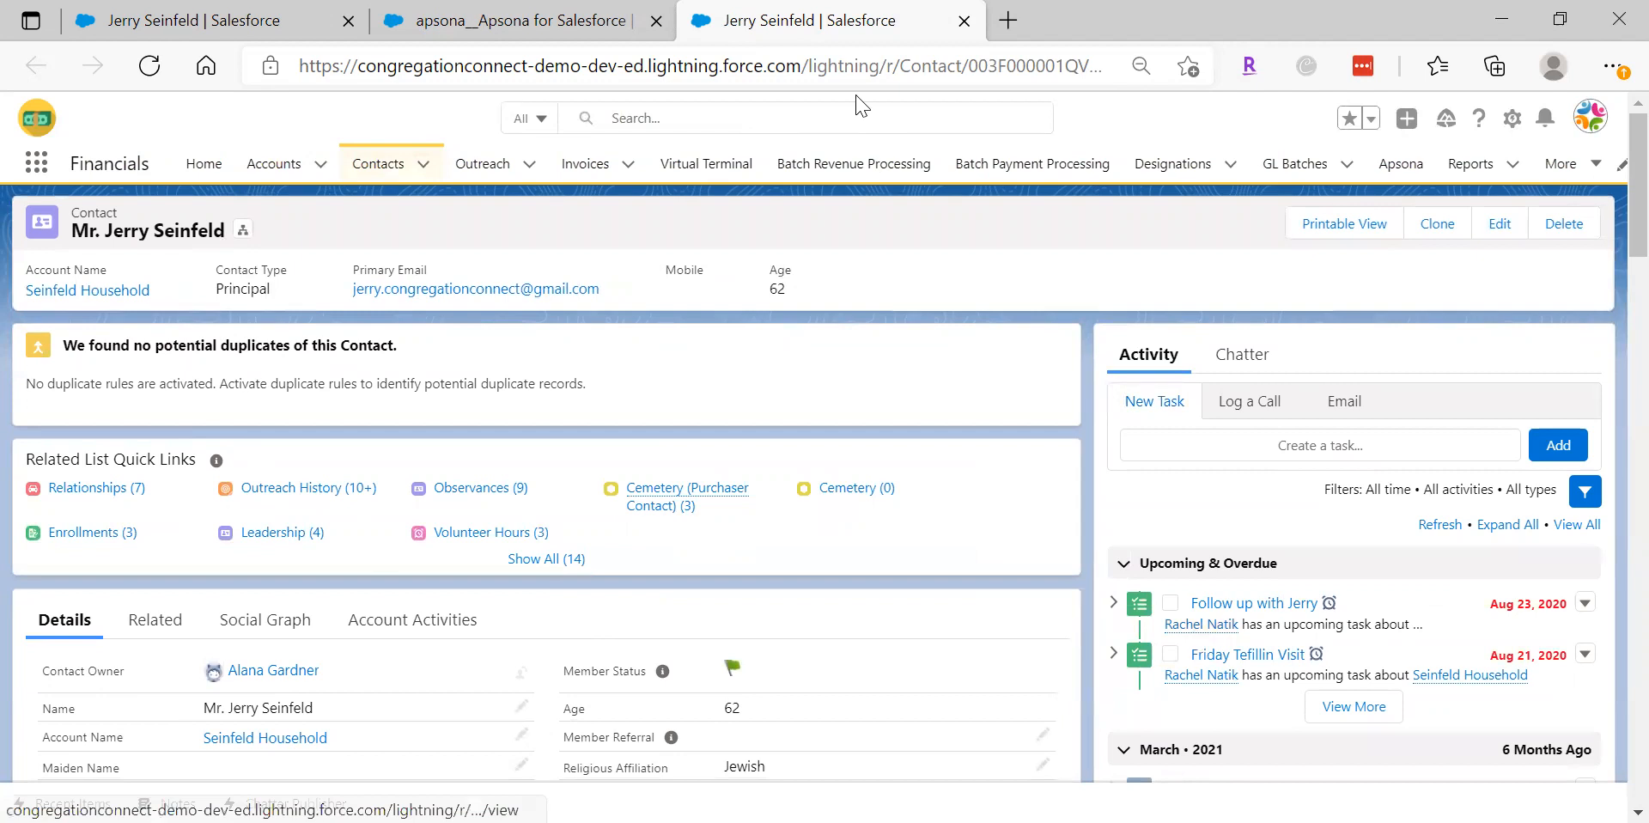
{"action": "left_click", "coordinate": [486, 18]}
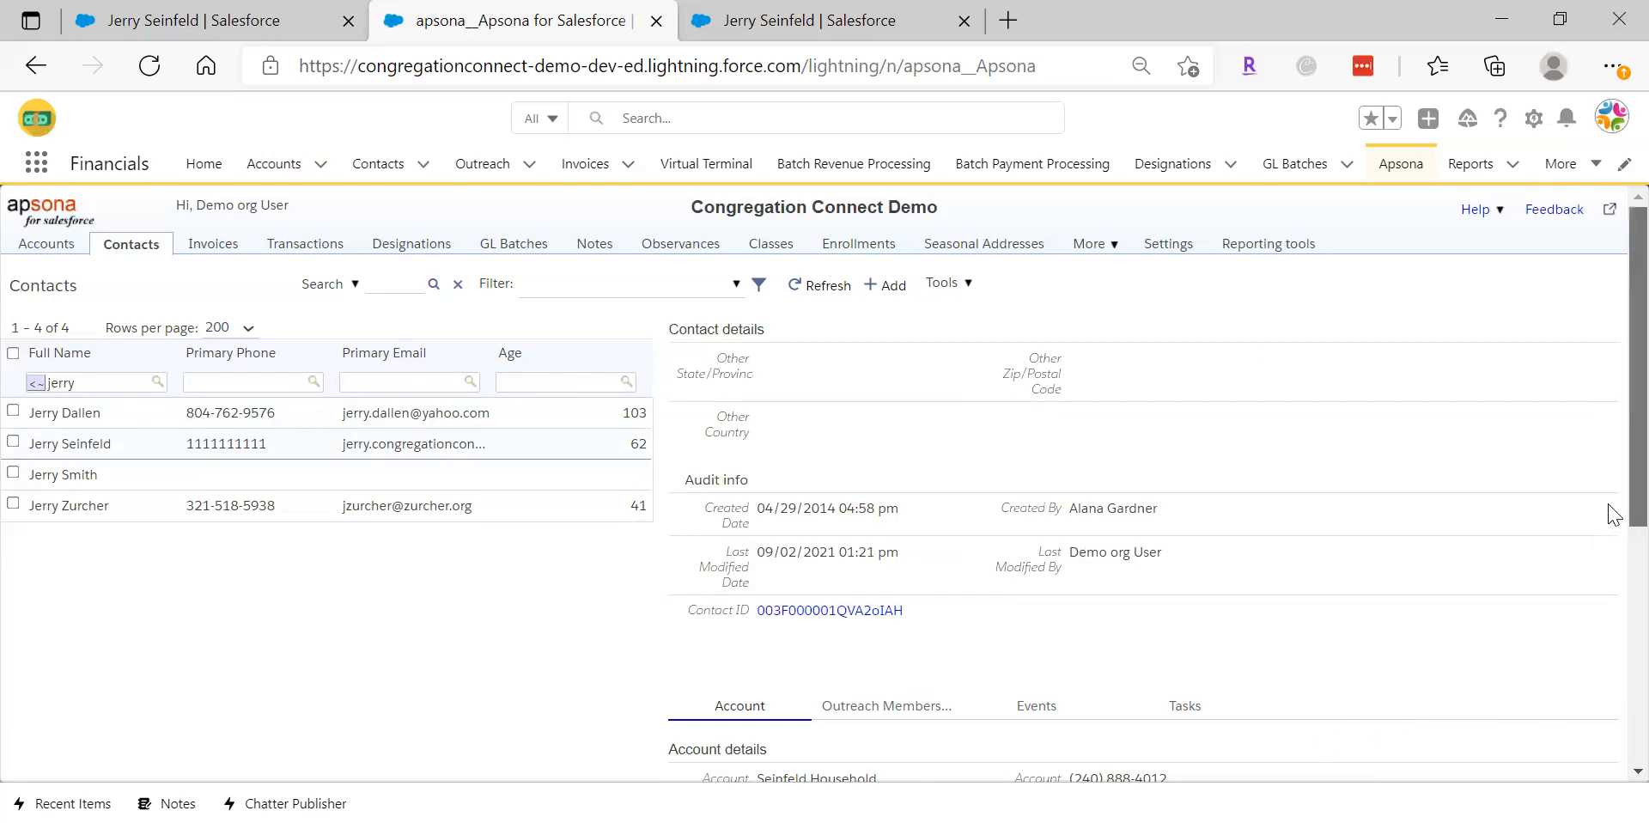
{"action": "scroll", "coordinate": [1613, 532], "scroll_direction": "down", "scroll_amount": 5}
{"action": "scroll", "coordinate": [1613, 718], "scroll_direction": "up", "scroll_amount": 5}
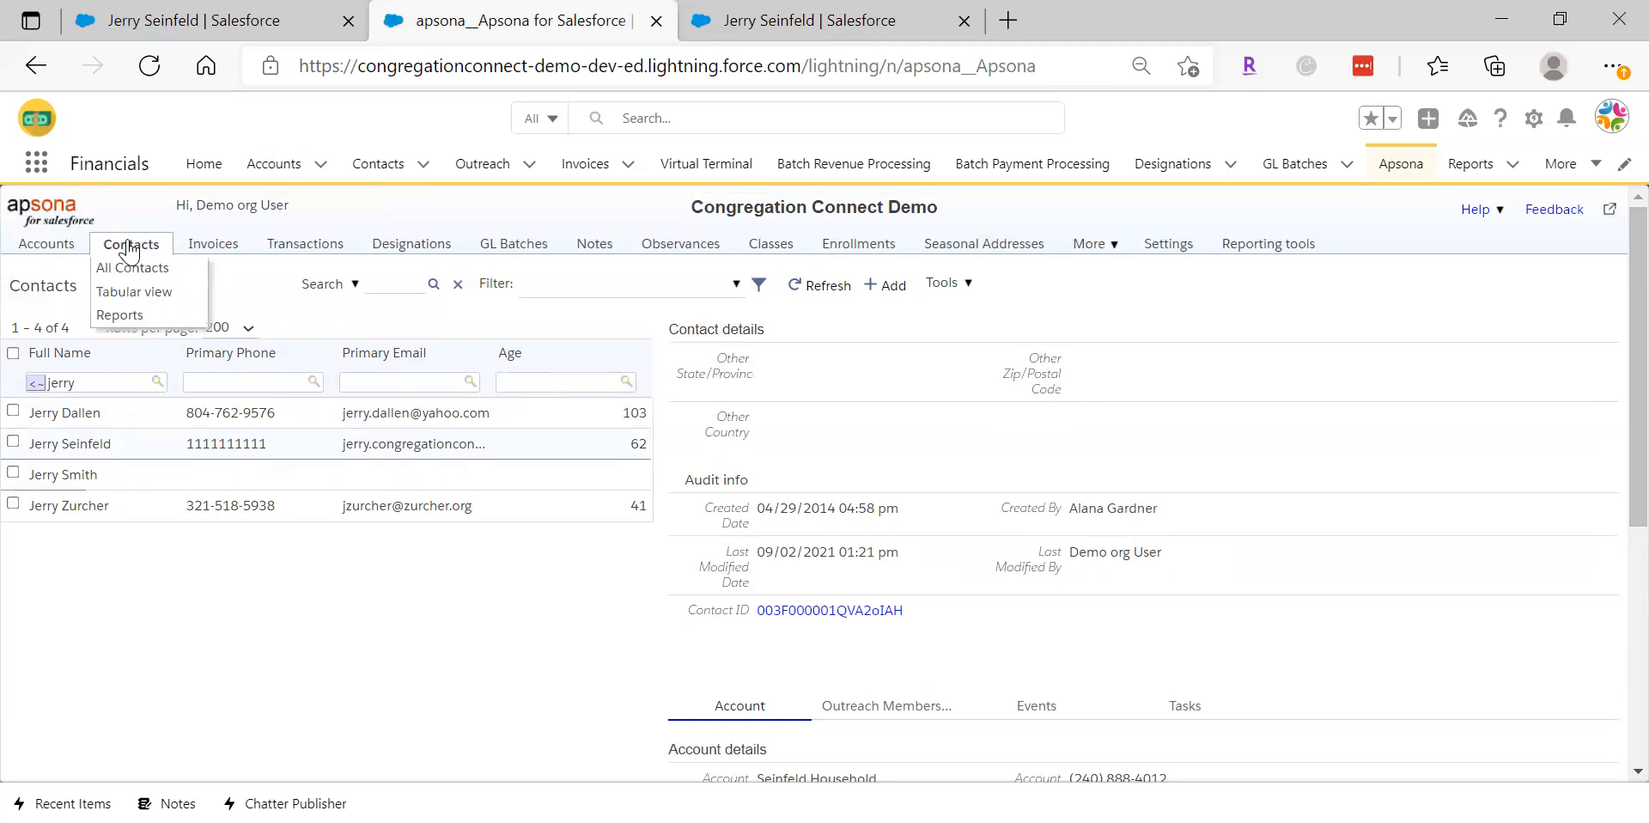
Clear the full name search so the Contacts list shows all contacts
{"action": "left_click", "coordinate": [125, 268]}
{"action": "left_click_drag", "start_coordinate": [127, 375], "coordinate": [22, 387]}
{"action": "key", "text": "BackSpace"}
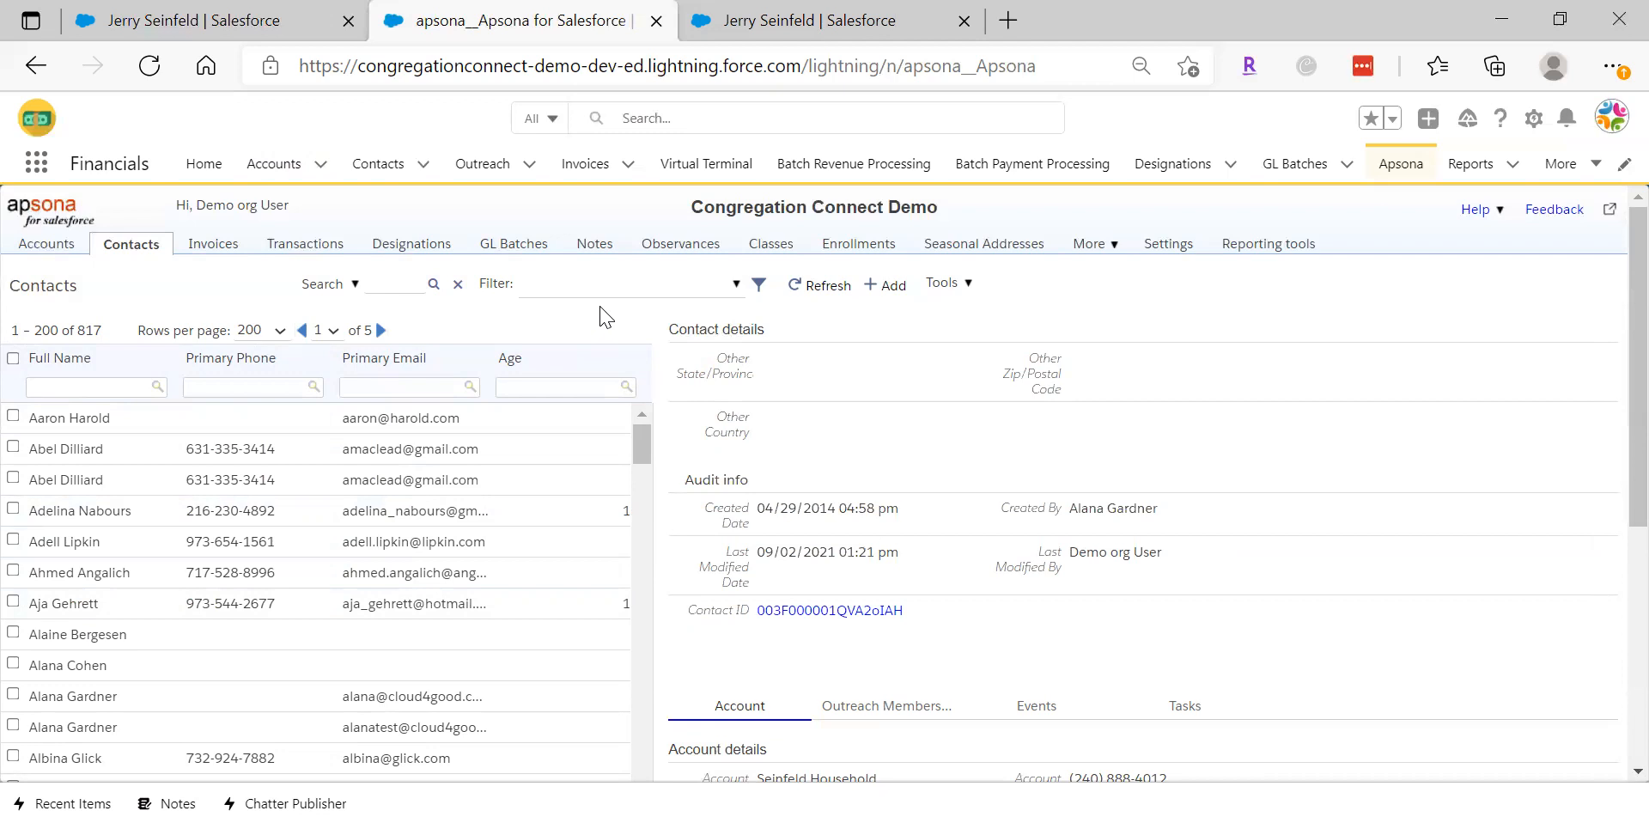
Start a filter on all contacts and choose the Contact object's Age field for its first term
{"action": "left_click", "coordinate": [153, 270]}
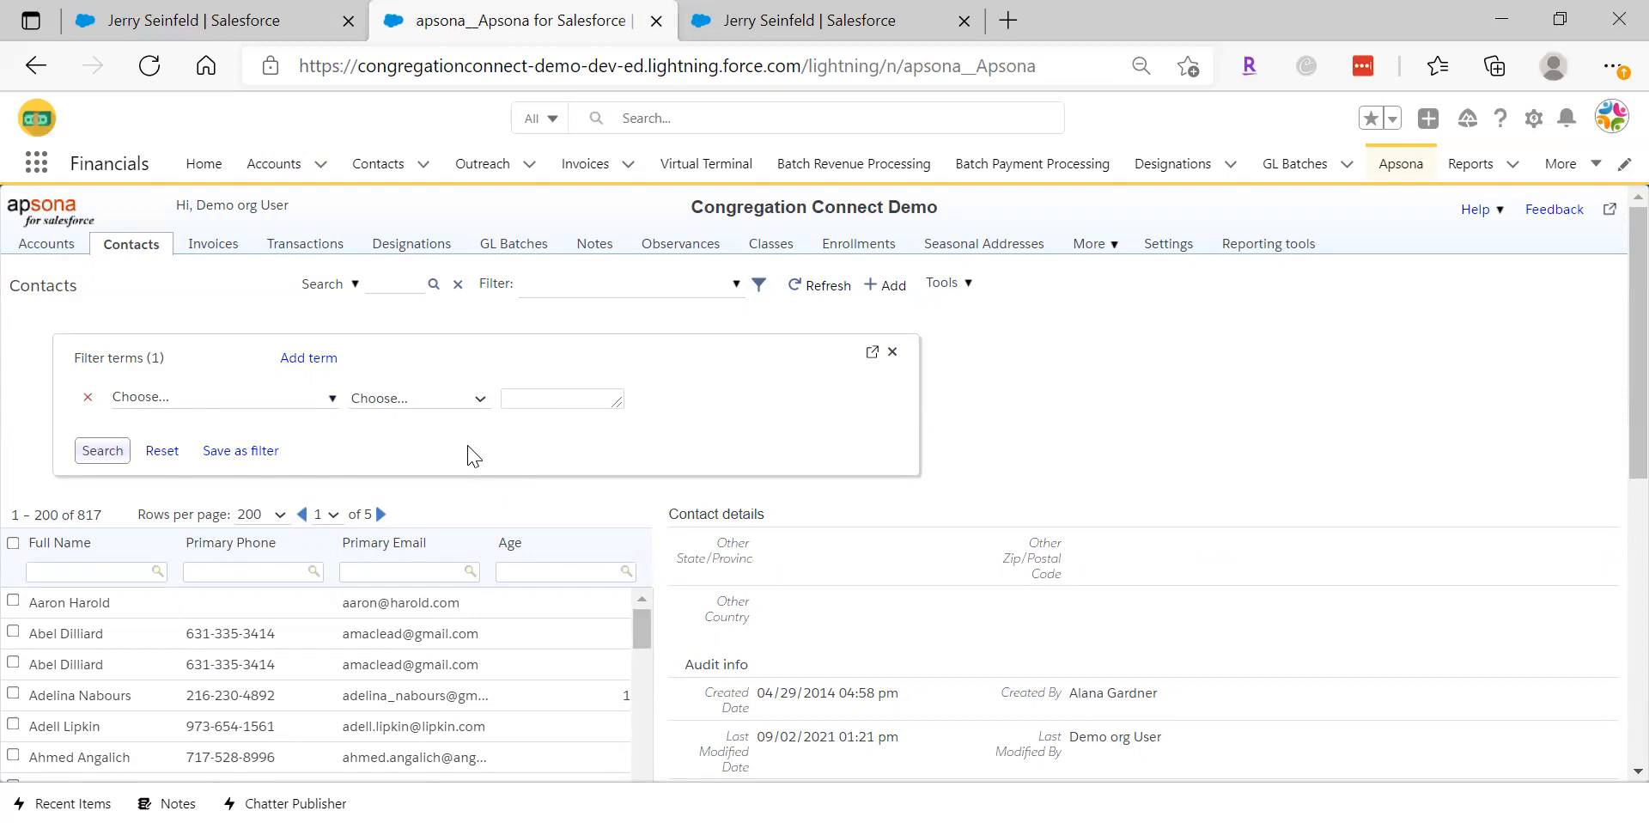
{"action": "left_click", "coordinate": [333, 400]}
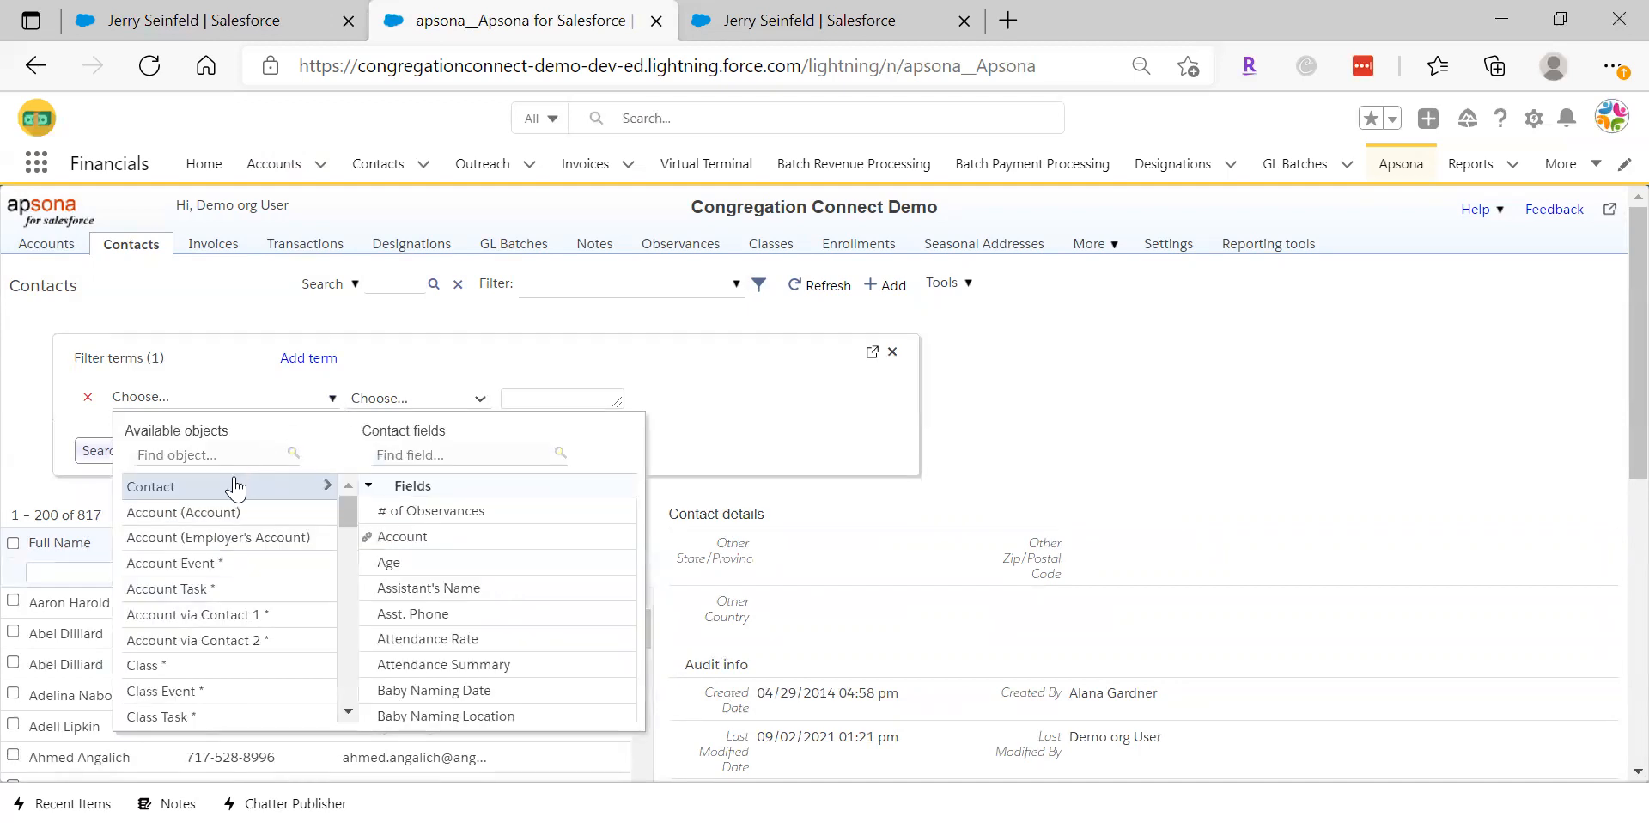
{"action": "left_click", "coordinate": [434, 455]}
{"action": "type", "text": "age"}
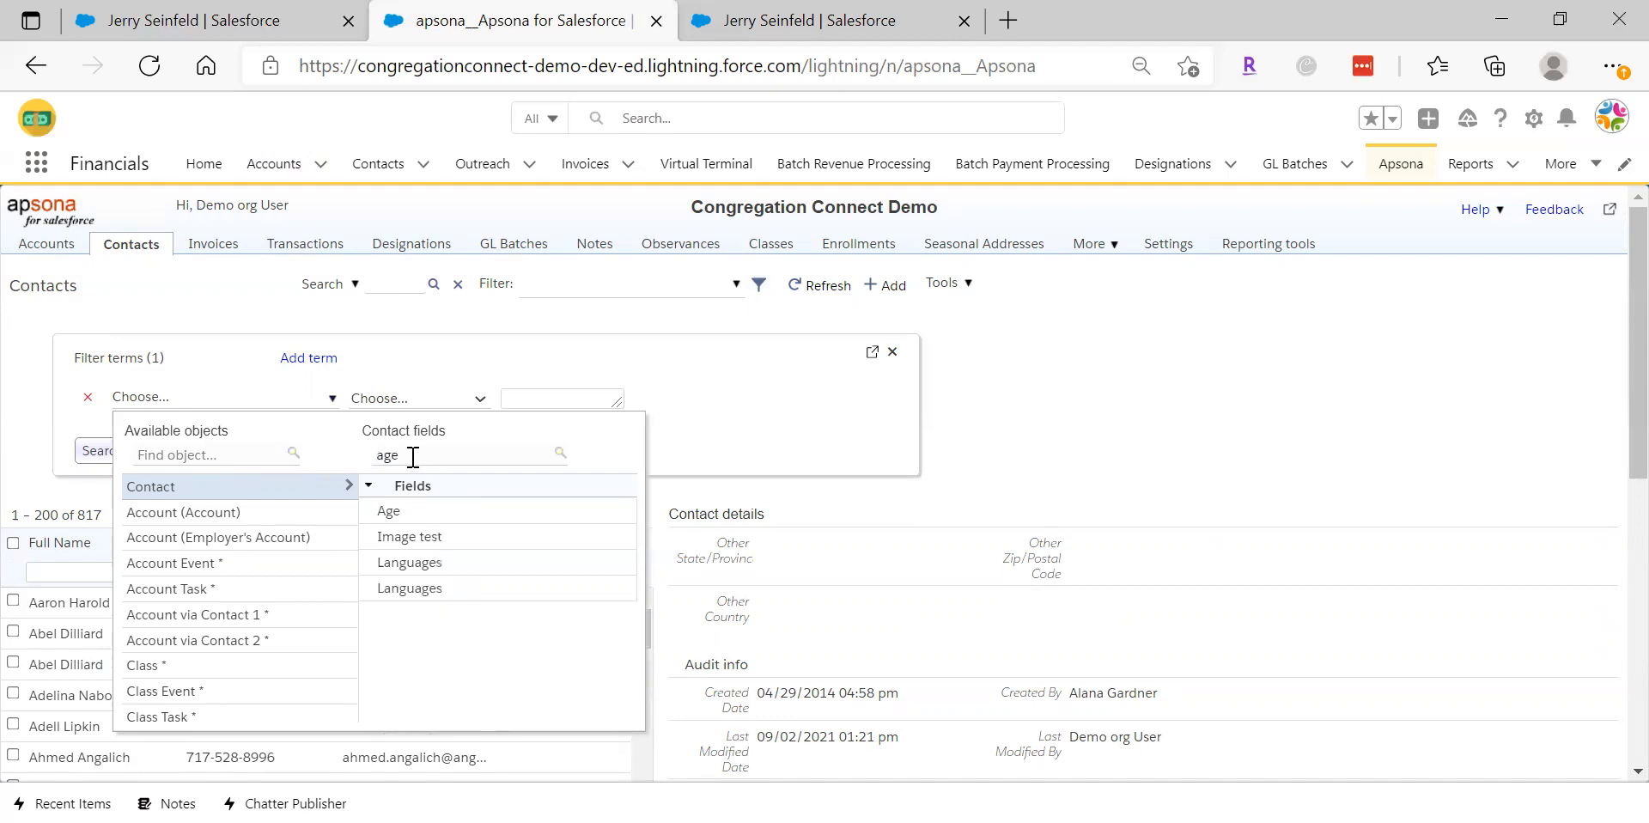
{"action": "left_click_drag", "start_coordinate": [408, 455], "coordinate": [371, 455]}
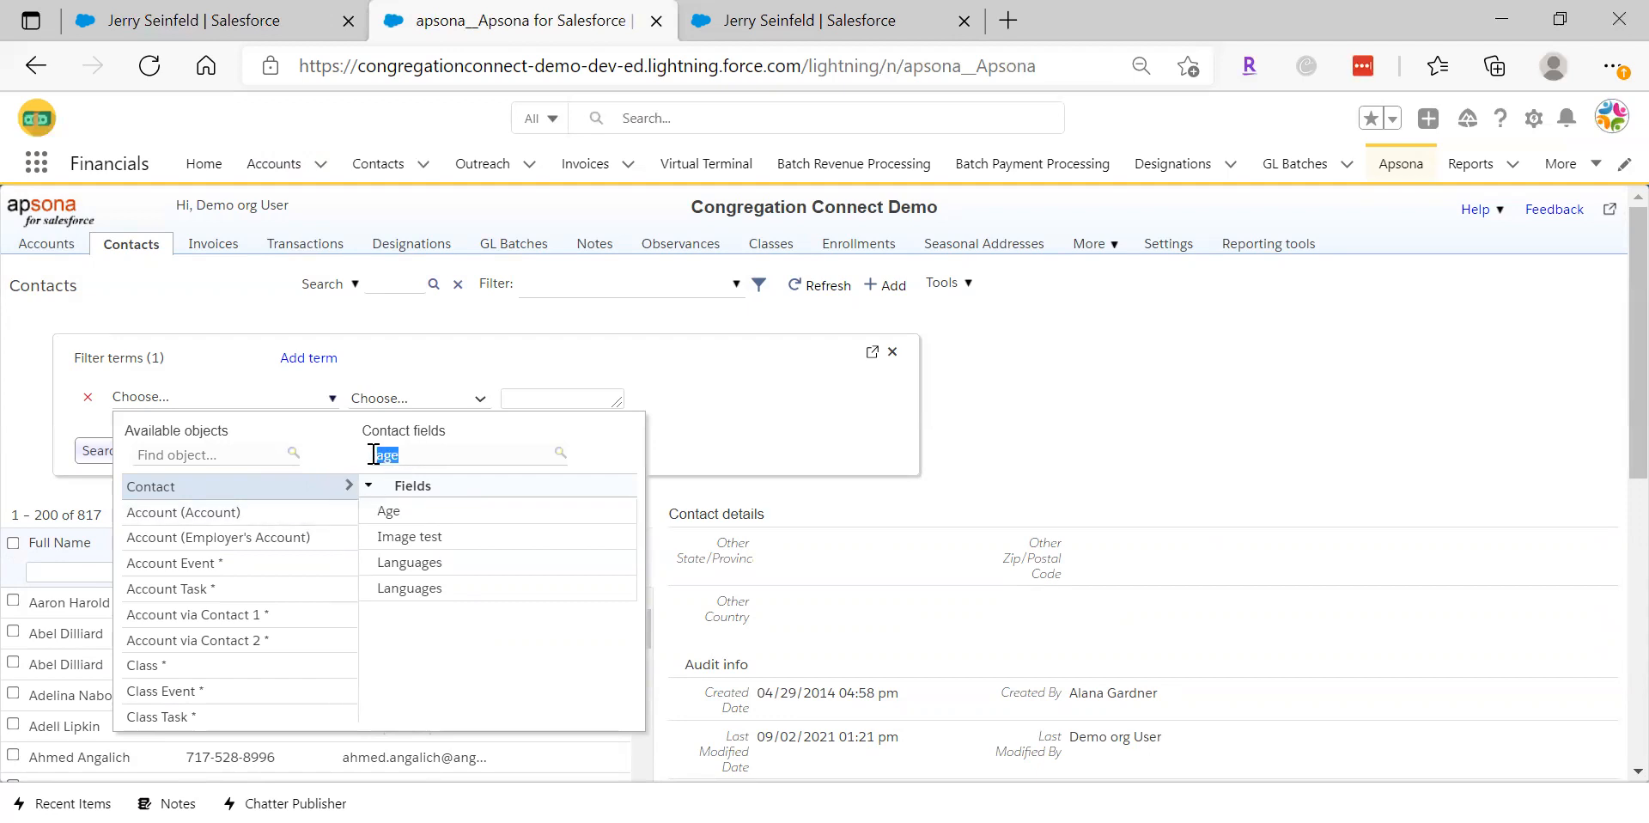
{"action": "left_click", "coordinate": [436, 515]}
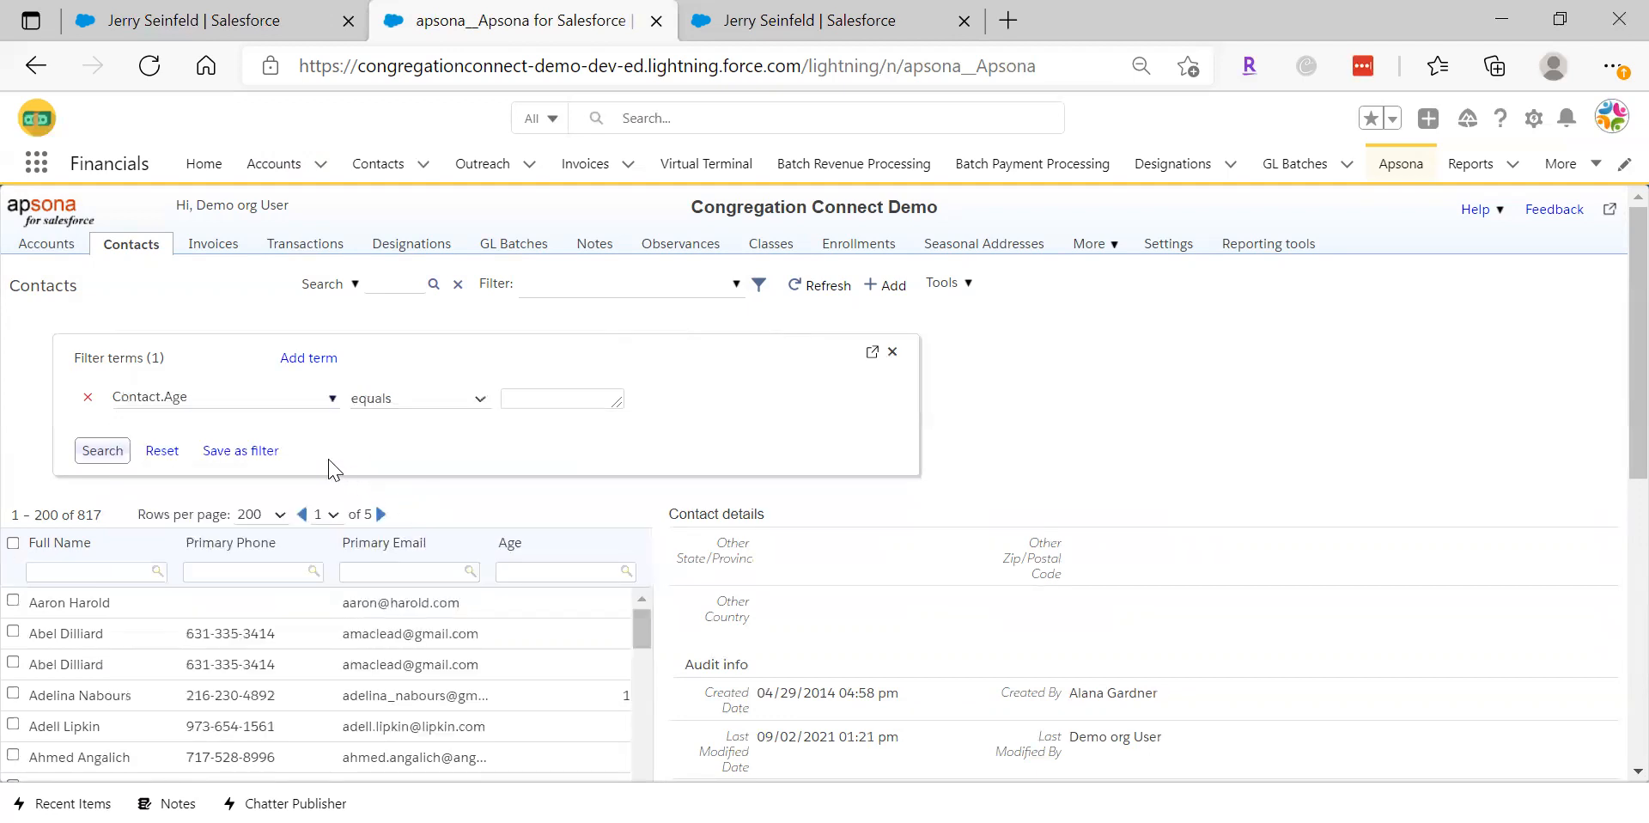
Set the Age filter term to greater than 30 and run the search
{"action": "left_click", "coordinate": [427, 401]}
{"action": "left_click", "coordinate": [412, 640]}
{"action": "left_click", "coordinate": [532, 398]}
{"action": "type", "text": "30"}
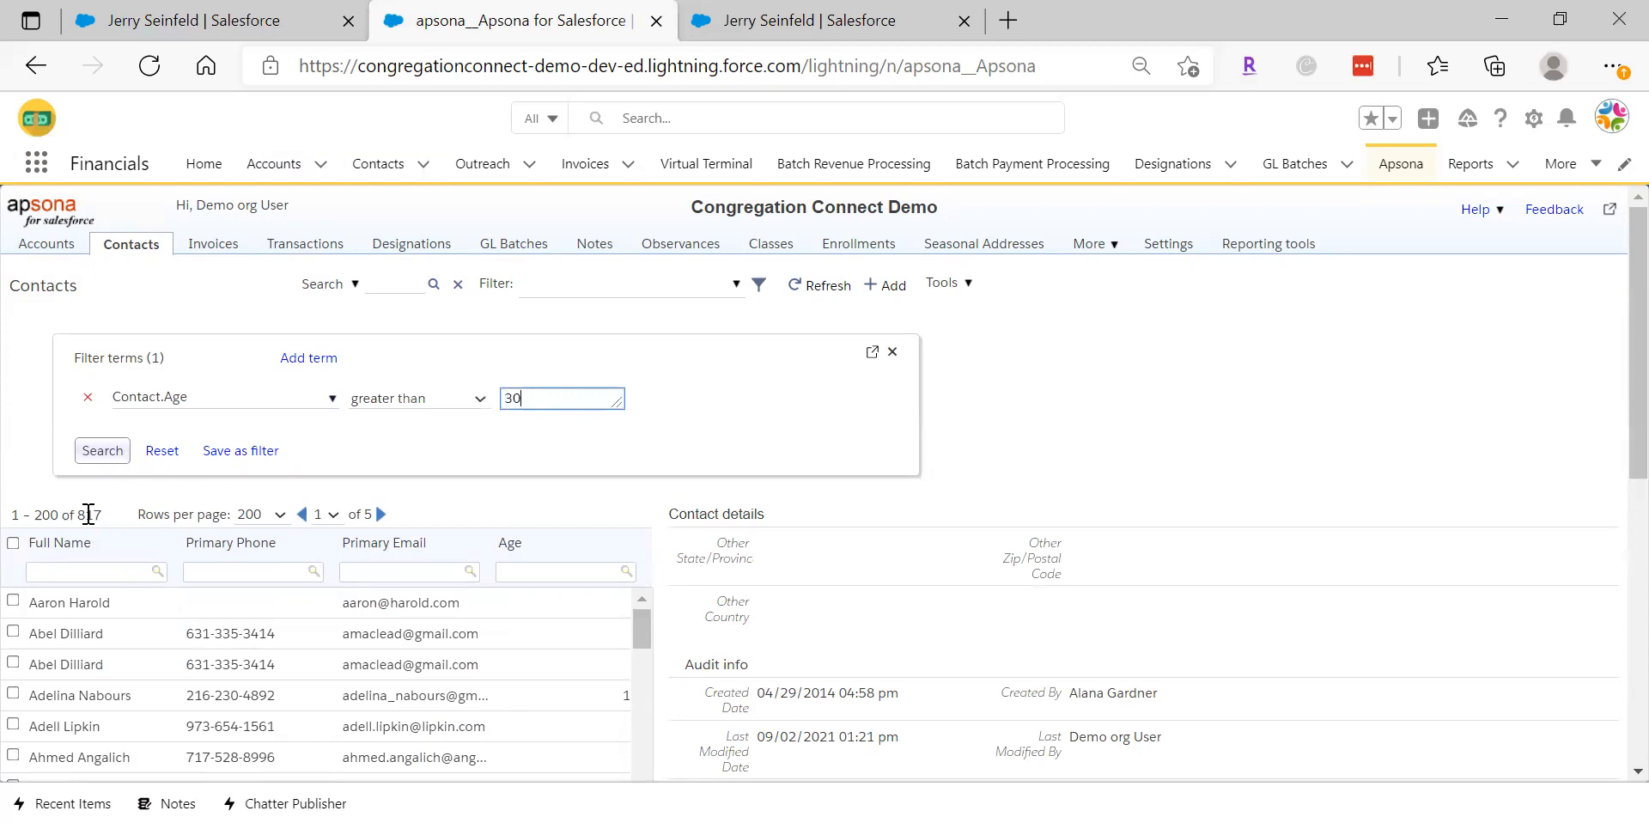
{"action": "left_click", "coordinate": [104, 453]}
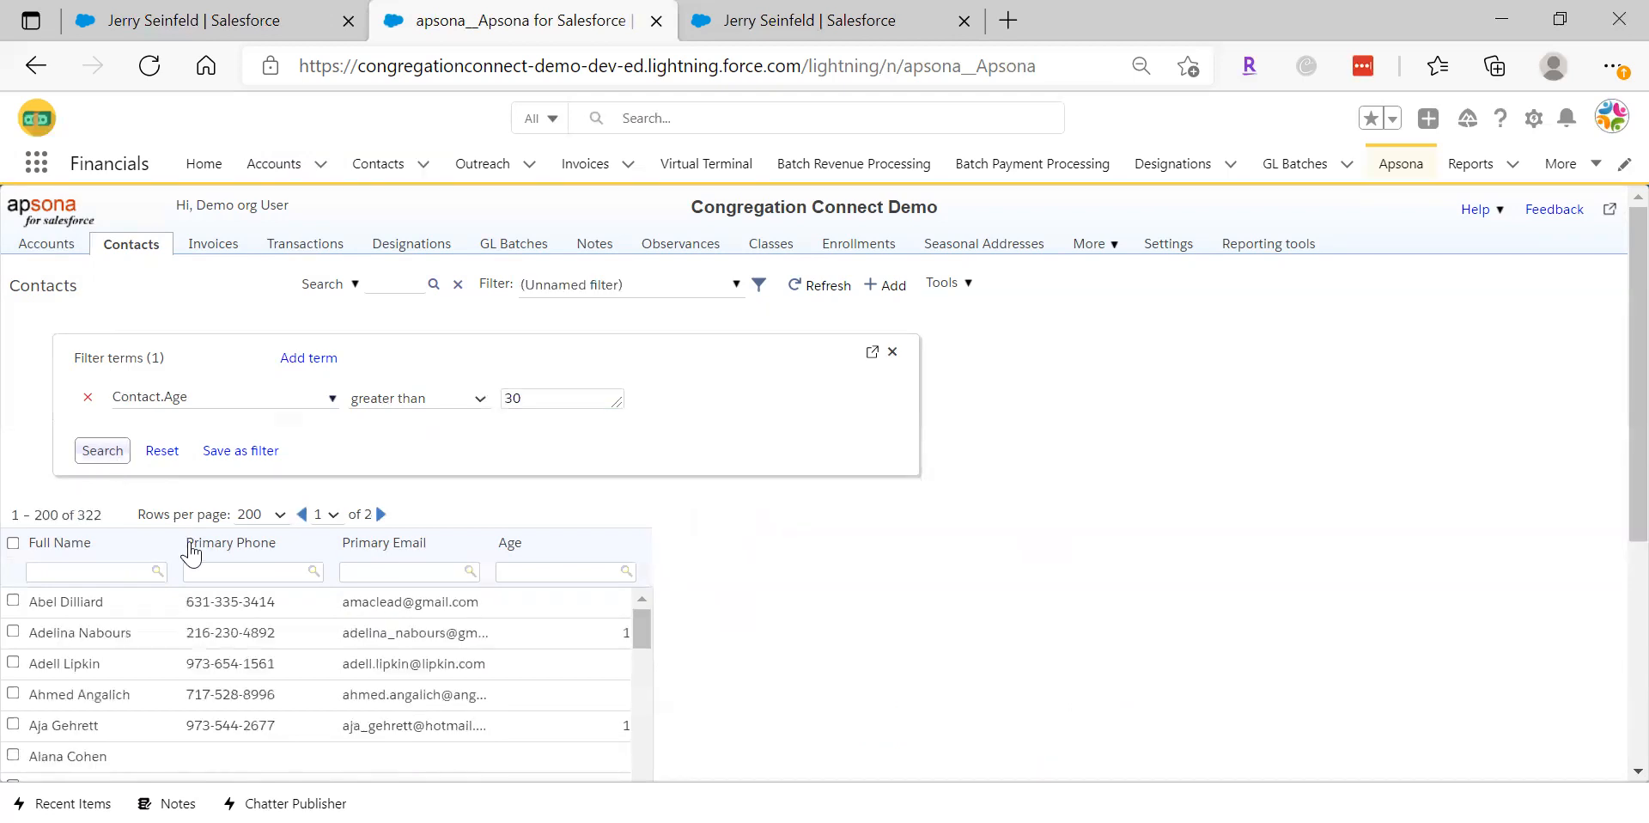
Look over the filtered contacts and the comparison operators available for the Age filter term
{"action": "left_click_drag", "start_coordinate": [642, 625], "coordinate": [660, 593]}
{"action": "left_click", "coordinate": [480, 399]}
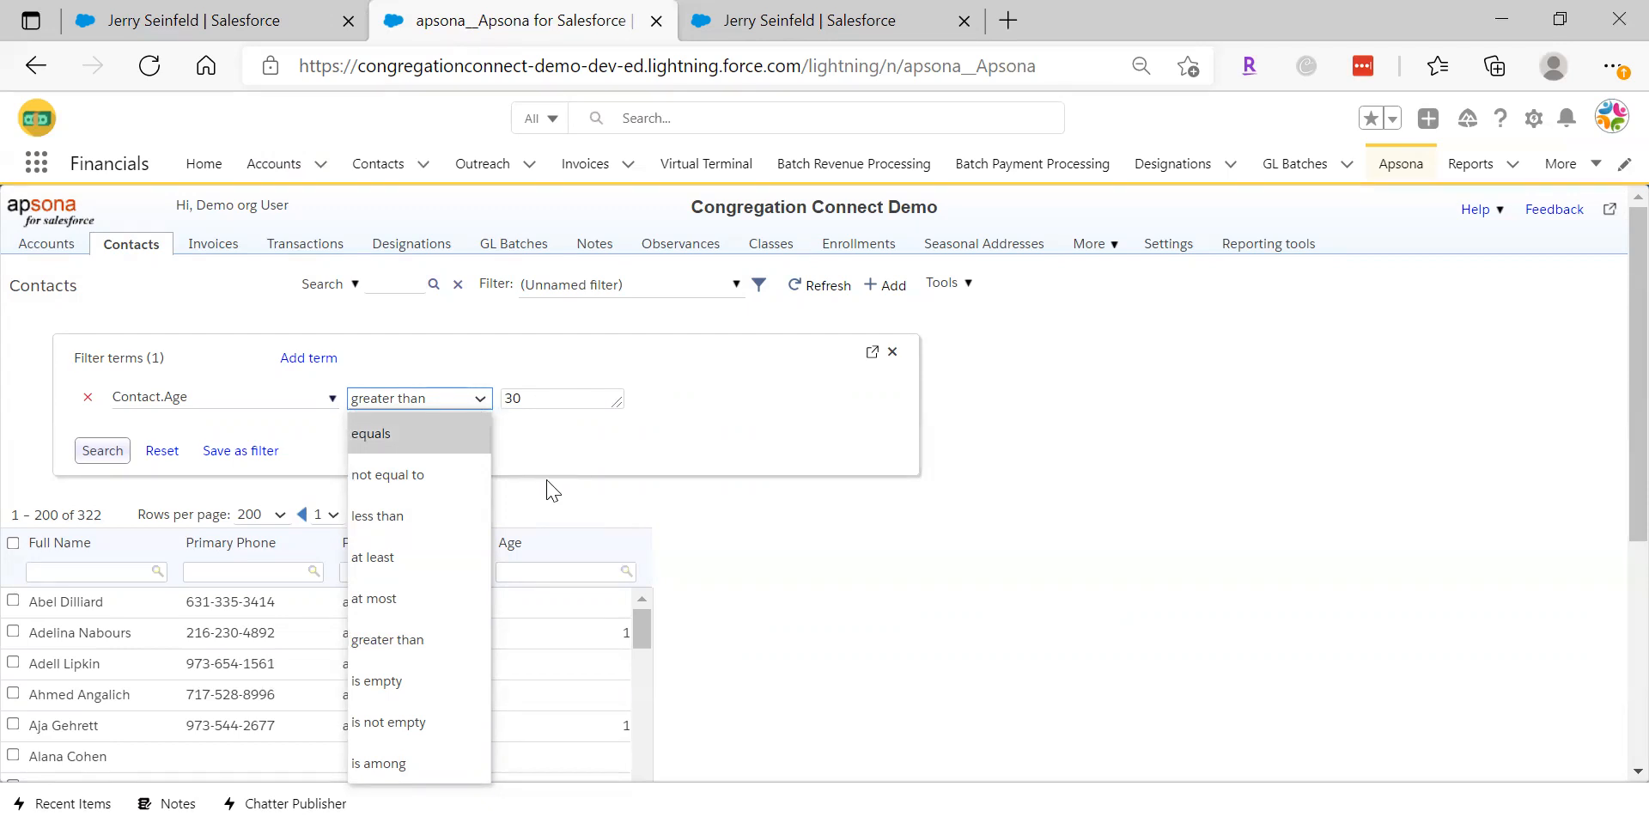
{"action": "left_click", "coordinate": [929, 562]}
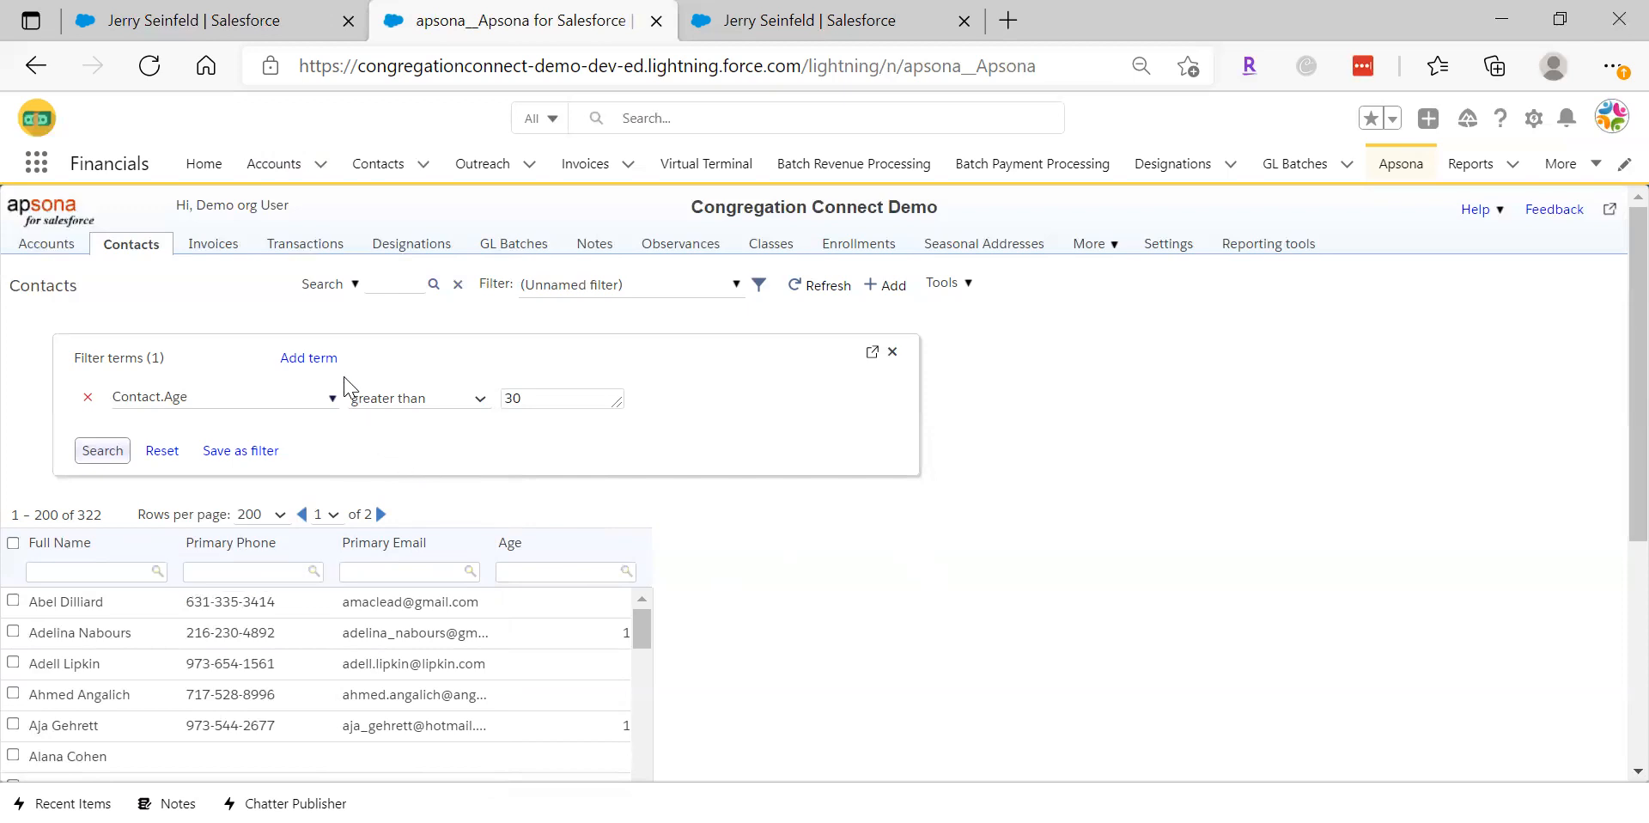
Add a second filter term on the Account (Account) object's Billing State/Province field
{"action": "left_click", "coordinate": [326, 368]}
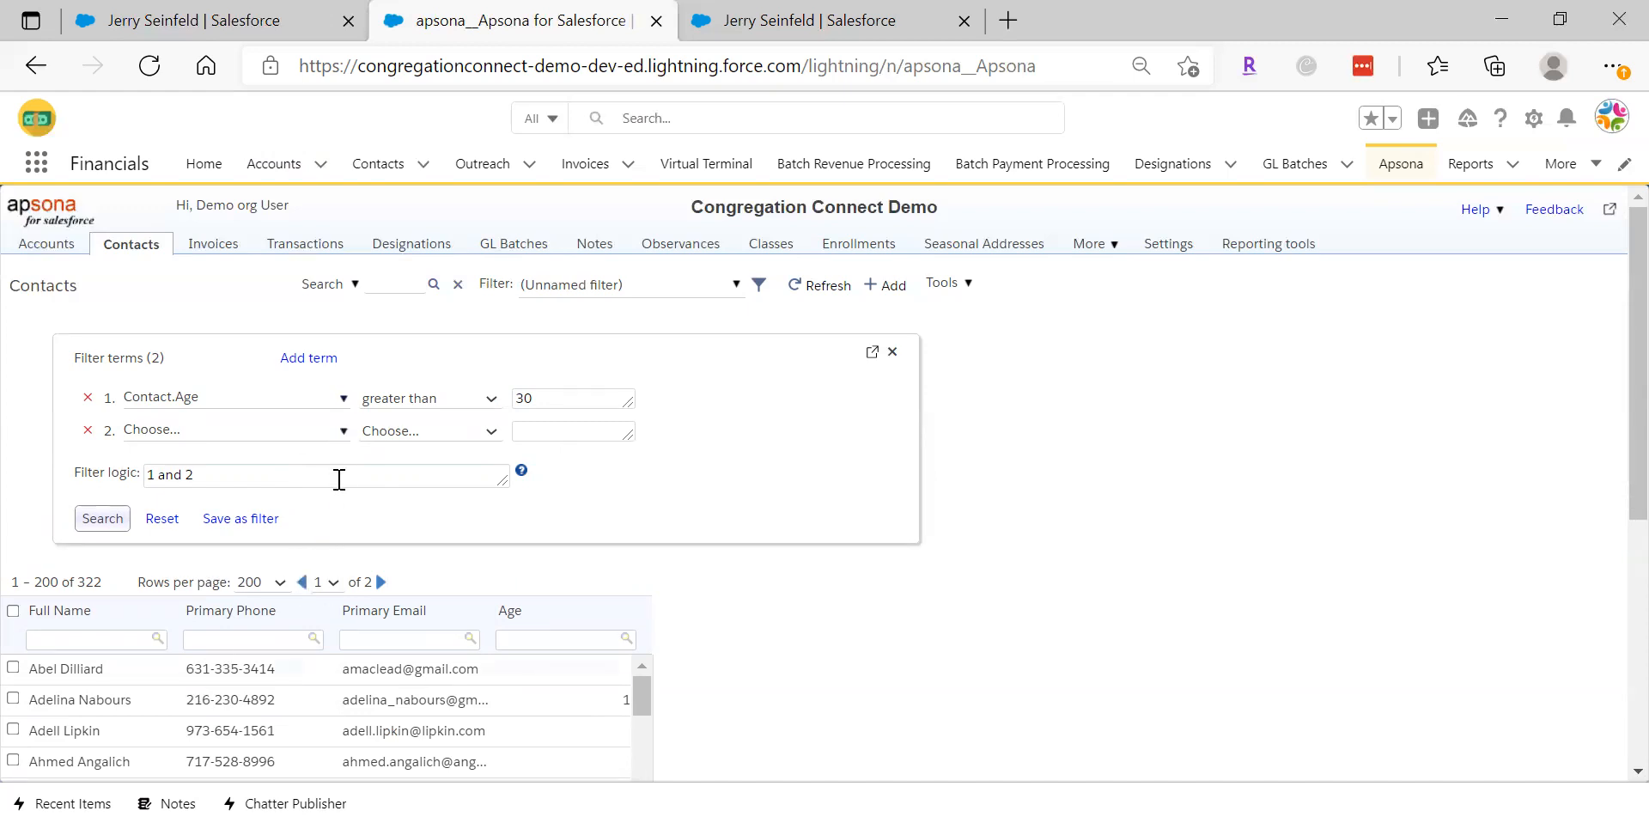
{"action": "left_click", "coordinate": [343, 433]}
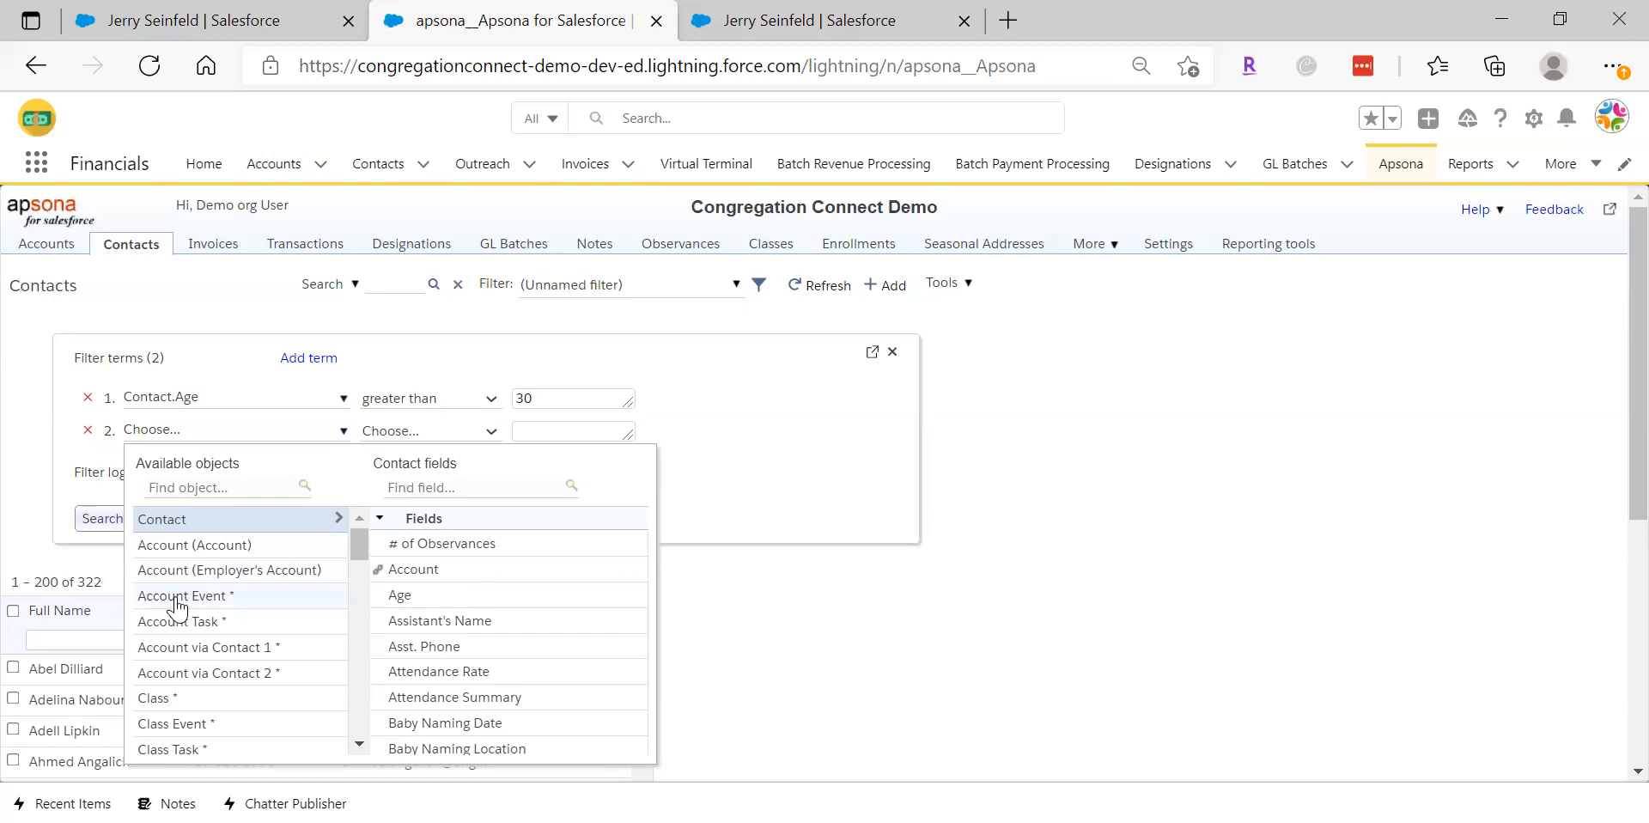
{"action": "left_click", "coordinate": [209, 546]}
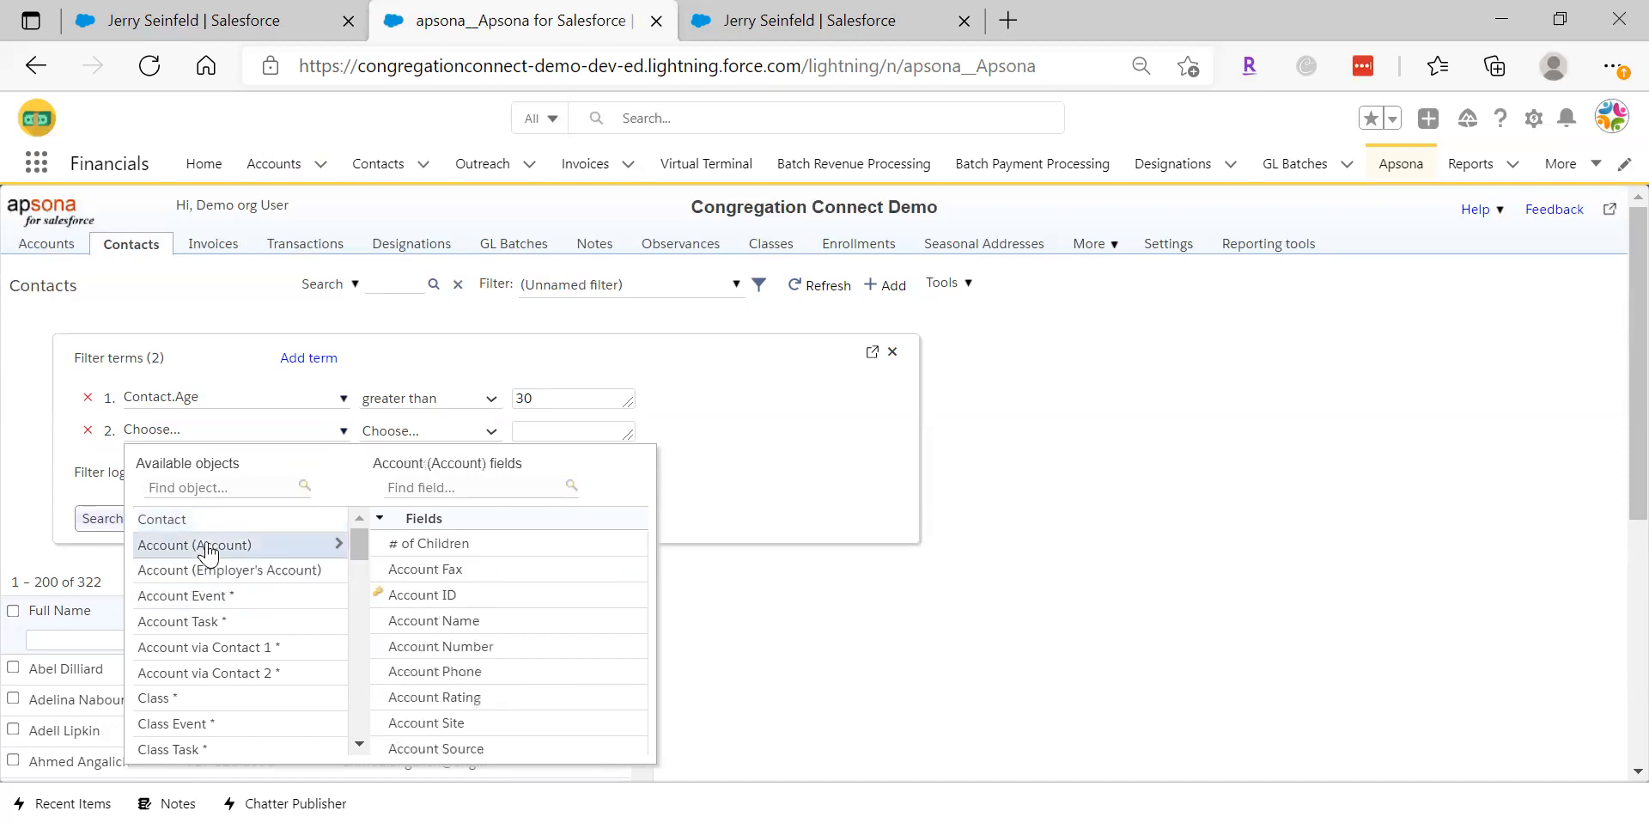
{"action": "left_click", "coordinate": [460, 487]}
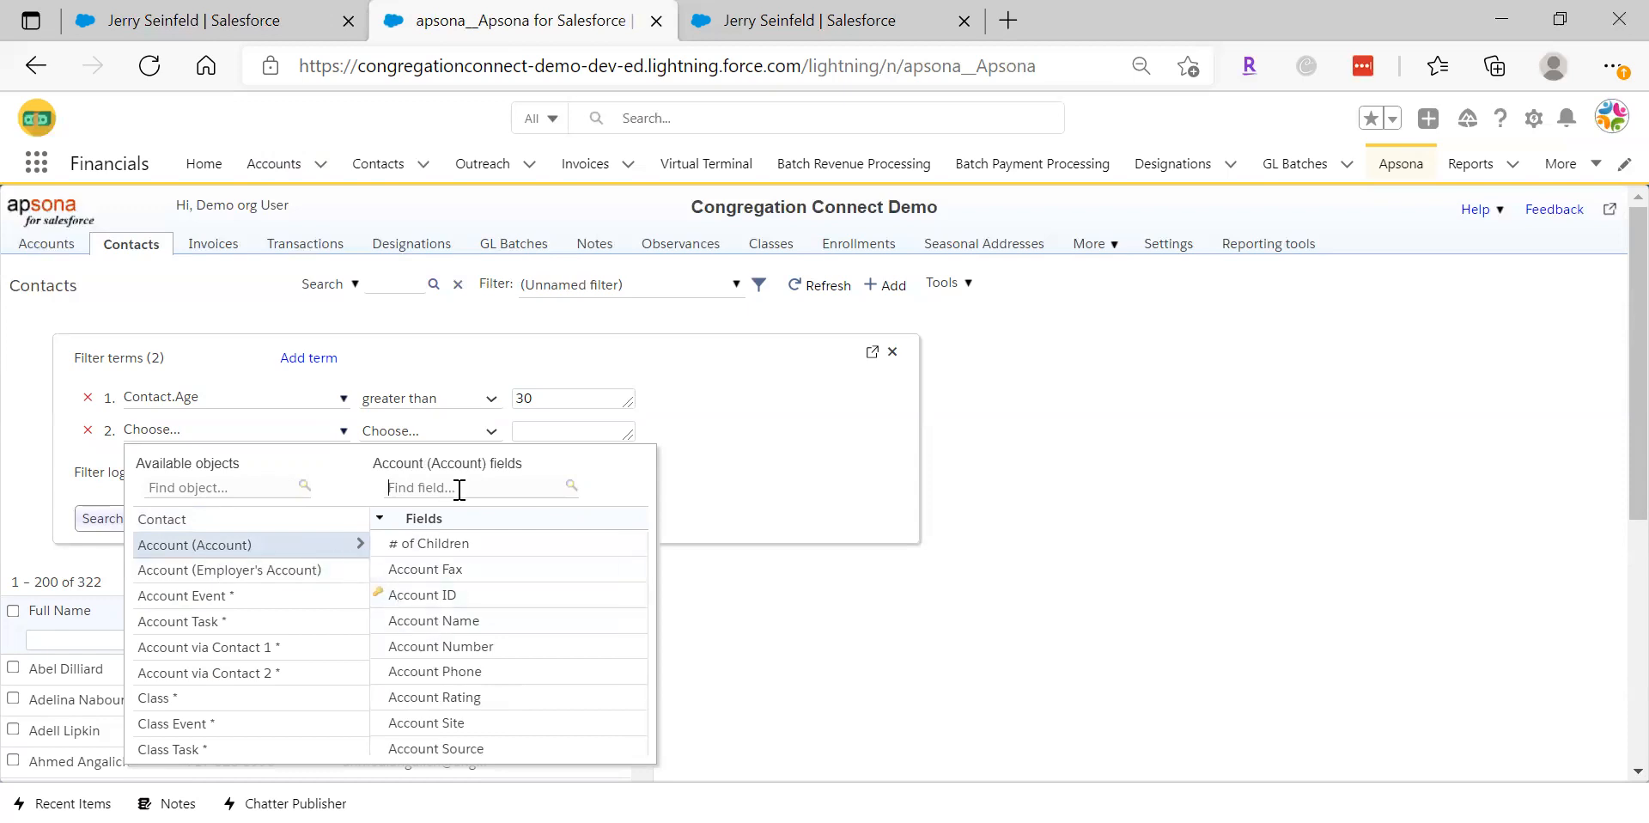
{"action": "type", "text": "billing"}
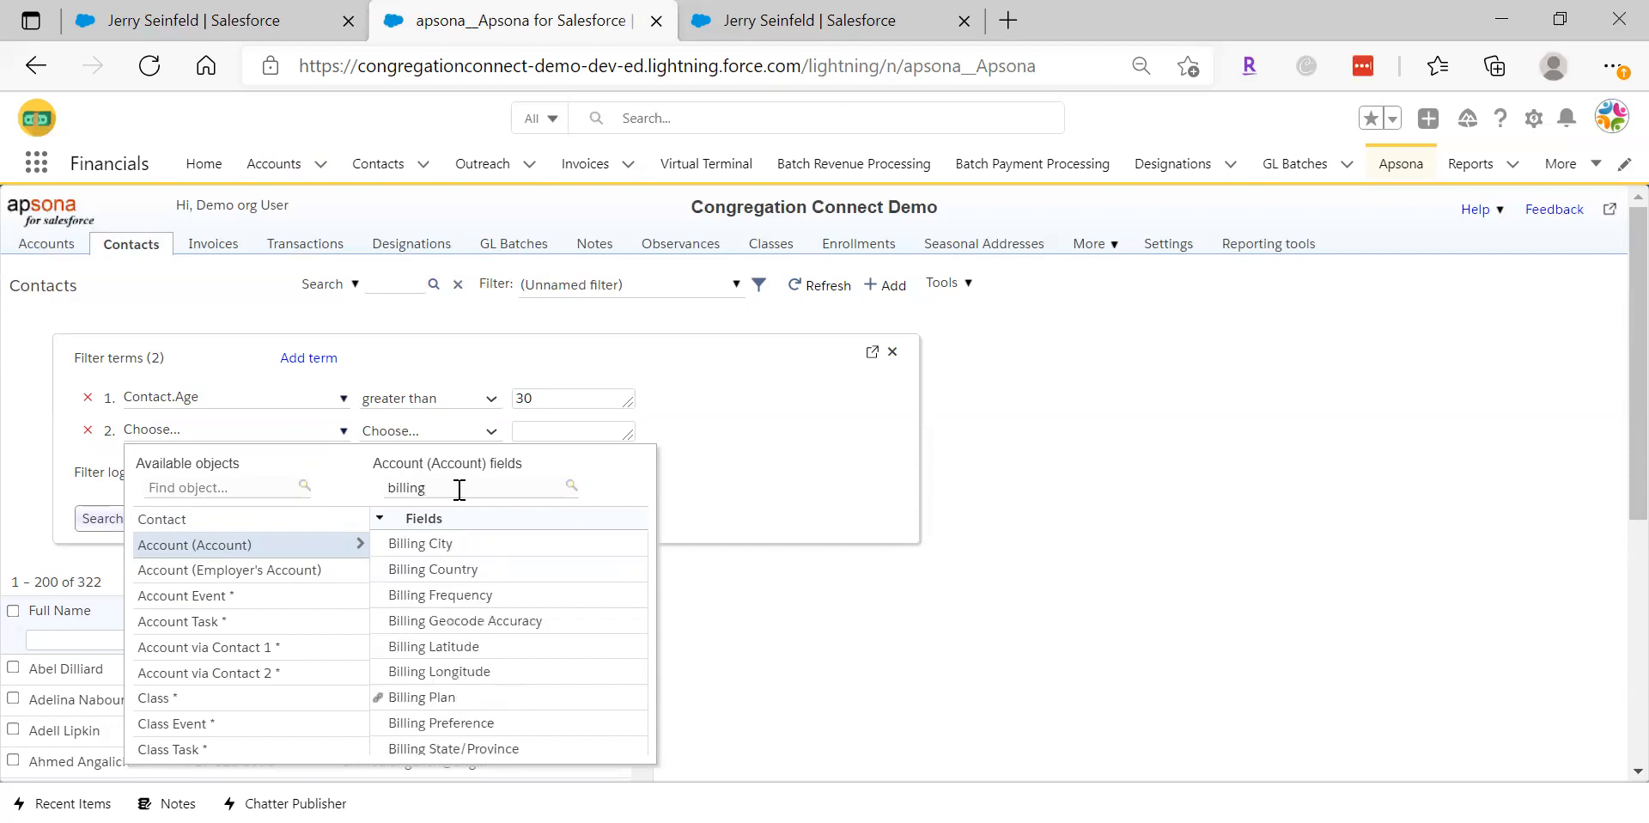
{"action": "left_click", "coordinate": [519, 750]}
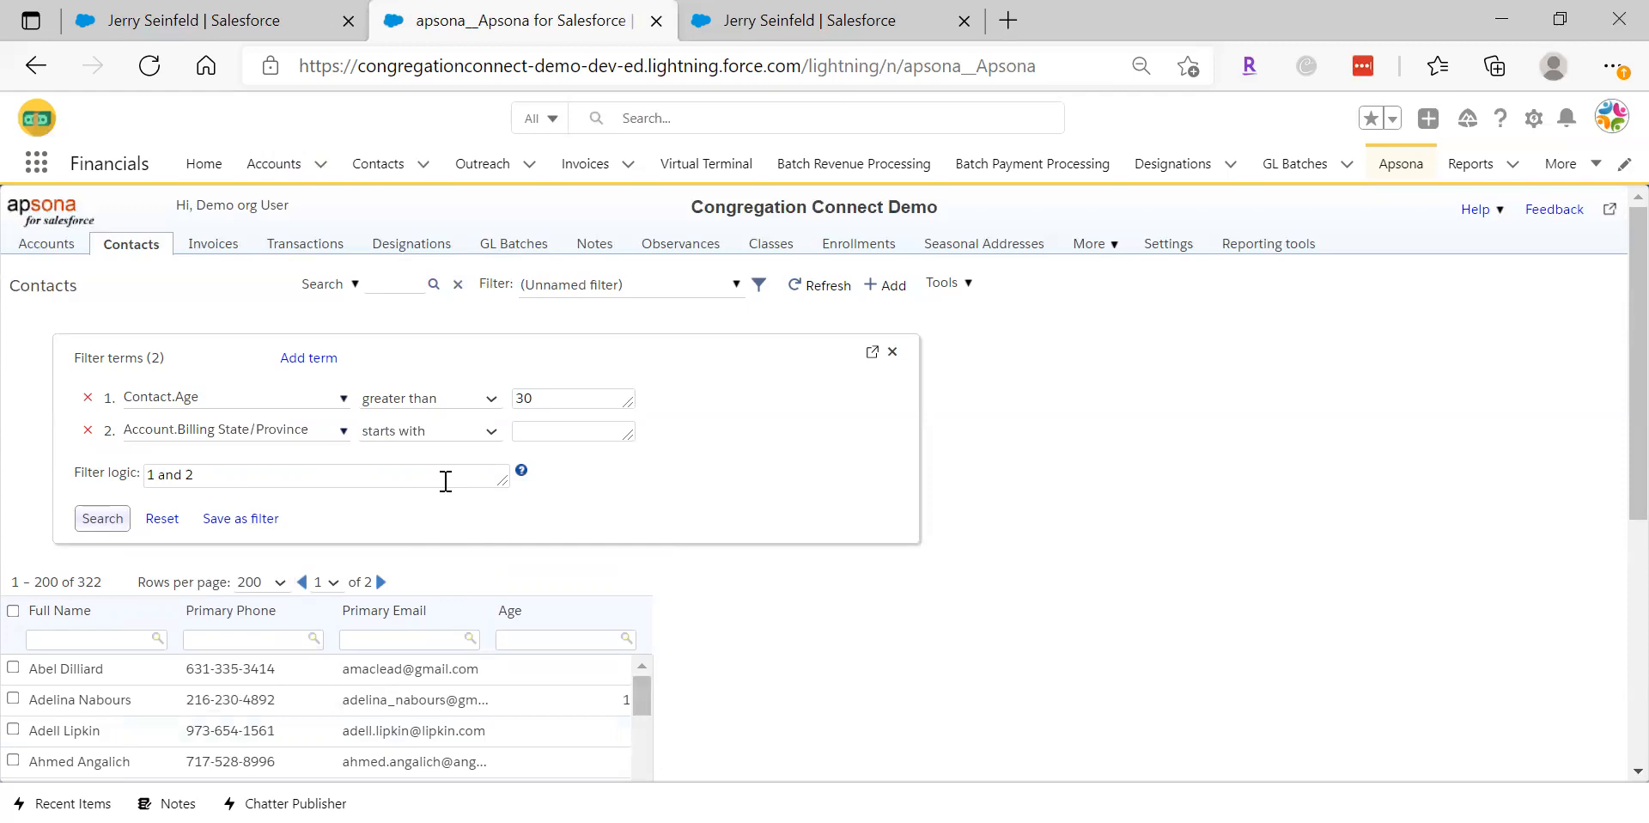
Set the Billing State/Province term to equals OK and run the search
{"action": "left_click", "coordinate": [490, 432]}
{"action": "scroll", "coordinate": [479, 320], "scroll_direction": "down", "scroll_amount": 1}
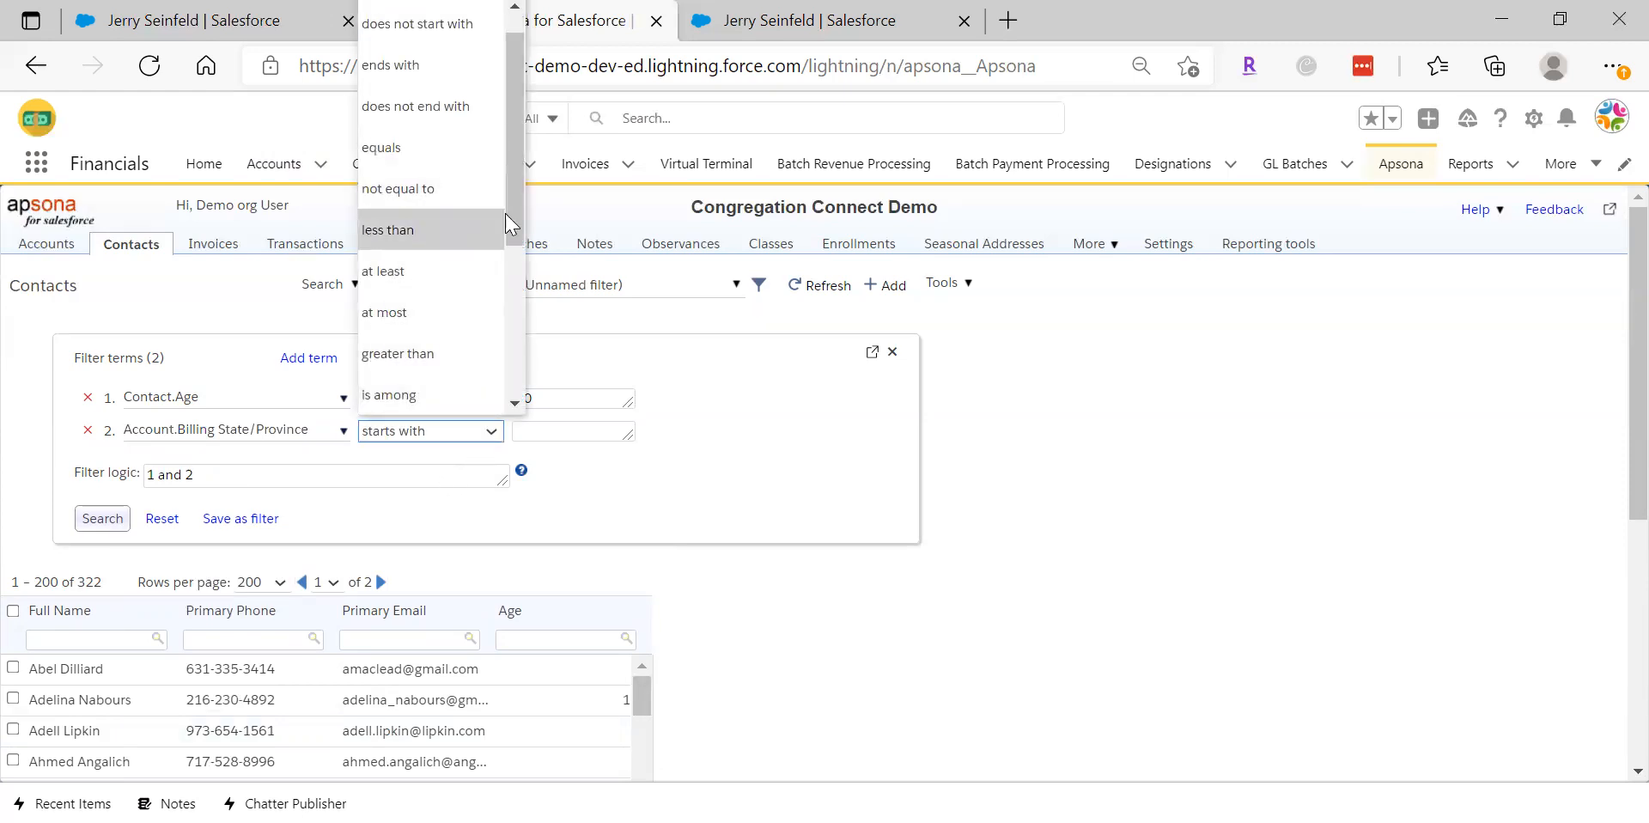
{"action": "left_click_drag", "start_coordinate": [515, 236], "coordinate": [508, 125]}
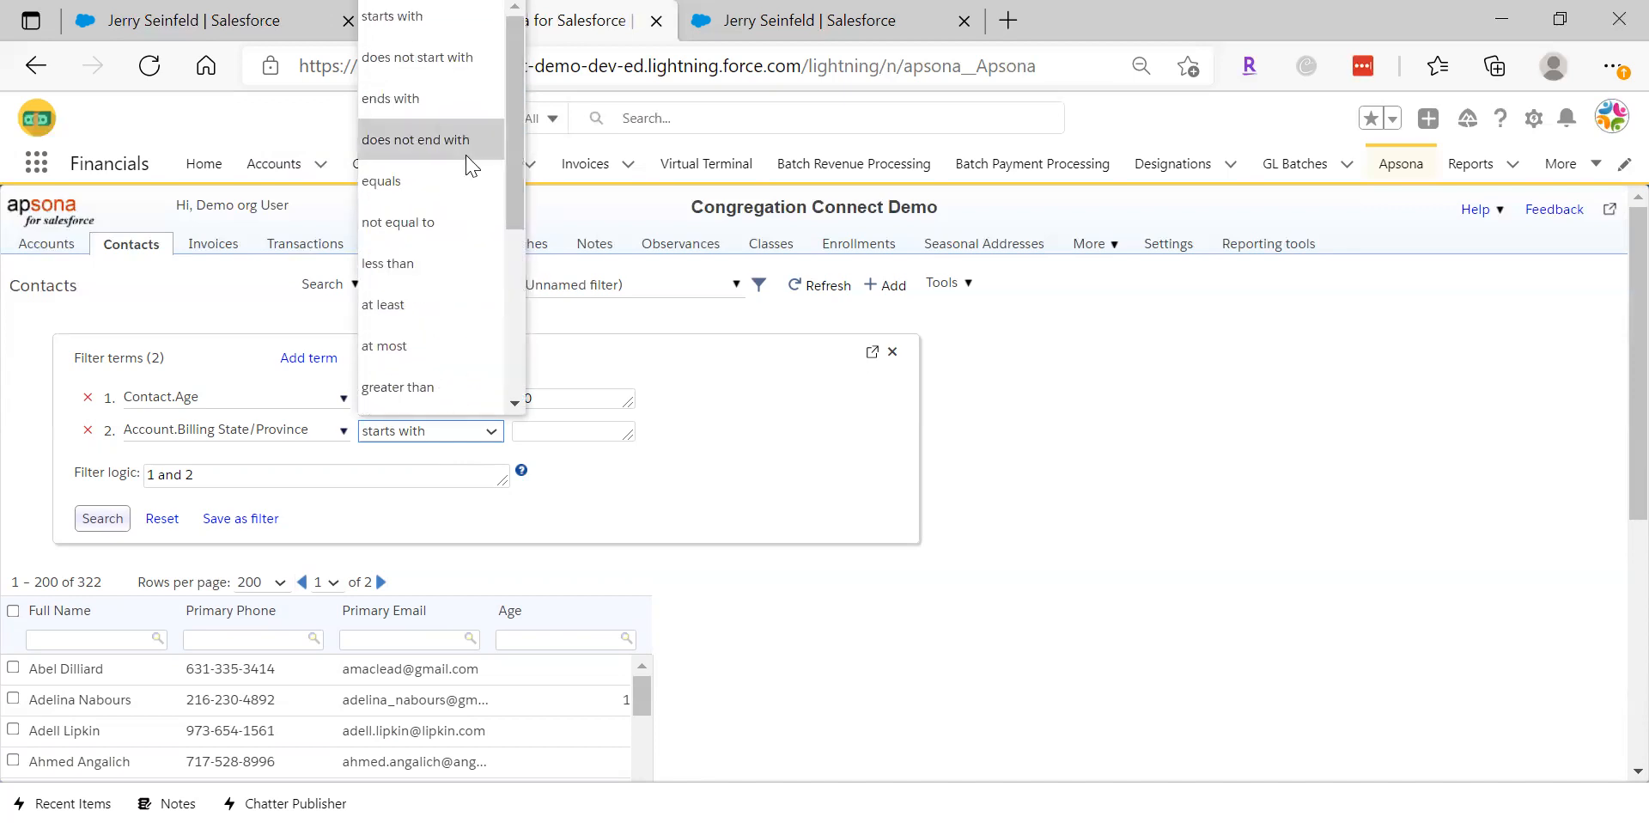
{"action": "left_click", "coordinate": [434, 189]}
{"action": "right_click", "coordinate": [550, 444]}
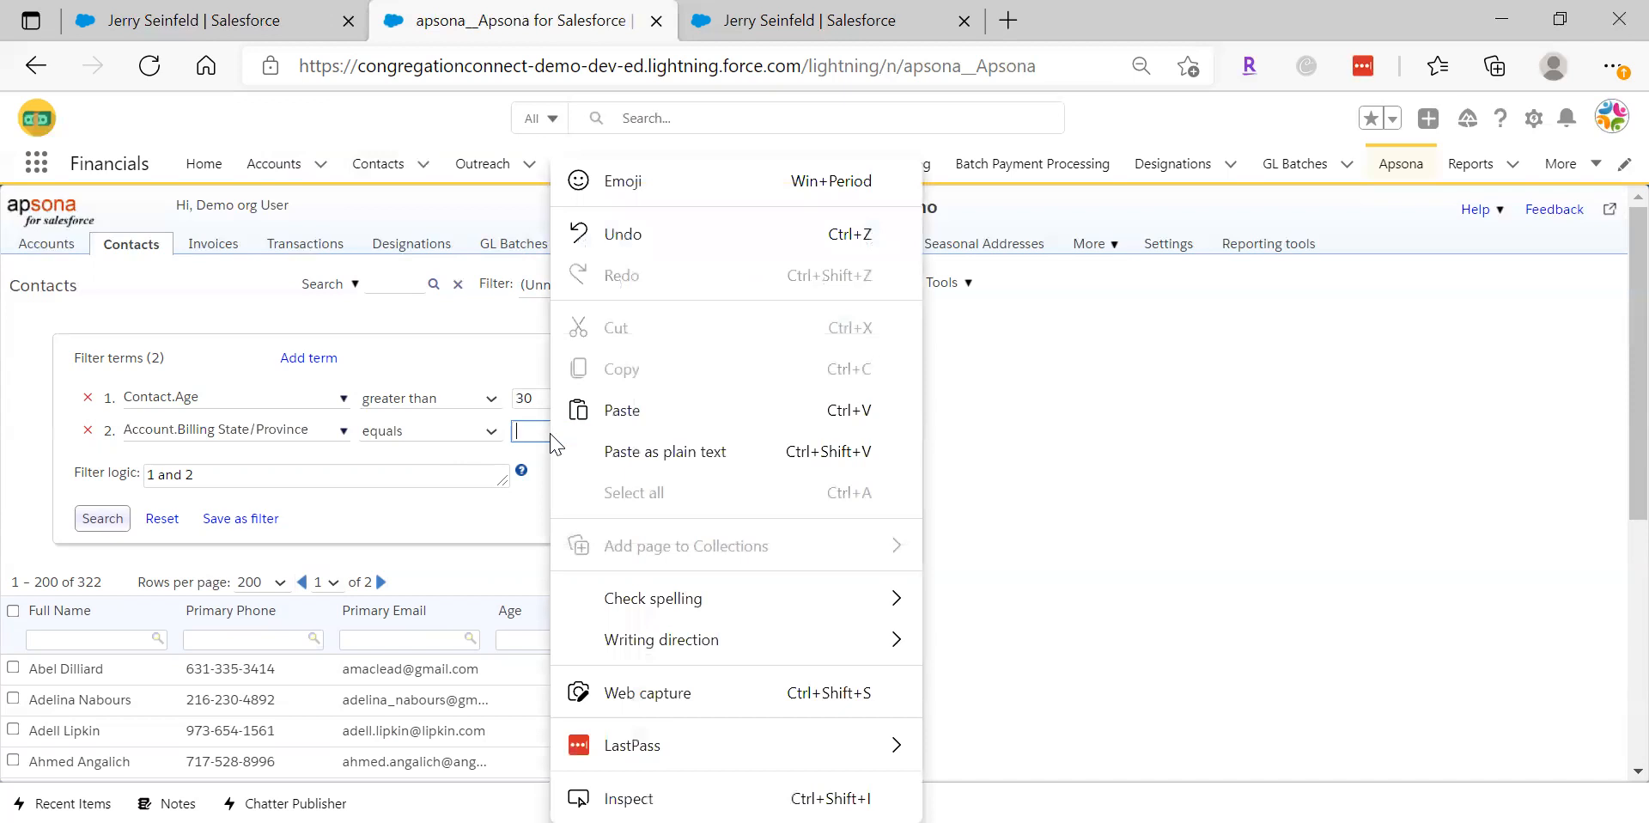
{"action": "left_click", "coordinate": [544, 434]}
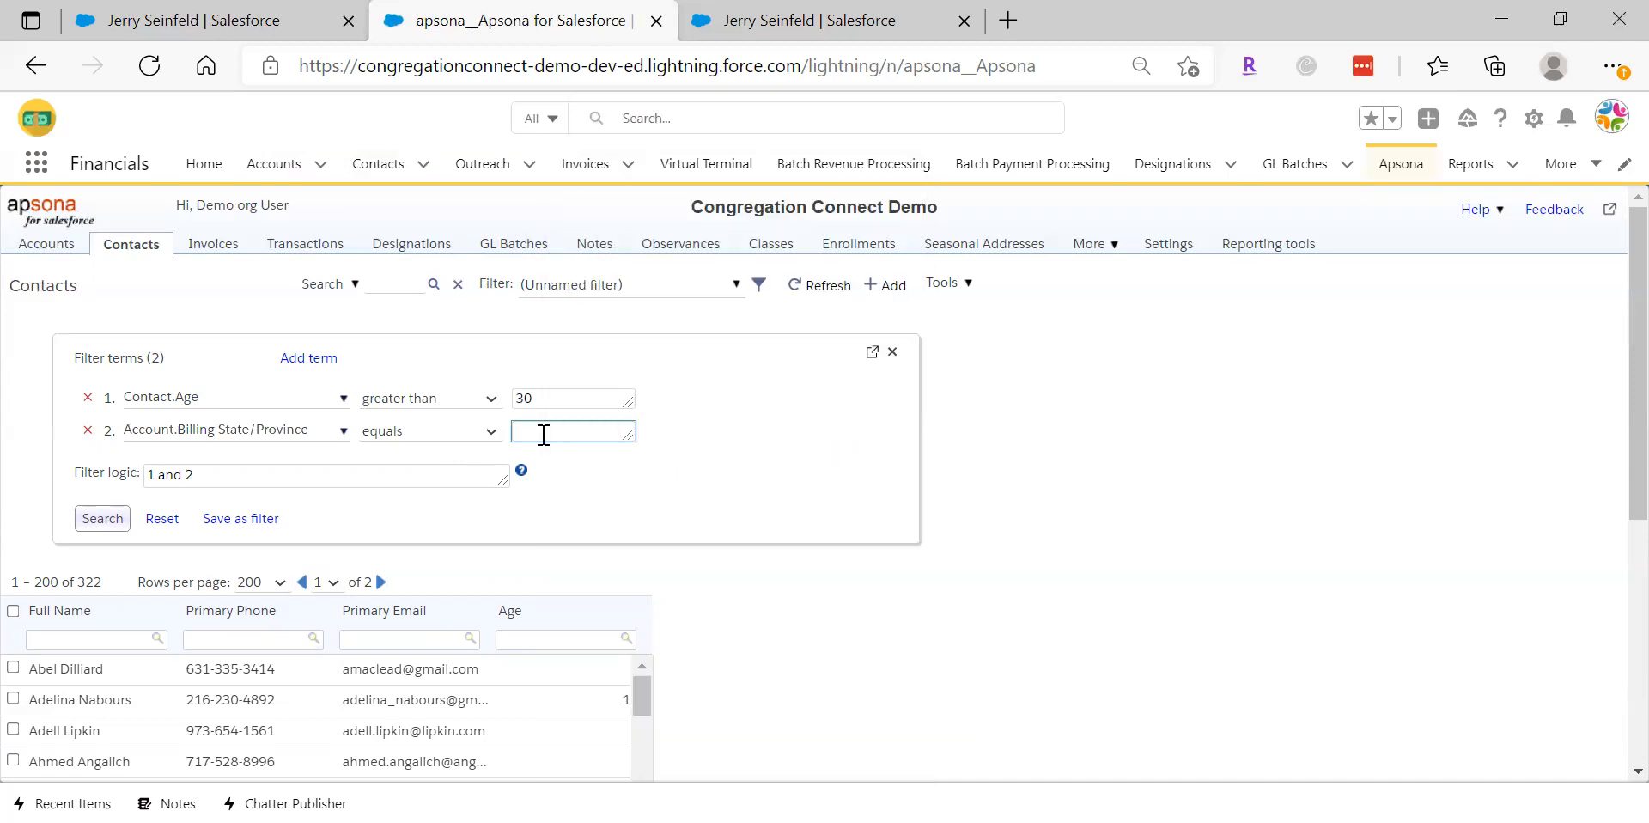
{"action": "type", "text": "OK"}
{"action": "left_click", "coordinate": [102, 524]}
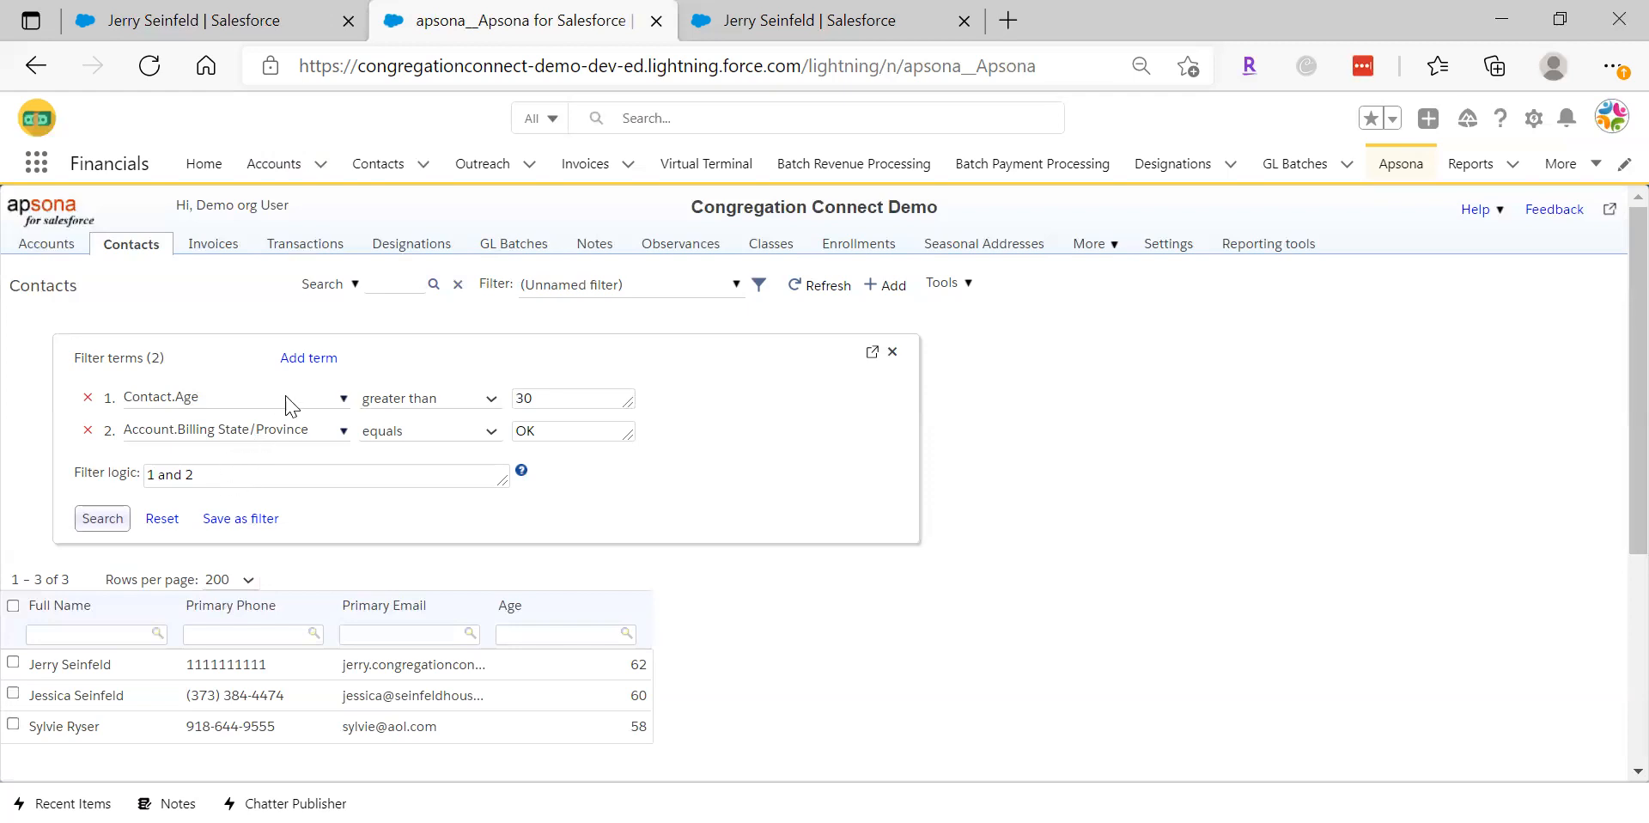
Add a third filter term, trying "or" before it in the filter logic and restoring 1 and 2 and 3
{"action": "left_click", "coordinate": [331, 360]}
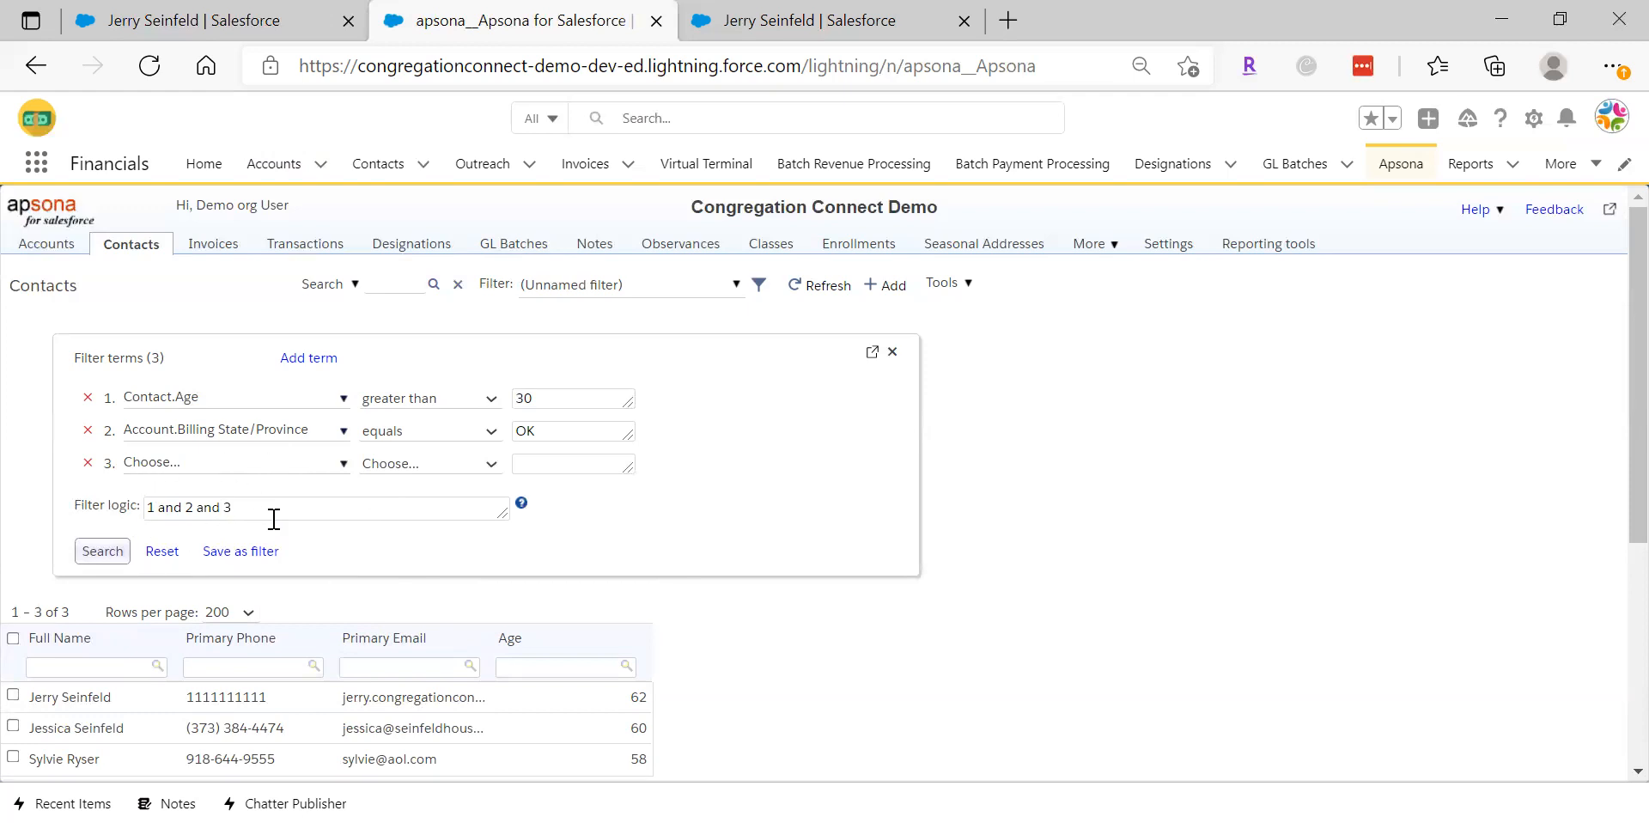
{"action": "double_click", "coordinate": [209, 507]}
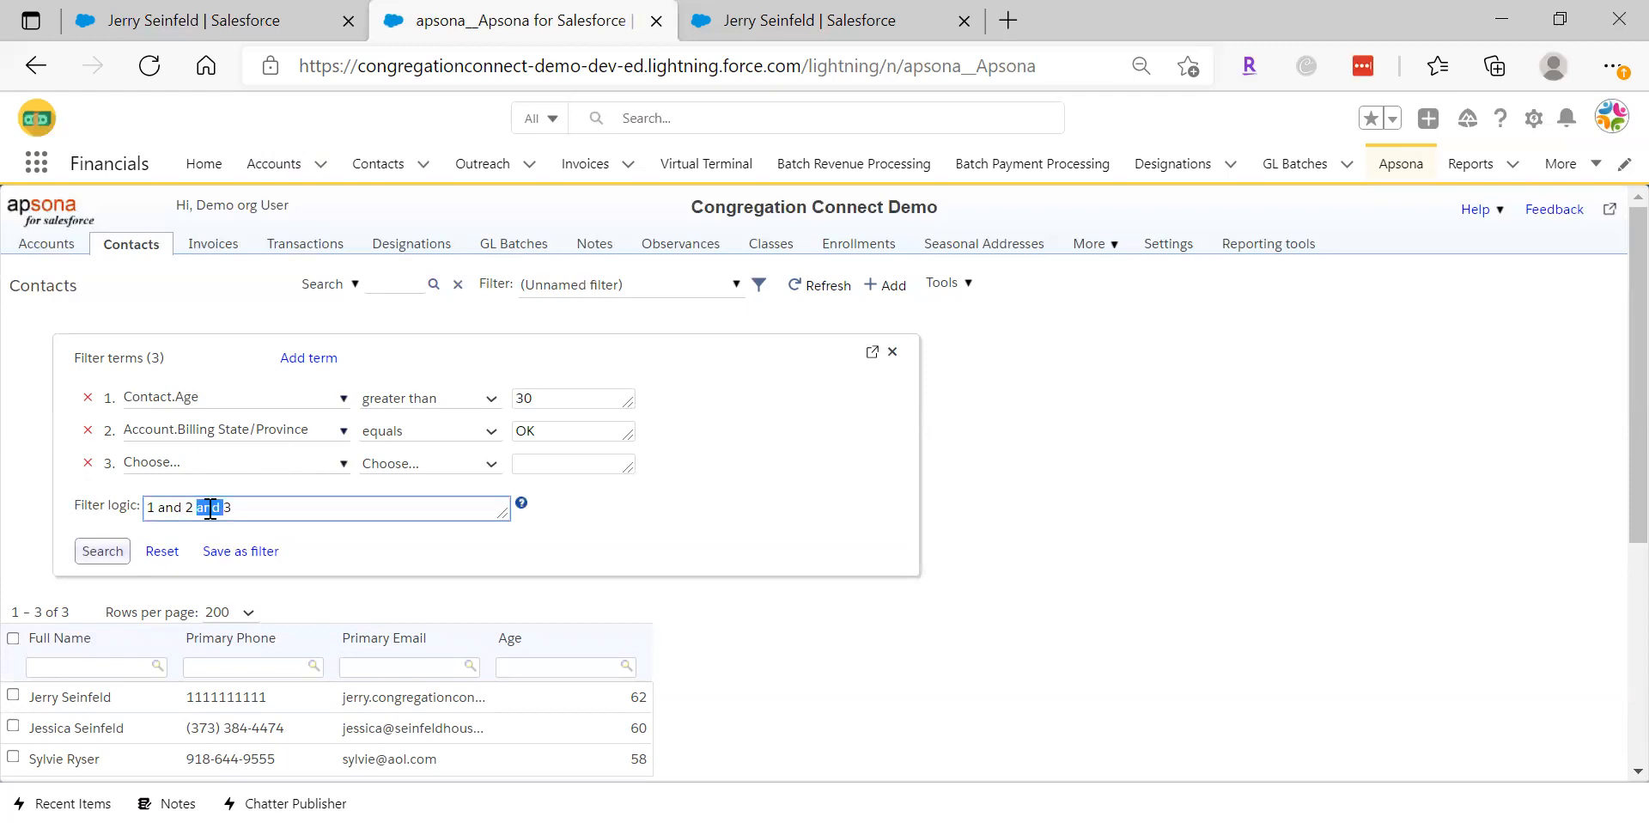
{"action": "type", "text": "or"}
{"action": "key", "text": "BackSpace"}
{"action": "key", "text": "BackSpace"}
{"action": "type", "text": "and"}
{"action": "left_click", "coordinate": [333, 465]}
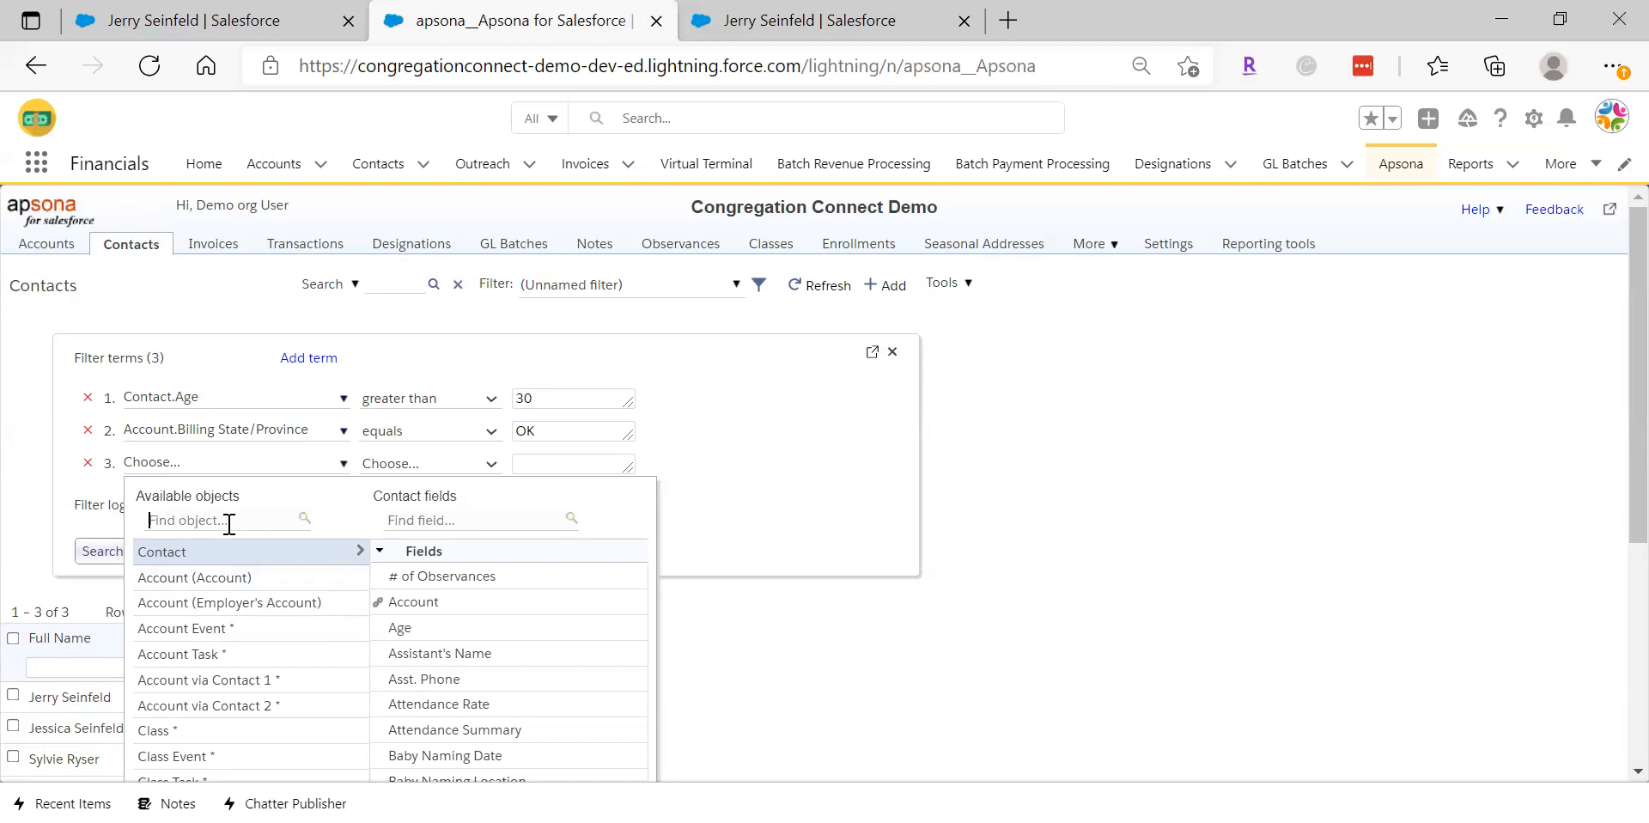
{"action": "type", "text": "enrollm"}
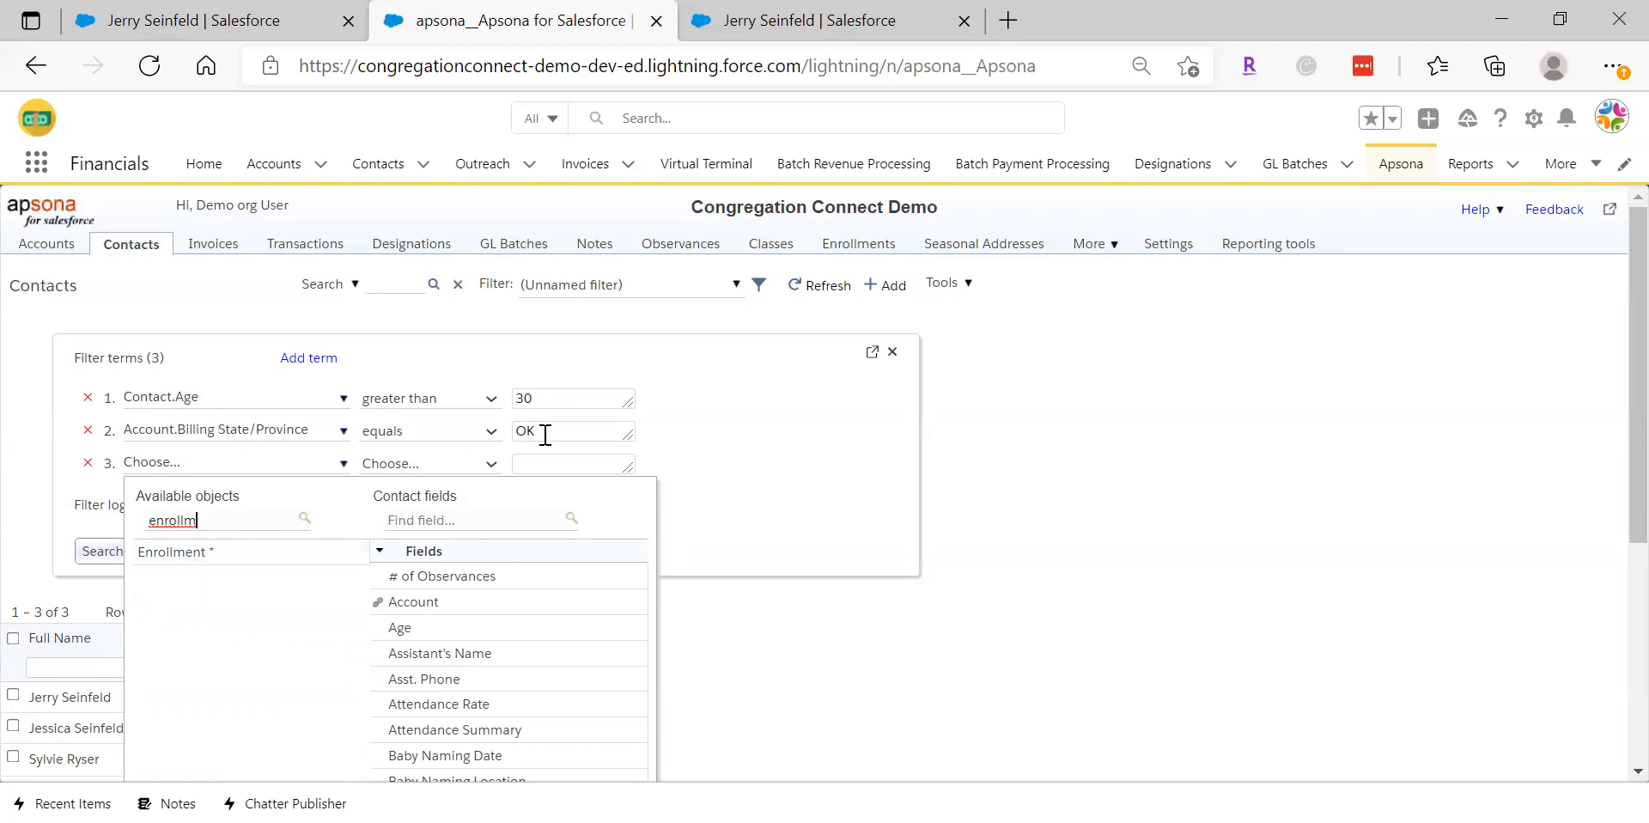
{"action": "left_click", "coordinate": [177, 560]}
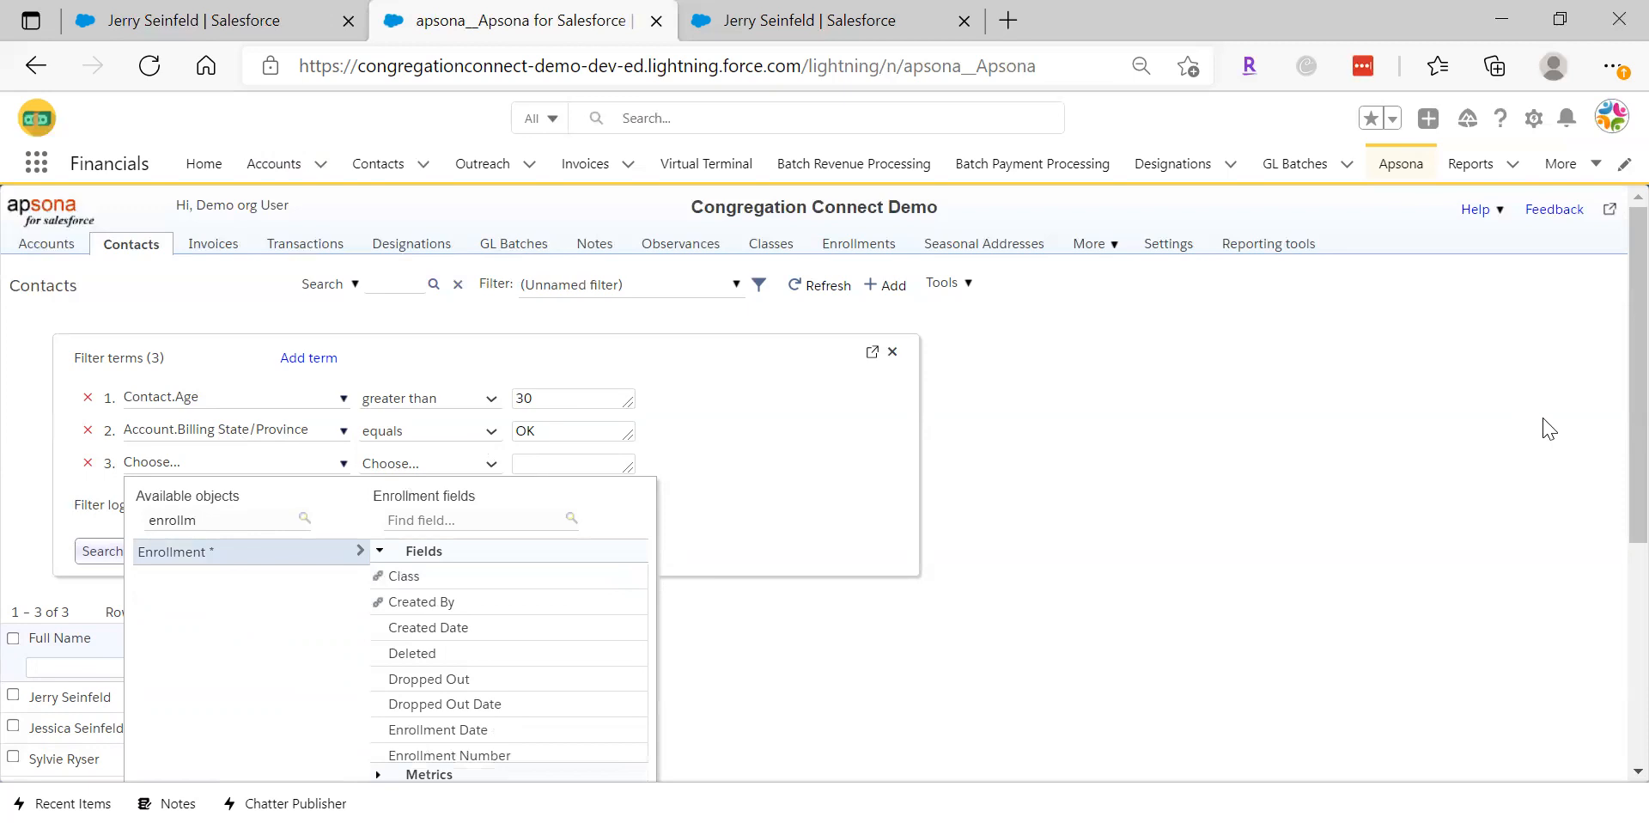
{"action": "scroll", "coordinate": [1606, 319], "scroll_direction": "down", "scroll_amount": 2}
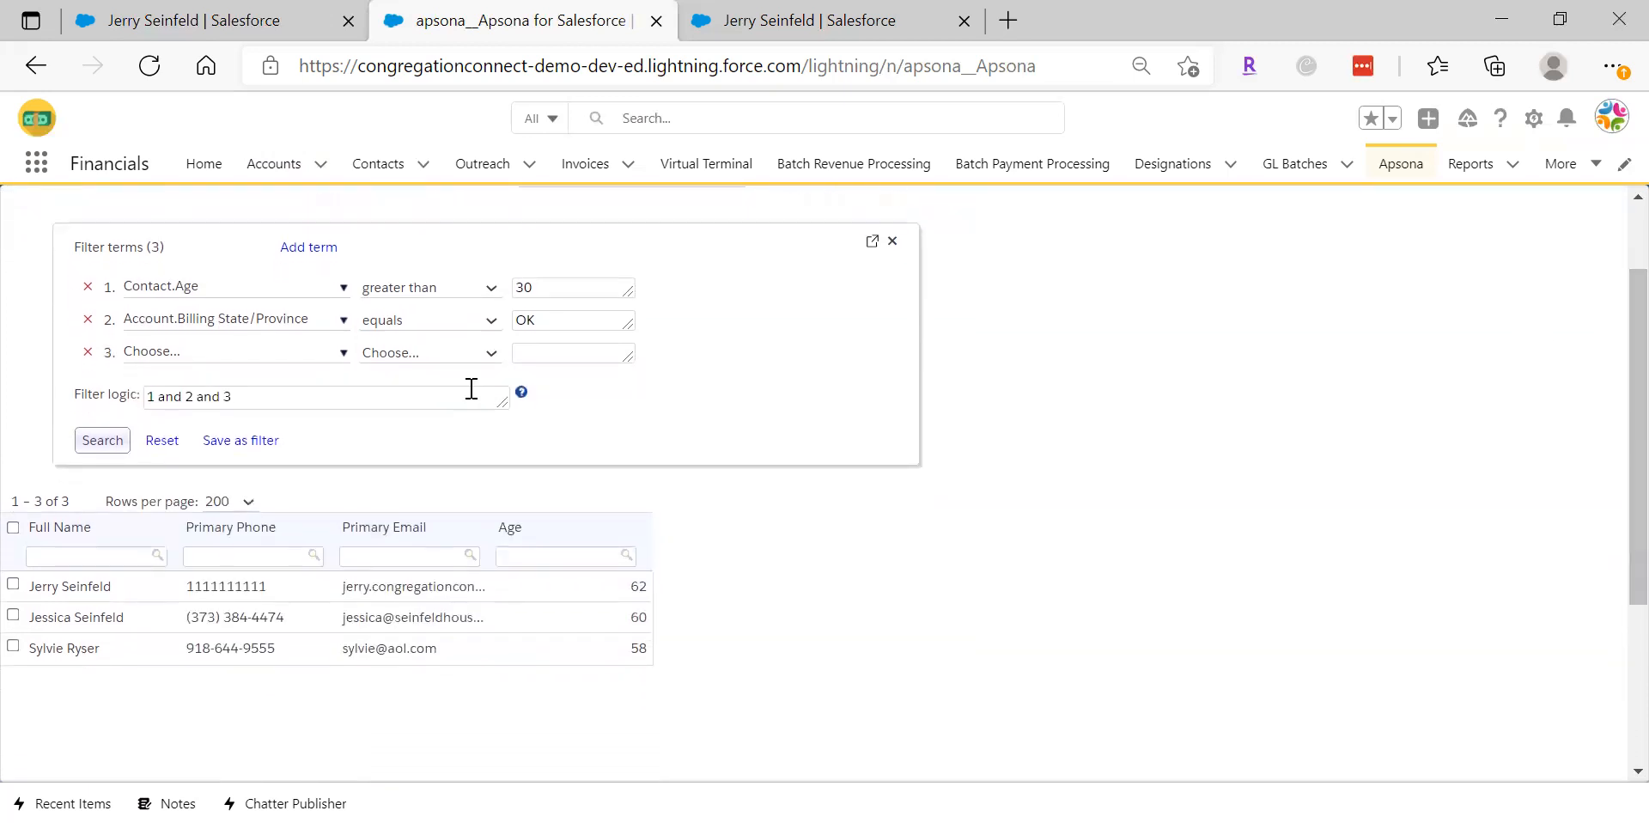
Choose the Enrollment object's # Records metric for the third filter term
{"action": "left_click", "coordinate": [343, 354]}
{"action": "left_click", "coordinate": [238, 410]}
{"action": "type", "text": "enrollme"}
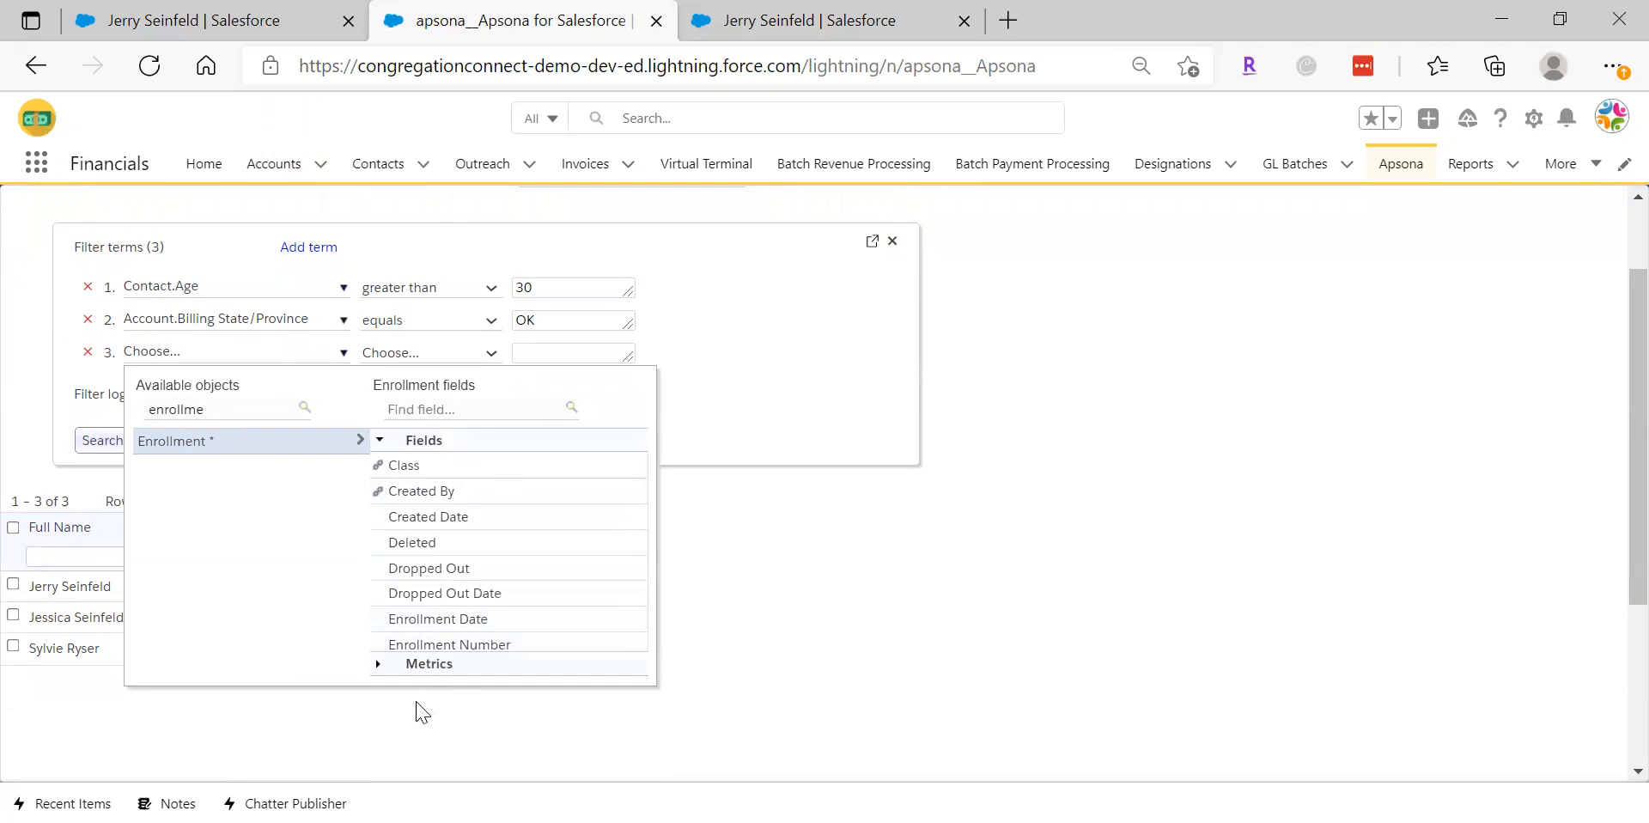
{"action": "left_click", "coordinate": [378, 666]}
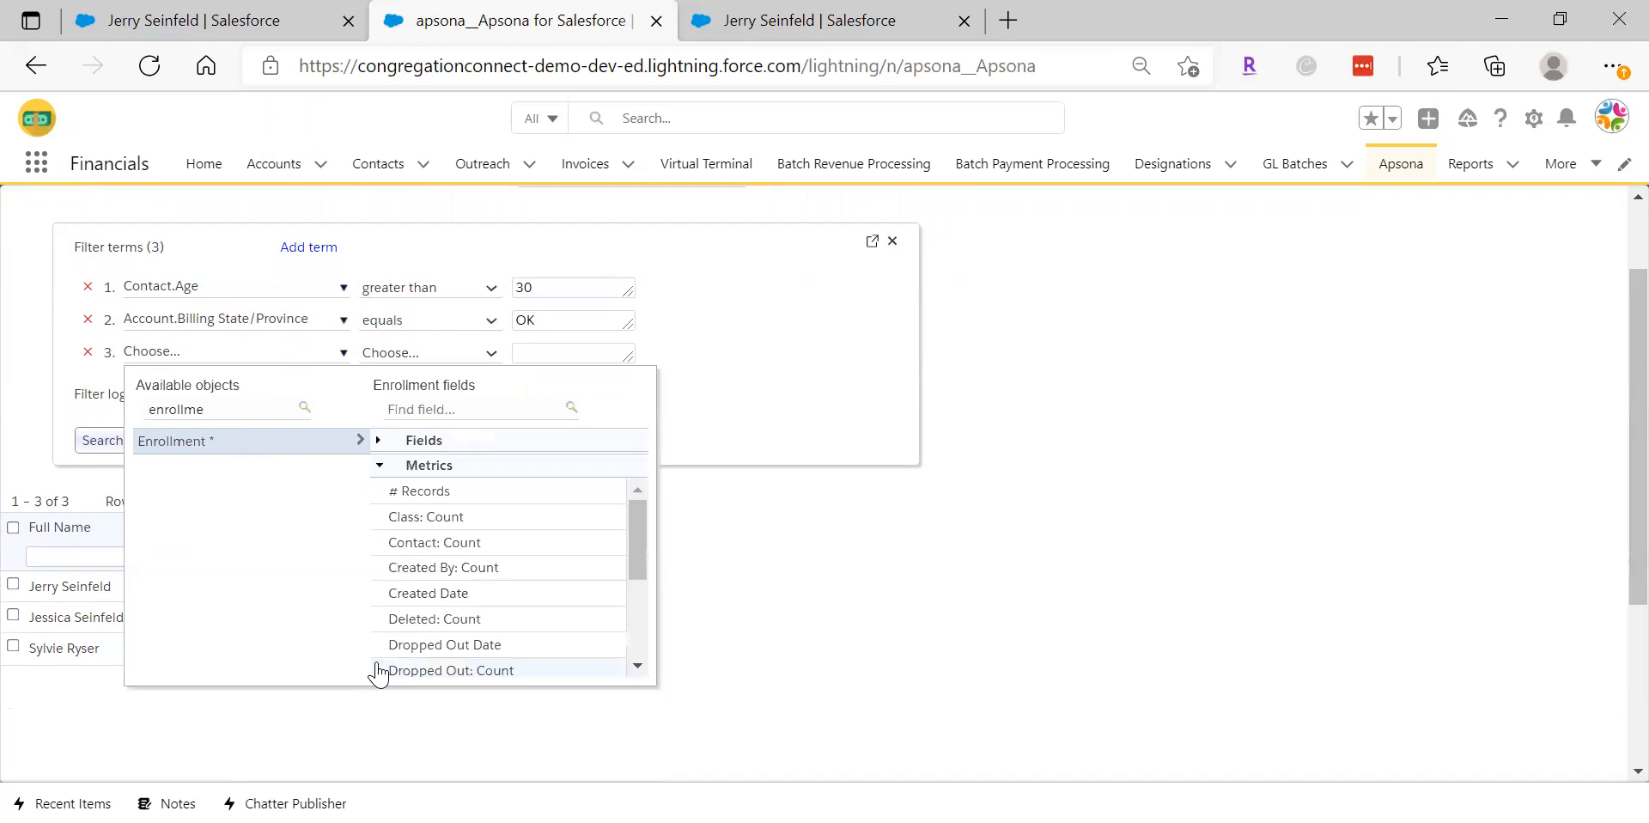
{"action": "left_click", "coordinate": [412, 494]}
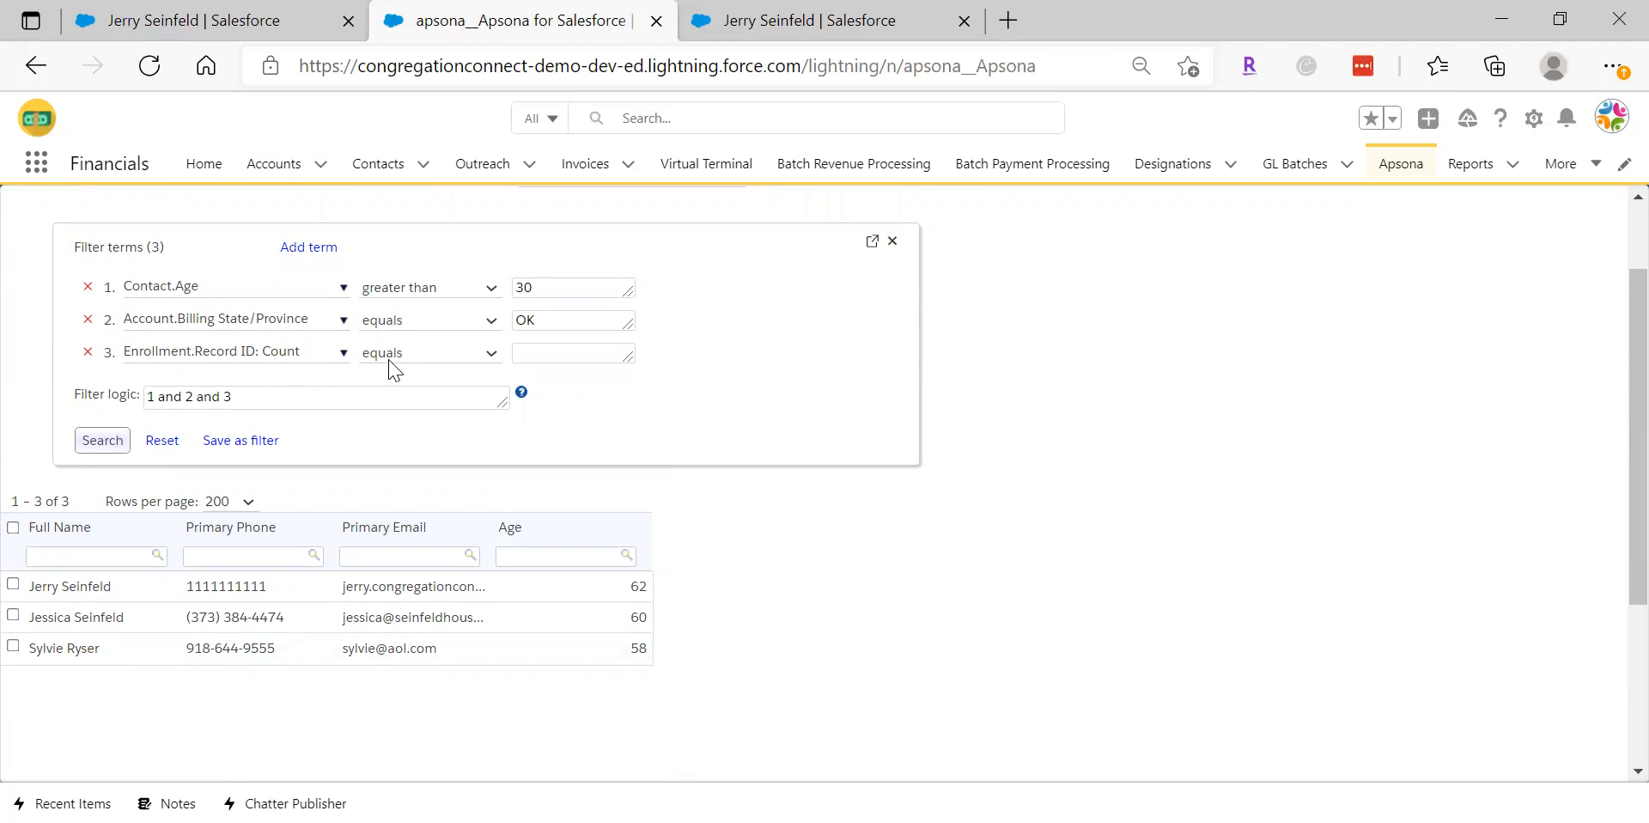
Set the enrollment record count term to at least 1 and run the search
{"action": "left_click", "coordinate": [426, 358]}
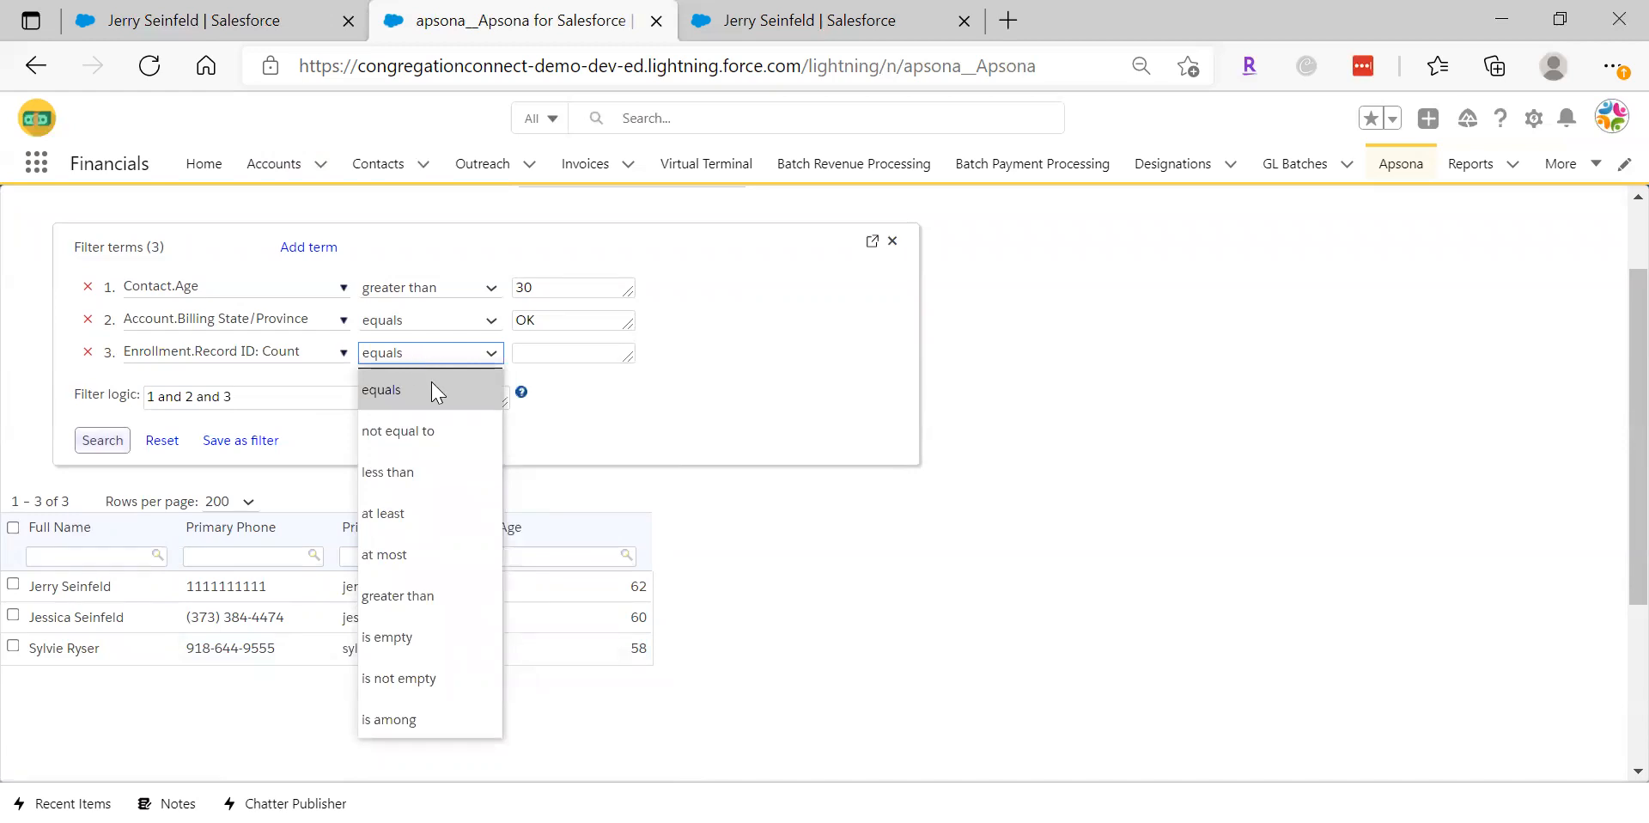
{"action": "left_click", "coordinate": [407, 513]}
{"action": "left_click", "coordinate": [557, 354]}
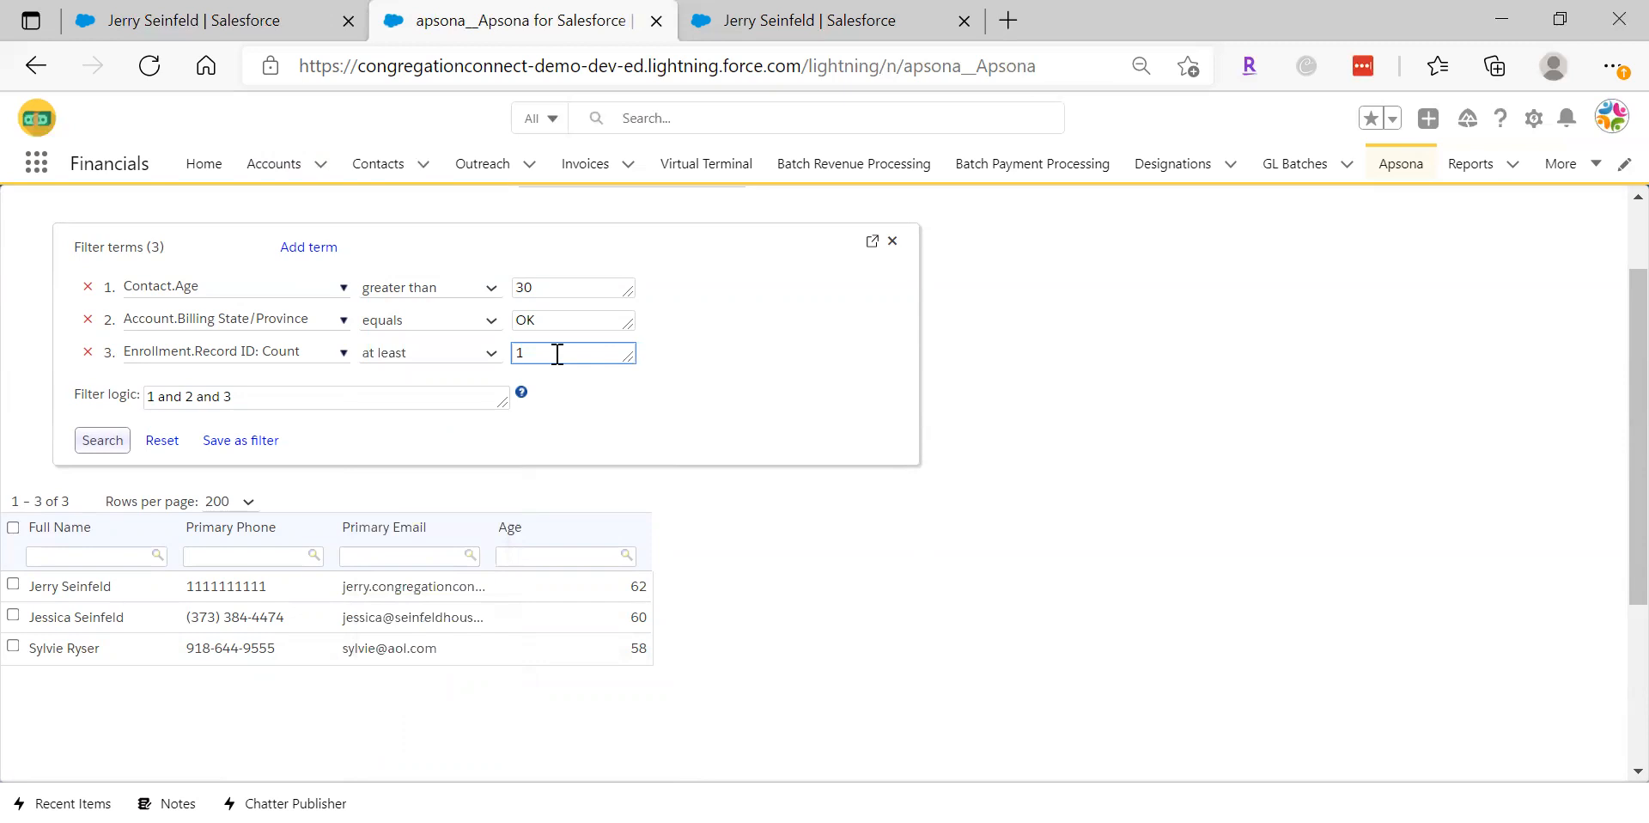
{"action": "left_click", "coordinate": [105, 442]}
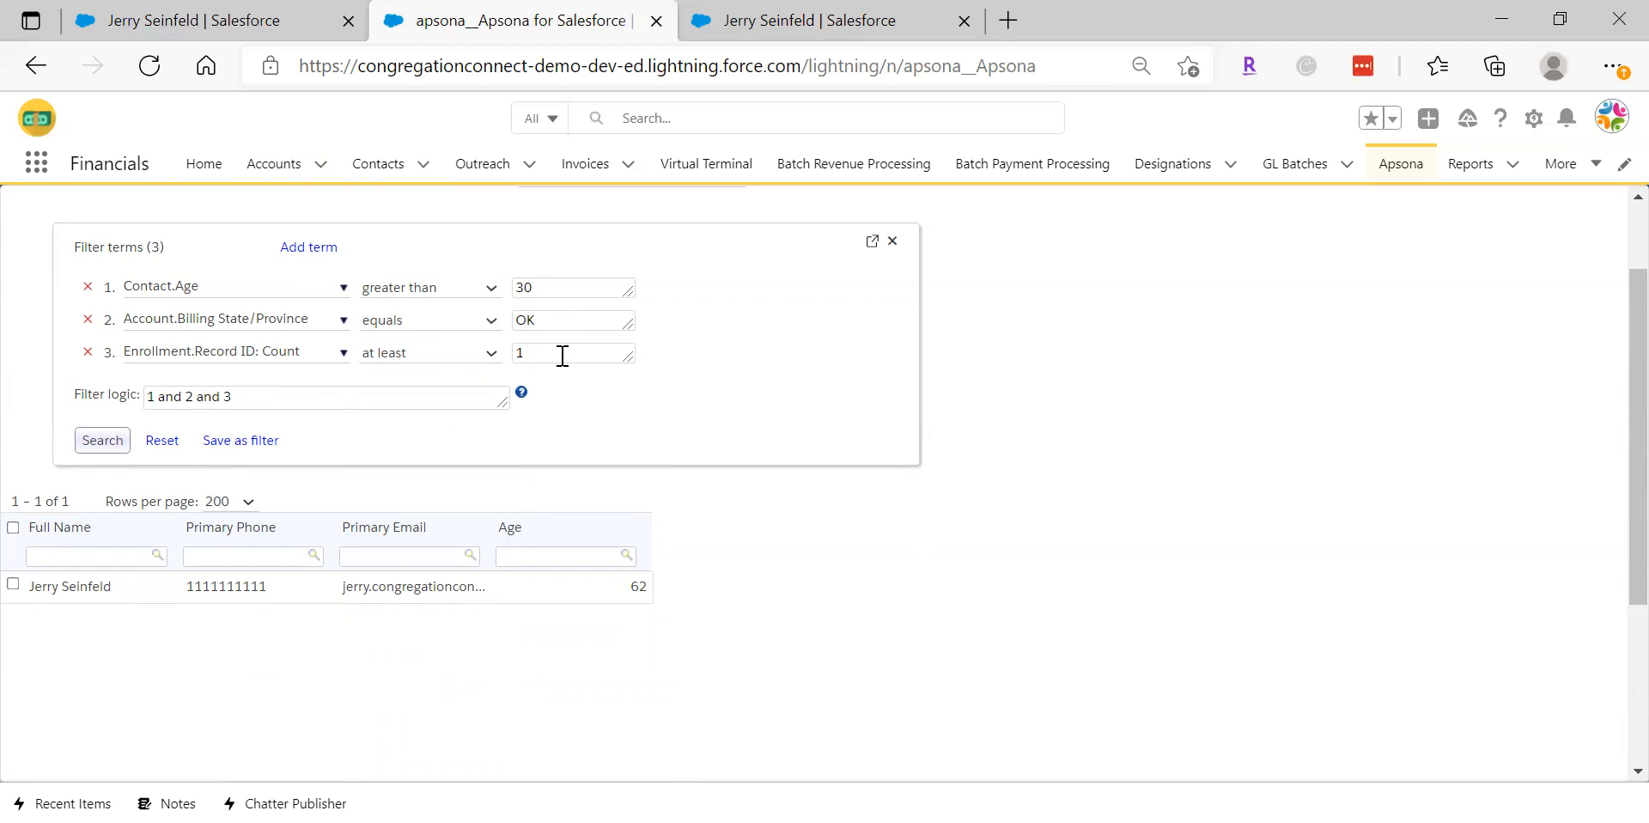
Show the matching contact's details and open its Salesforce record from the Contact ID
{"action": "left_click", "coordinate": [90, 591]}
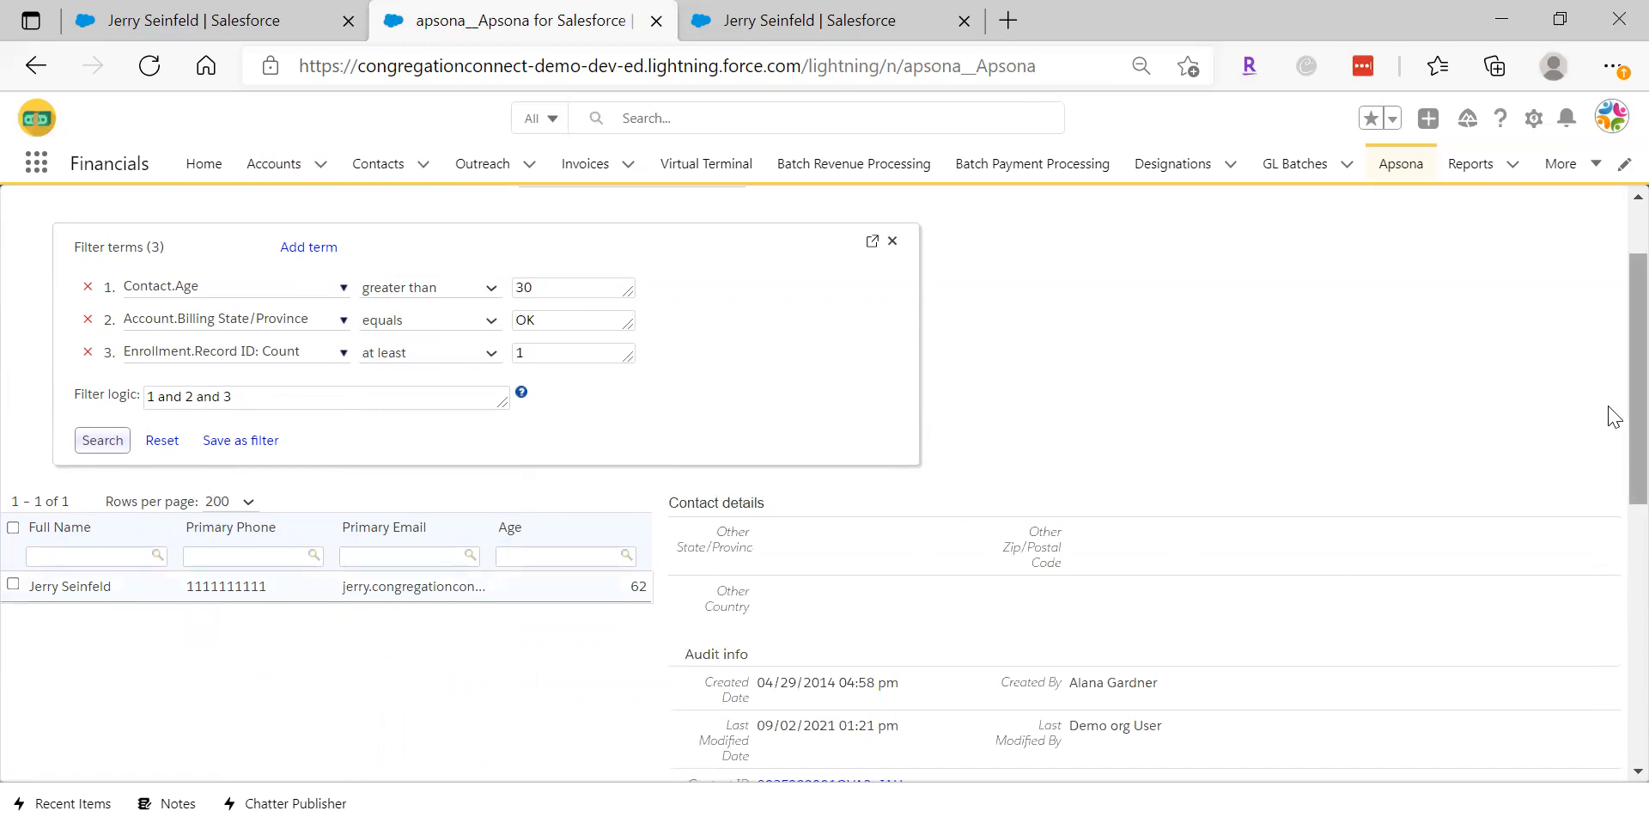
{"action": "scroll", "coordinate": [1611, 430], "scroll_direction": "down", "scroll_amount": 3}
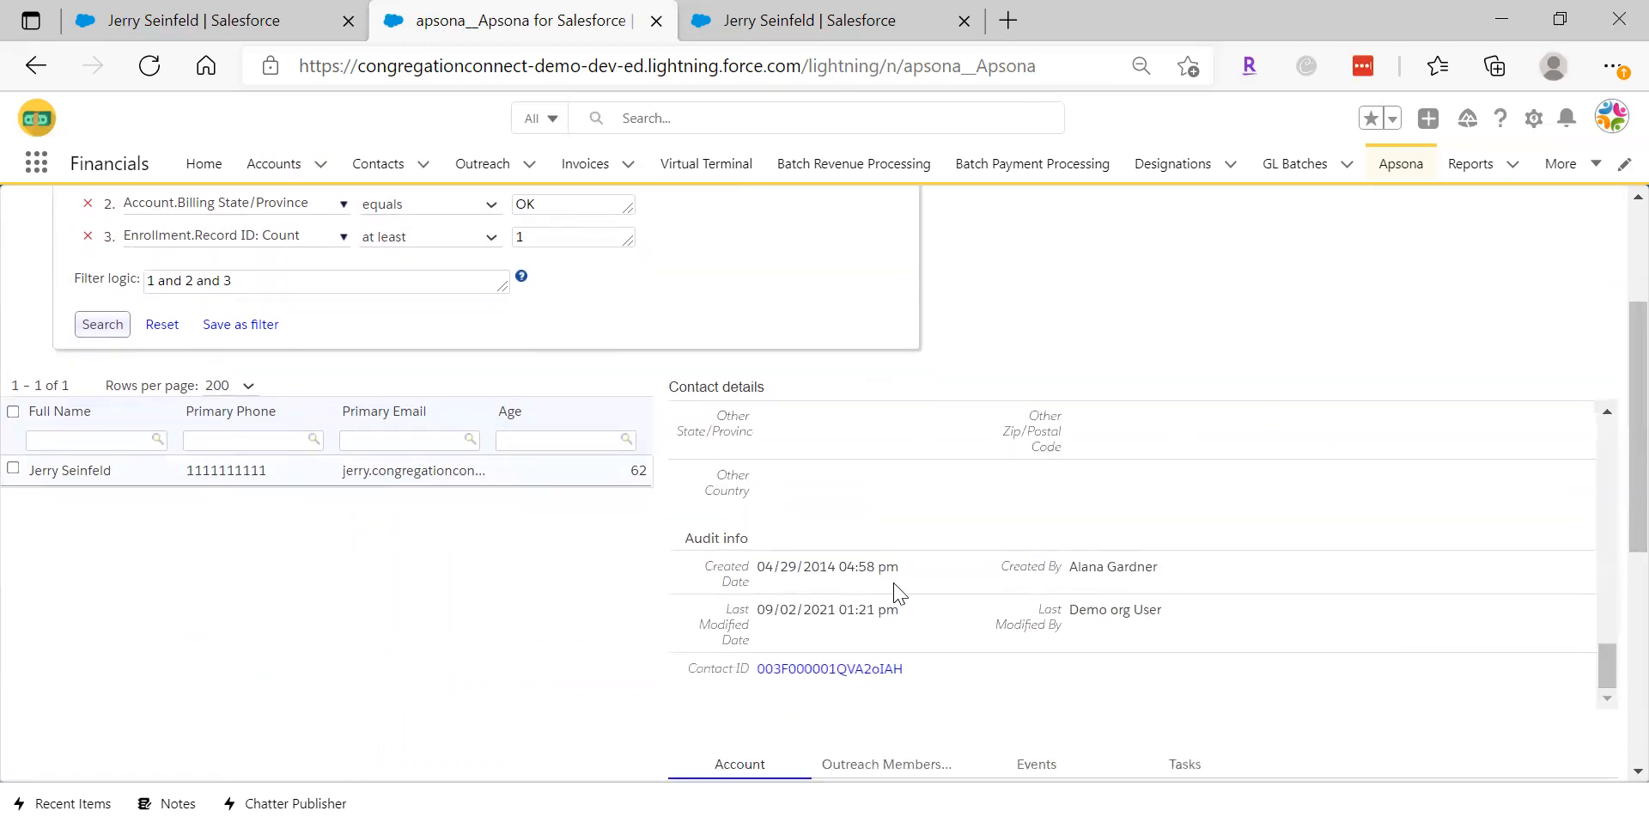
{"action": "left_click", "coordinate": [838, 670]}
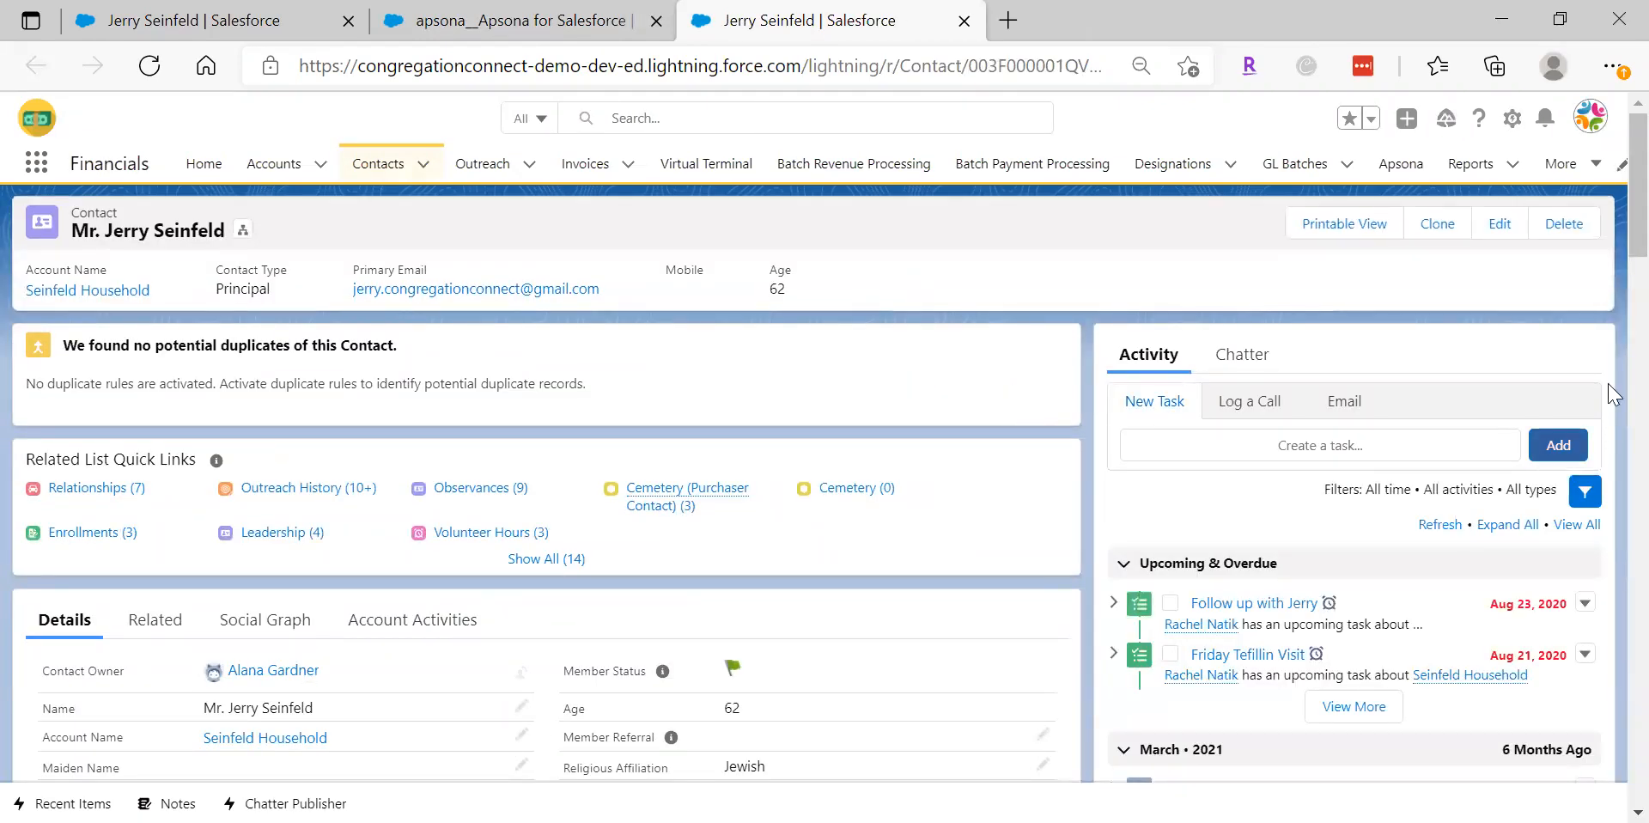
Open the contact's household account and check the state in its billing address
{"action": "scroll", "coordinate": [1611, 202], "scroll_direction": "down", "scroll_amount": 4}
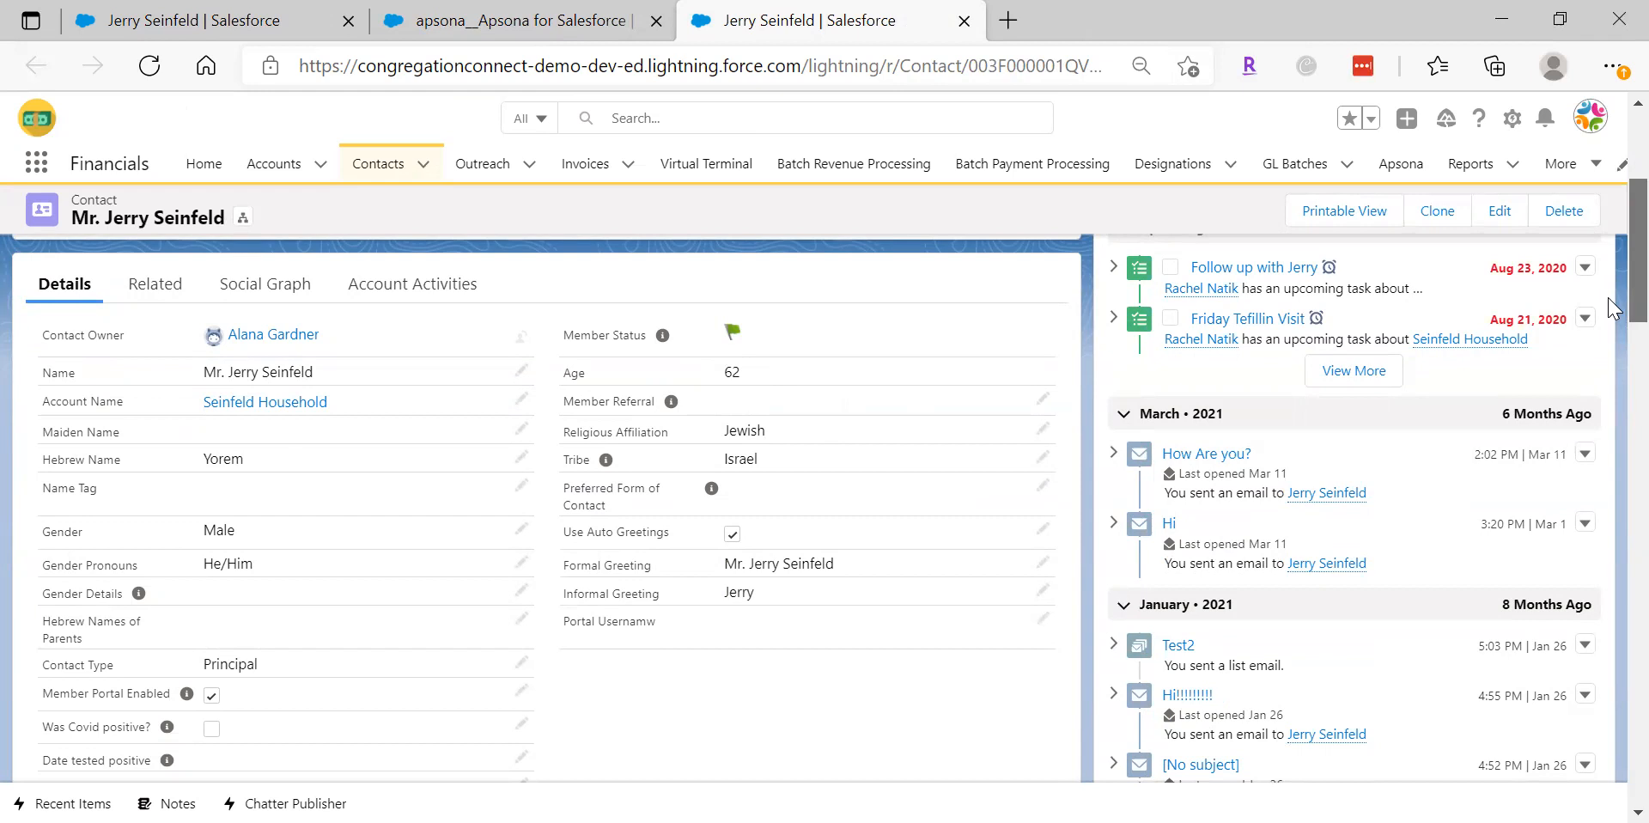
{"action": "left_click_drag", "start_coordinate": [1611, 307], "coordinate": [1608, 225]}
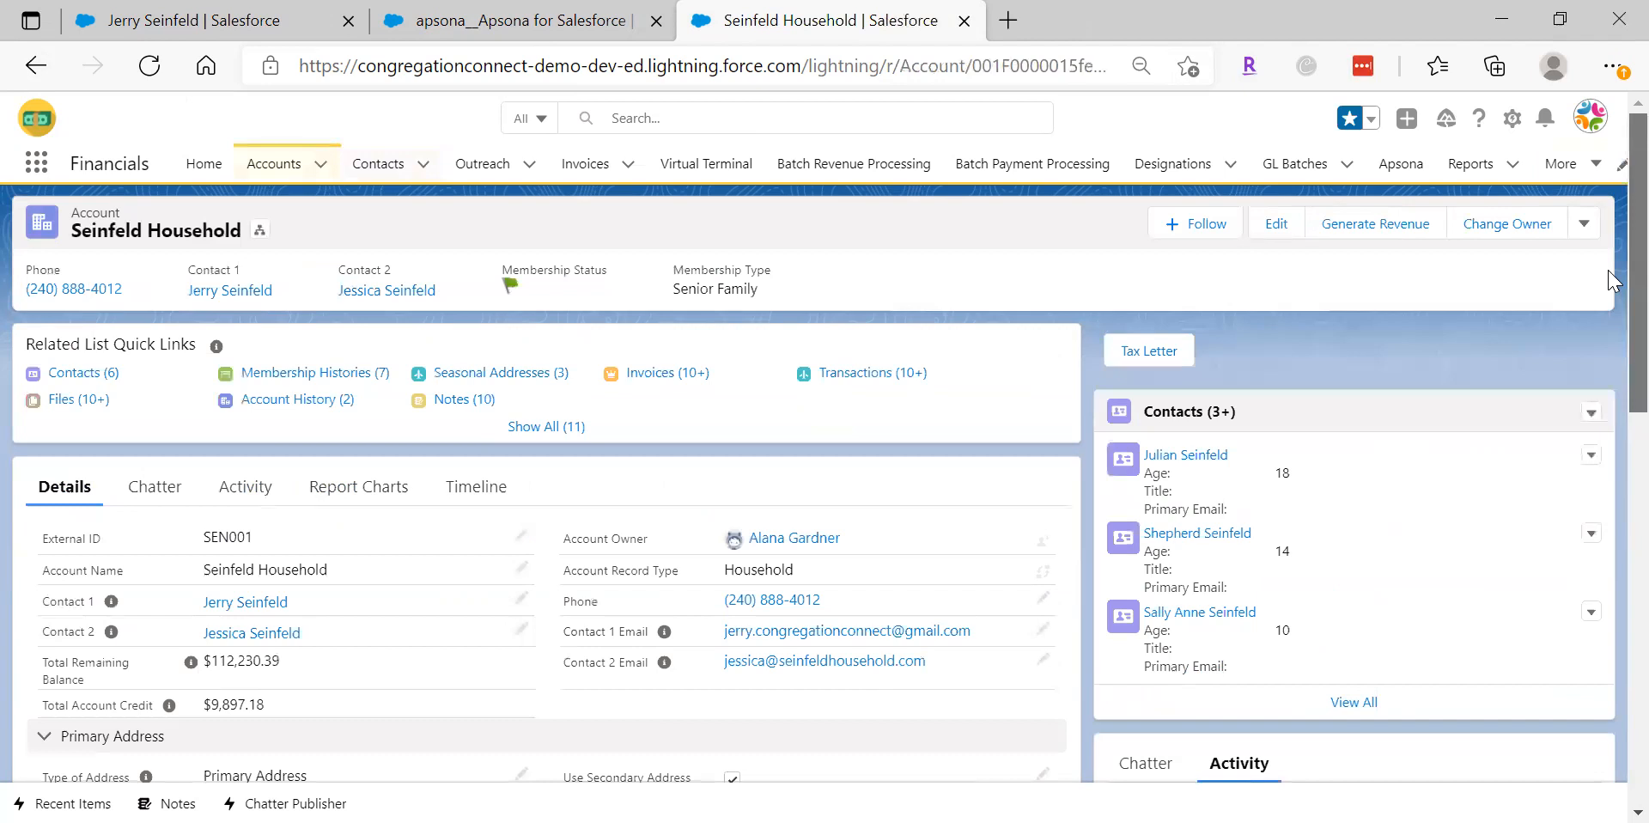
{"action": "scroll", "coordinate": [1613, 352], "scroll_direction": "down", "scroll_amount": 2}
{"action": "scroll", "coordinate": [1613, 352], "scroll_direction": "down", "scroll_amount": 1}
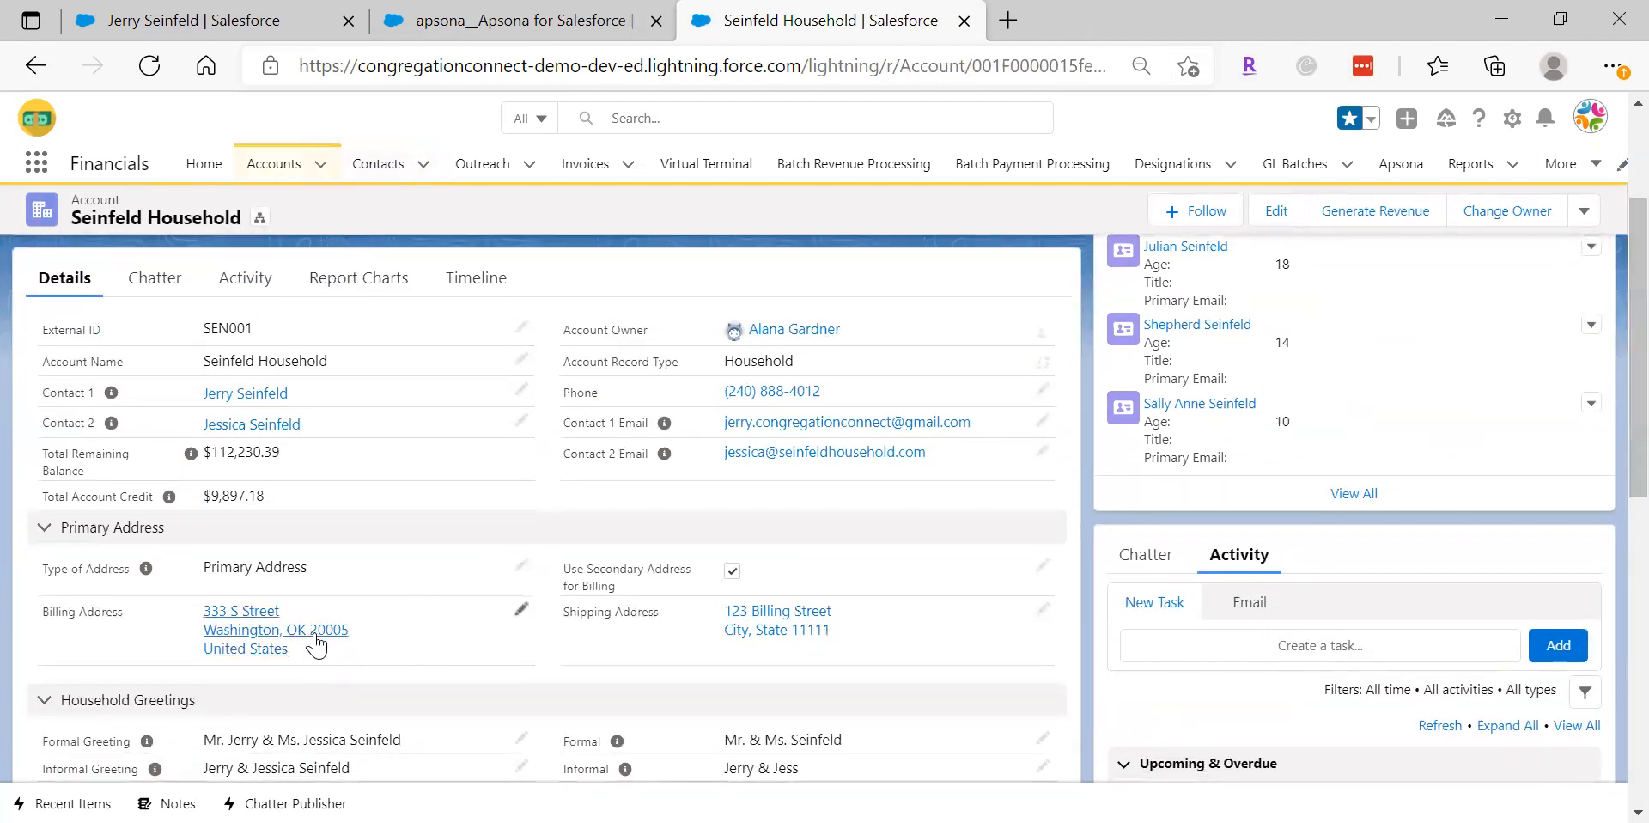
{"action": "scroll", "coordinate": [1615, 468], "scroll_direction": "up", "scroll_amount": 3}
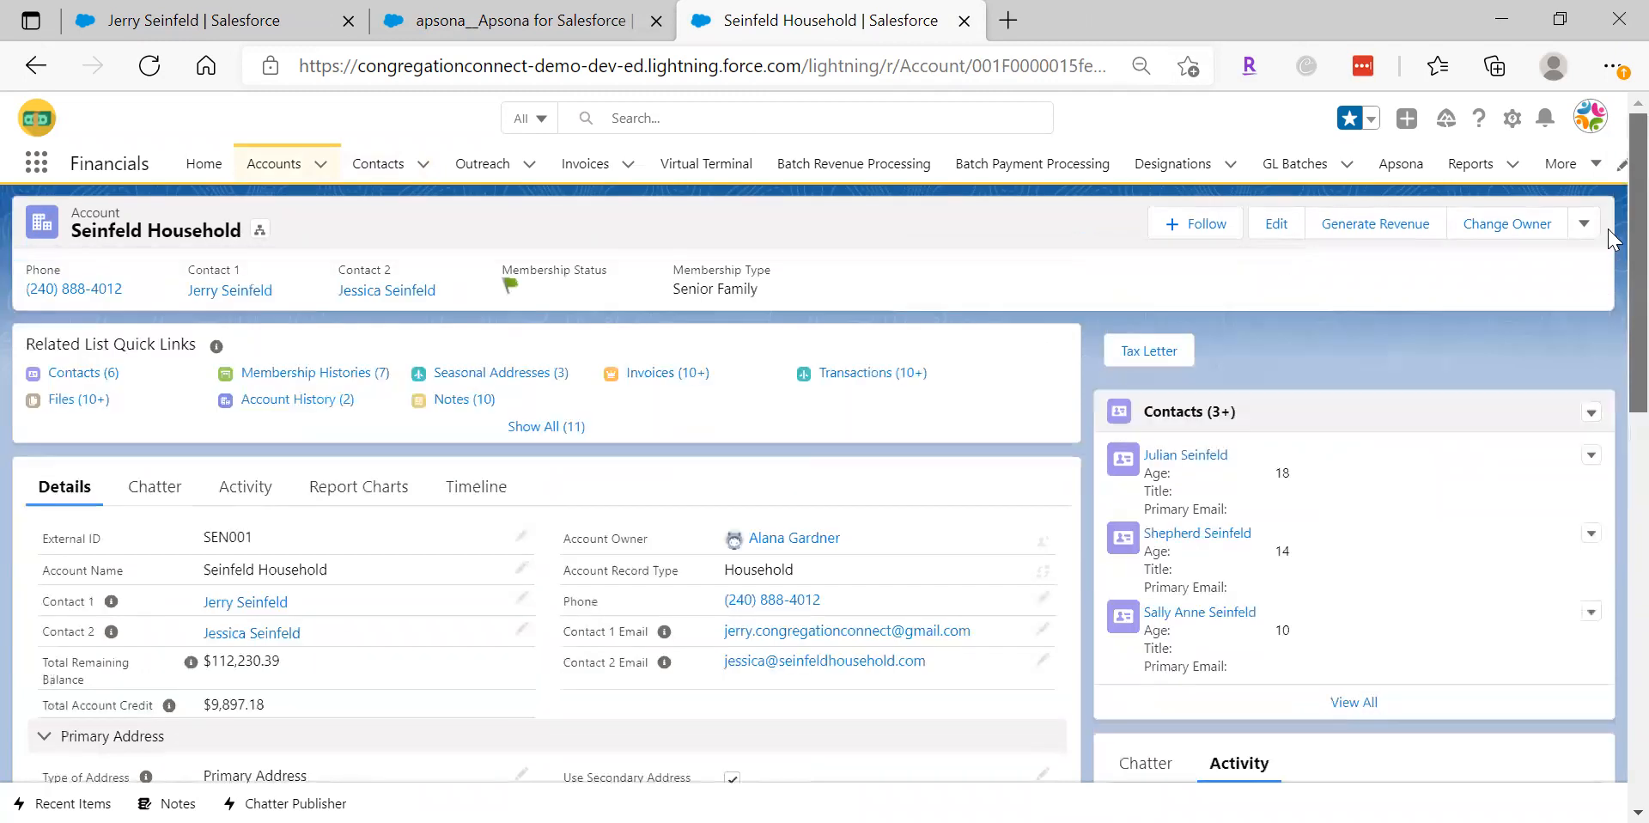
Go back to the contact's record to review its enrollments, then return to the filtered Contacts list in Apsona
{"action": "left_click", "coordinate": [244, 294]}
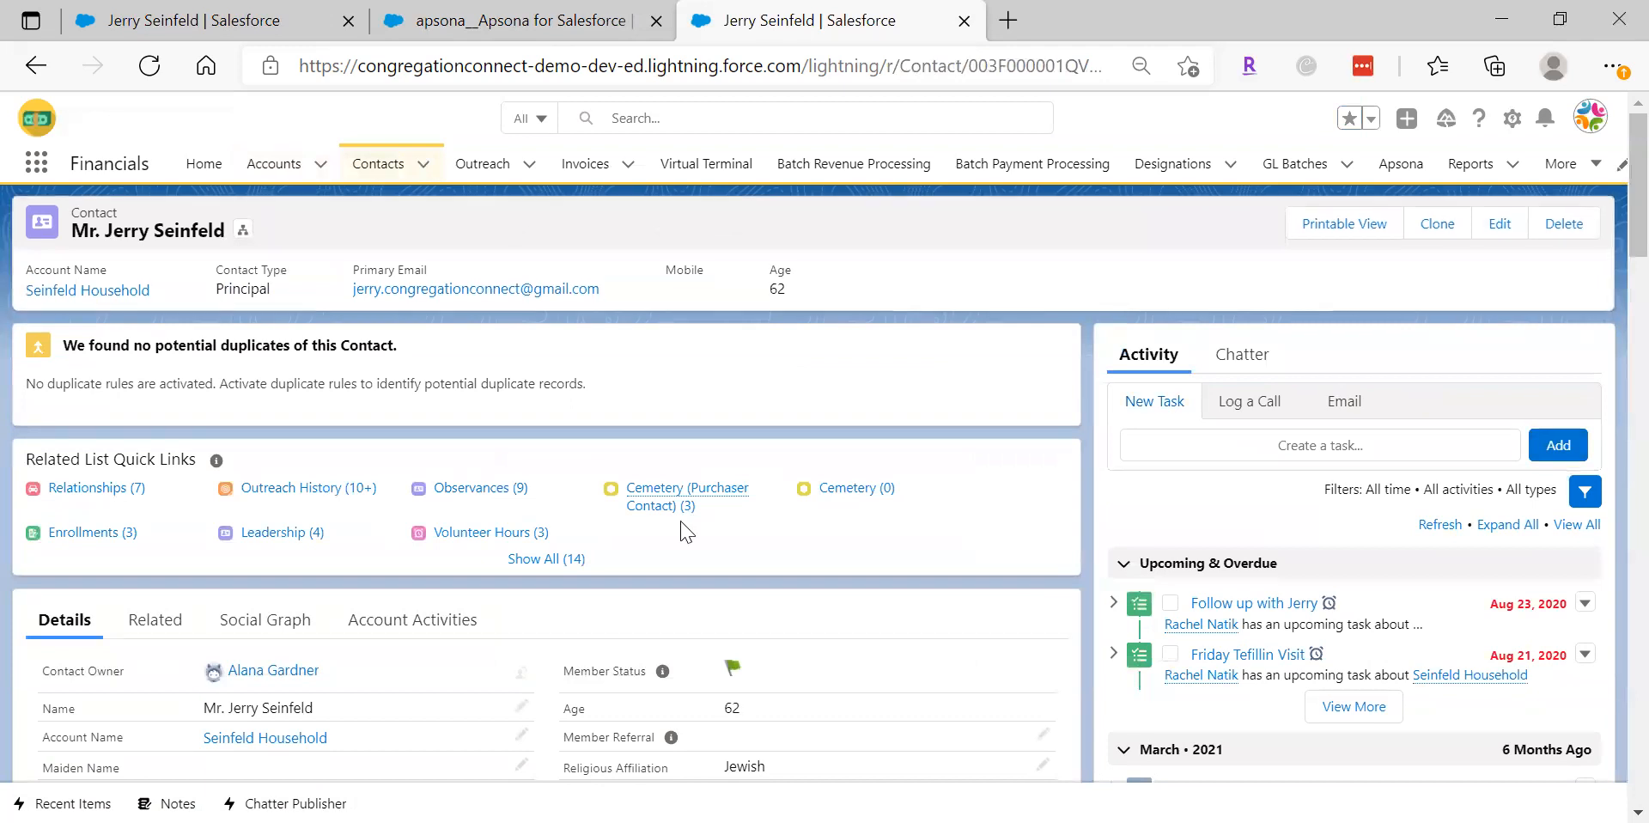
{"action": "left_click", "coordinate": [101, 533]}
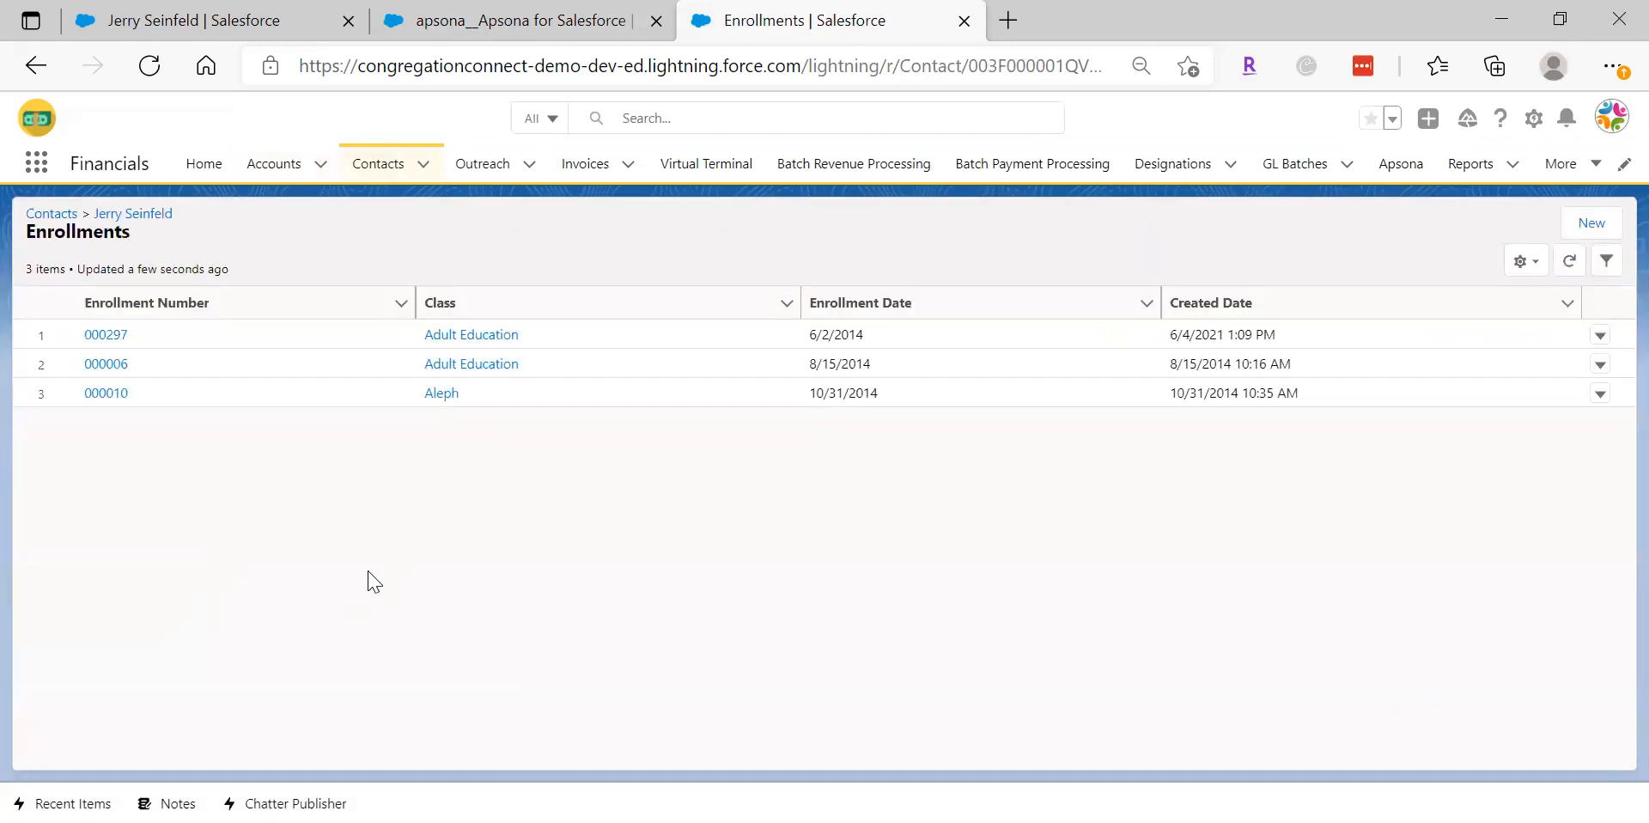
{"action": "left_click", "coordinate": [498, 24]}
{"action": "scroll", "coordinate": [1615, 378], "scroll_direction": "up", "scroll_amount": 3}
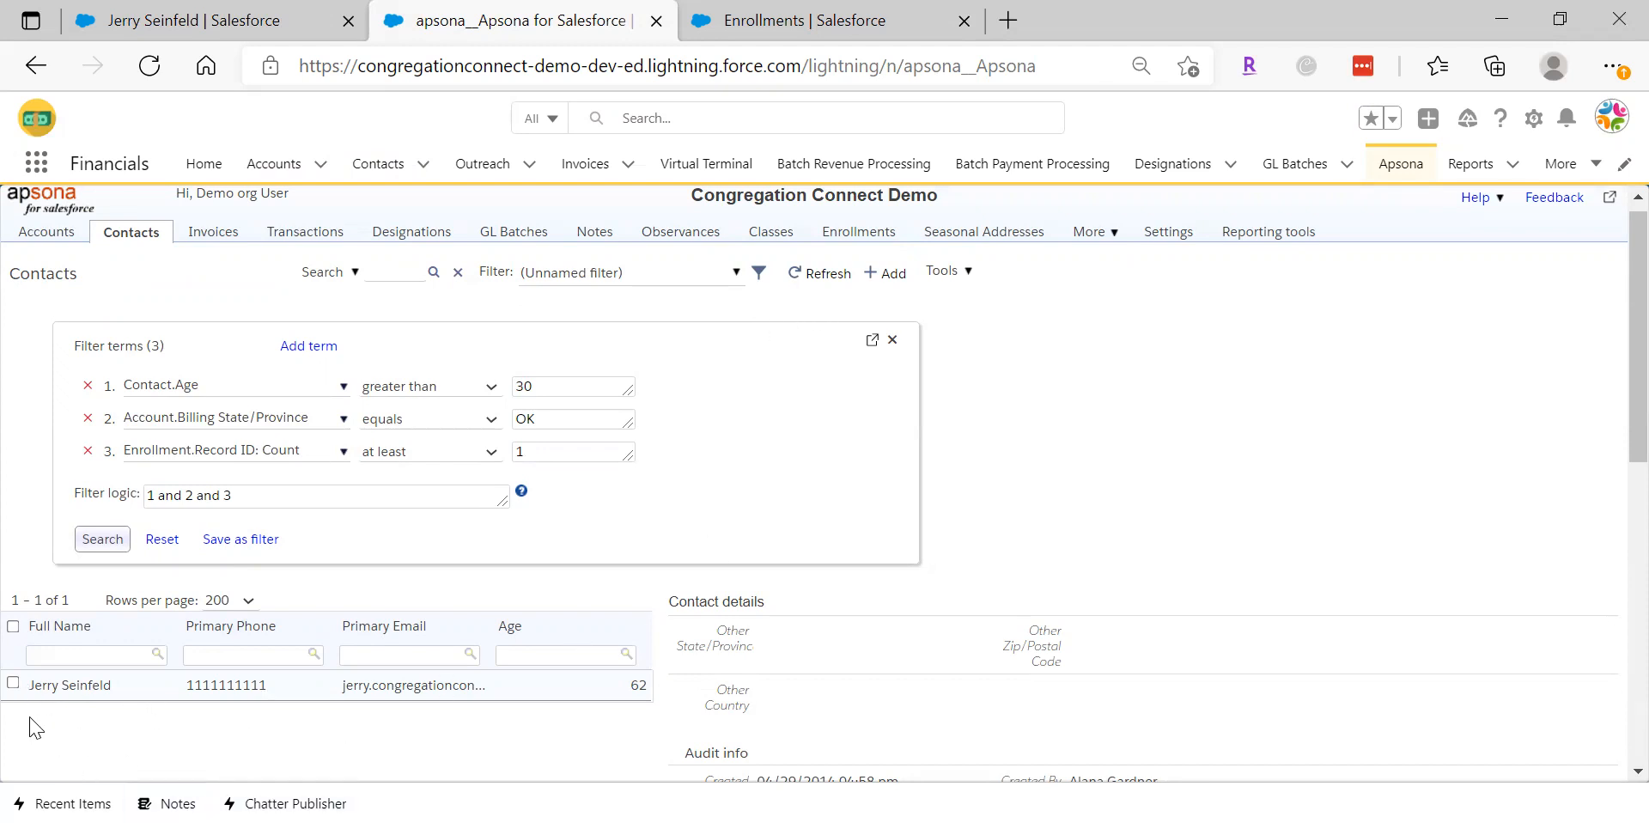
Select the matching contact and open a mass update for the checked records
{"action": "left_click", "coordinate": [13, 683]}
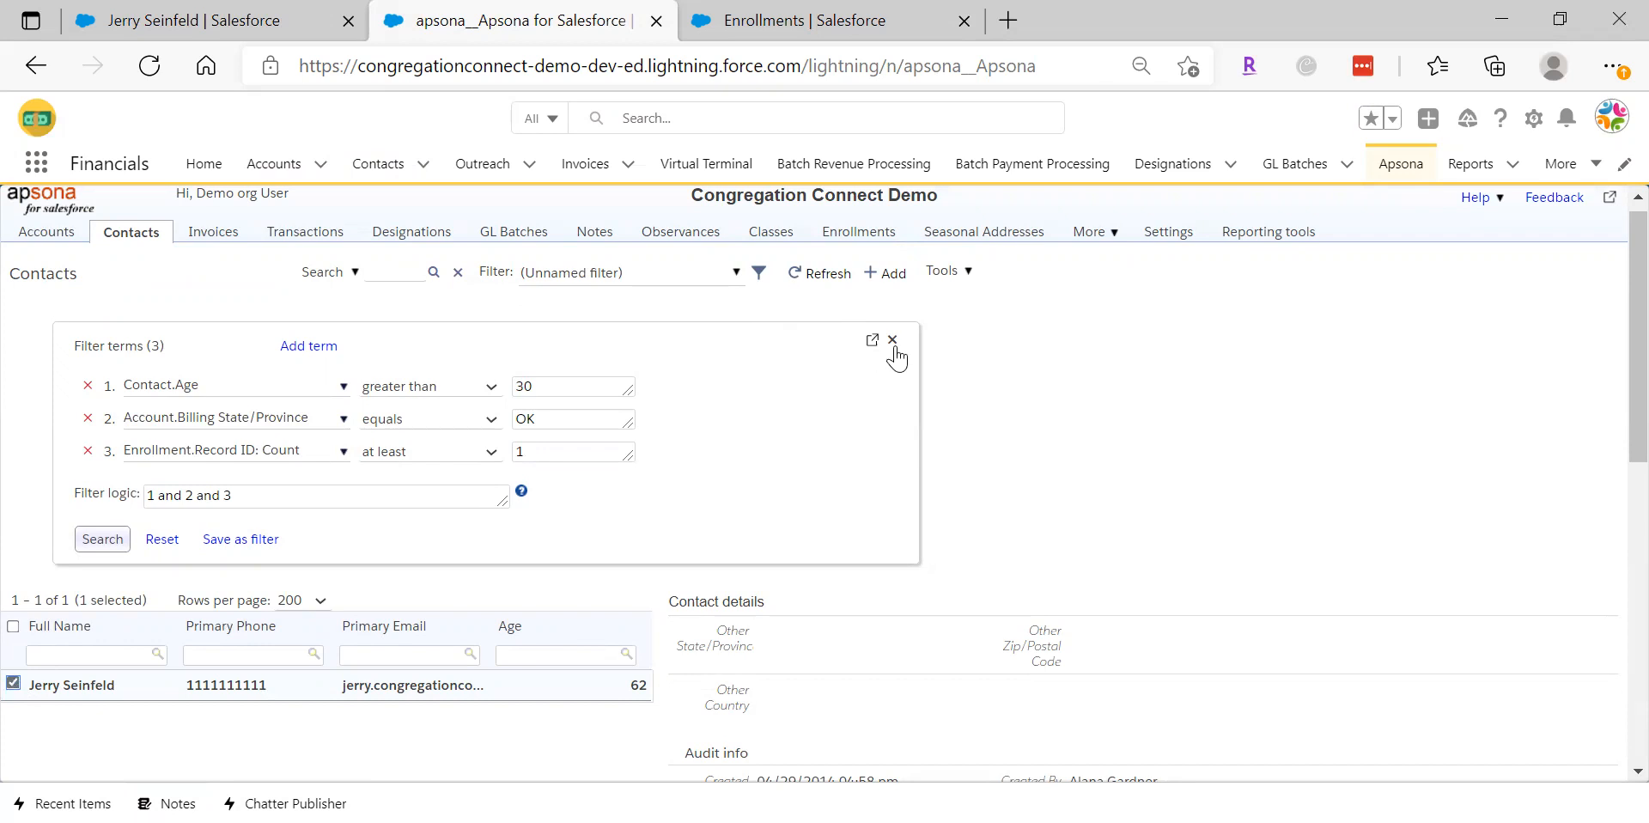
{"action": "left_click", "coordinate": [968, 273]}
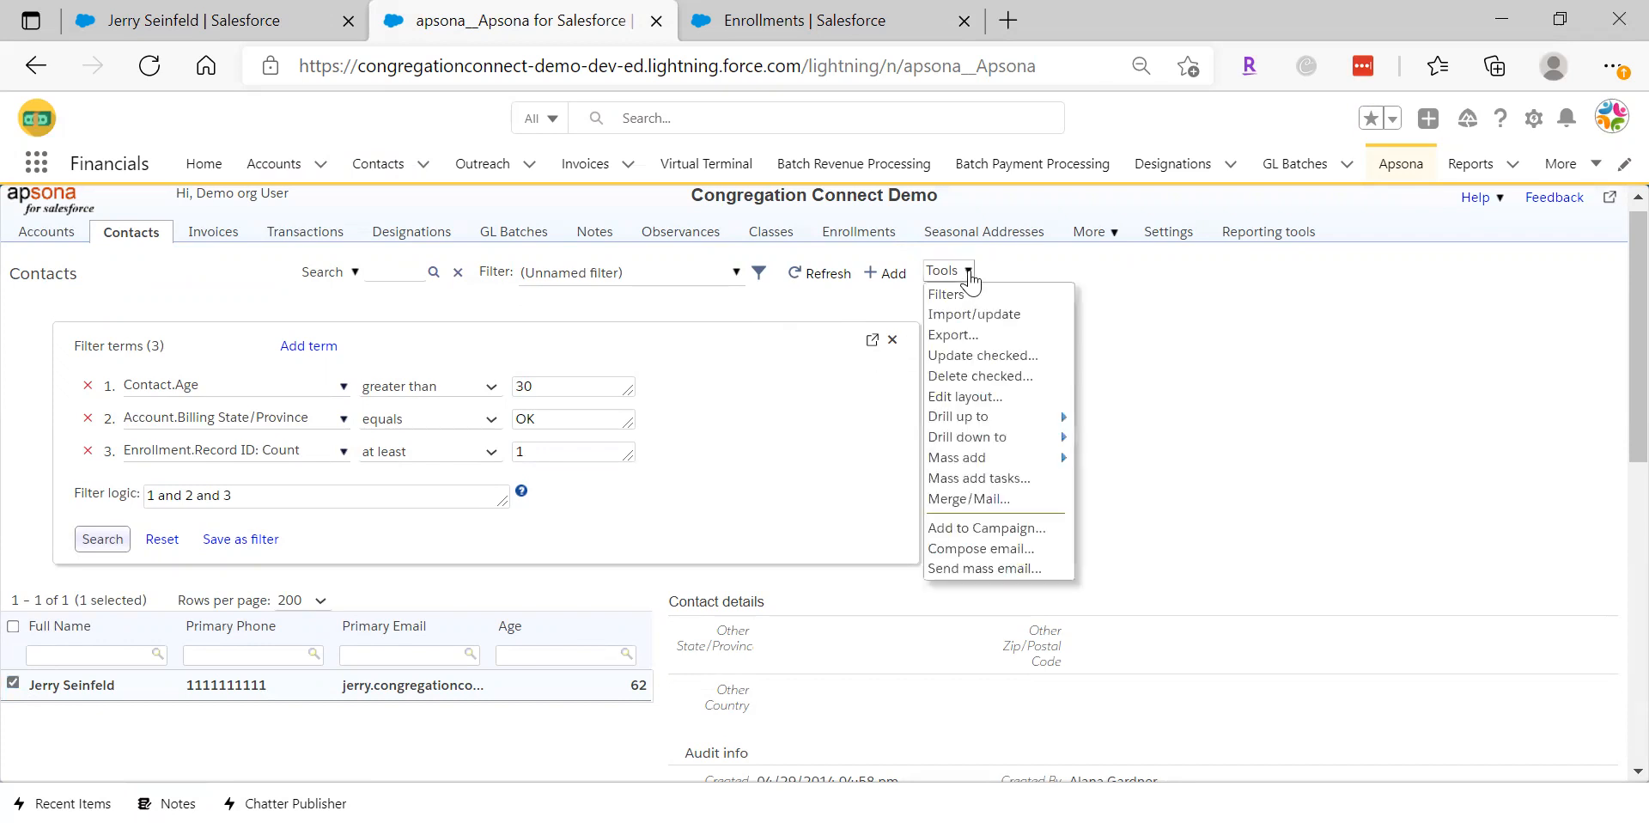
{"action": "left_click", "coordinate": [997, 355]}
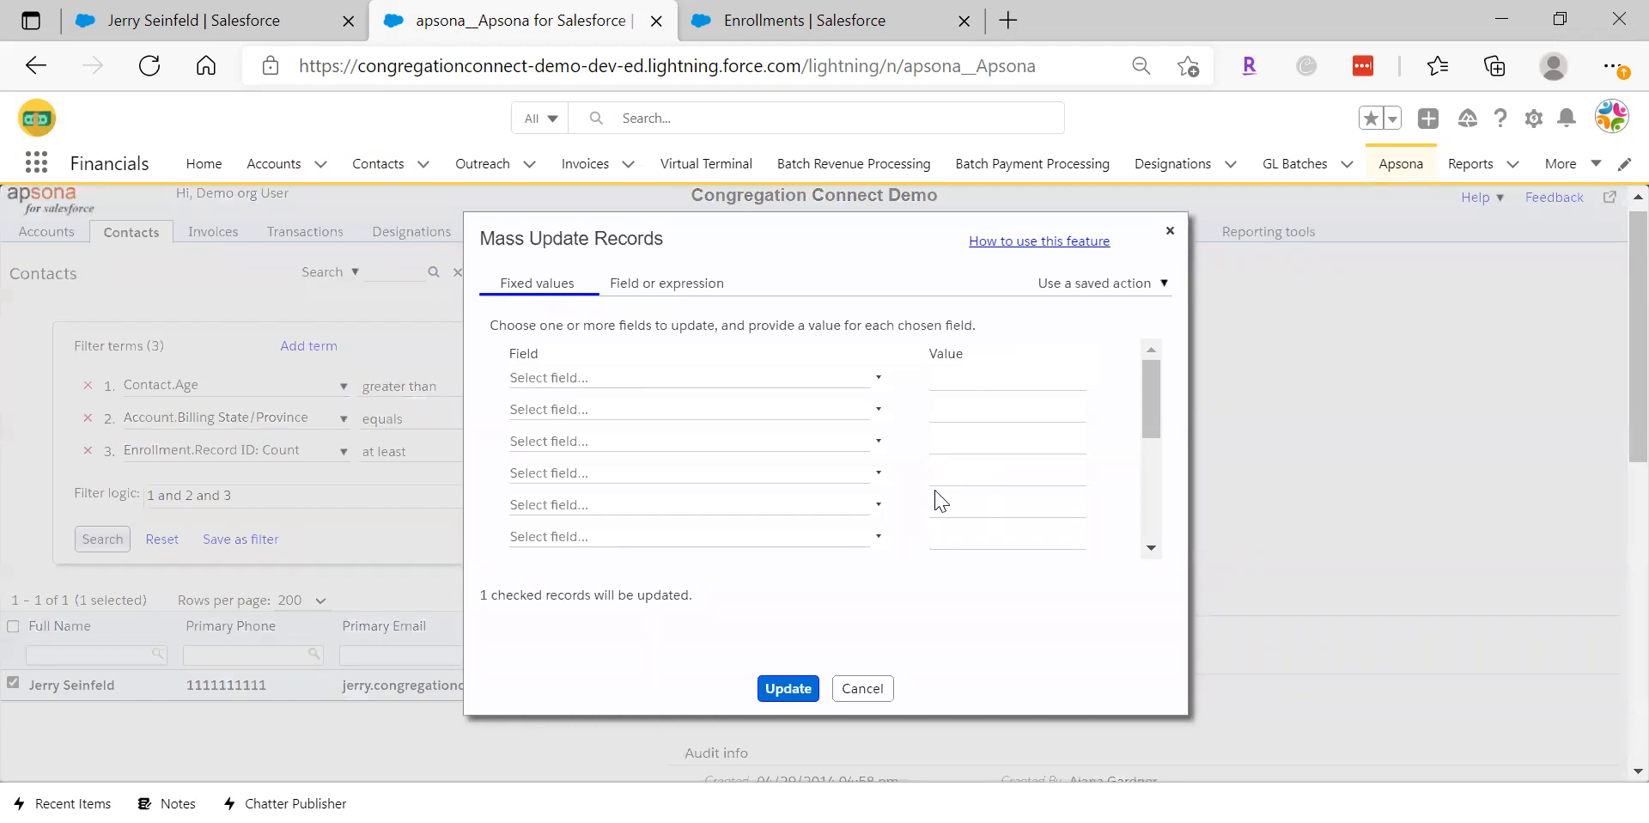
Check the Description field on the contact's Salesforce record, then return to the mass update in Apsona
{"action": "left_click", "coordinate": [808, 27]}
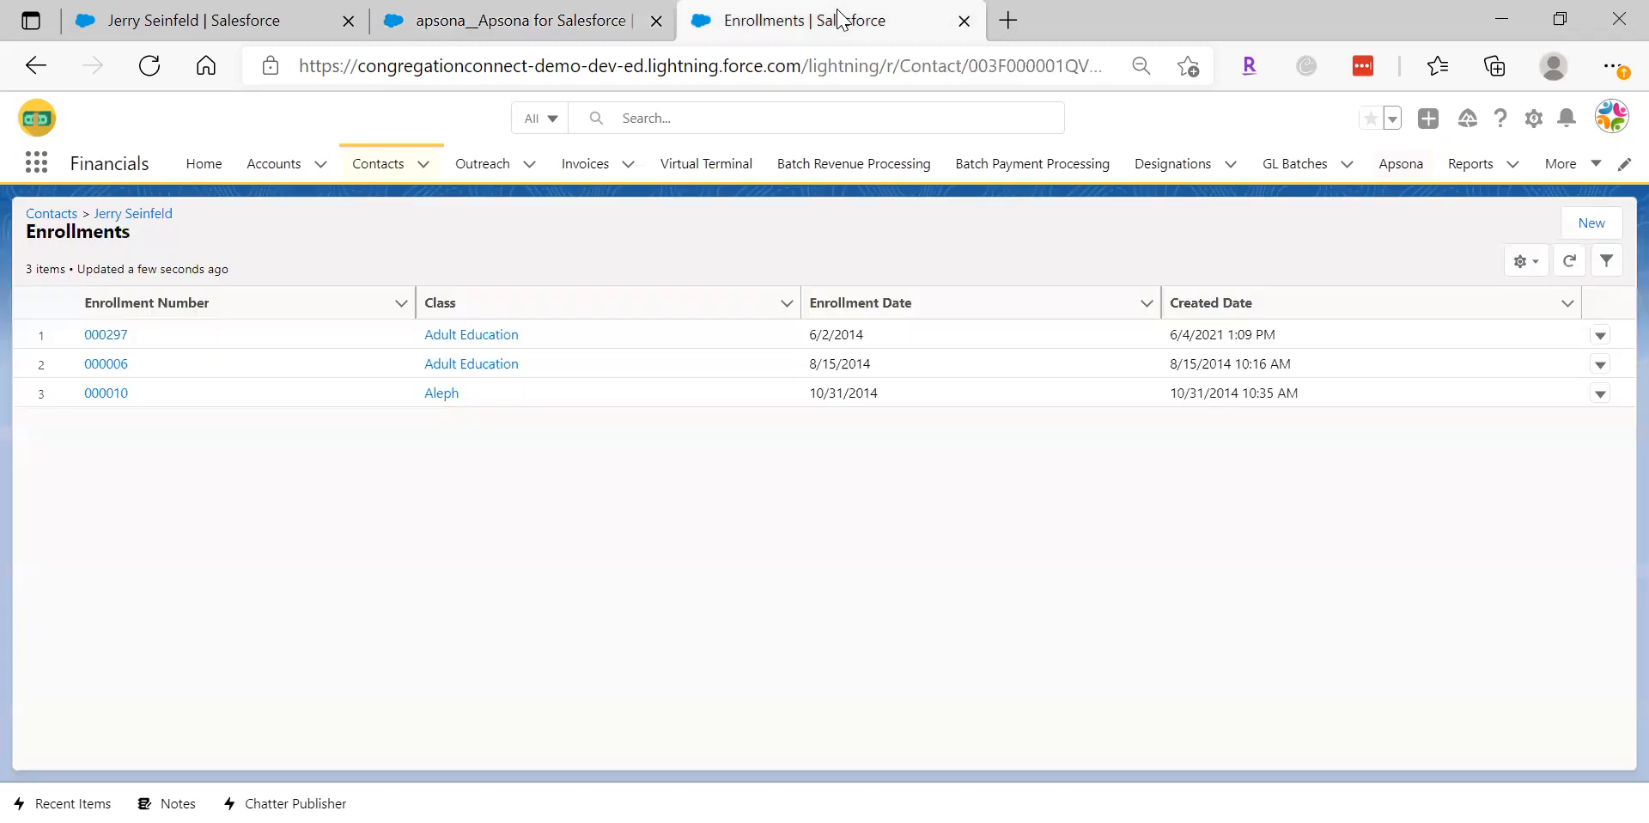
{"action": "left_click", "coordinate": [35, 66]}
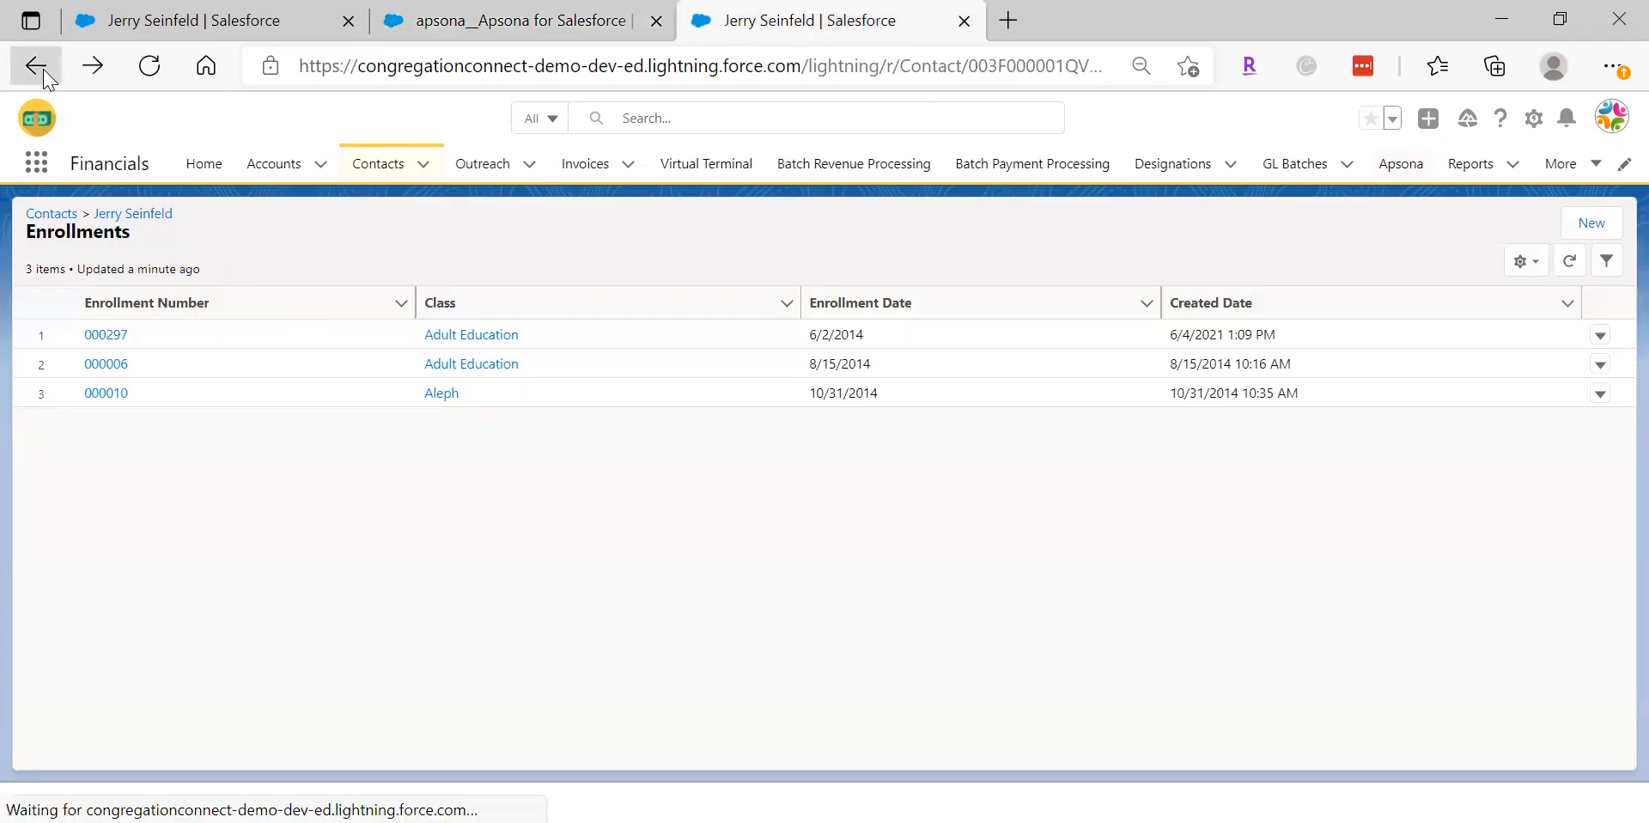
{"action": "scroll", "coordinate": [1611, 307], "scroll_direction": "down", "scroll_amount": 5}
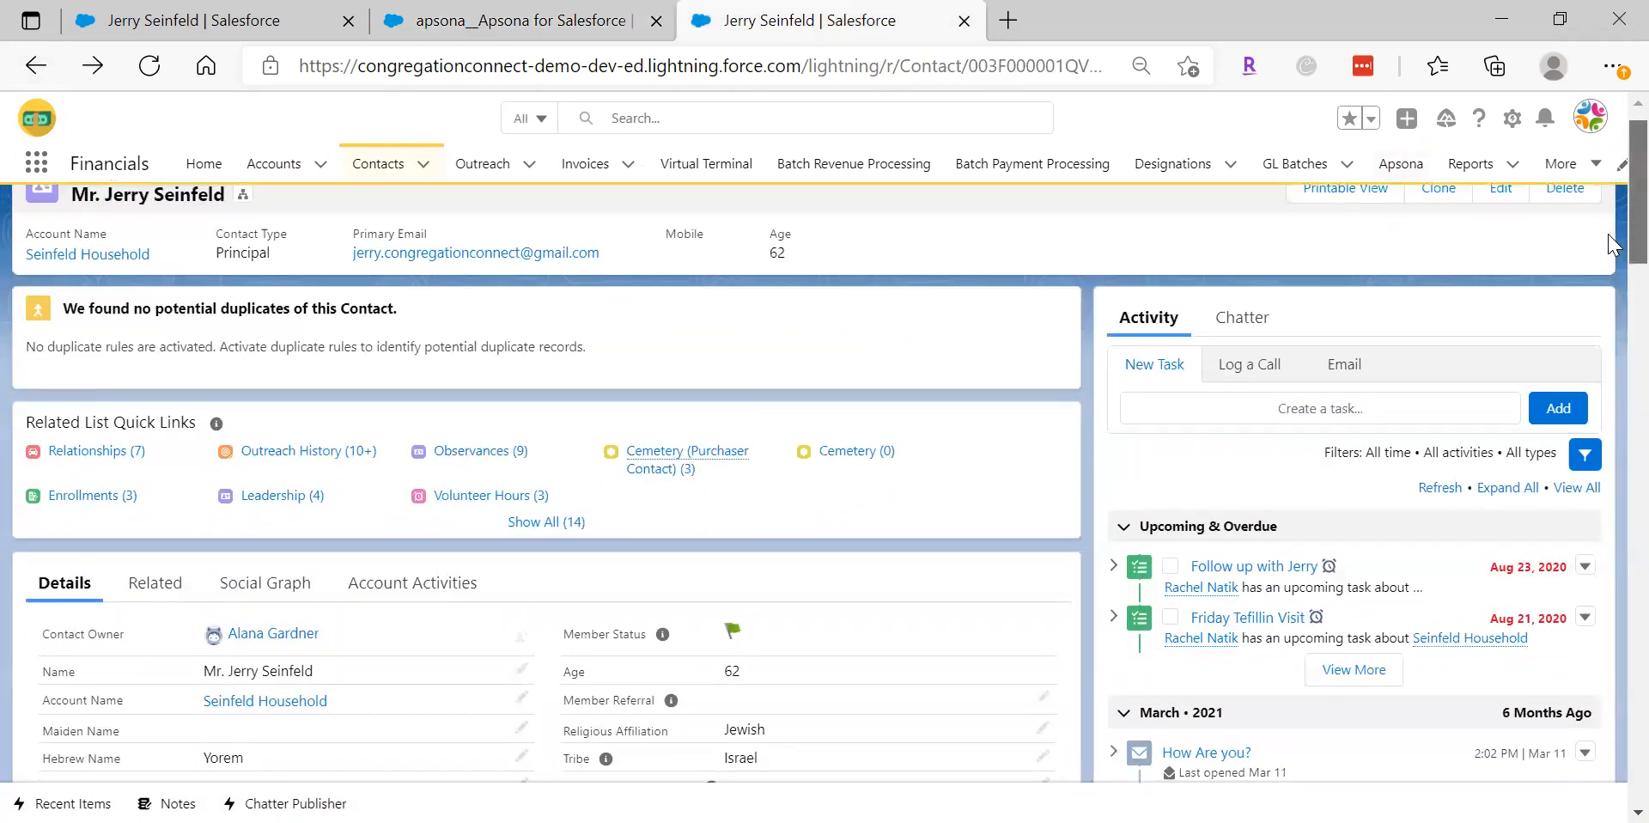
{"action": "mouse_move", "coordinate": [1609, 299]}
{"action": "left_mouse_down"}
{"action": "mouse_move", "coordinate": [1609, 333]}
{"action": "mouse_move", "coordinate": [1608, 307]}
{"action": "left_mouse_up"}
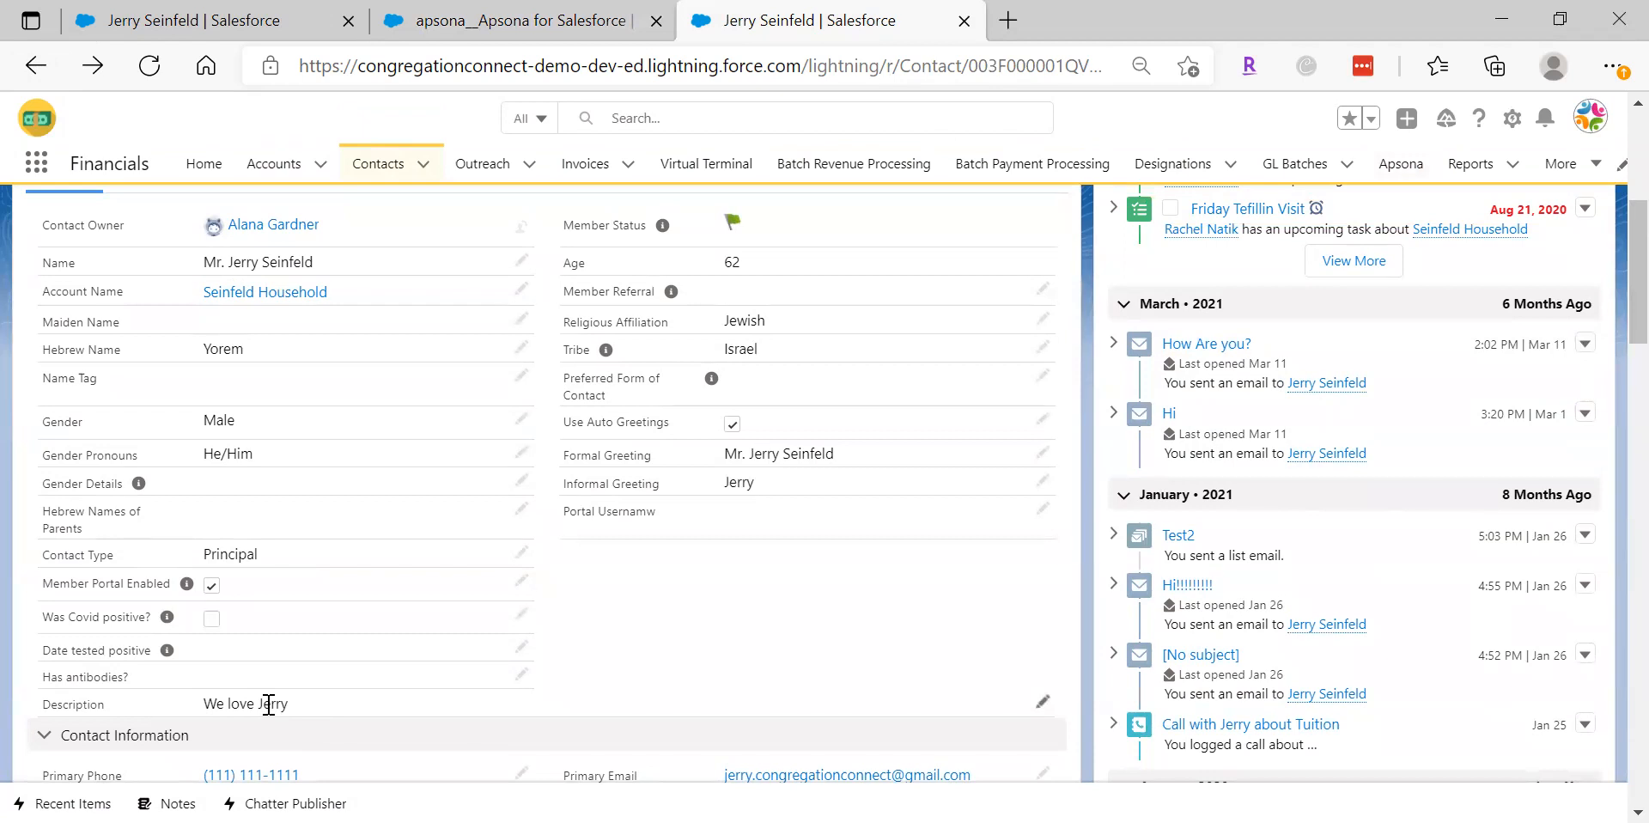
{"action": "left_click", "coordinate": [533, 20]}
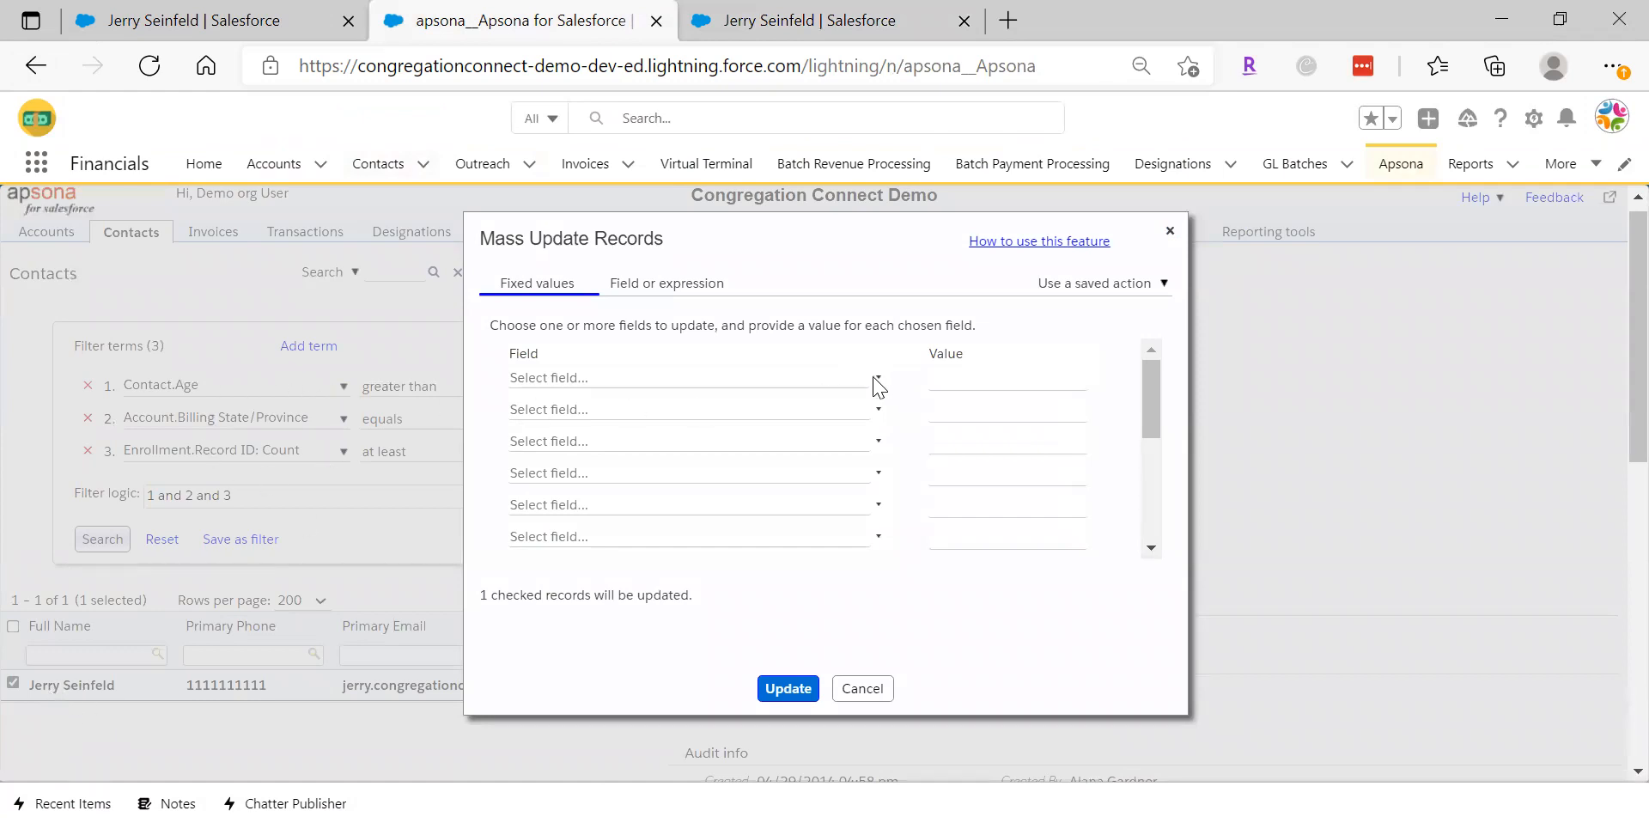
Cancel the checked-record update, deselect the contact, and open a mass update for all filtered contacts
{"action": "left_click", "coordinate": [862, 688]}
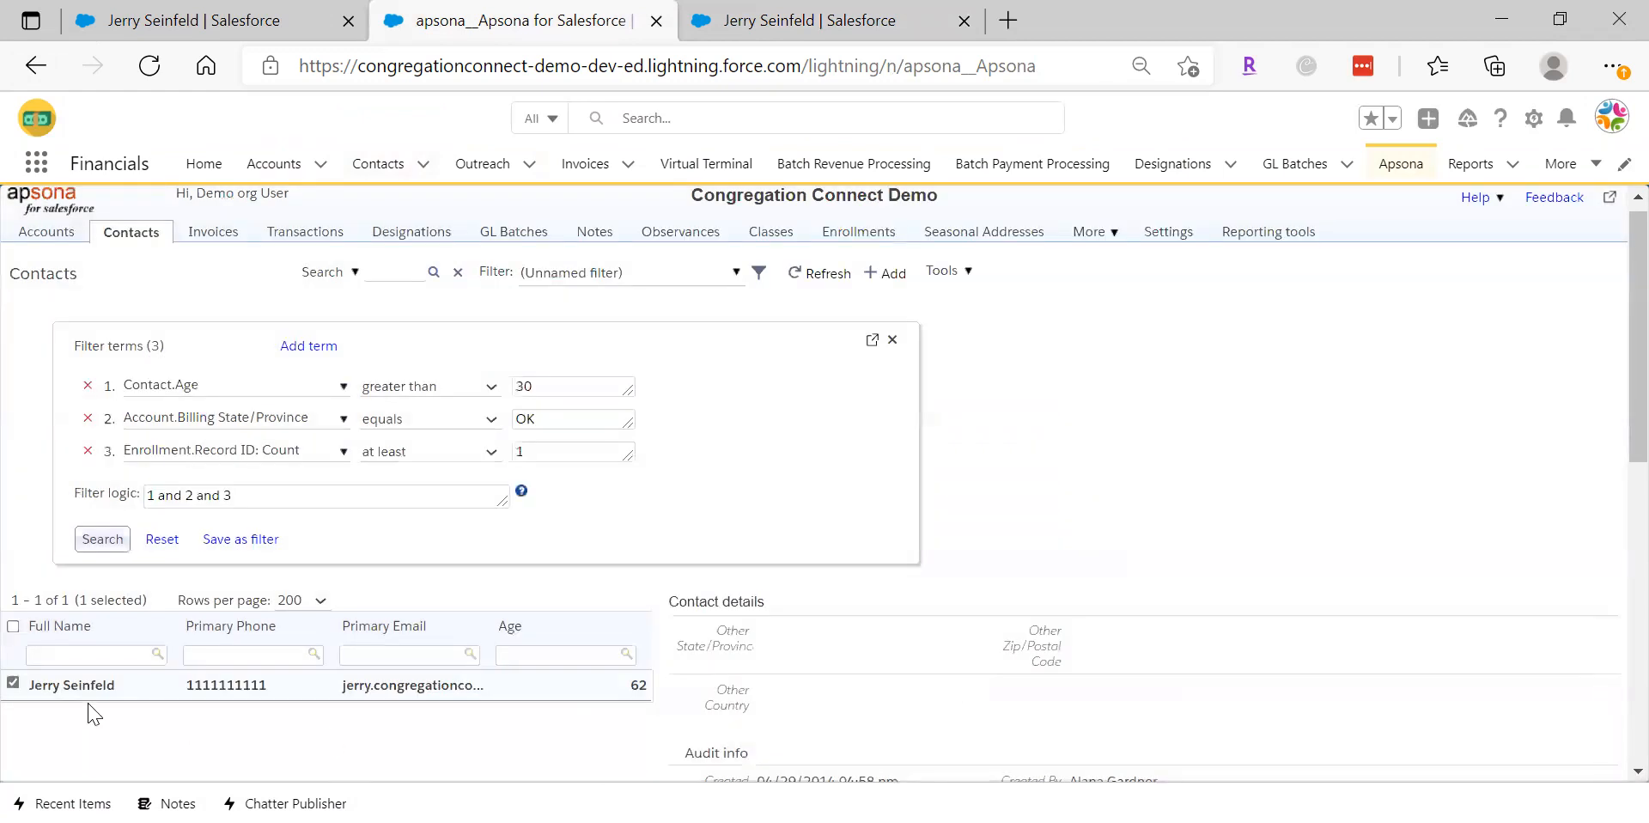
{"action": "left_click", "coordinate": [12, 684]}
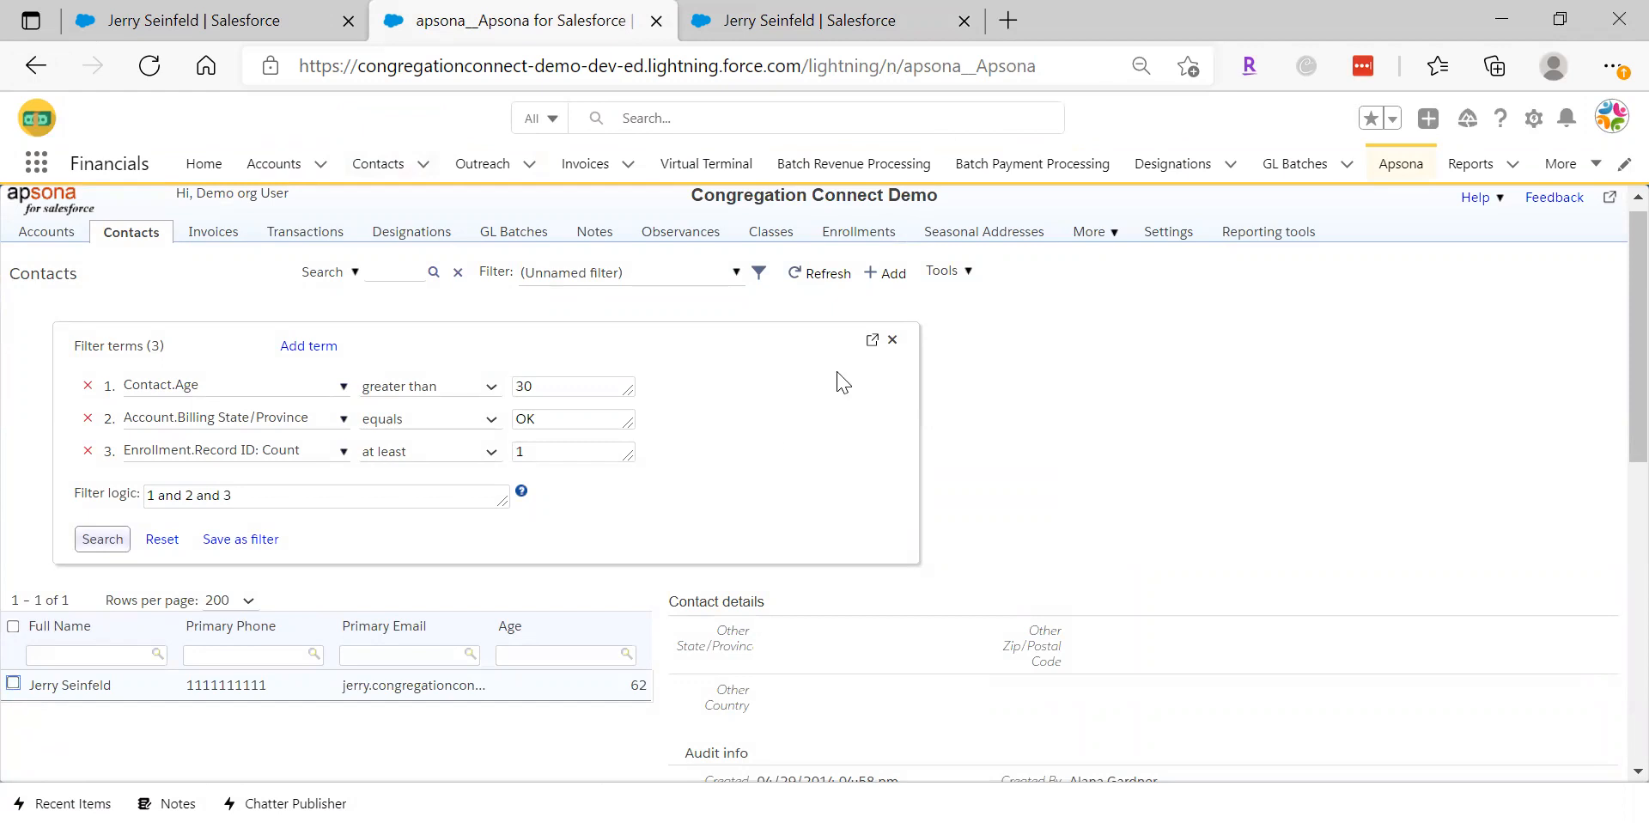
{"action": "left_click", "coordinate": [960, 273]}
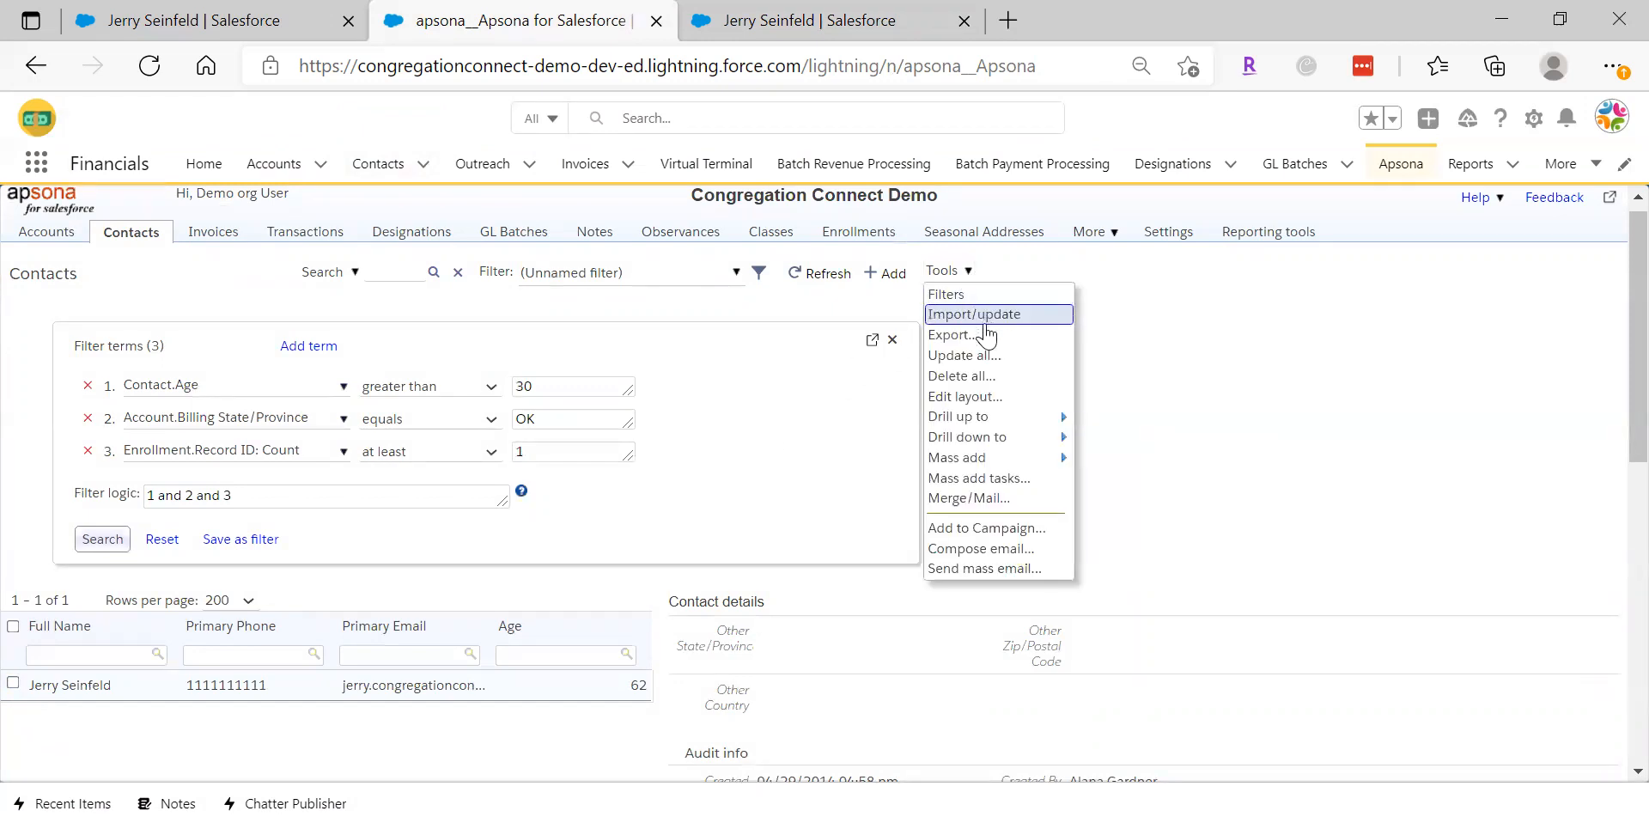
{"action": "left_click", "coordinate": [986, 365]}
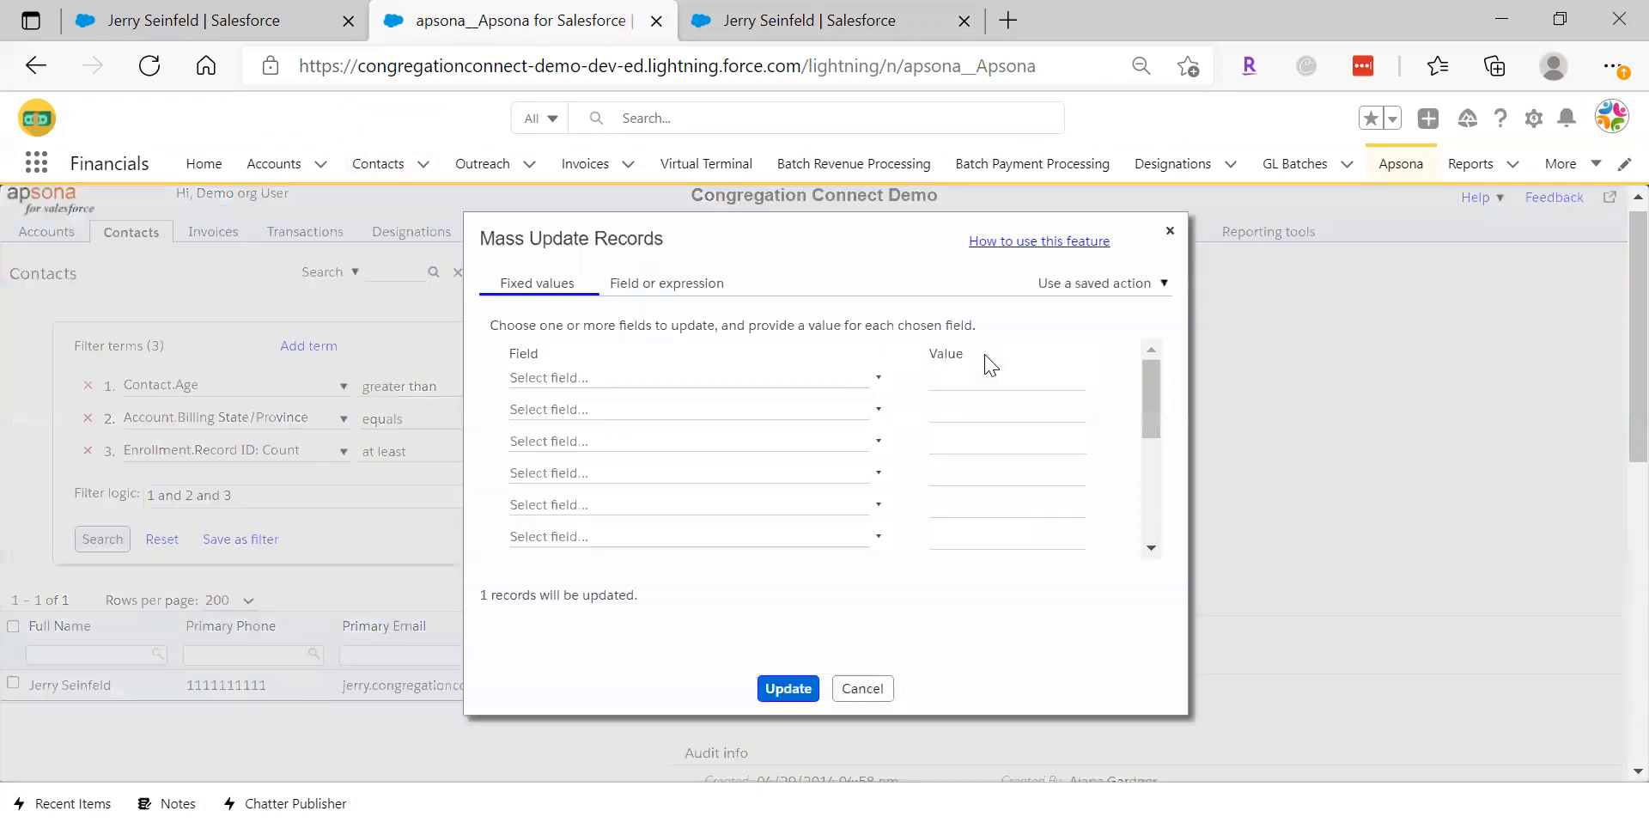
Set the Contact Description field to the fixed value "we just updated in apsona" and run the update
{"action": "left_click", "coordinate": [875, 383]}
{"action": "left_click", "coordinate": [771, 379]}
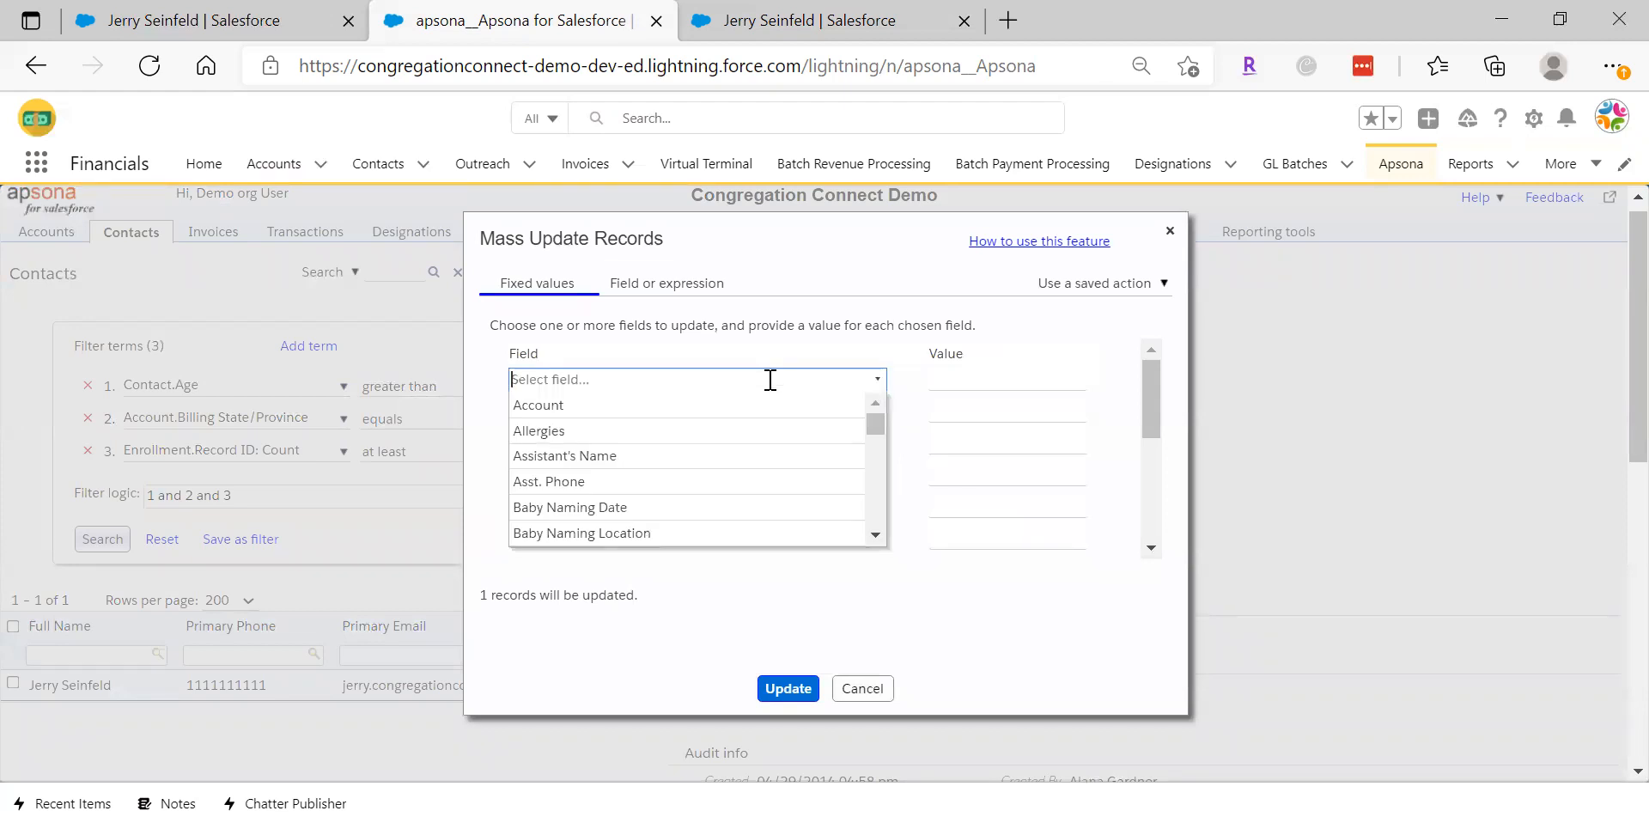
{"action": "type", "text": "descrip"}
{"action": "left_click", "coordinate": [619, 405]}
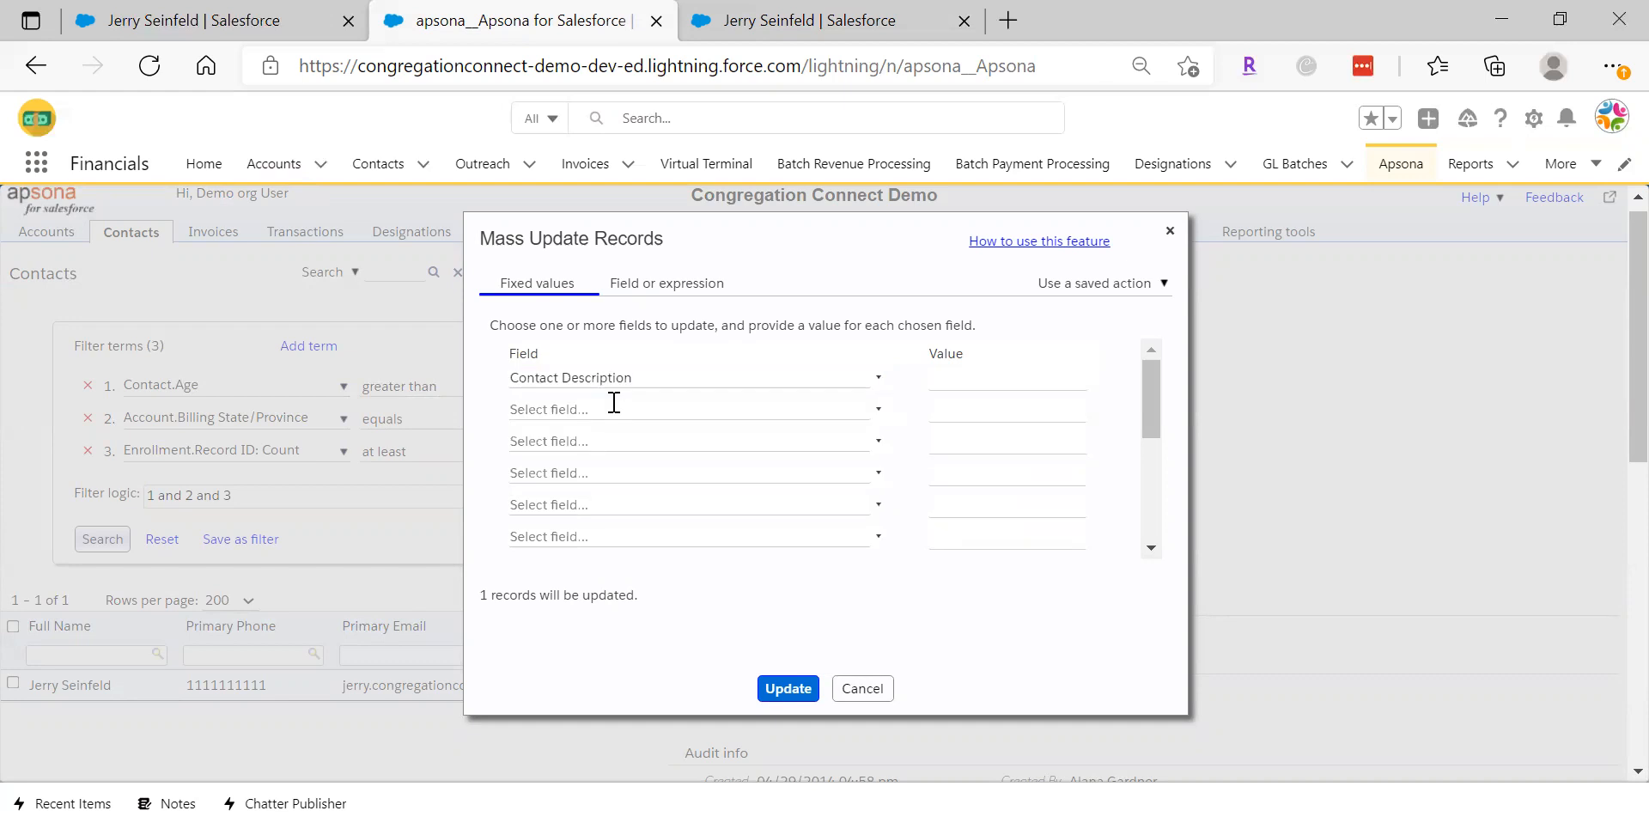
{"action": "left_click", "coordinate": [970, 385]}
{"action": "type", "text": "we just updated in apsona"}
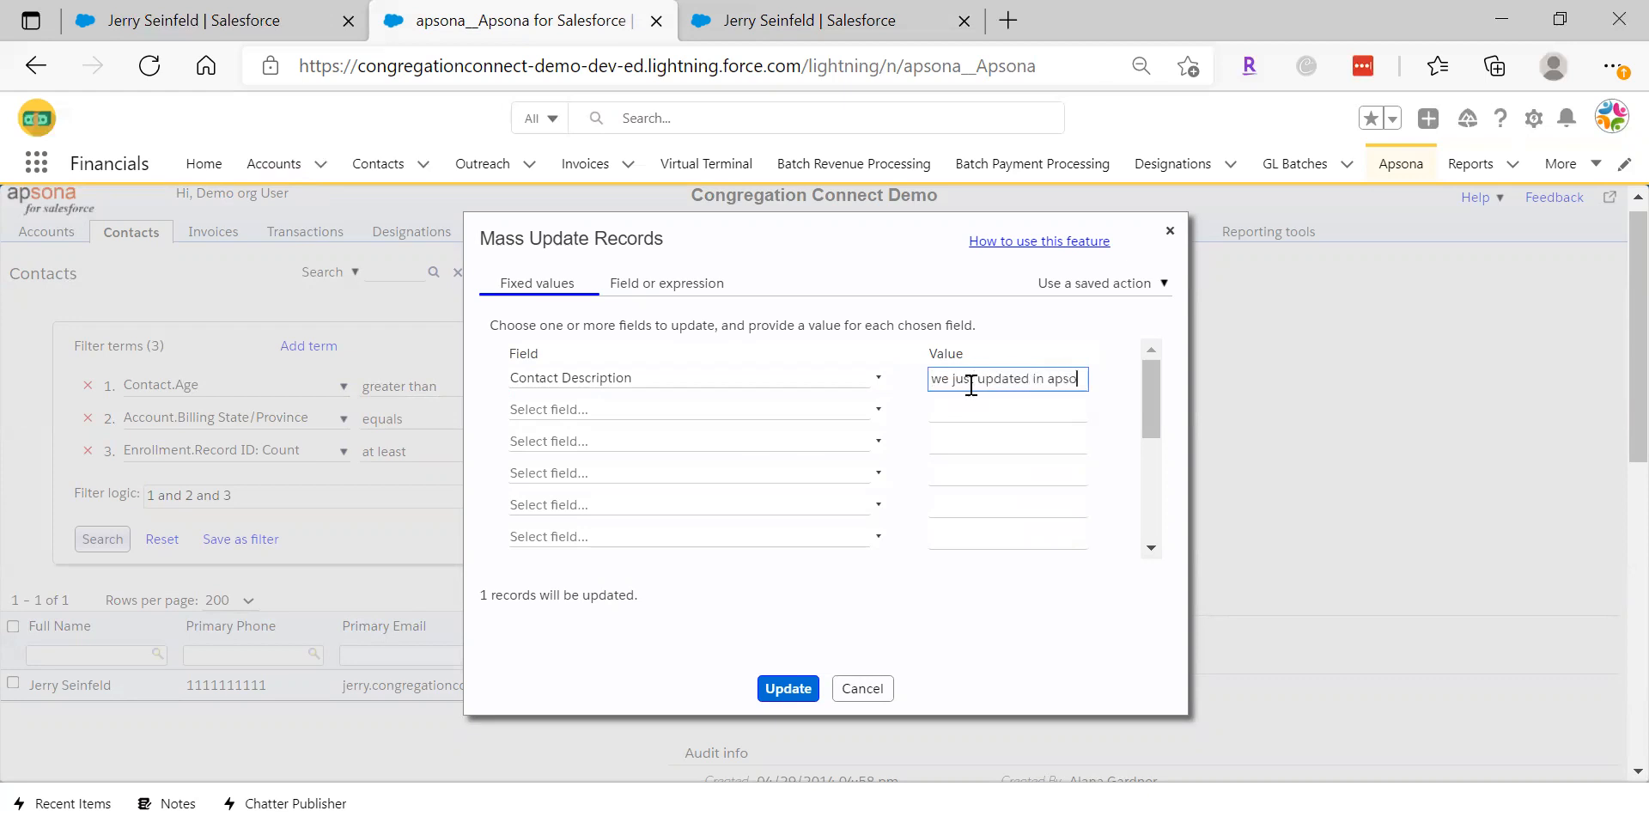
{"action": "left_click", "coordinate": [787, 689]}
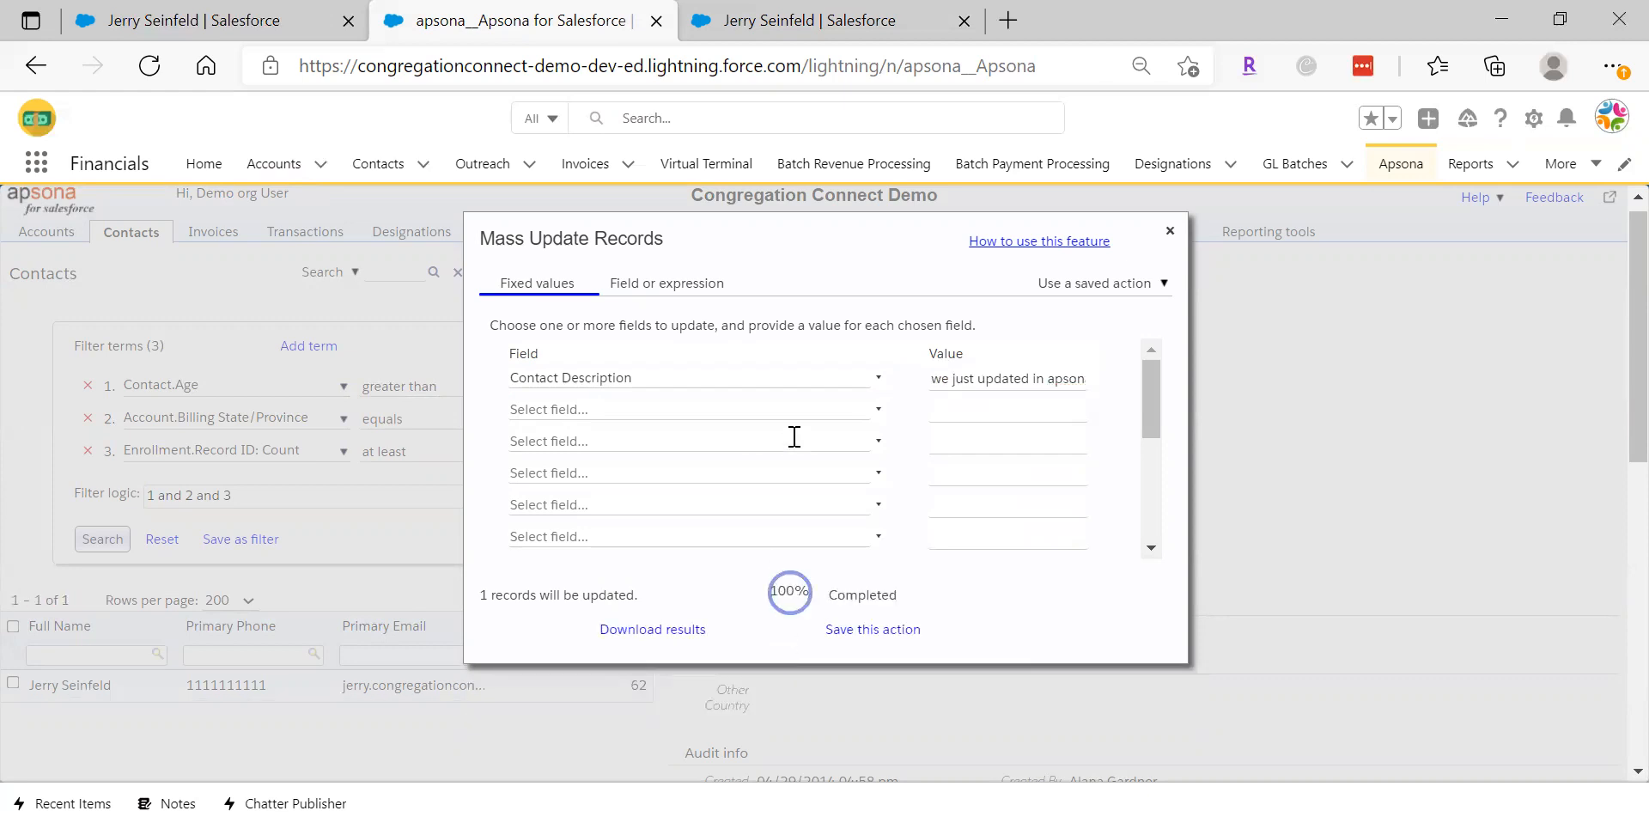
Download the update results, open the Contact_update_results_2021-09-02_1357.csv file, and close the mass update dialog
{"action": "left_click", "coordinate": [688, 633]}
{"action": "left_click", "coordinate": [1104, 189]}
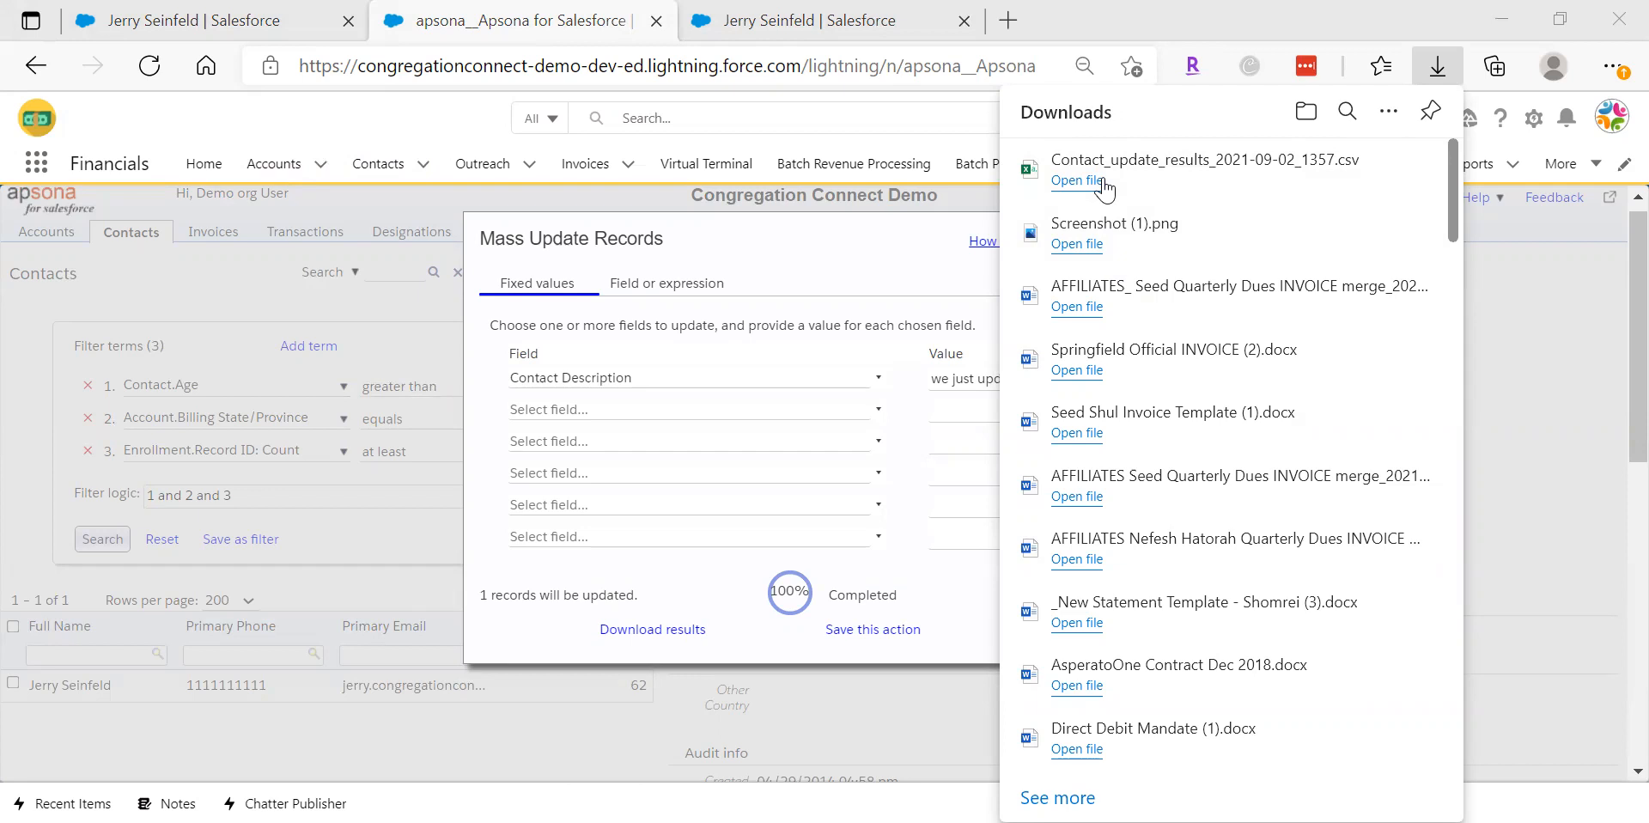
{"action": "left_click", "coordinate": [879, 479]}
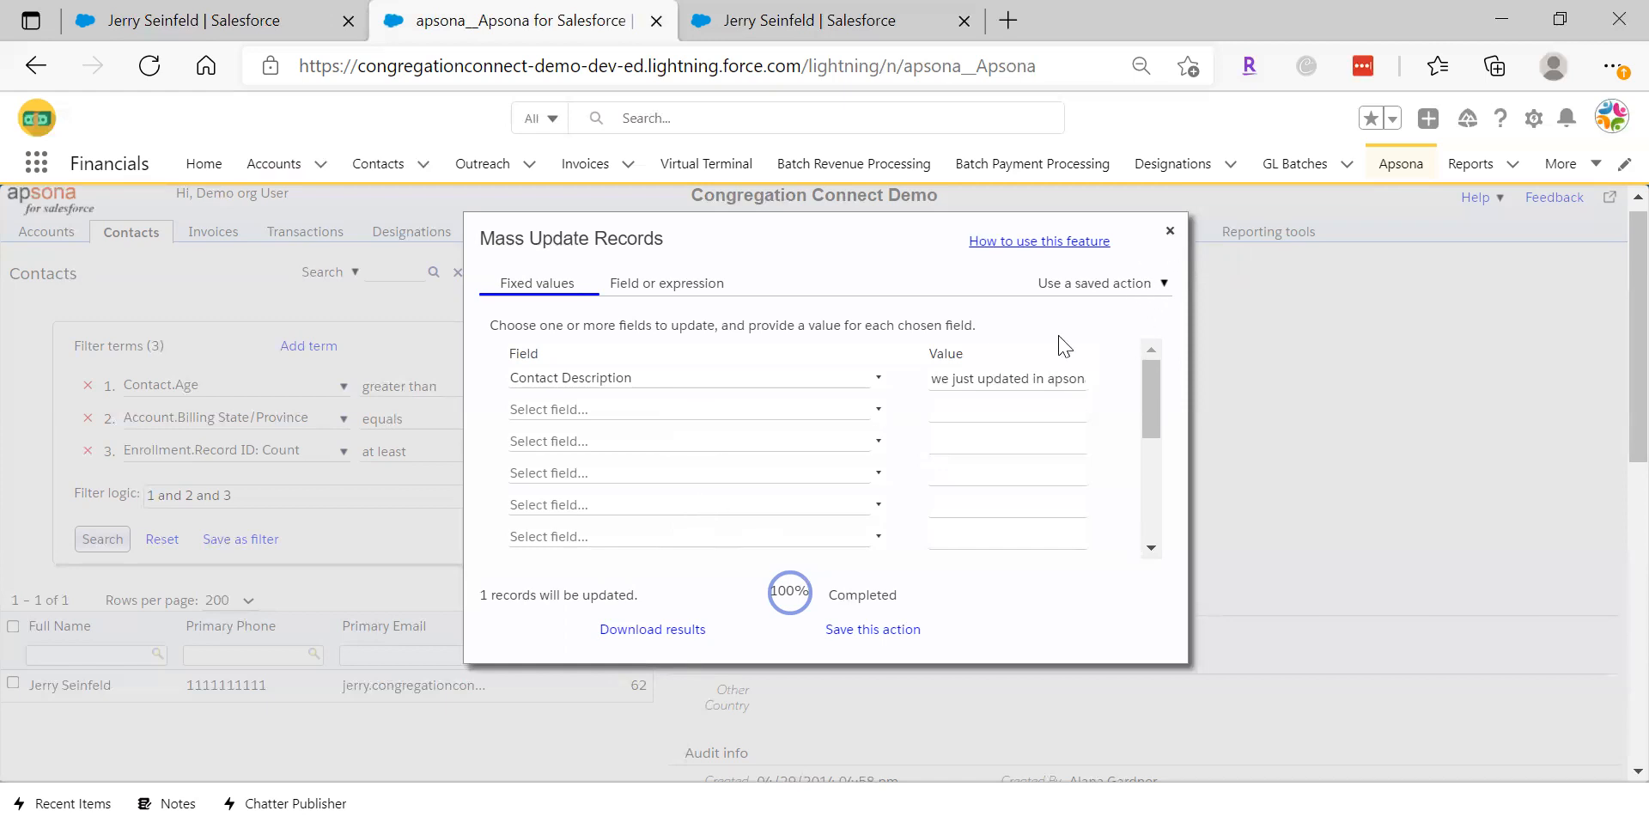
{"action": "left_click", "coordinate": [1170, 230]}
Reload the contact's Salesforce record and check the updated text in its Description field
{"action": "left_click", "coordinate": [833, 35]}
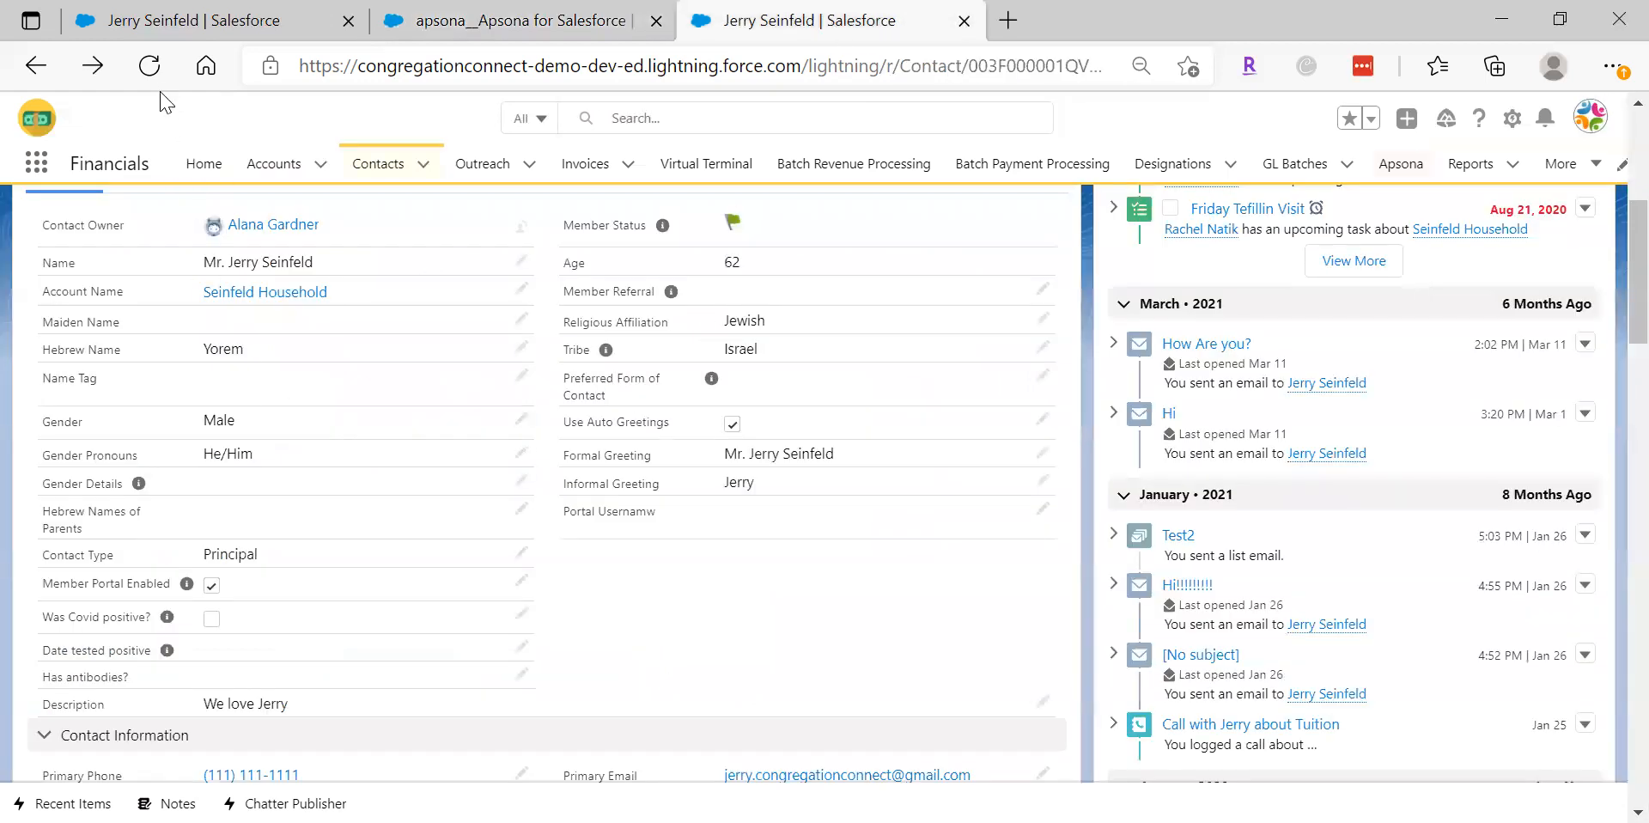
{"action": "left_click", "coordinate": [150, 66]}
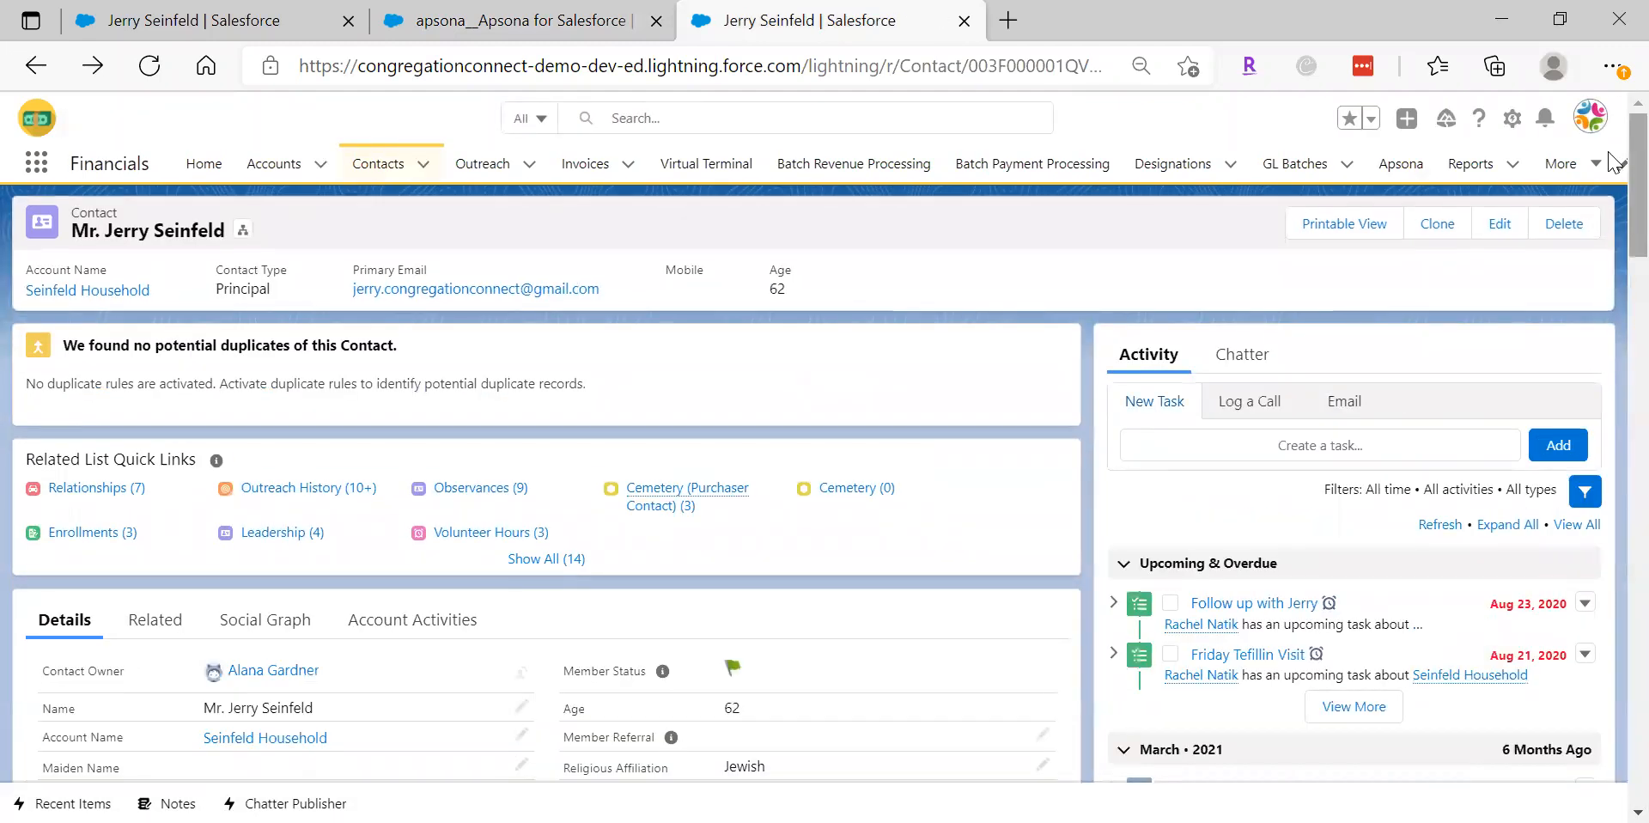
{"action": "scroll", "coordinate": [463, 481], "scroll_direction": "down", "scroll_amount": 6}
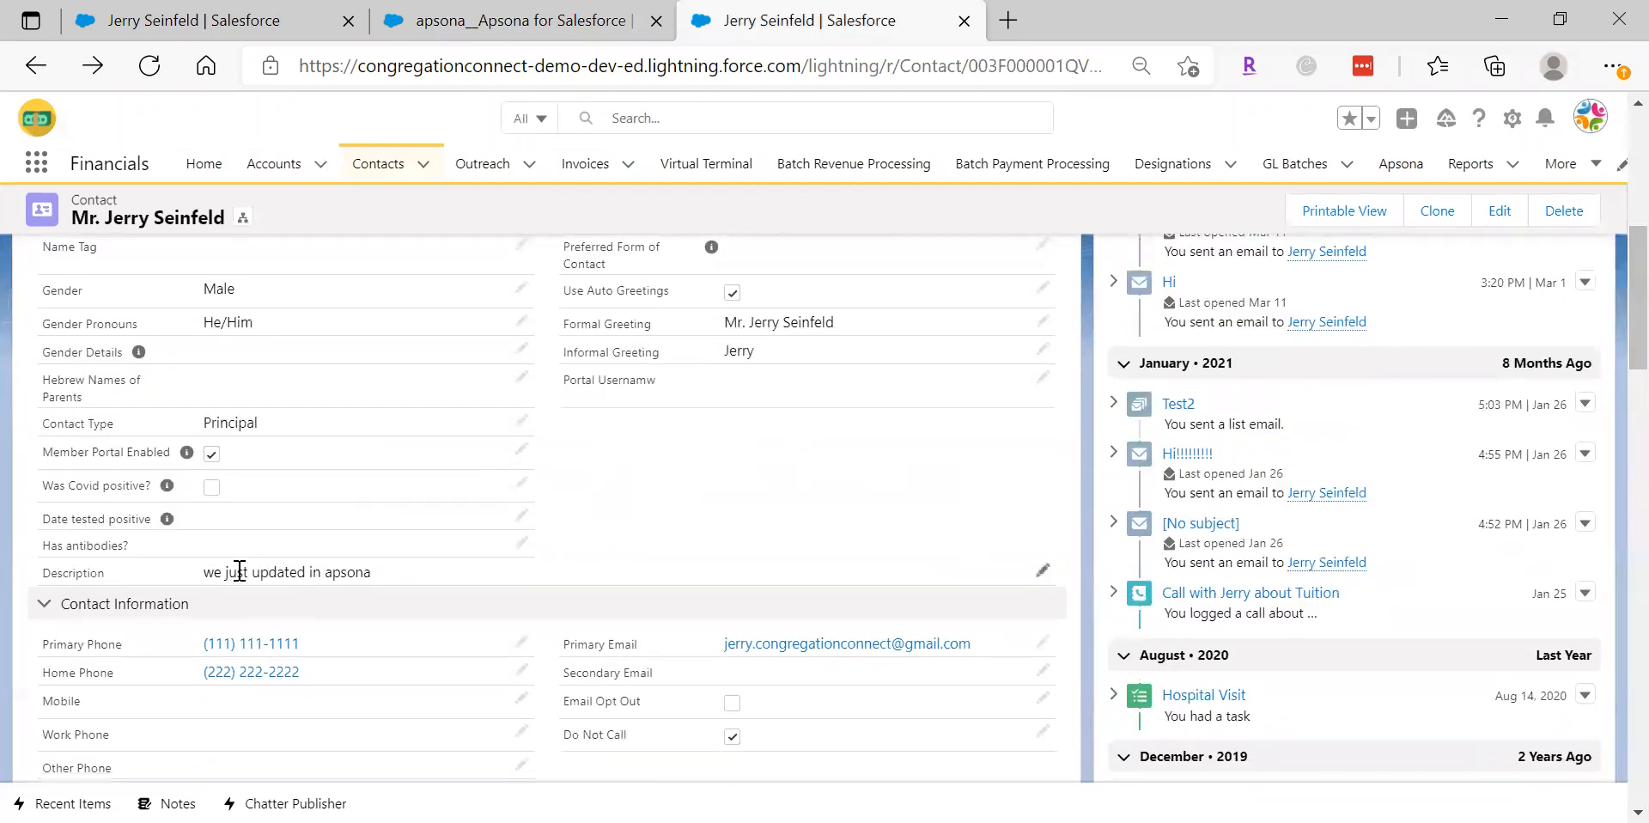
{"action": "left_click_drag", "start_coordinate": [204, 572], "coordinate": [375, 585]}
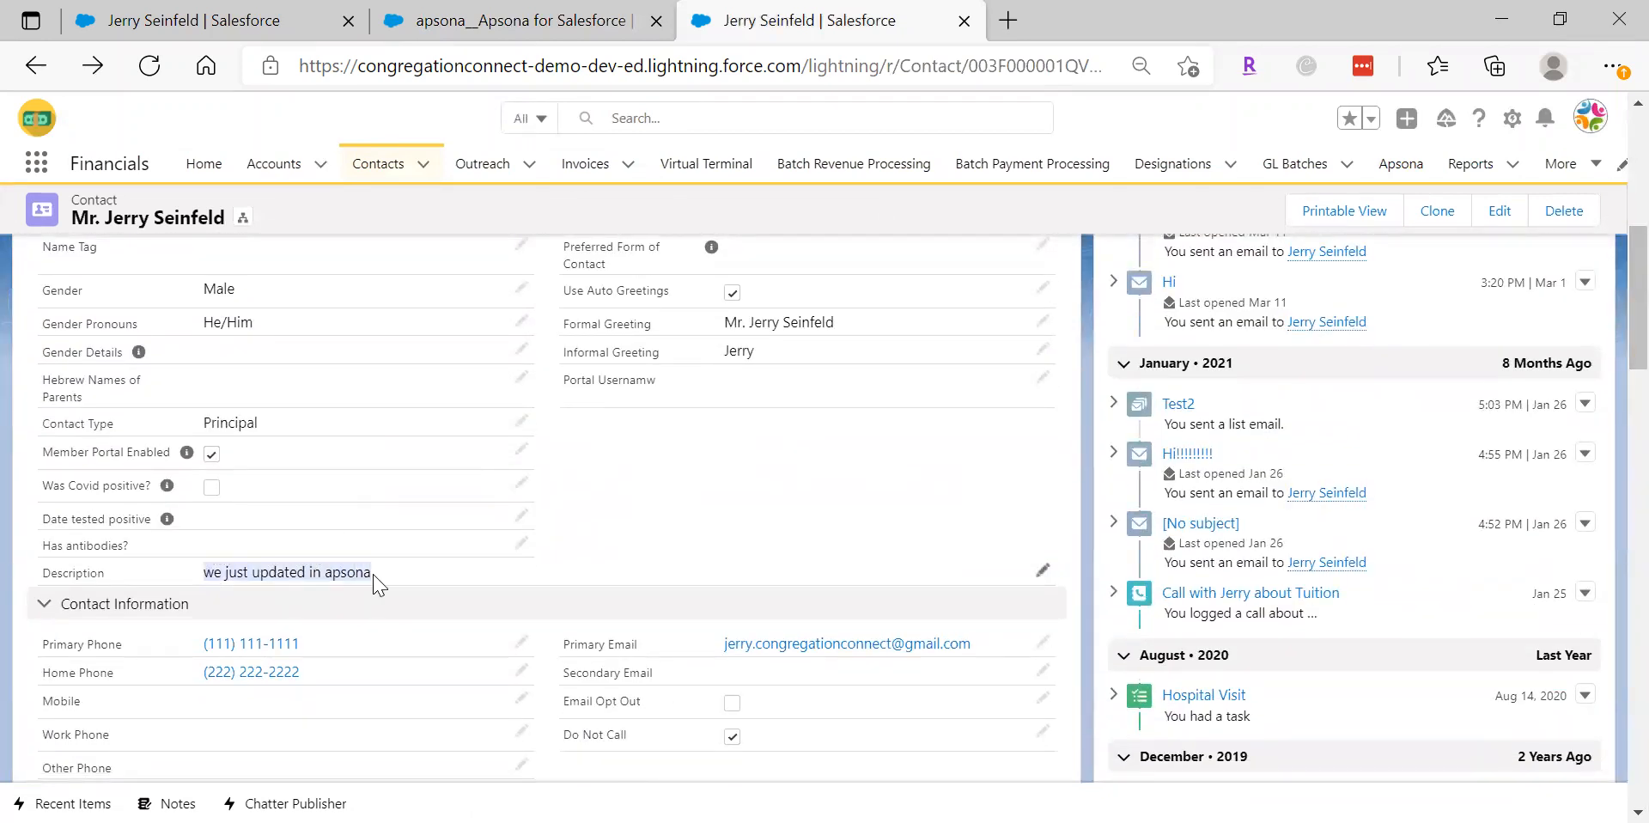
Return to Apsona and open a mass update of all filtered contacts using the Field or expression option
{"action": "left_click", "coordinate": [549, 26]}
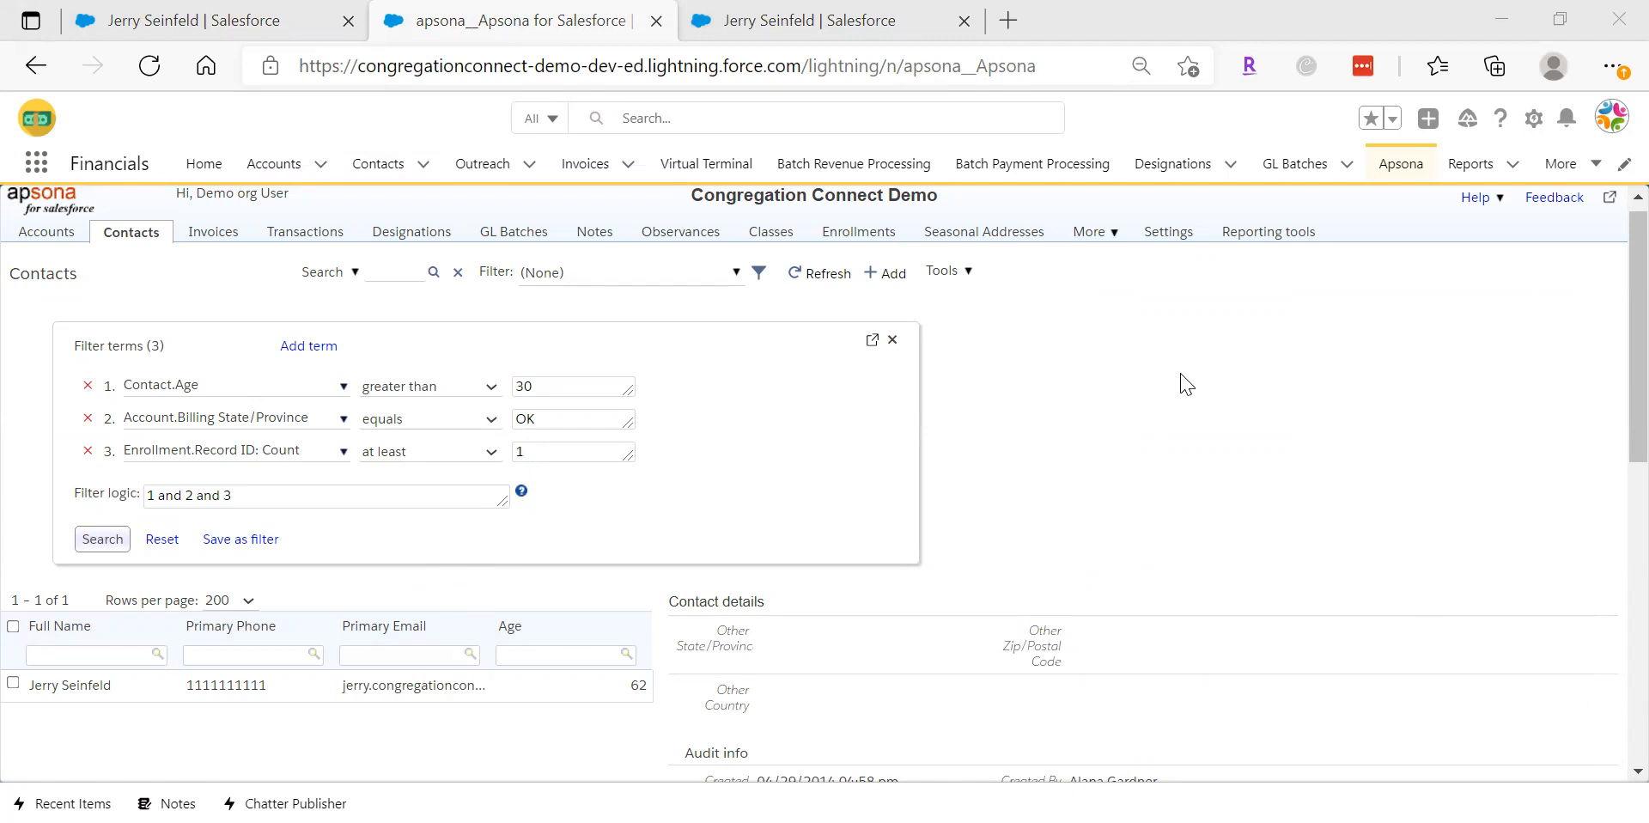
{"action": "left_click", "coordinate": [969, 273]}
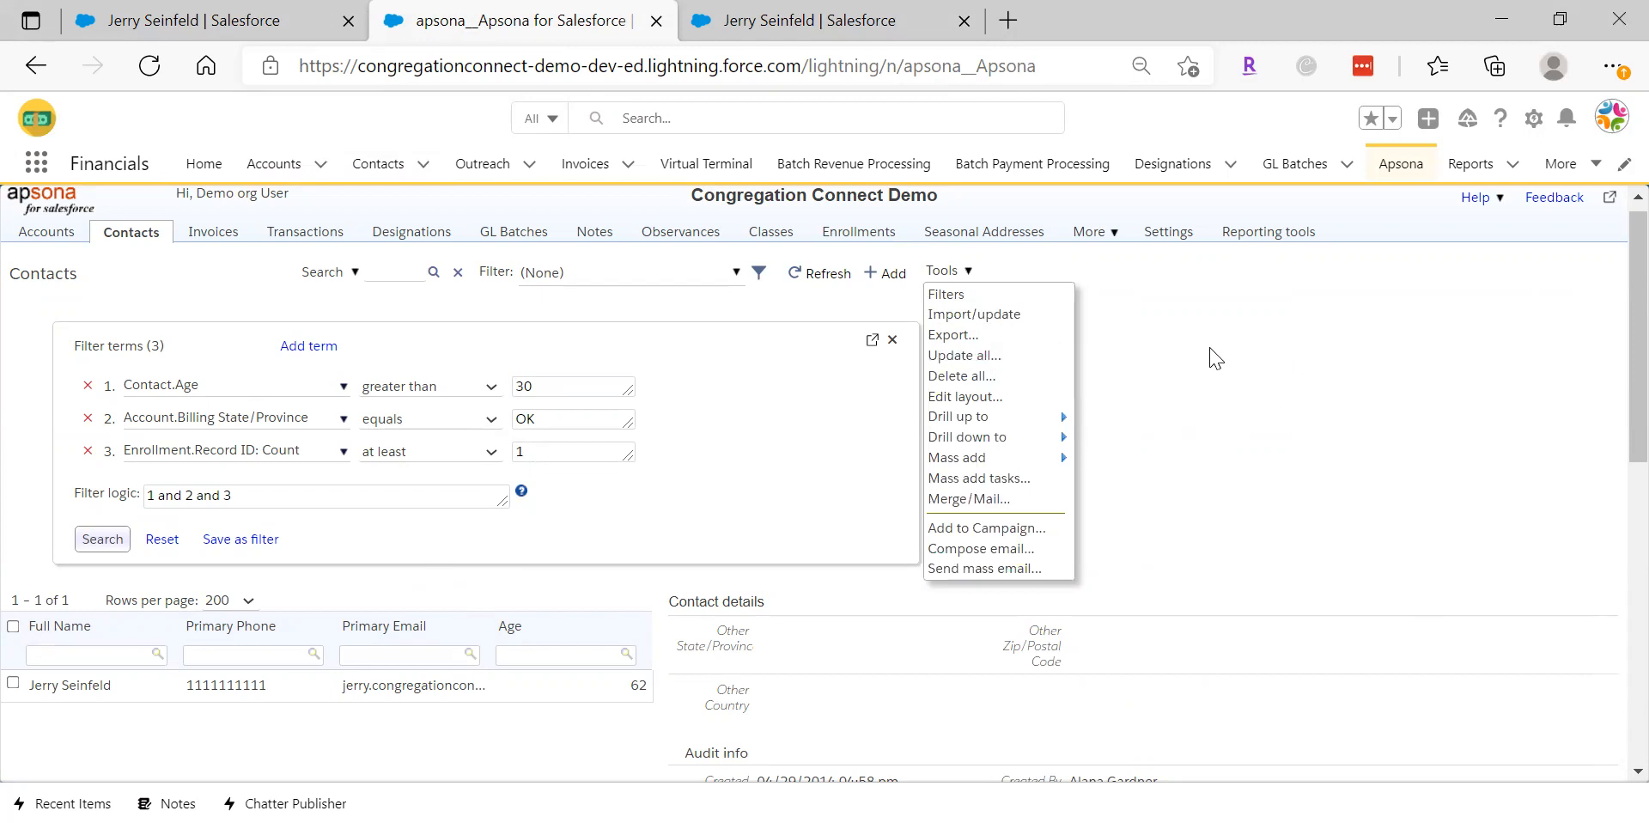
{"action": "left_click", "coordinate": [992, 362]}
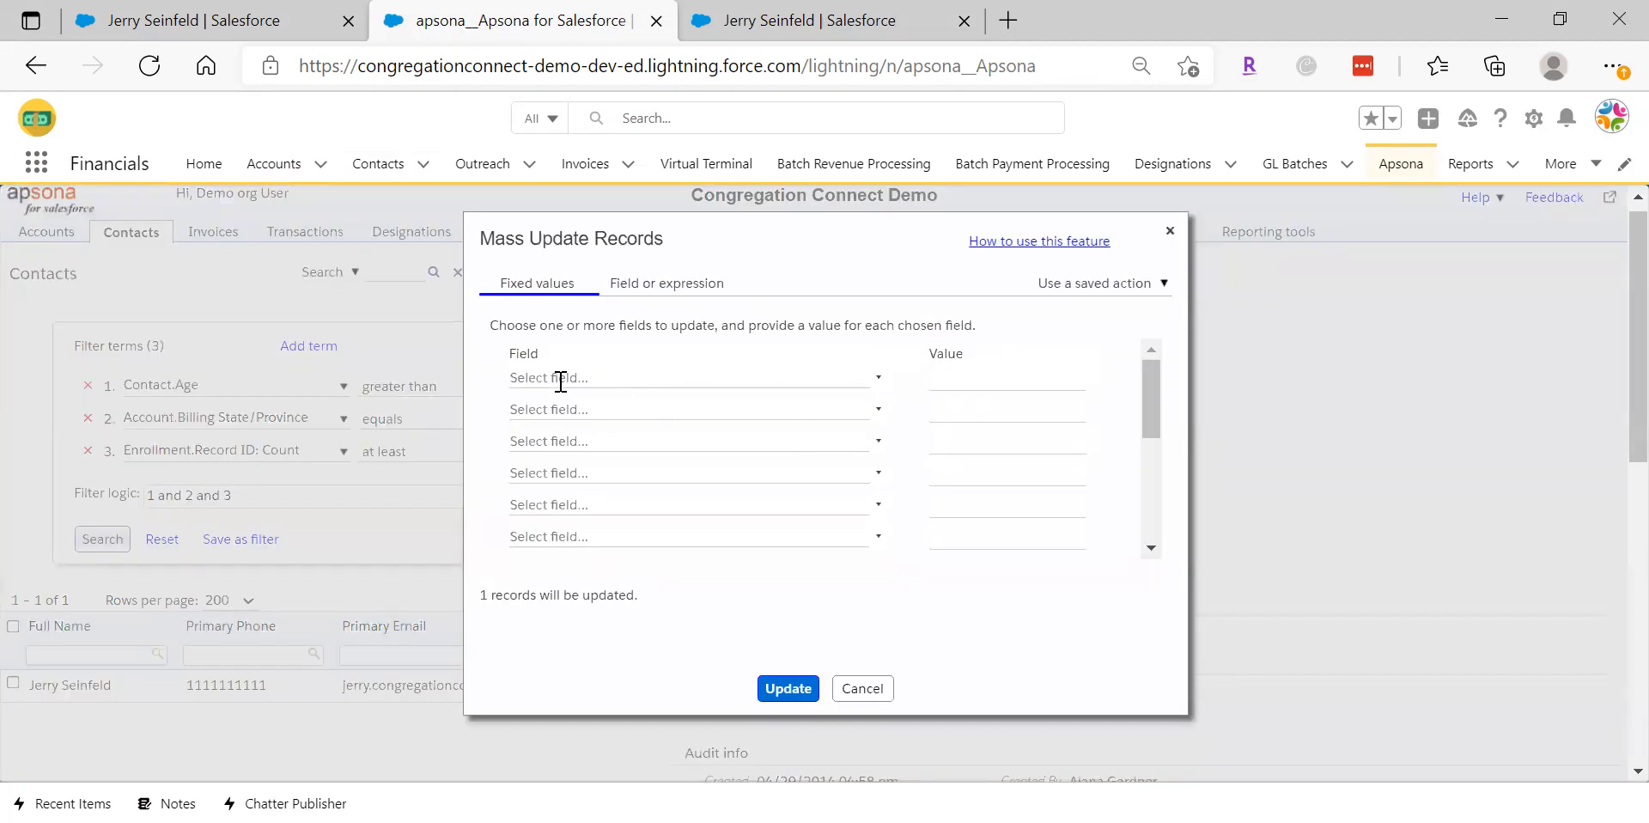
{"action": "left_click", "coordinate": [665, 290]}
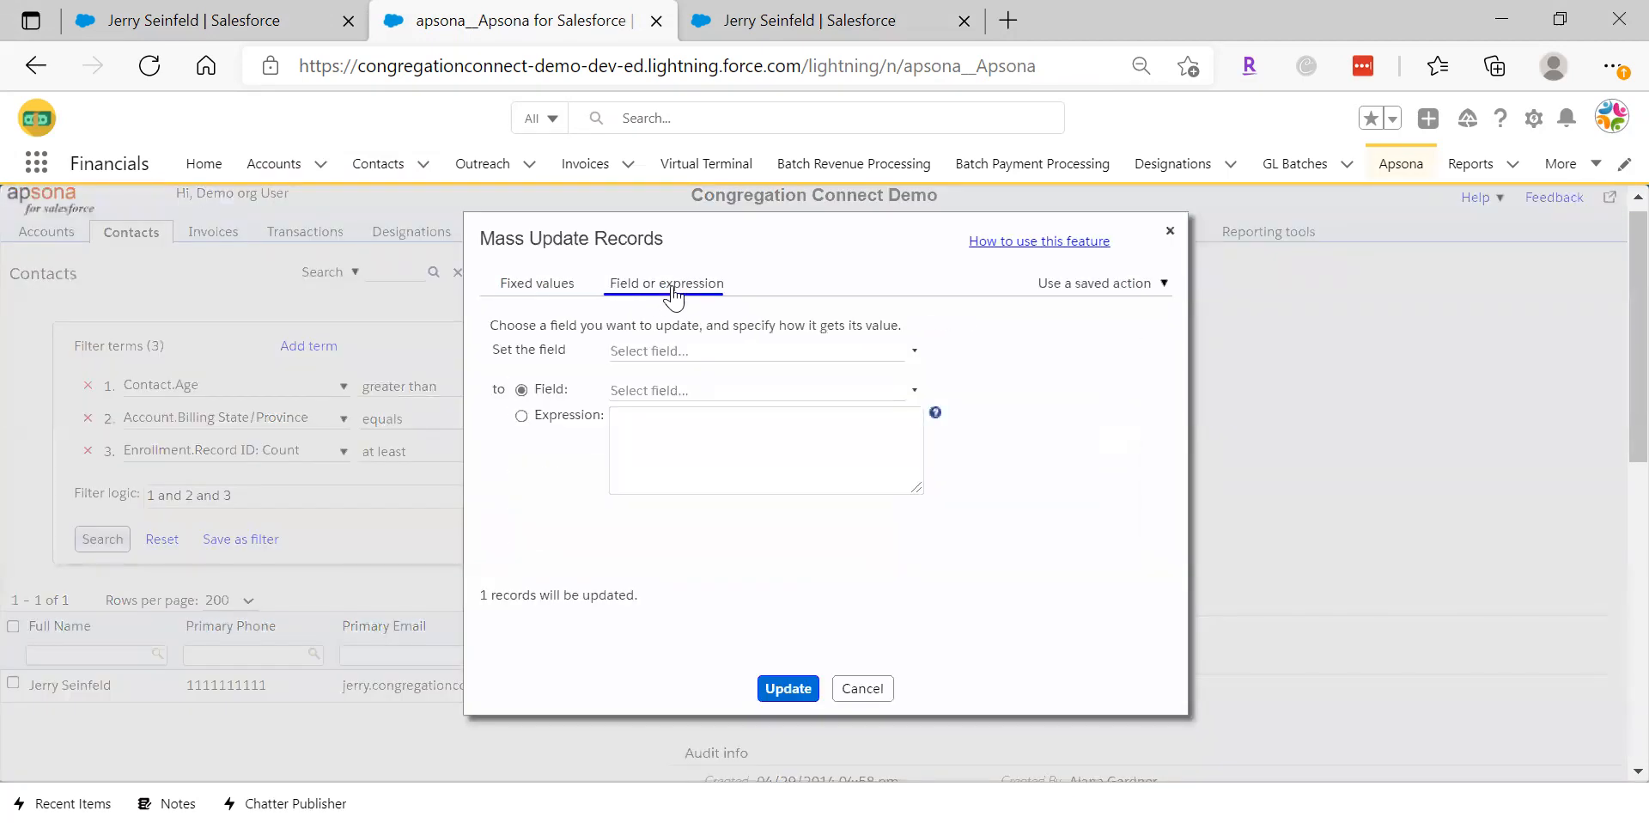
{"action": "left_click", "coordinate": [541, 284]}
{"action": "left_click", "coordinate": [706, 291]}
Set the Contact Description field to the value of the Age field, run the update, and close the dialog
{"action": "left_click", "coordinate": [703, 349]}
{"action": "type", "text": "des"}
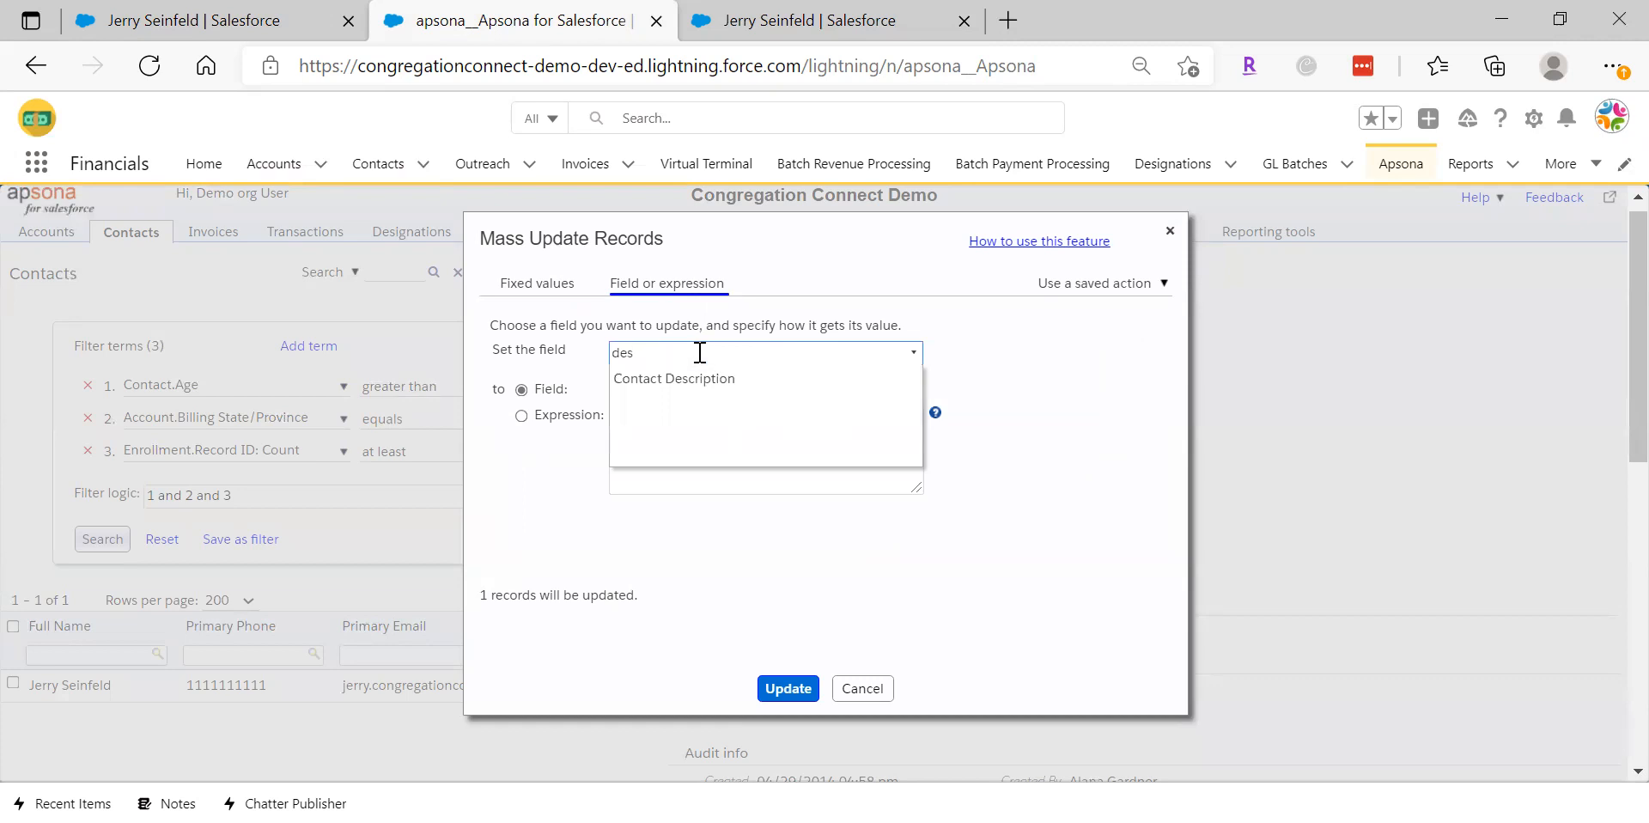
{"action": "left_click", "coordinate": [678, 379]}
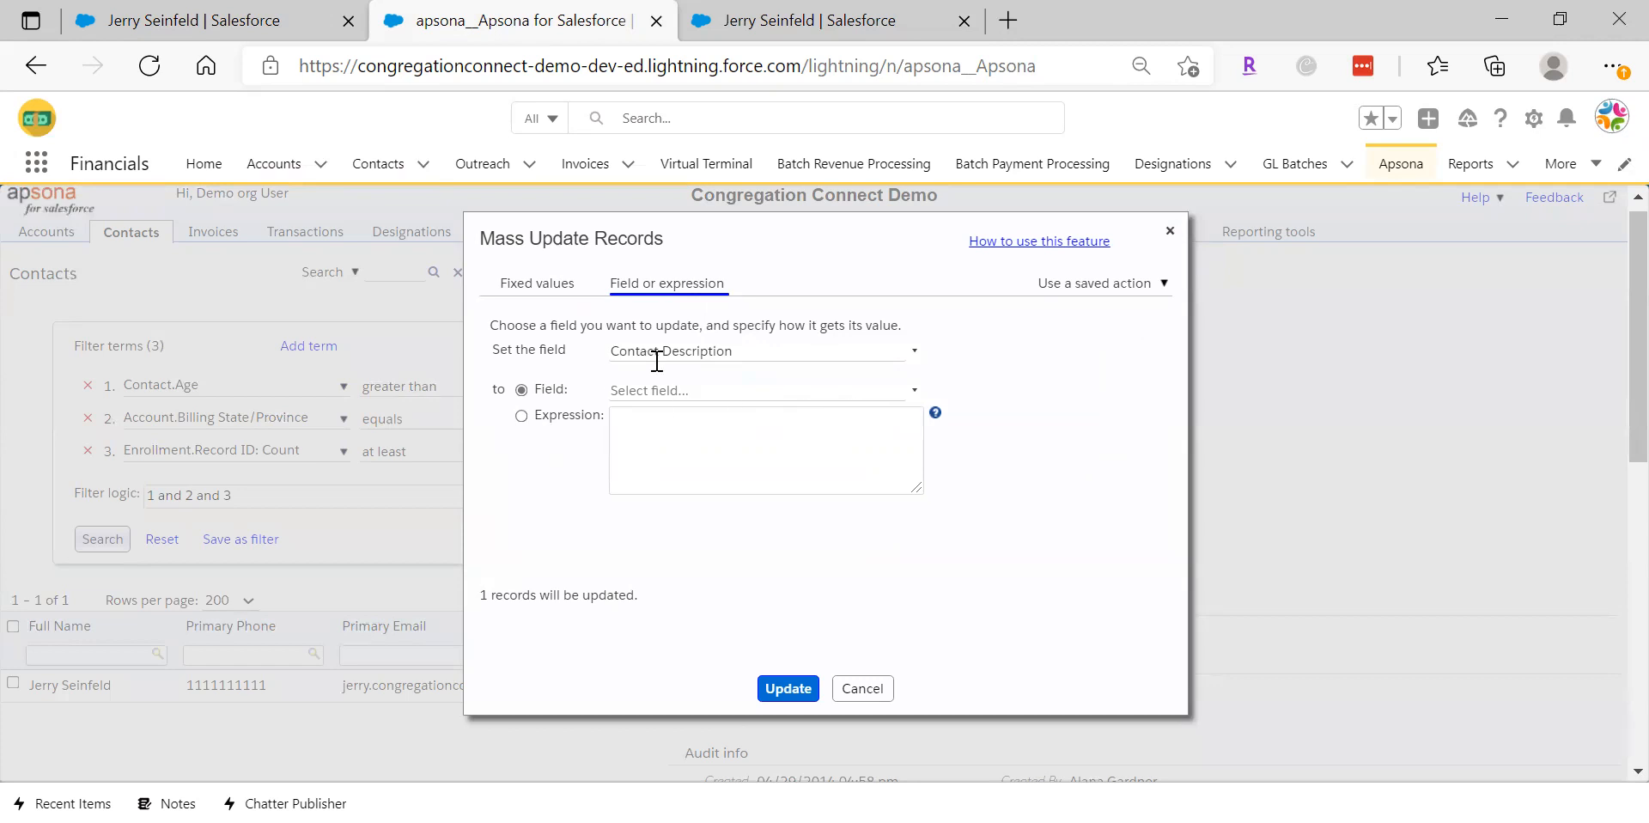
{"action": "left_click", "coordinate": [914, 391]}
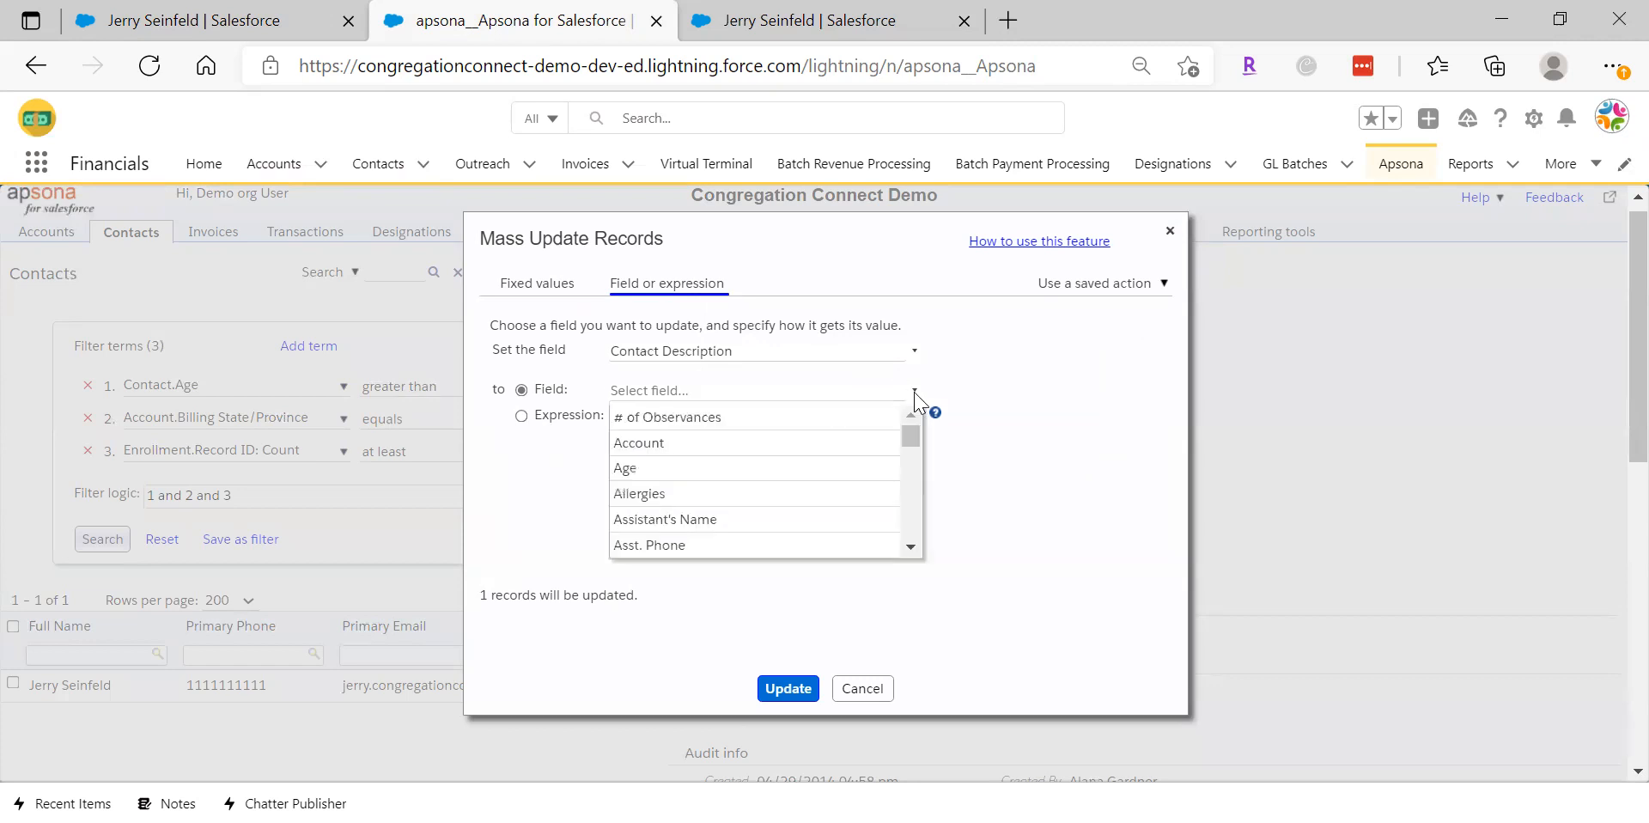
{"action": "left_click", "coordinate": [668, 471]}
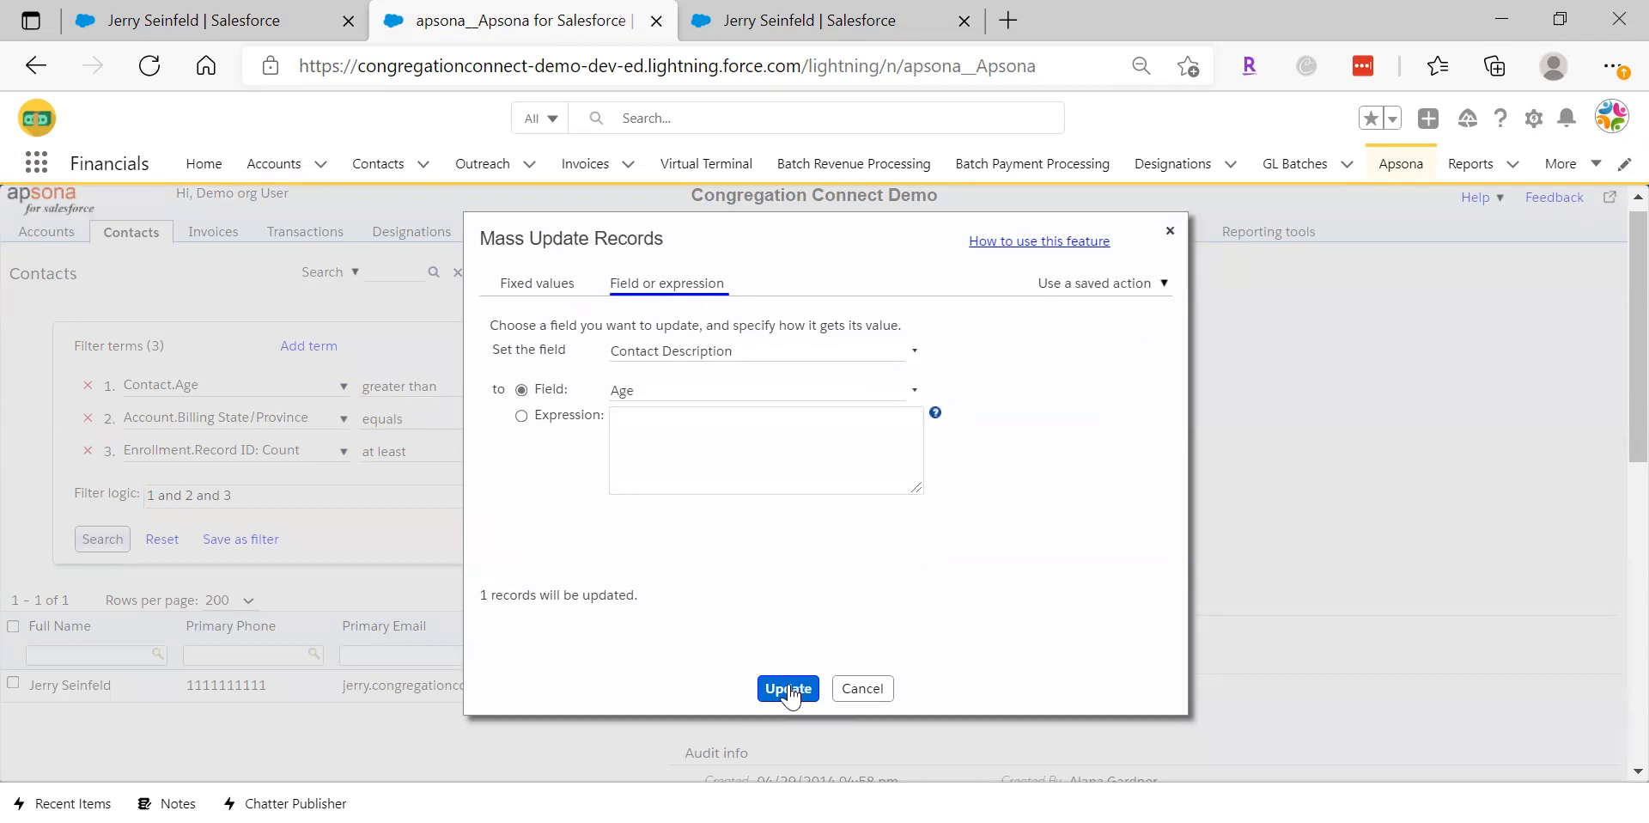
{"action": "left_click", "coordinate": [788, 688]}
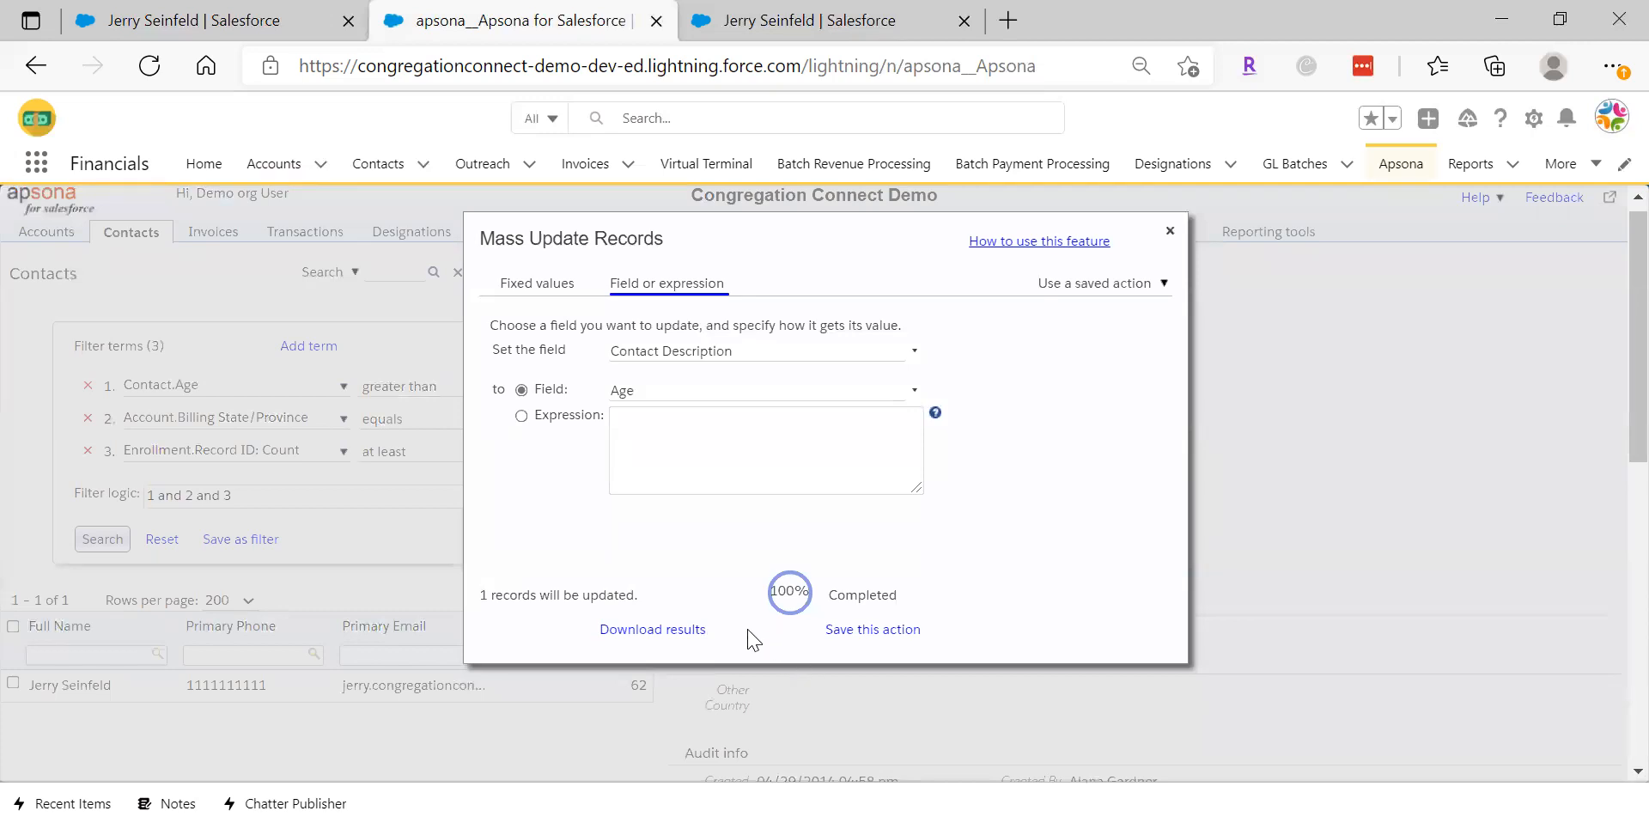
{"action": "left_click", "coordinate": [1170, 232]}
Reload the contact's Salesforce record and compare its Description with the Age field
{"action": "left_click", "coordinate": [808, 20]}
{"action": "left_click", "coordinate": [166, 75]}
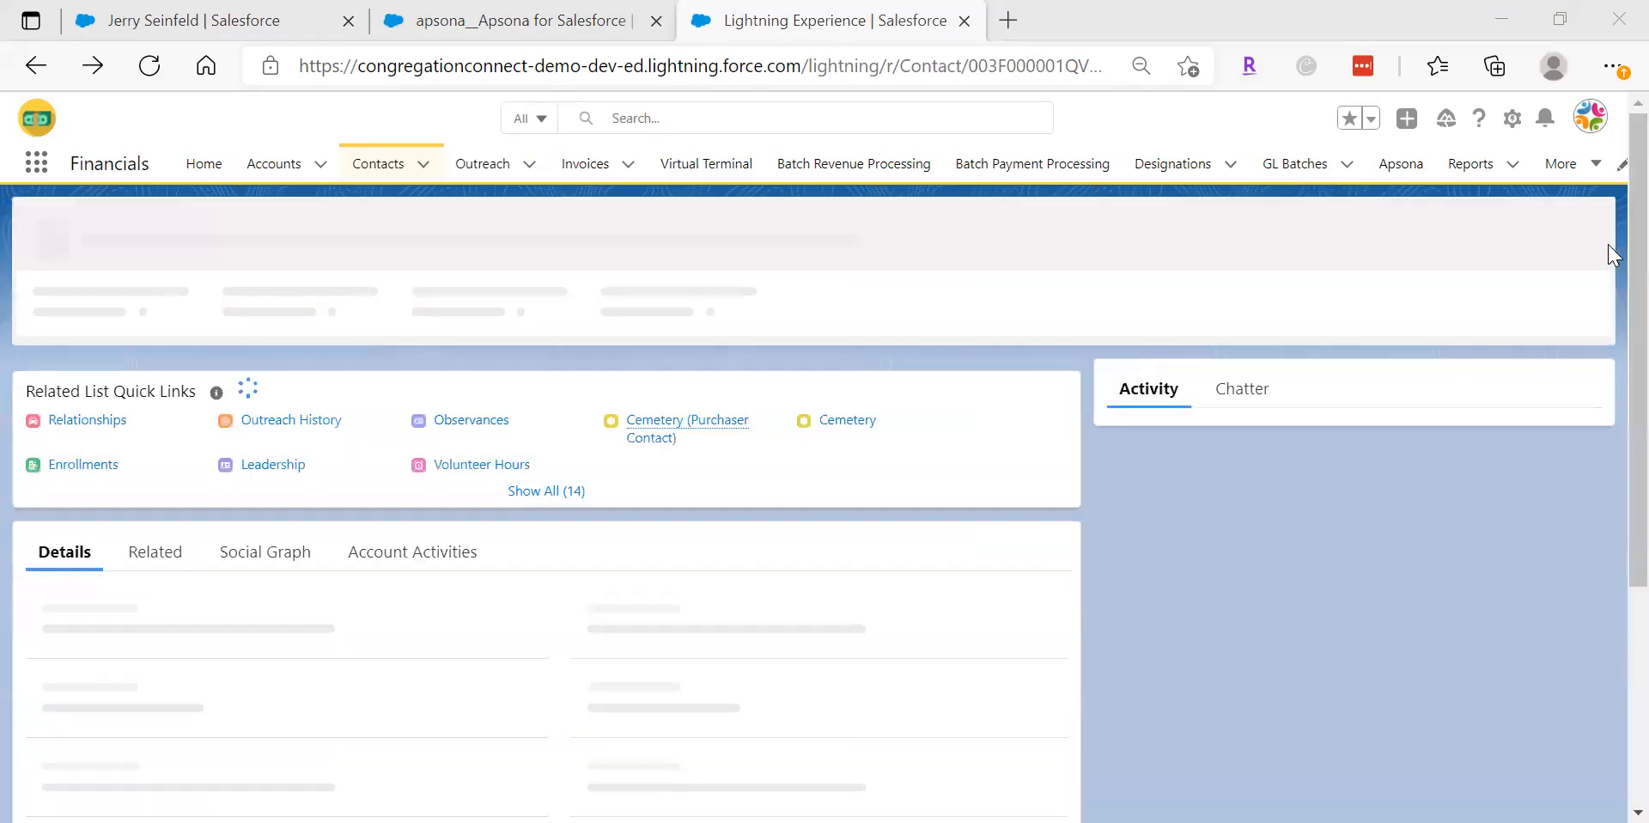
{"action": "left_click_drag", "start_coordinate": [1635, 166], "coordinate": [1635, 284]}
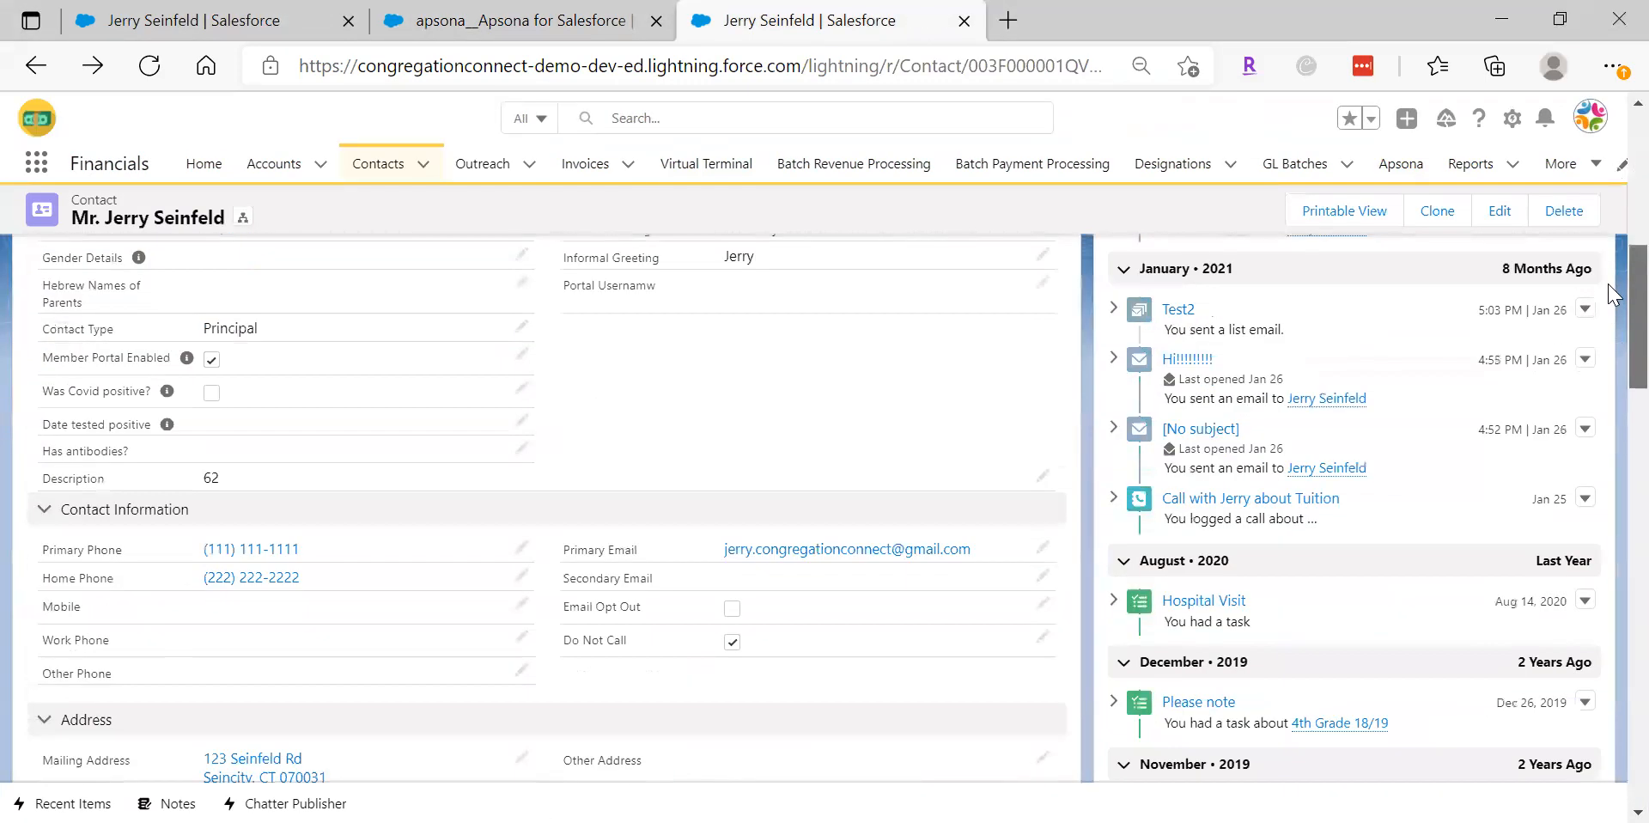
{"action": "scroll", "coordinate": [1612, 295], "scroll_direction": "up", "scroll_amount": 2}
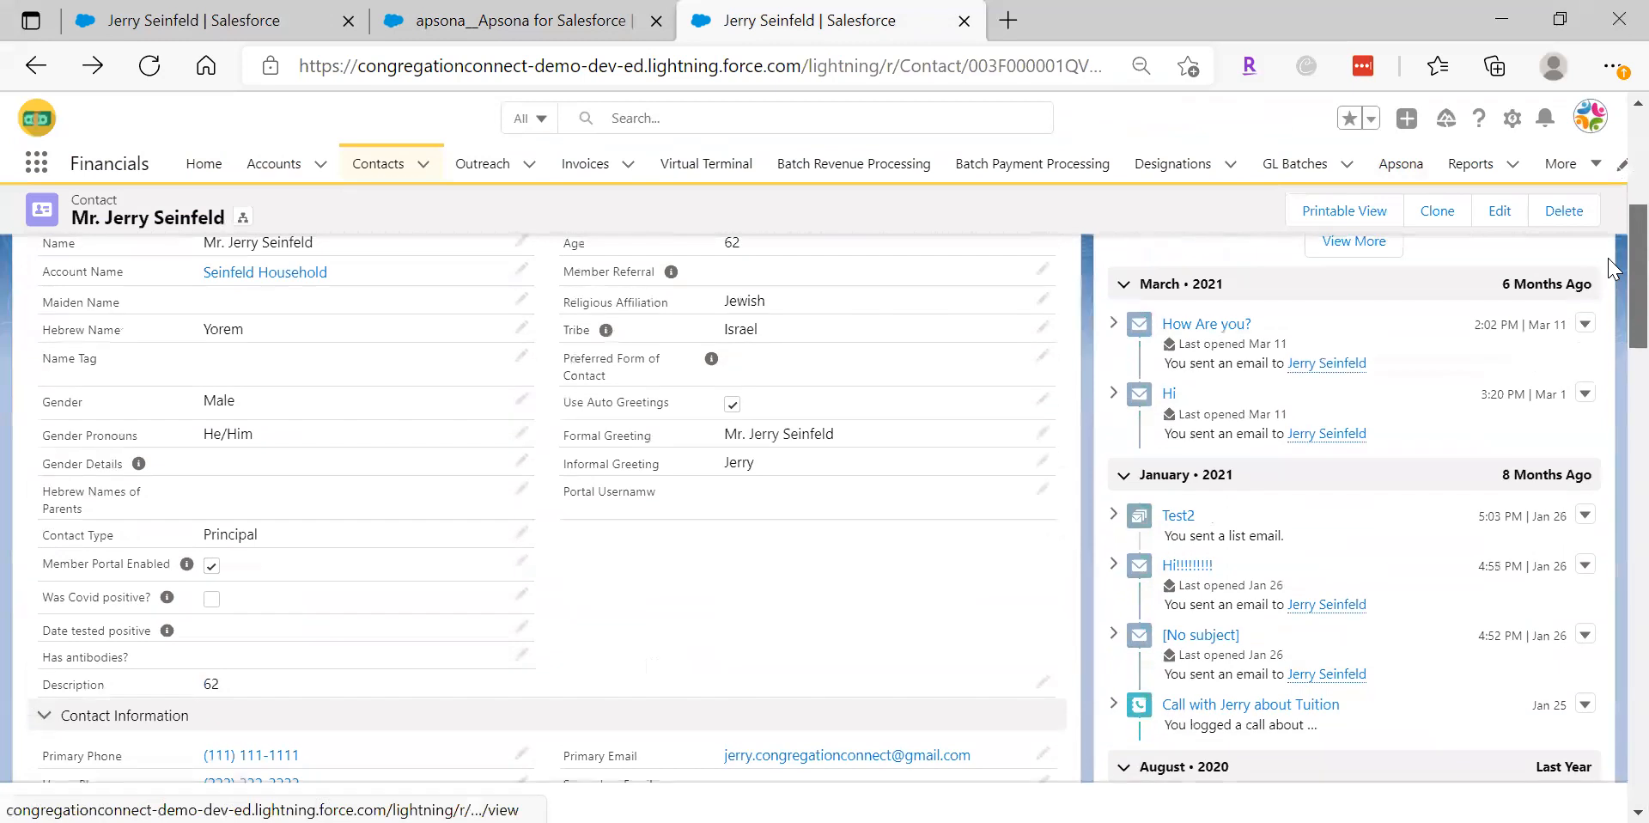
{"action": "double_click", "coordinate": [215, 683]}
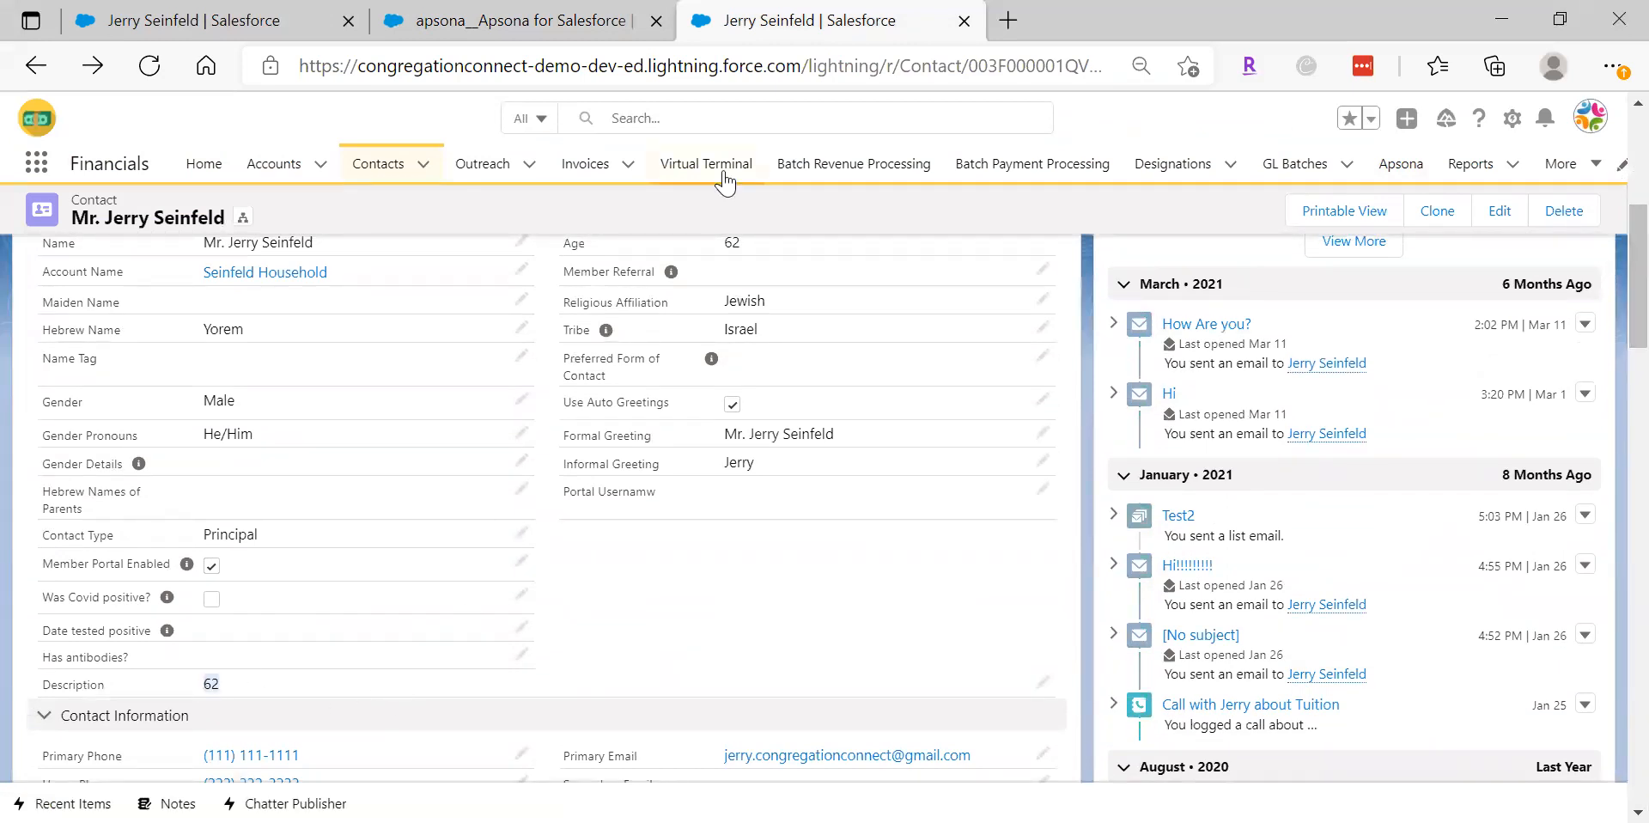
Return to Apsona and open a mass update of all filtered contacts, choosing Expression as the source for Contact Description
{"action": "left_click", "coordinate": [567, 25]}
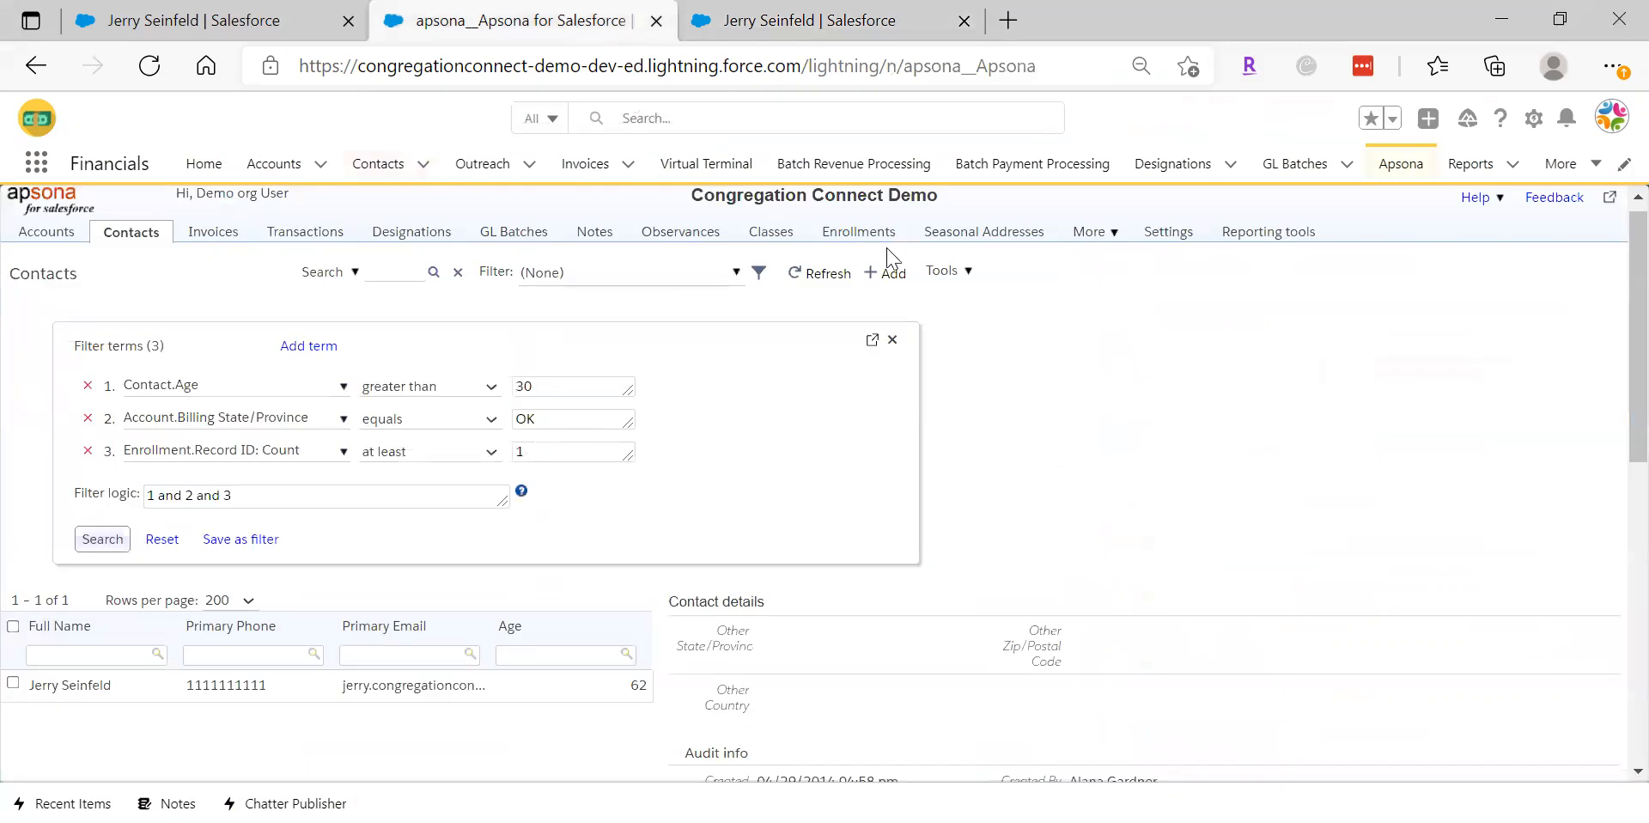
{"action": "left_click", "coordinate": [949, 272]}
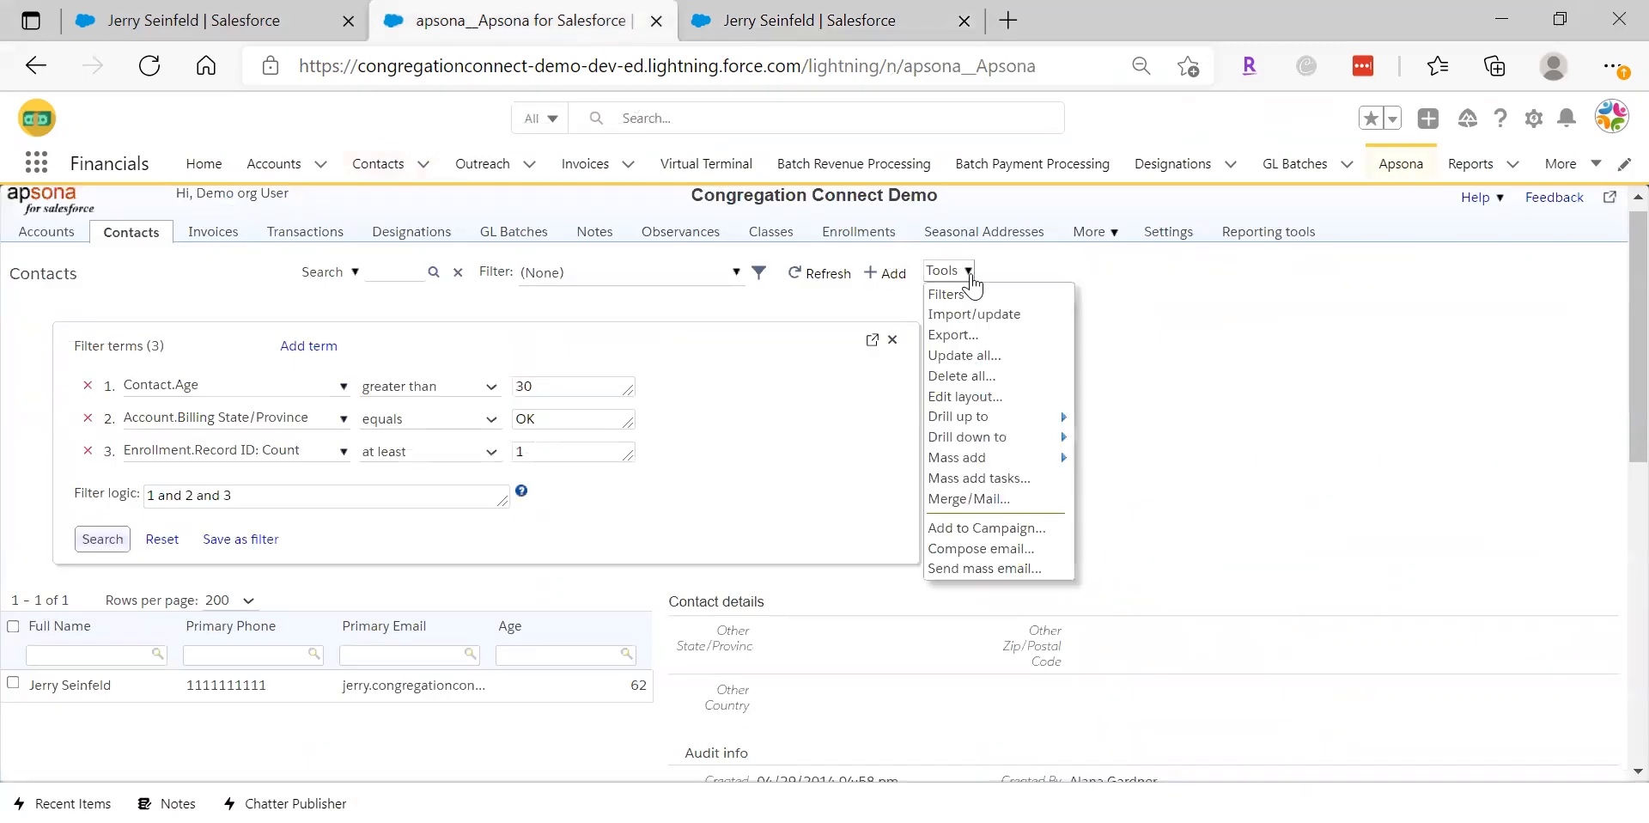
{"action": "left_click", "coordinate": [981, 355]}
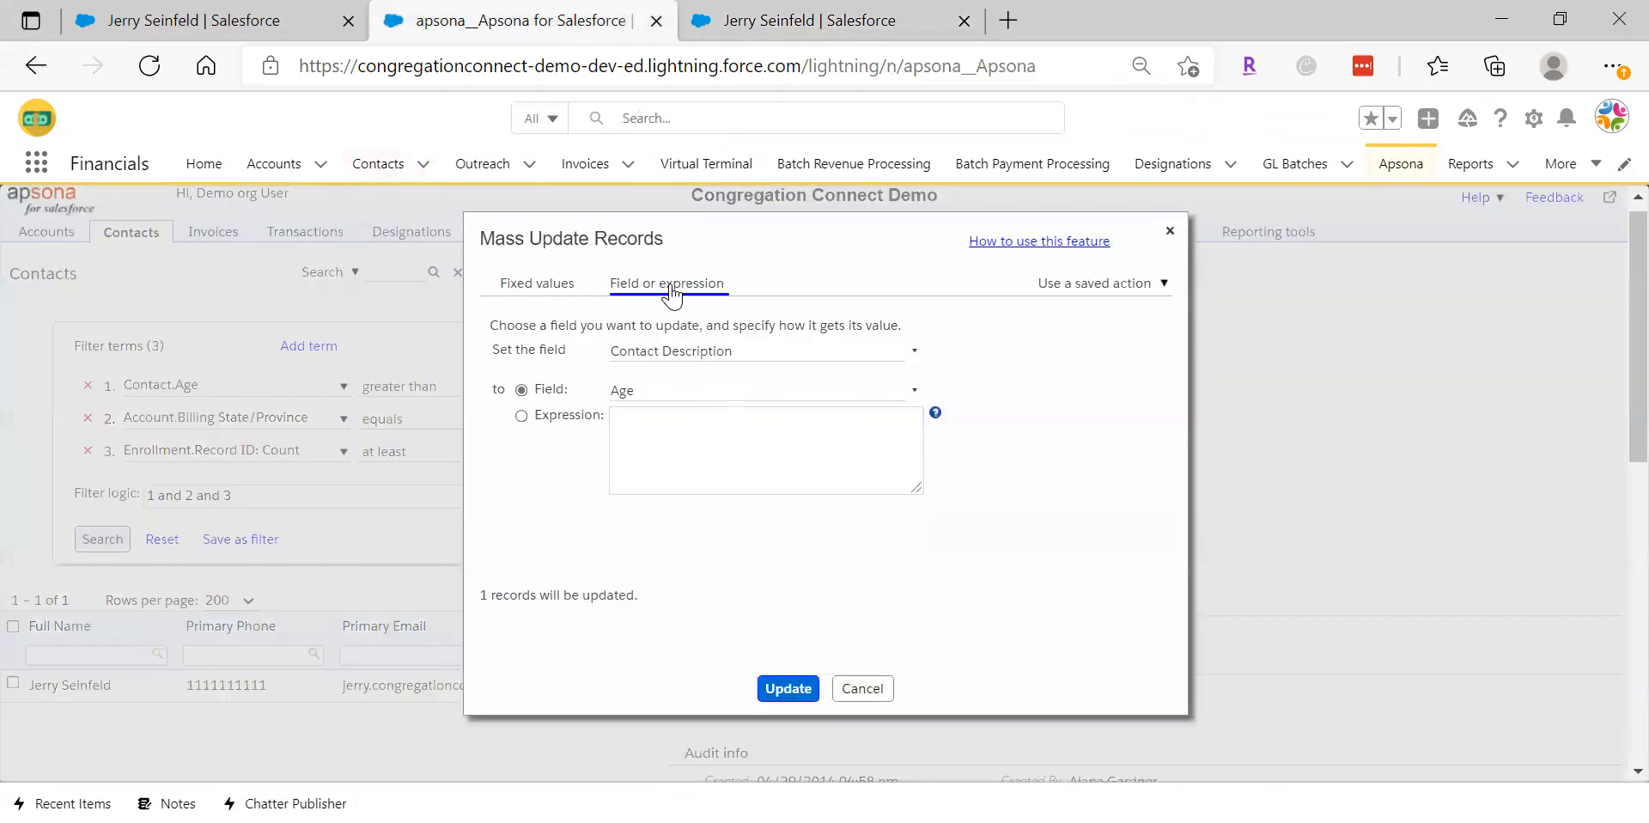
{"action": "left_click_drag", "start_coordinate": [739, 351], "coordinate": [571, 365]}
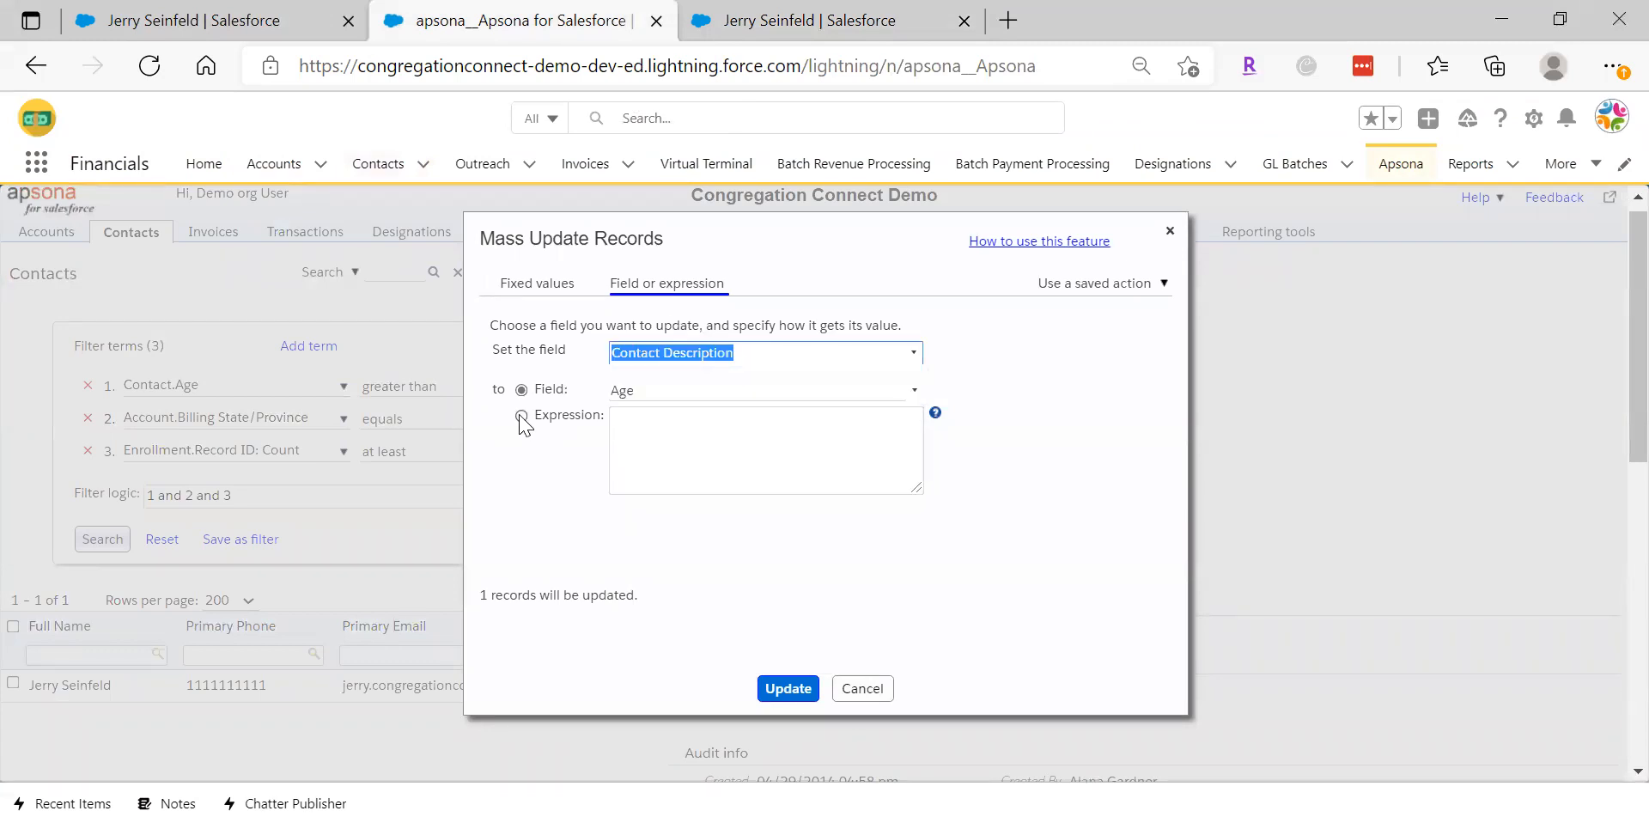
{"action": "left_click", "coordinate": [521, 415]}
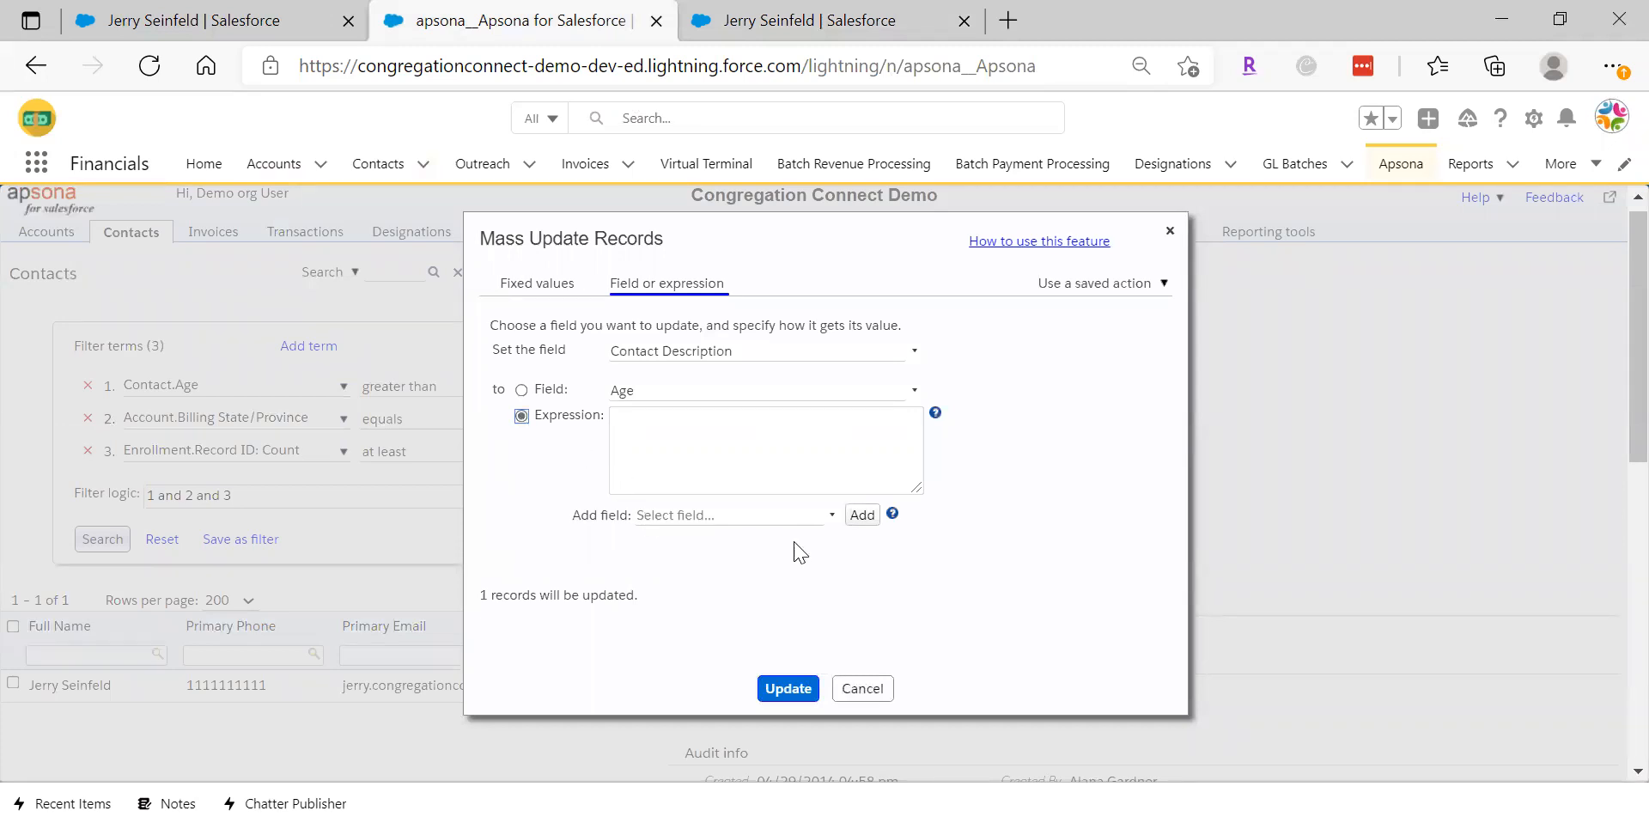
Build the expression {!SynagogueCloud__Age__c}+5 from the Age field and run the mass update
{"action": "left_click", "coordinate": [818, 516]}
{"action": "type", "text": "age"}
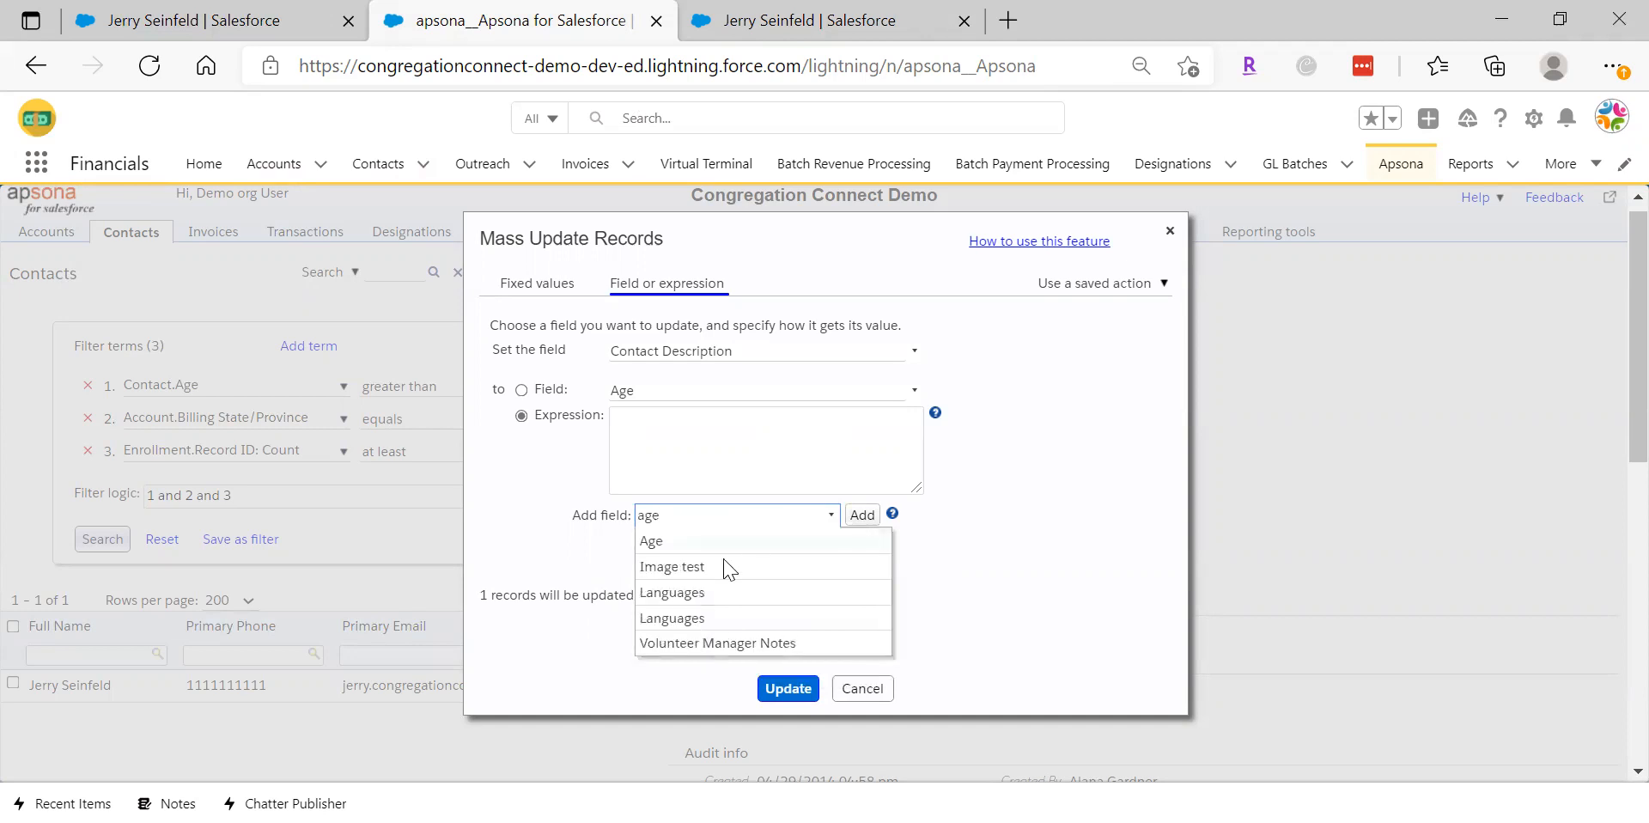
{"action": "key", "text": "Return"}
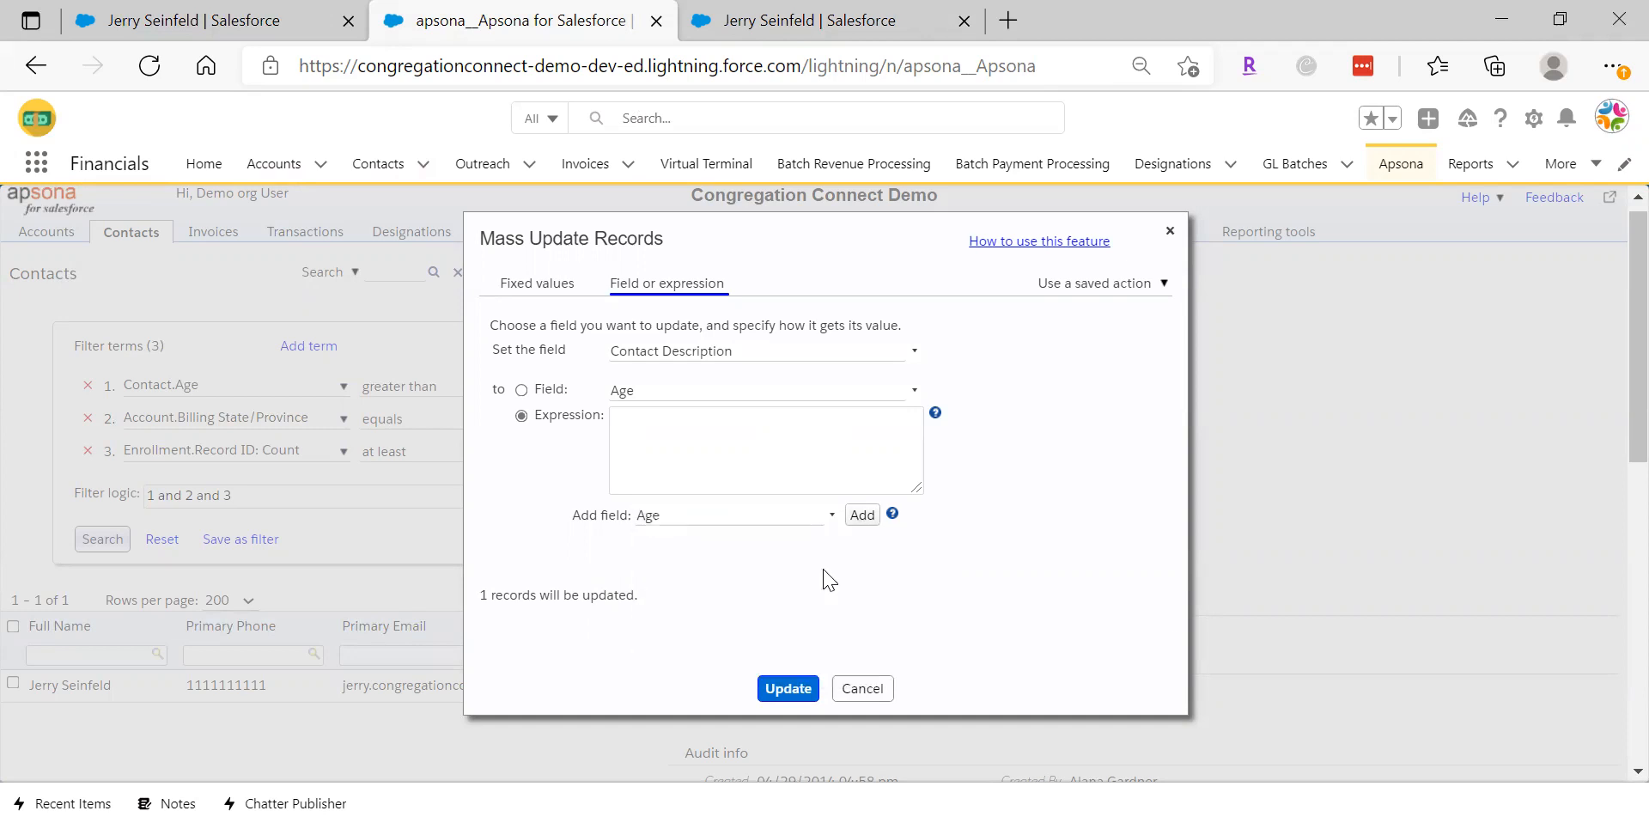
{"action": "left_click", "coordinate": [862, 515]}
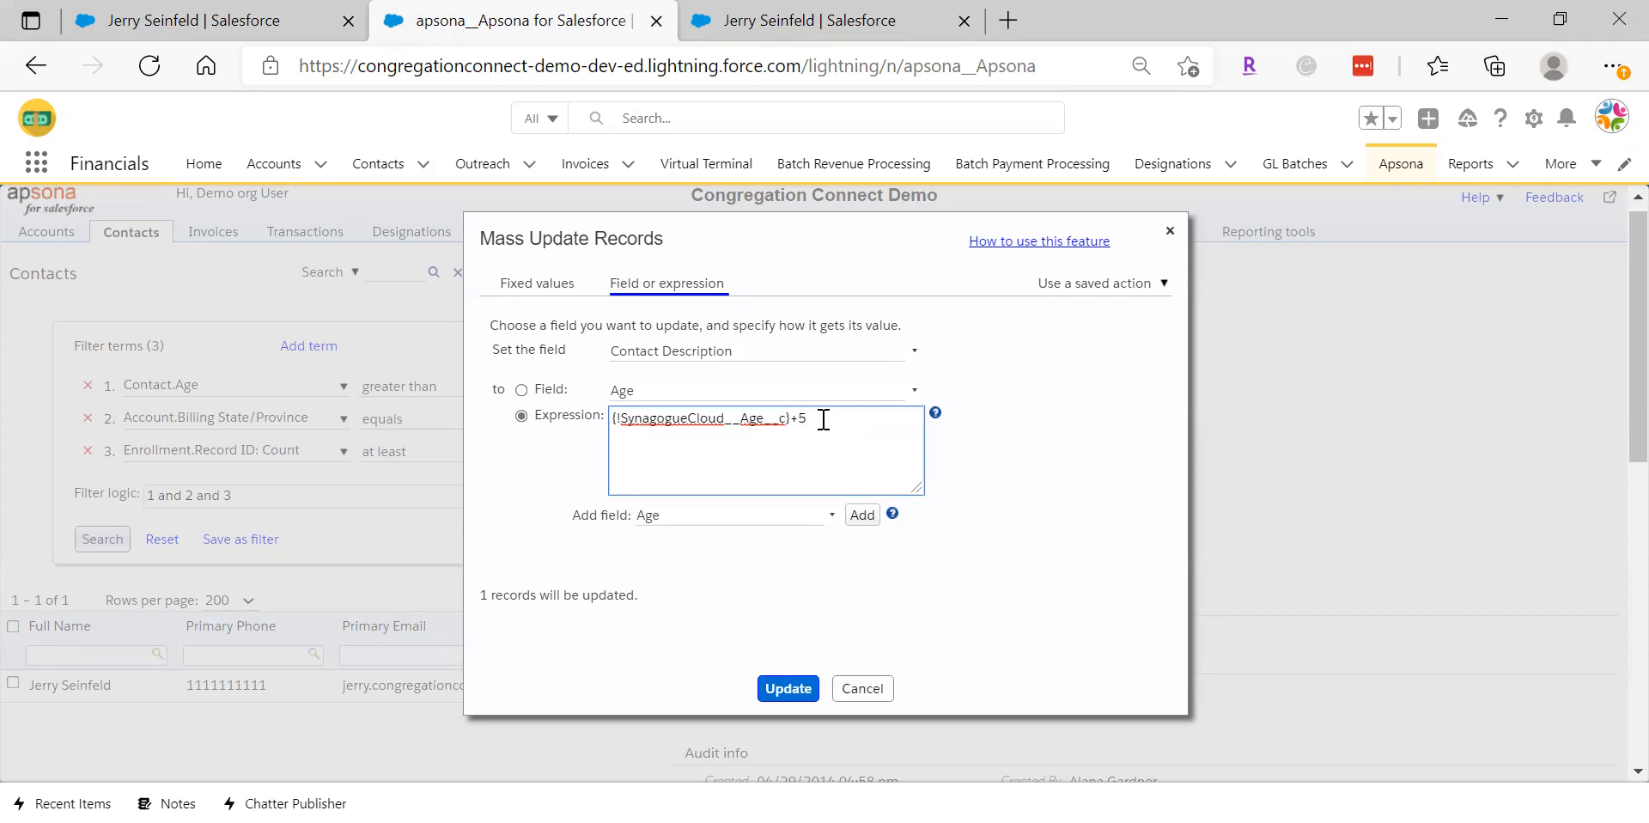
{"action": "left_click", "coordinate": [794, 688]}
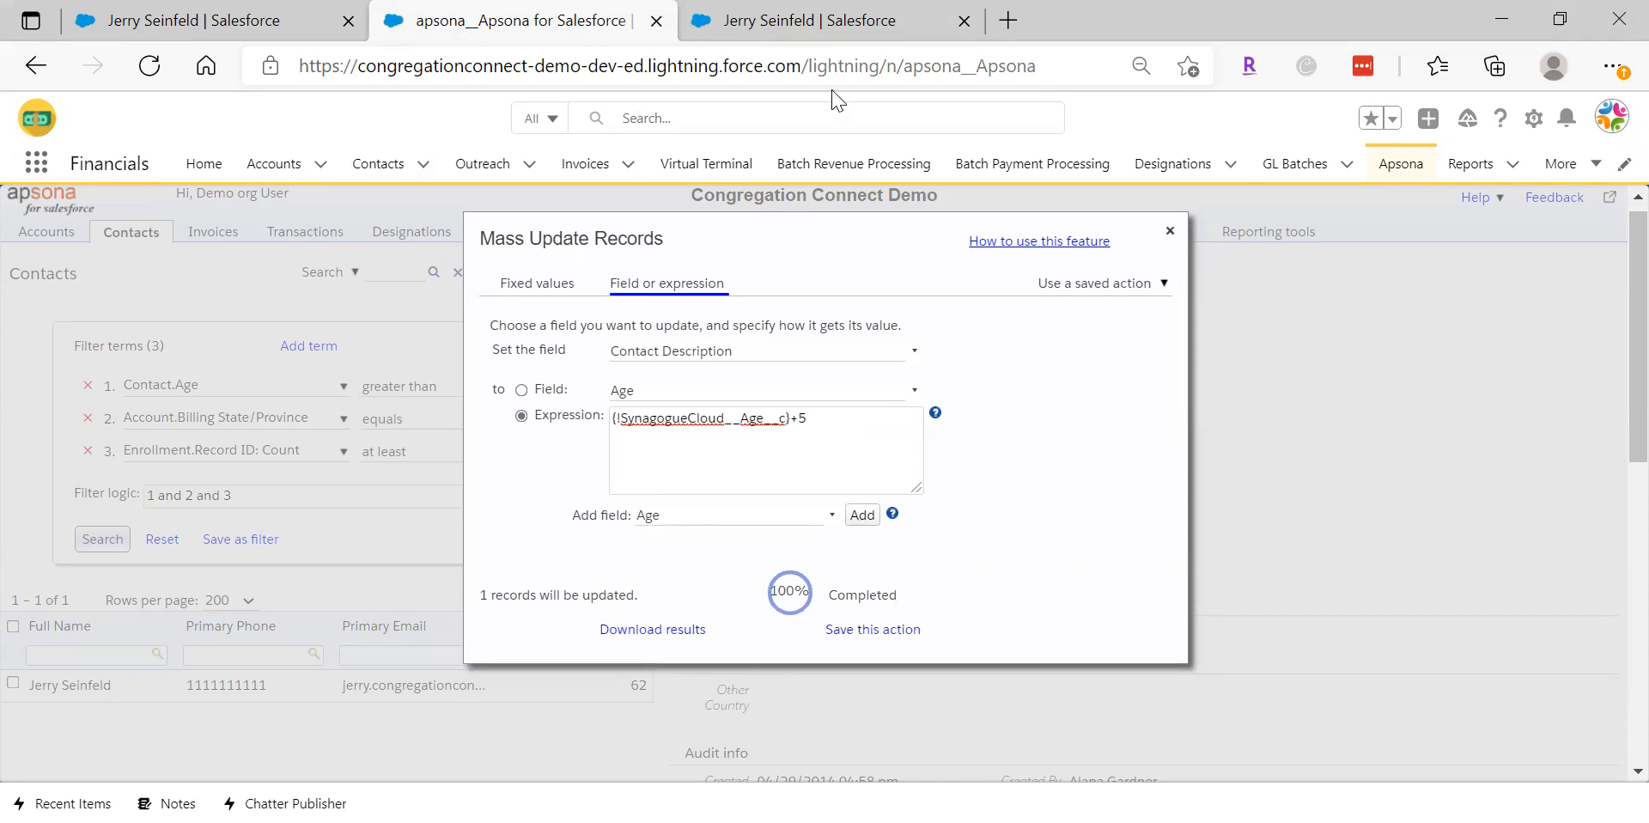
Reload the contact's Salesforce record and compare its Description with Age to check the calculated value
{"action": "left_click", "coordinate": [831, 21]}
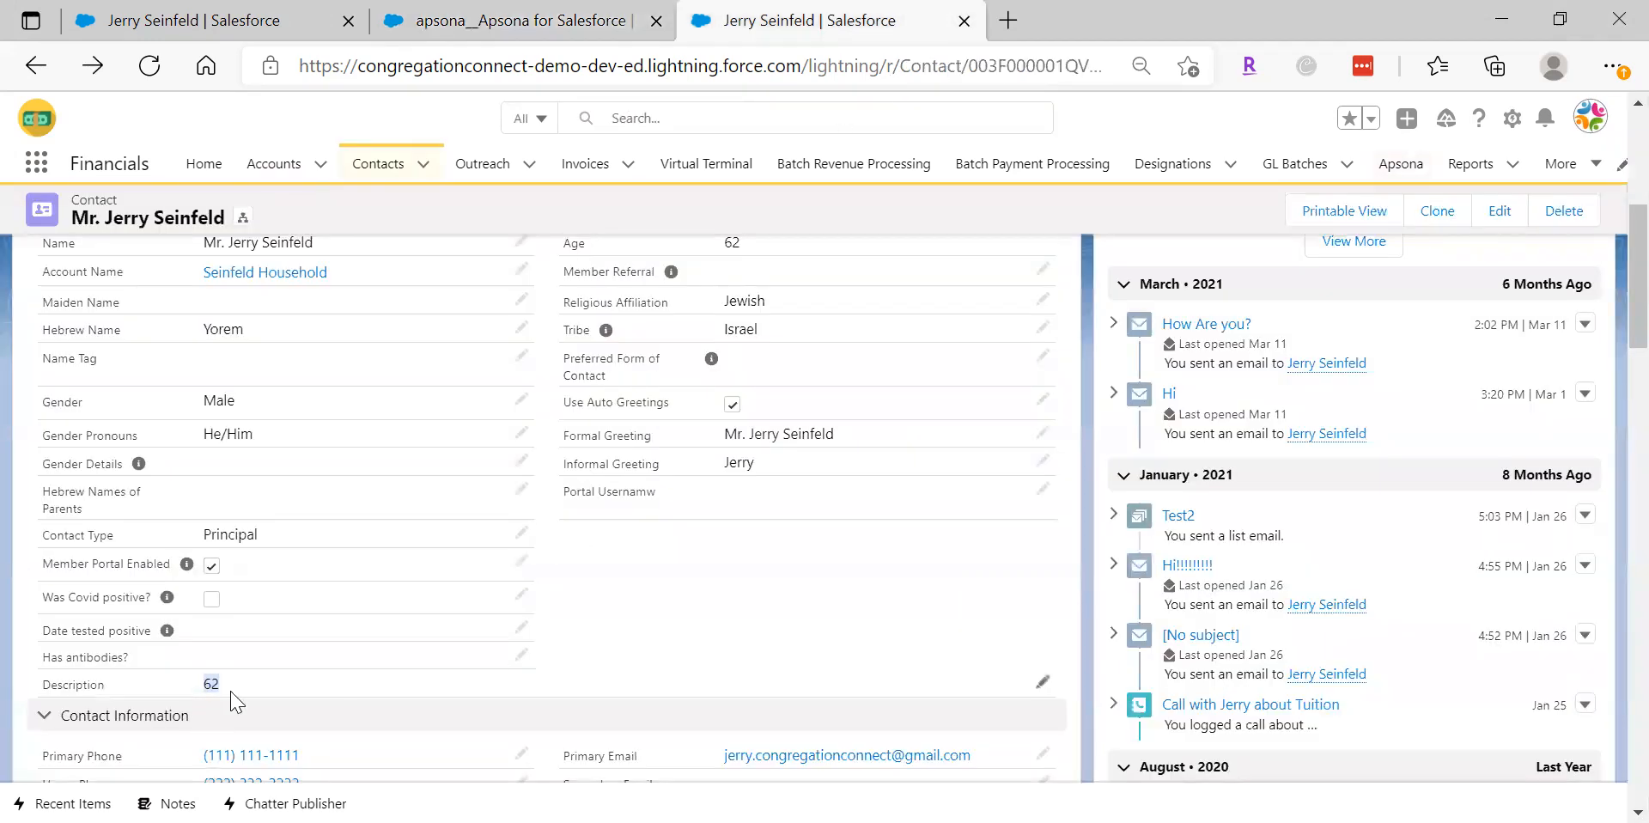
{"action": "left_click", "coordinate": [149, 66]}
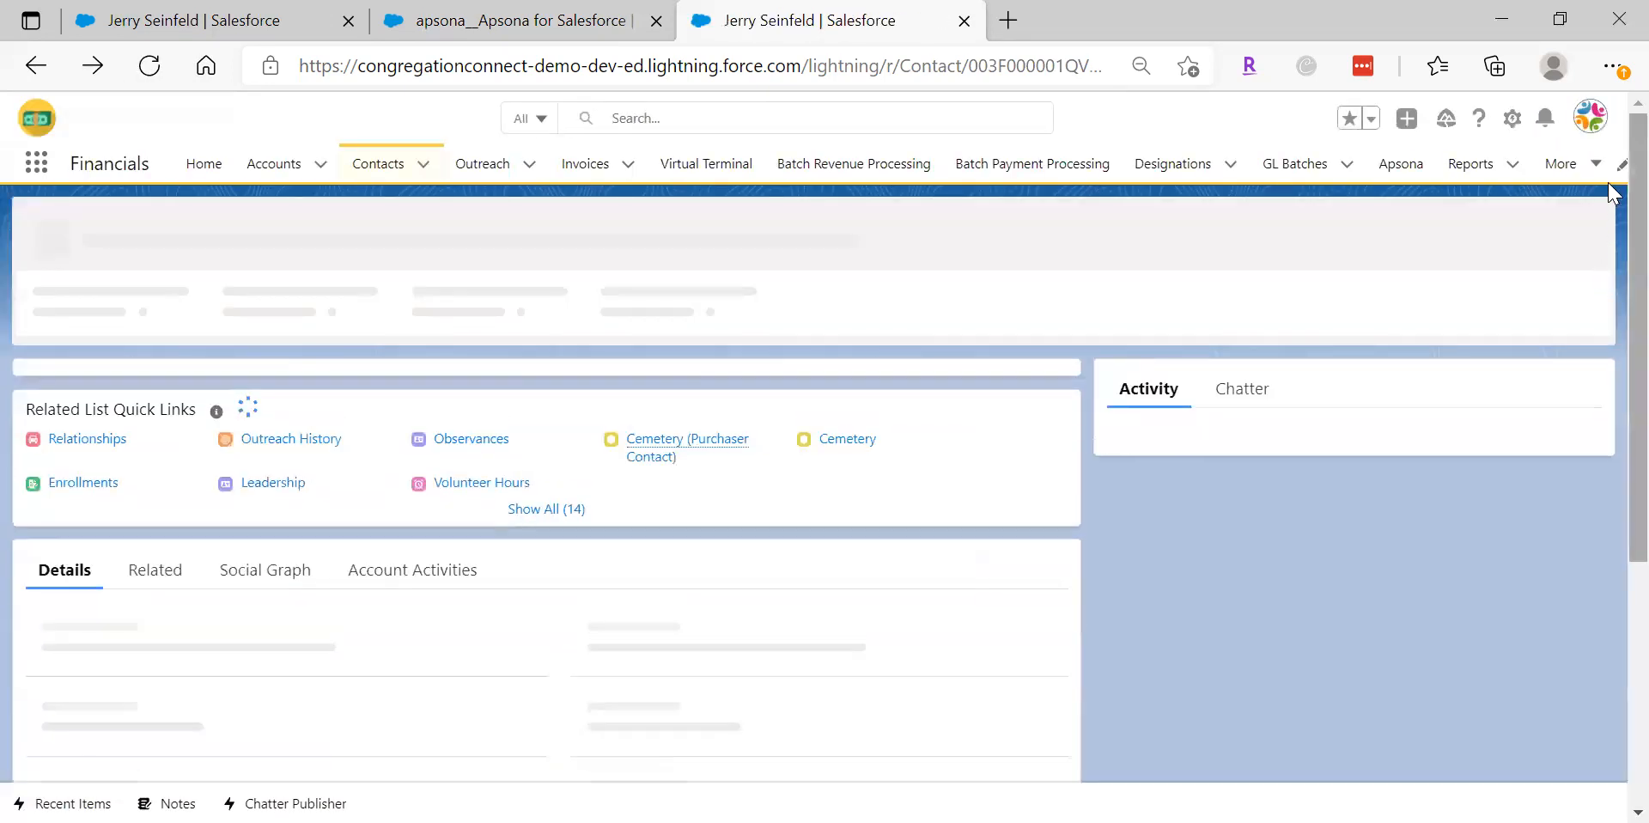
{"action": "scroll", "coordinate": [1606, 309], "scroll_direction": "down", "scroll_amount": 10}
{"action": "left_click_drag", "start_coordinate": [1609, 319], "coordinate": [1608, 263]}
{"action": "scroll", "coordinate": [241, 713], "scroll_direction": "down", "scroll_amount": 6}
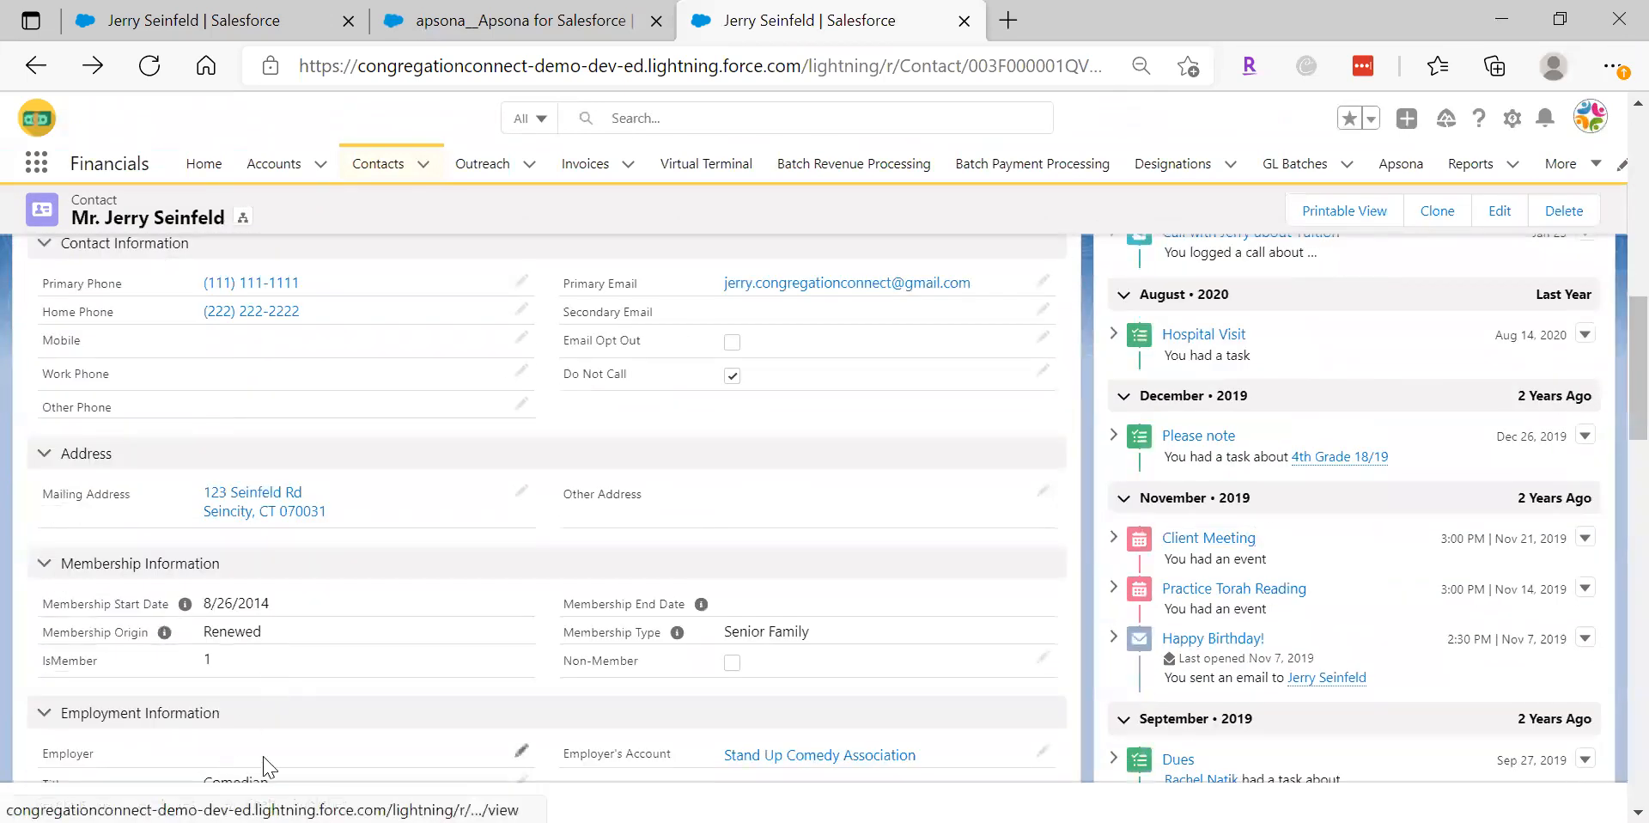
{"action": "left_click_drag", "start_coordinate": [1609, 381], "coordinate": [1609, 260]}
{"action": "scroll", "coordinate": [1612, 258], "scroll_direction": "down", "scroll_amount": 1}
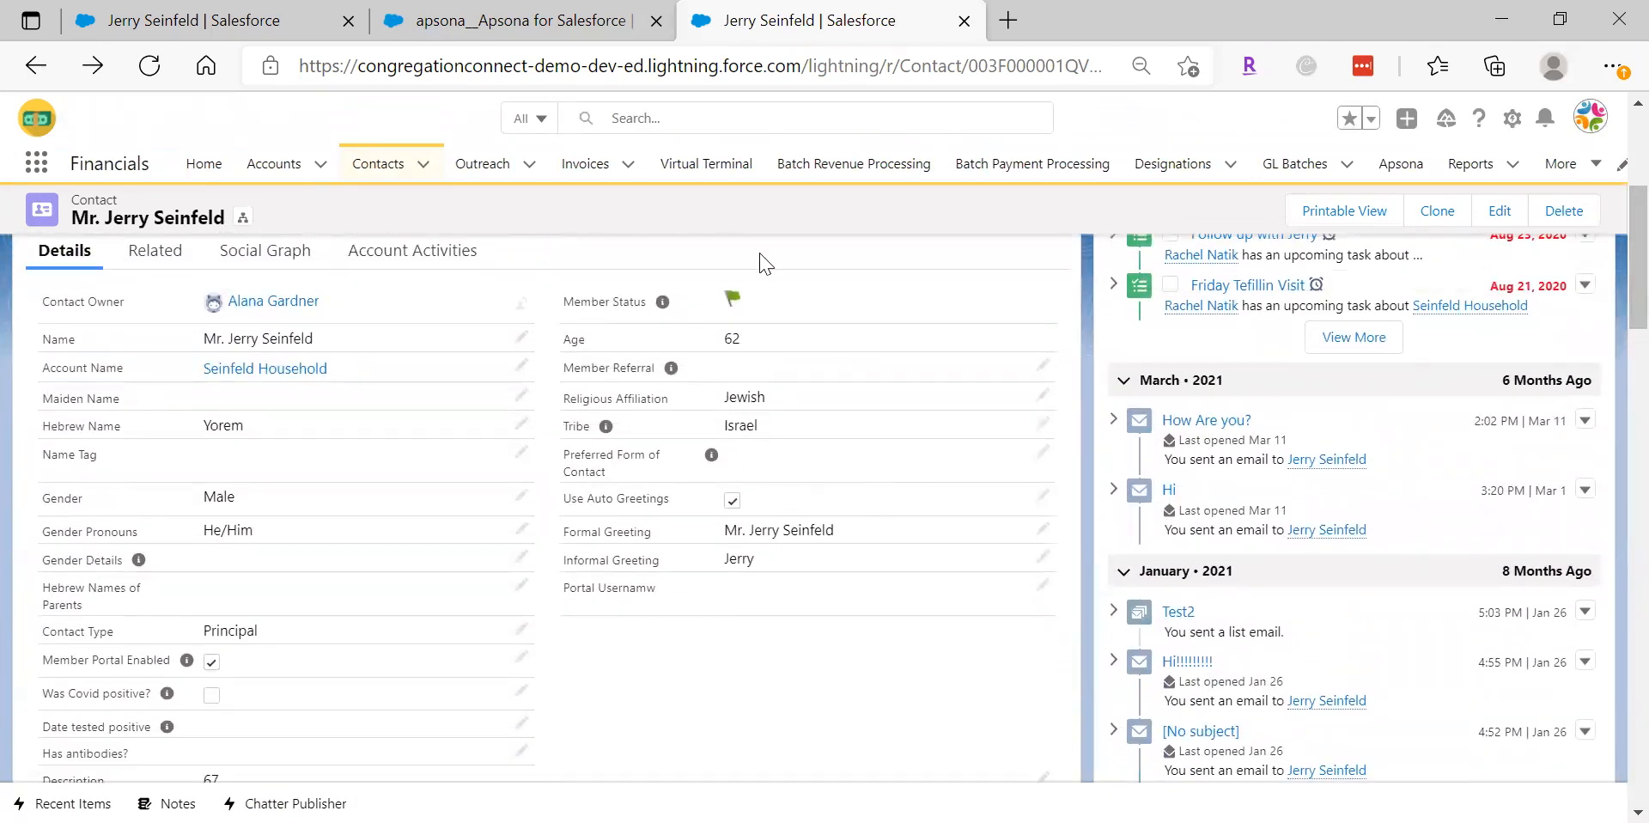
Back in Apsona's mass update, change the expression to {!SynagogueCloud__Age__c}+" is just a number"
{"action": "left_click", "coordinate": [513, 16]}
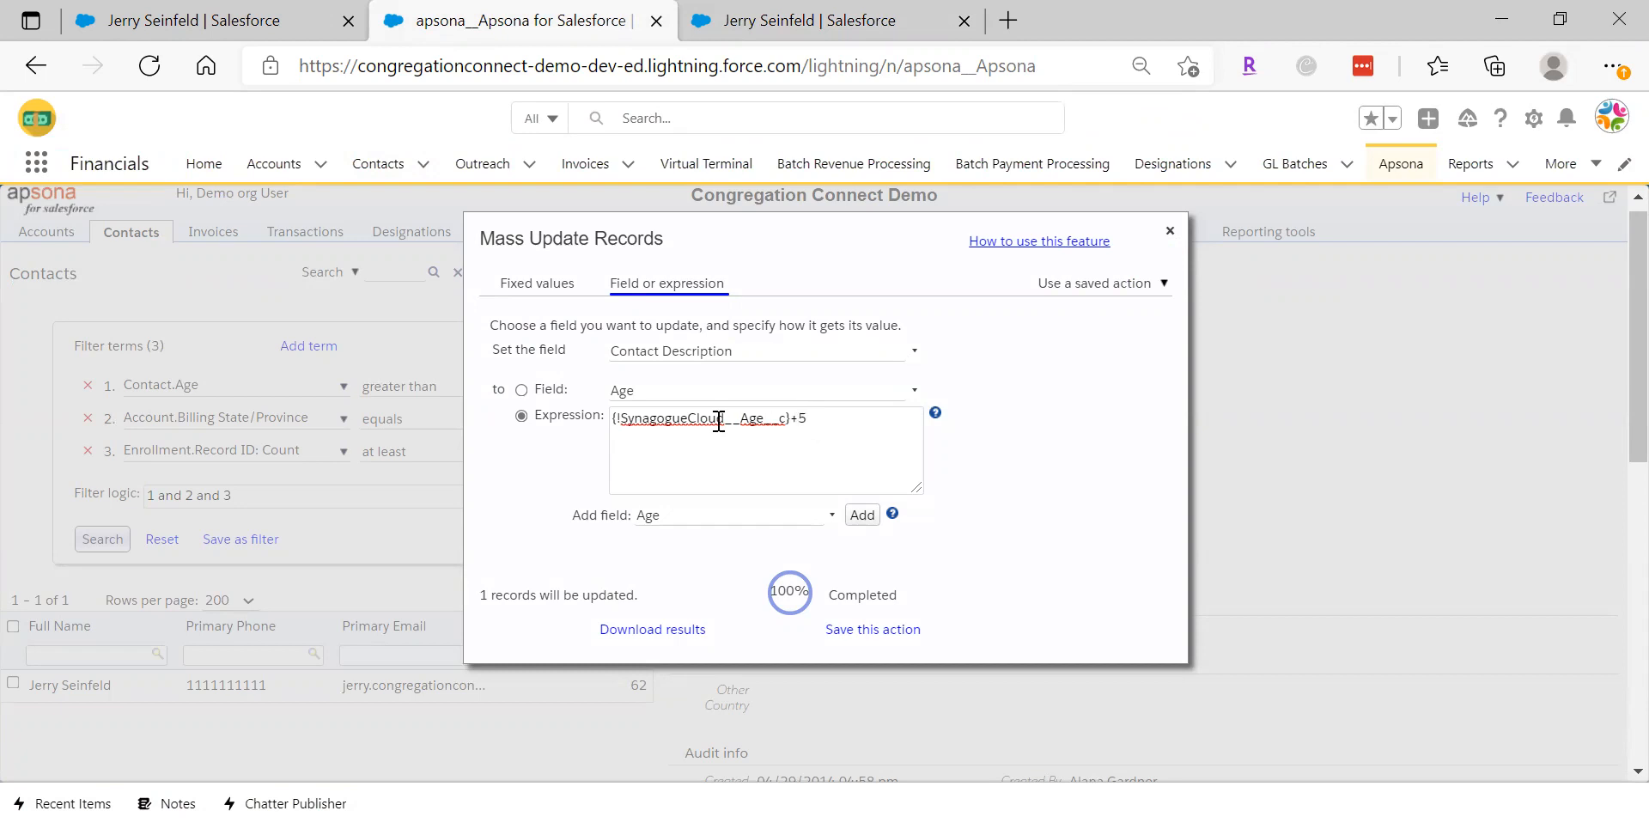
{"action": "left_click", "coordinate": [798, 419]}
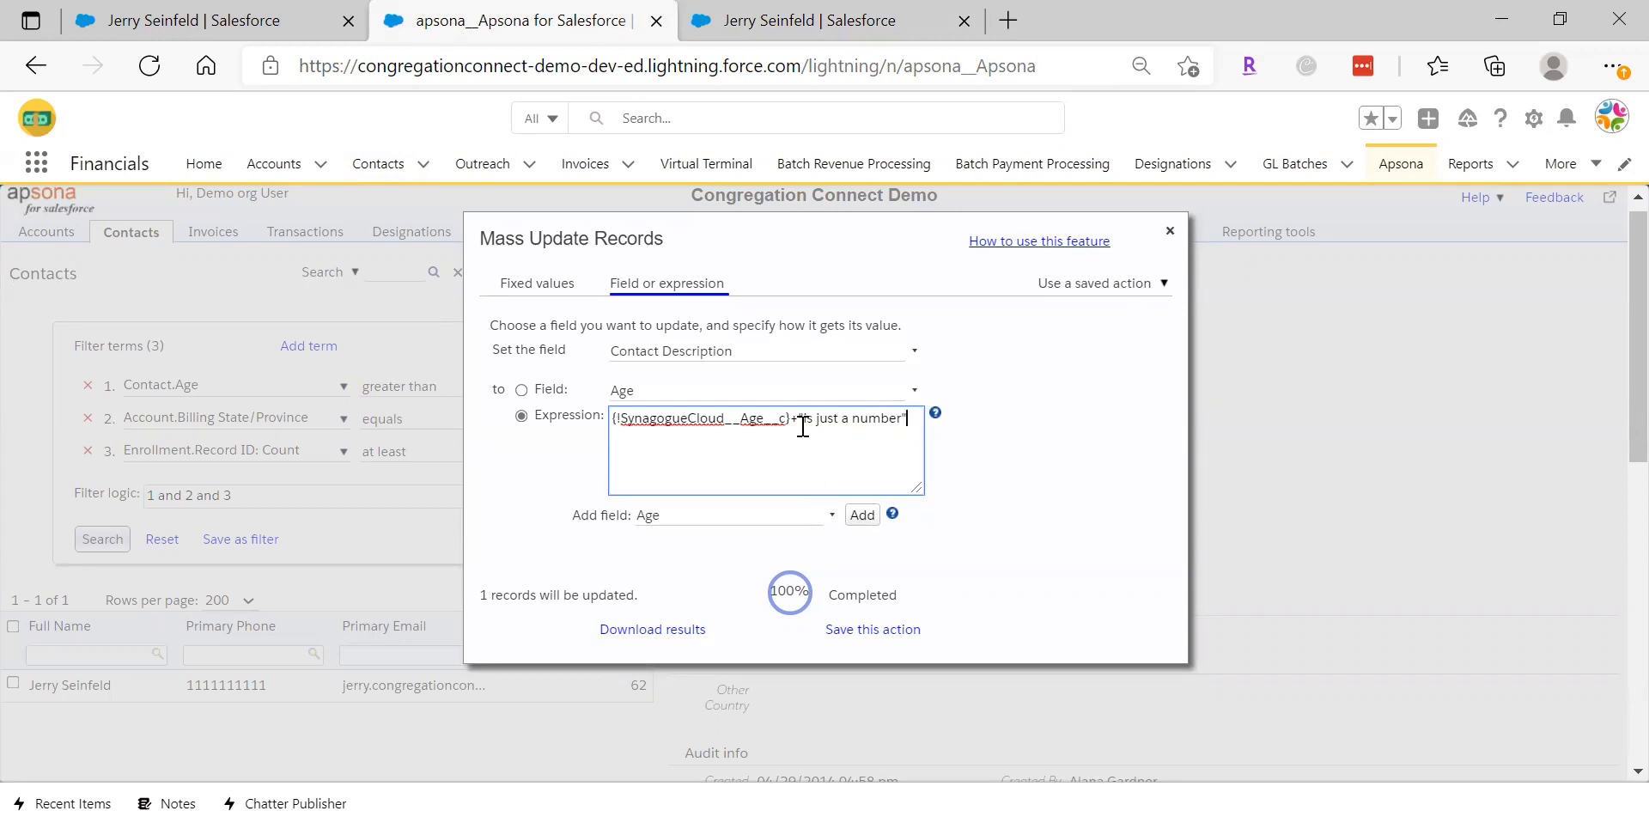
{"action": "left_click", "coordinate": [805, 421]}
Reopen the mass update of all filtered contacts, run it with the edited text expression, and close the dialog
{"action": "left_click", "coordinate": [1170, 230]}
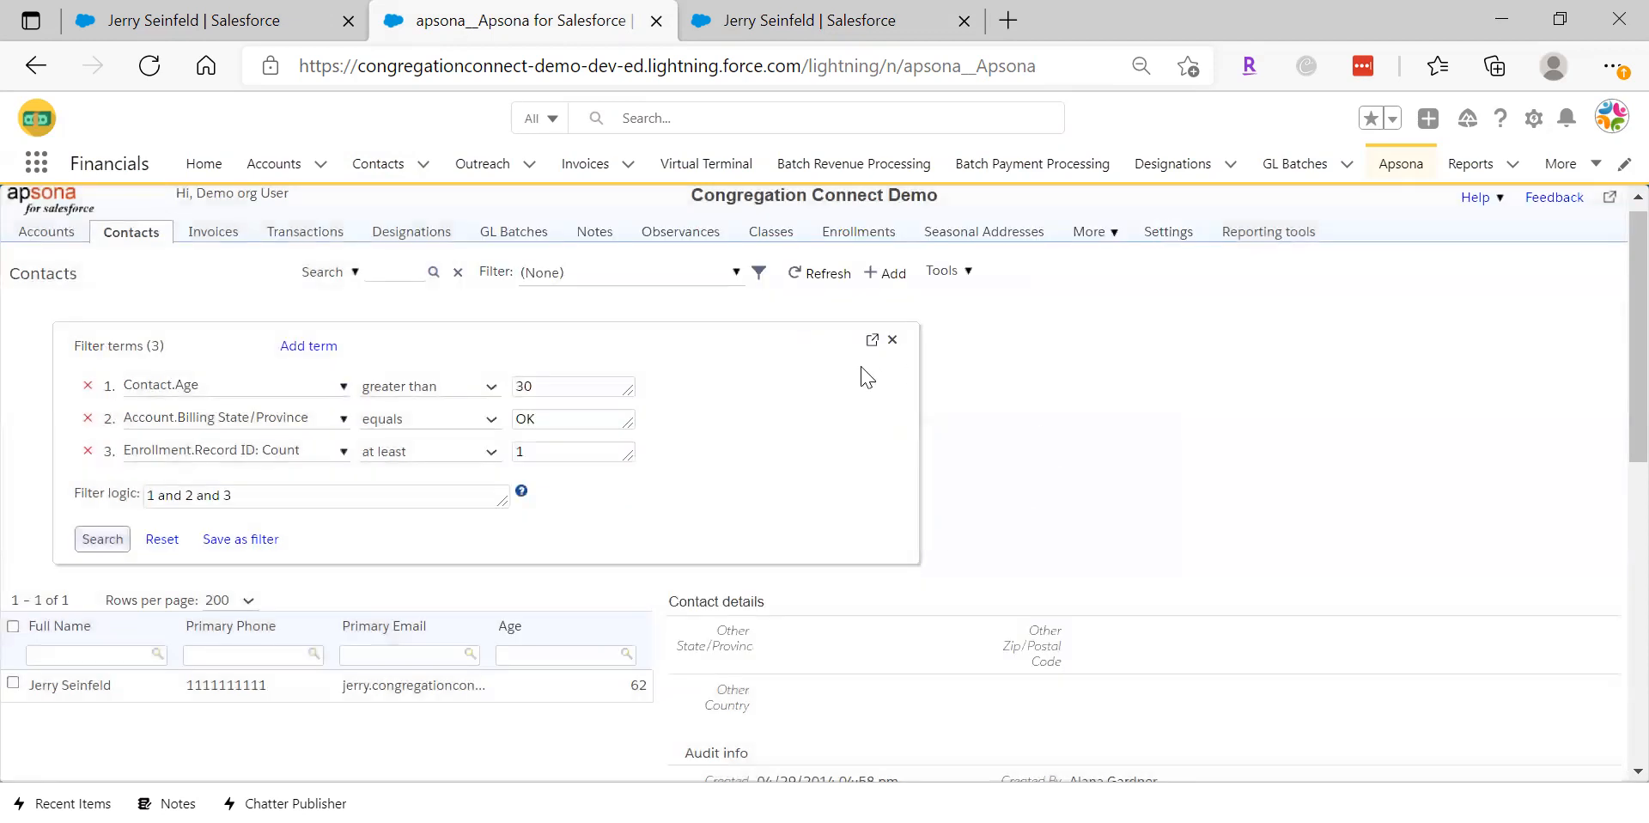
{"action": "left_click", "coordinate": [949, 271]}
{"action": "left_click", "coordinate": [966, 355]}
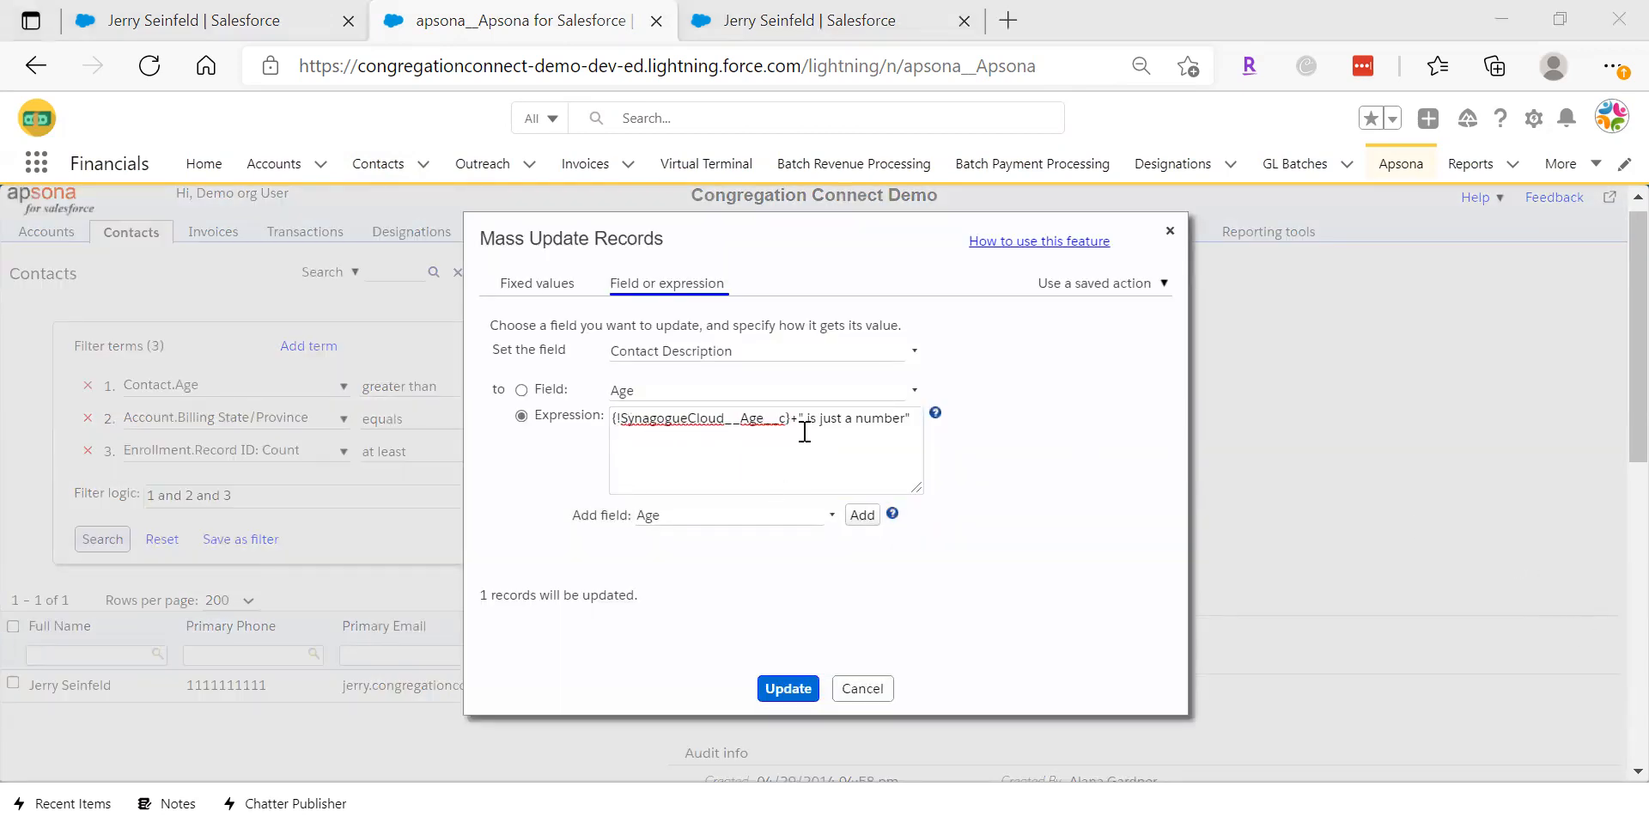
{"action": "left_click", "coordinate": [789, 689]}
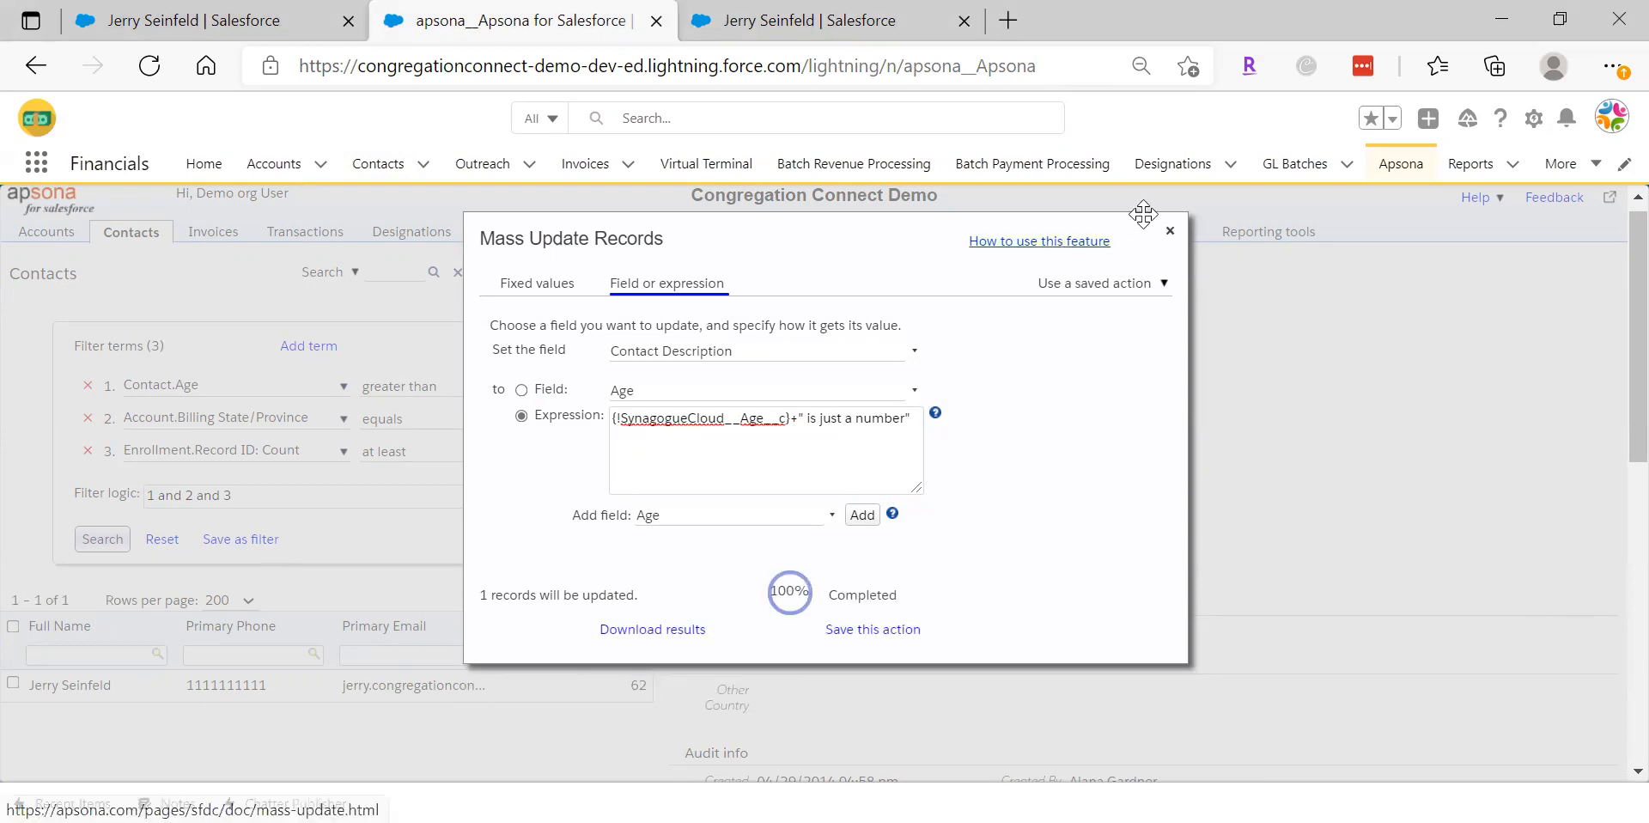
{"action": "left_click", "coordinate": [1170, 230]}
Reload the contact's Salesforce record and check the combined age and text in its Description field
{"action": "left_click", "coordinate": [744, 12]}
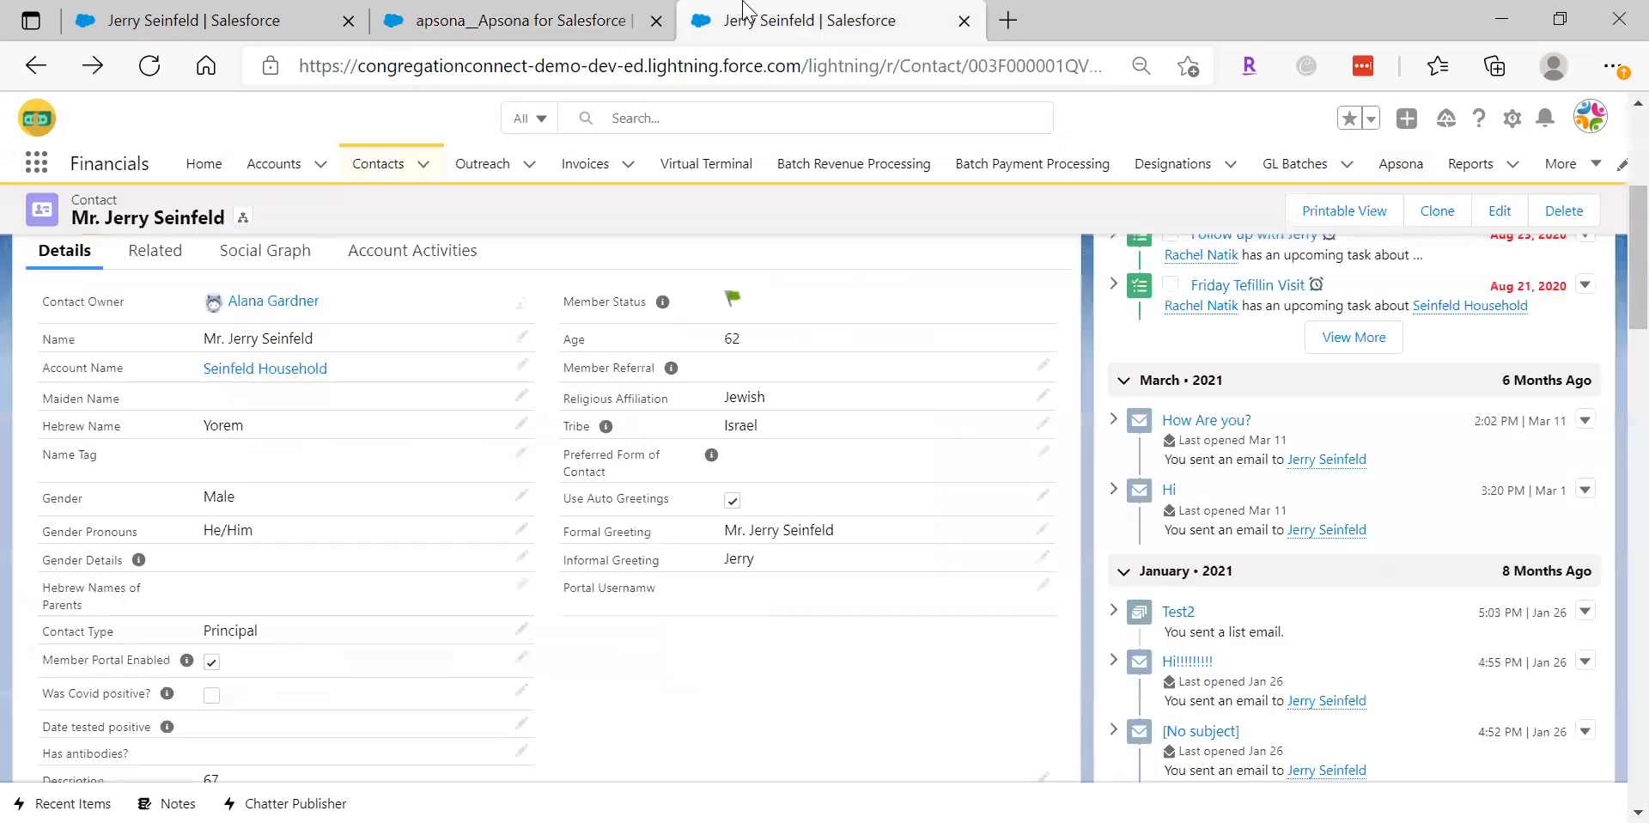
{"action": "left_click", "coordinate": [149, 66]}
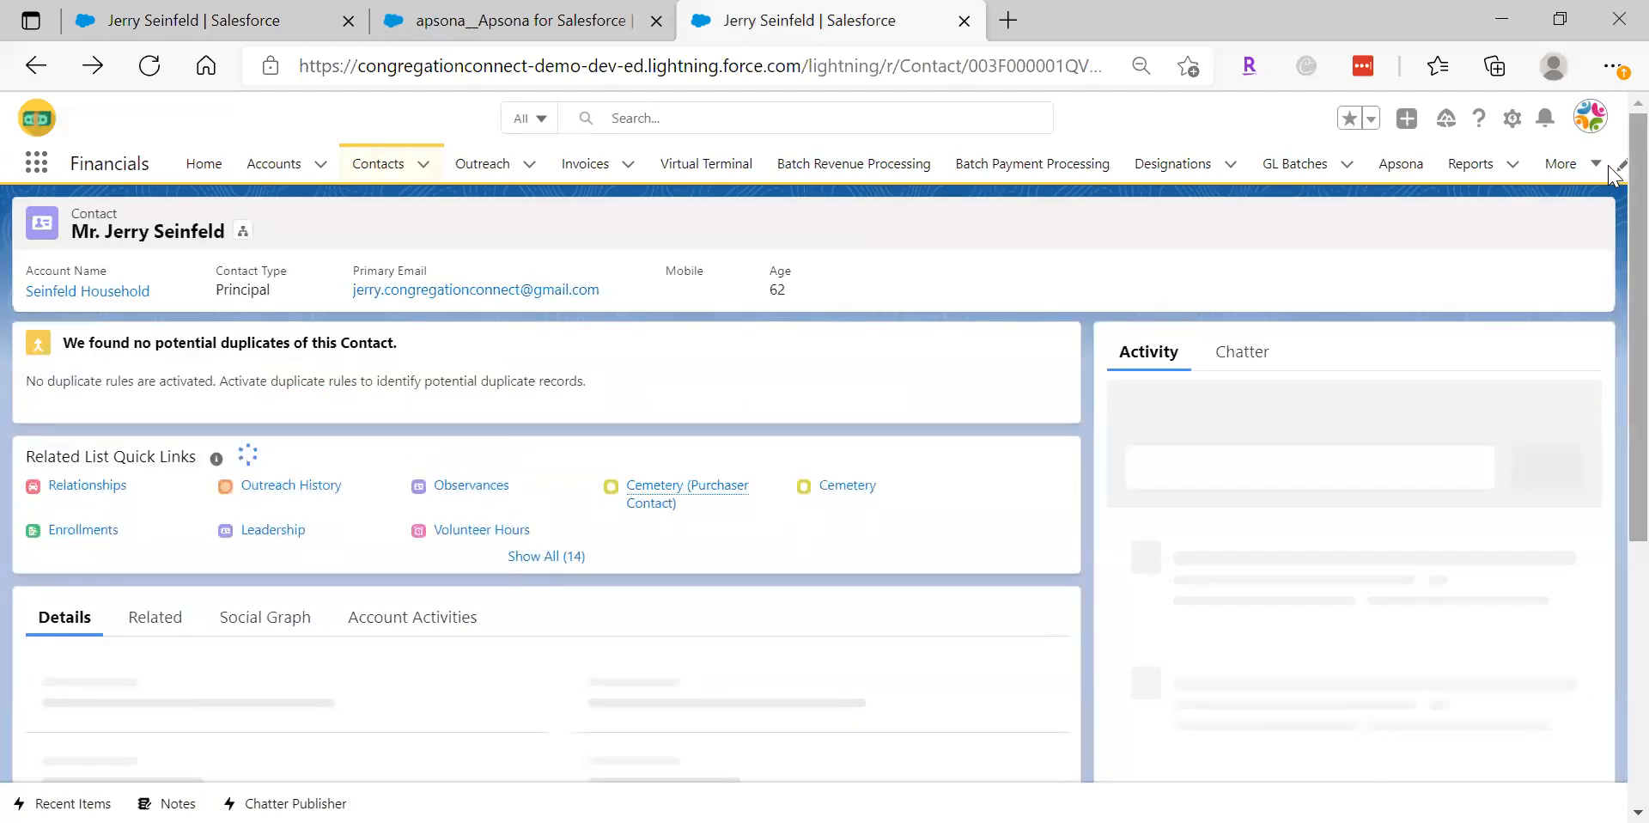
{"action": "scroll", "coordinate": [1611, 258], "scroll_direction": "down", "scroll_amount": 5}
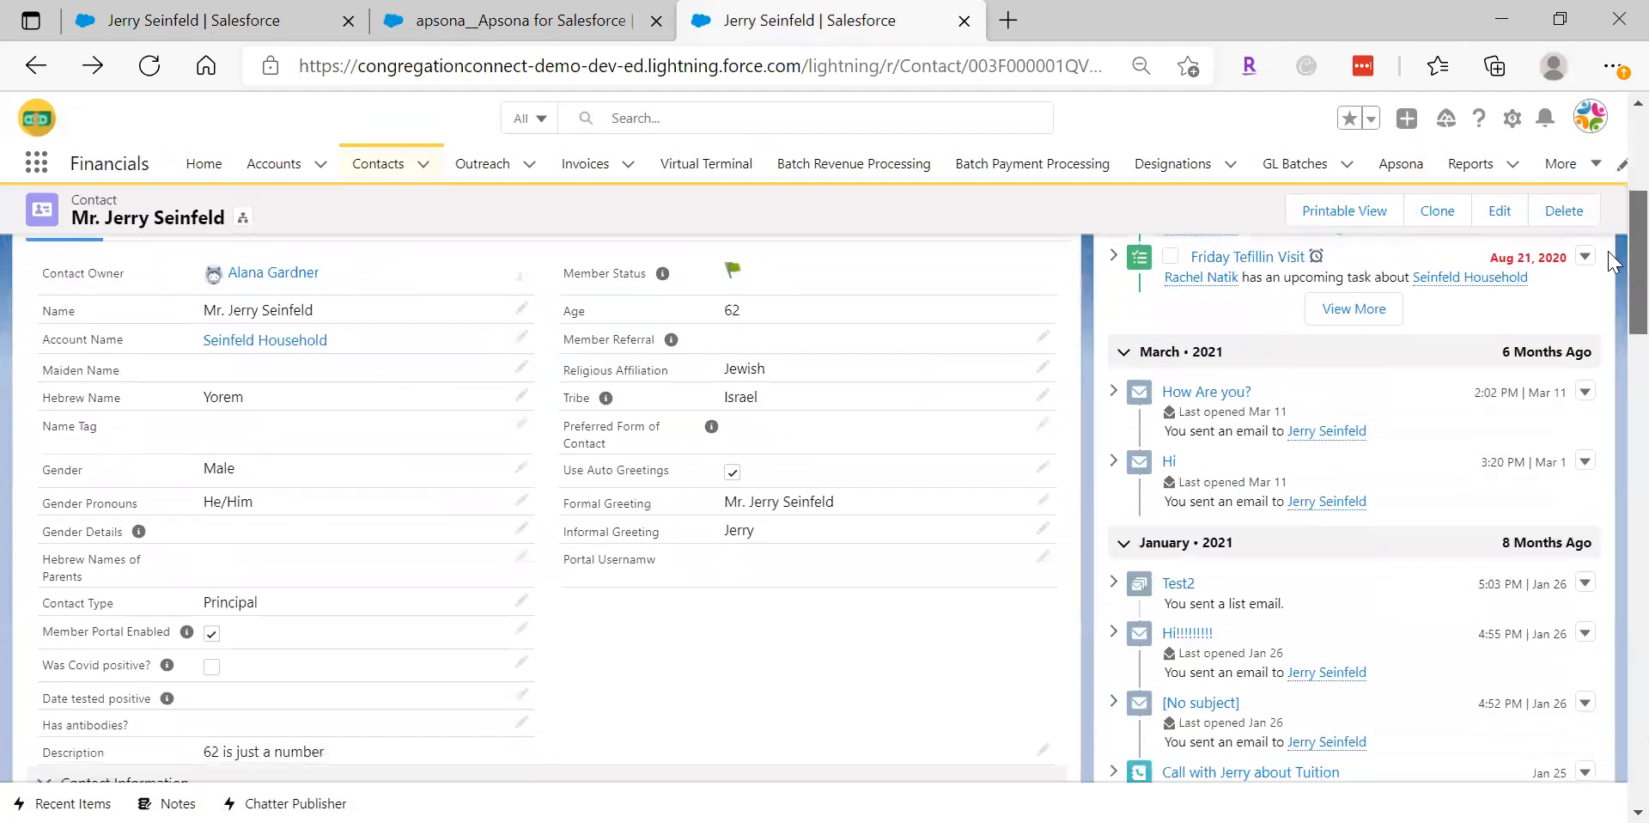
{"action": "scroll", "coordinate": [1612, 258], "scroll_direction": "down", "scroll_amount": 2}
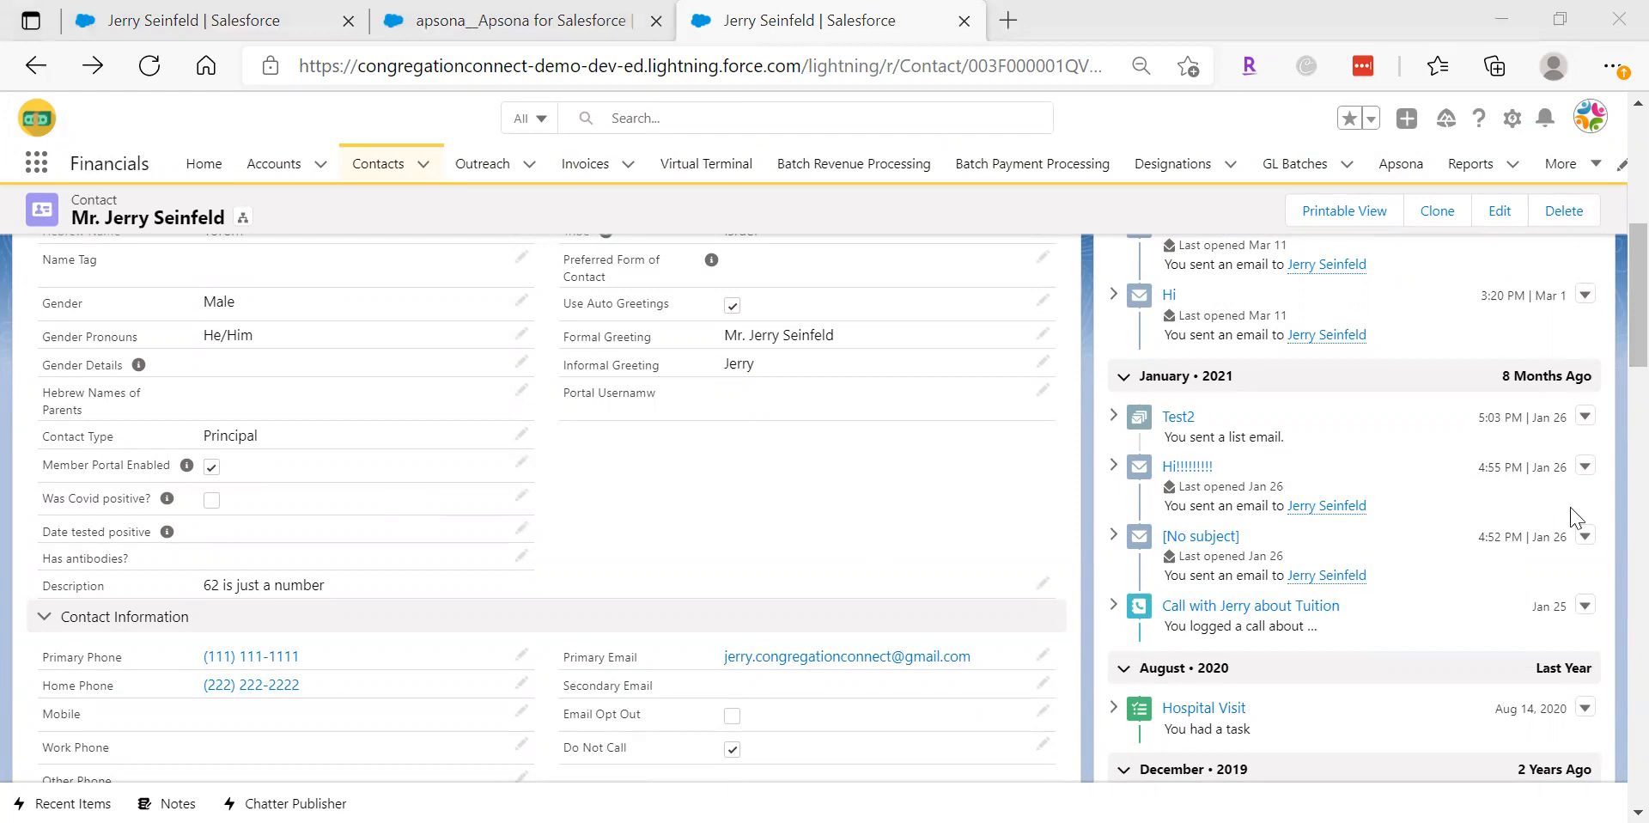
{"action": "scroll", "coordinate": [1612, 318], "scroll_direction": "up", "scroll_amount": 10}
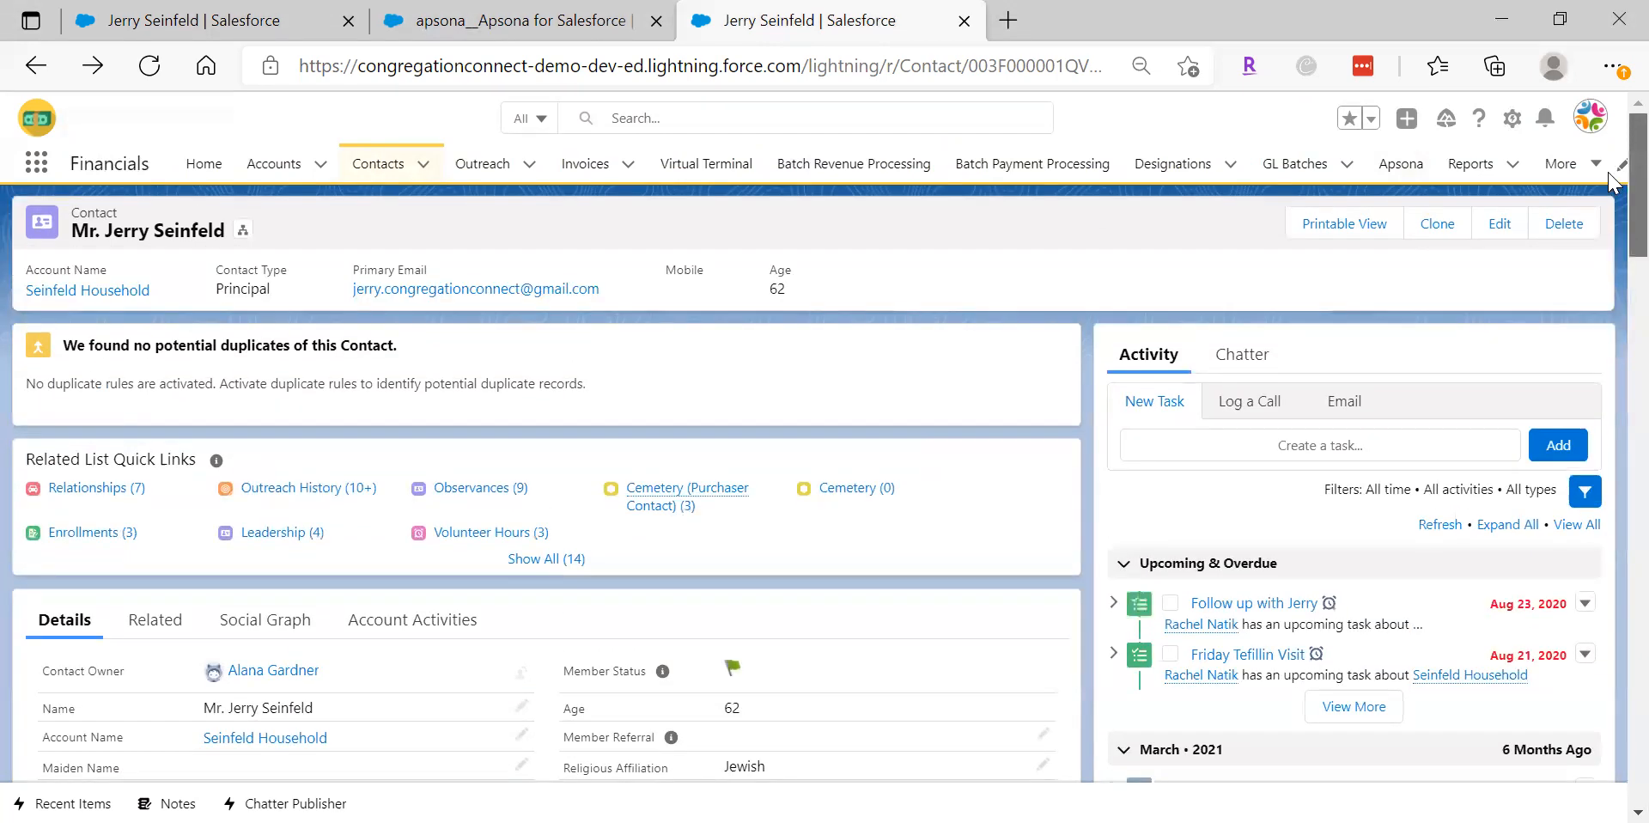
Return to Apsona, open Configurations, and examine the System Administrator configuration's user permissions
{"action": "left_click", "coordinate": [532, 14]}
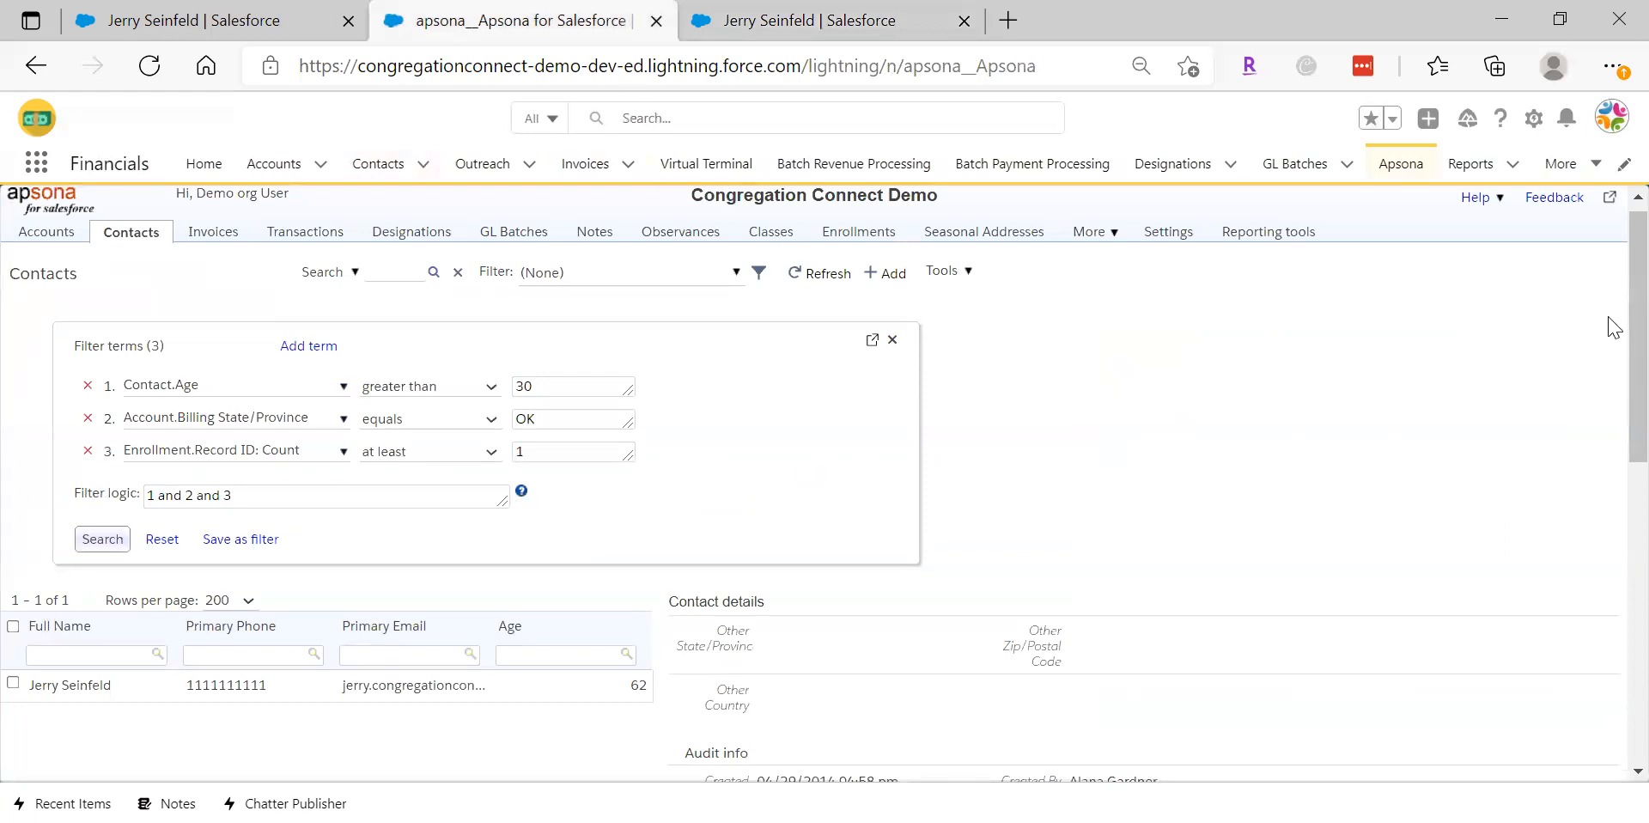
{"action": "scroll", "coordinate": [1614, 344], "scroll_direction": "up", "scroll_amount": 1}
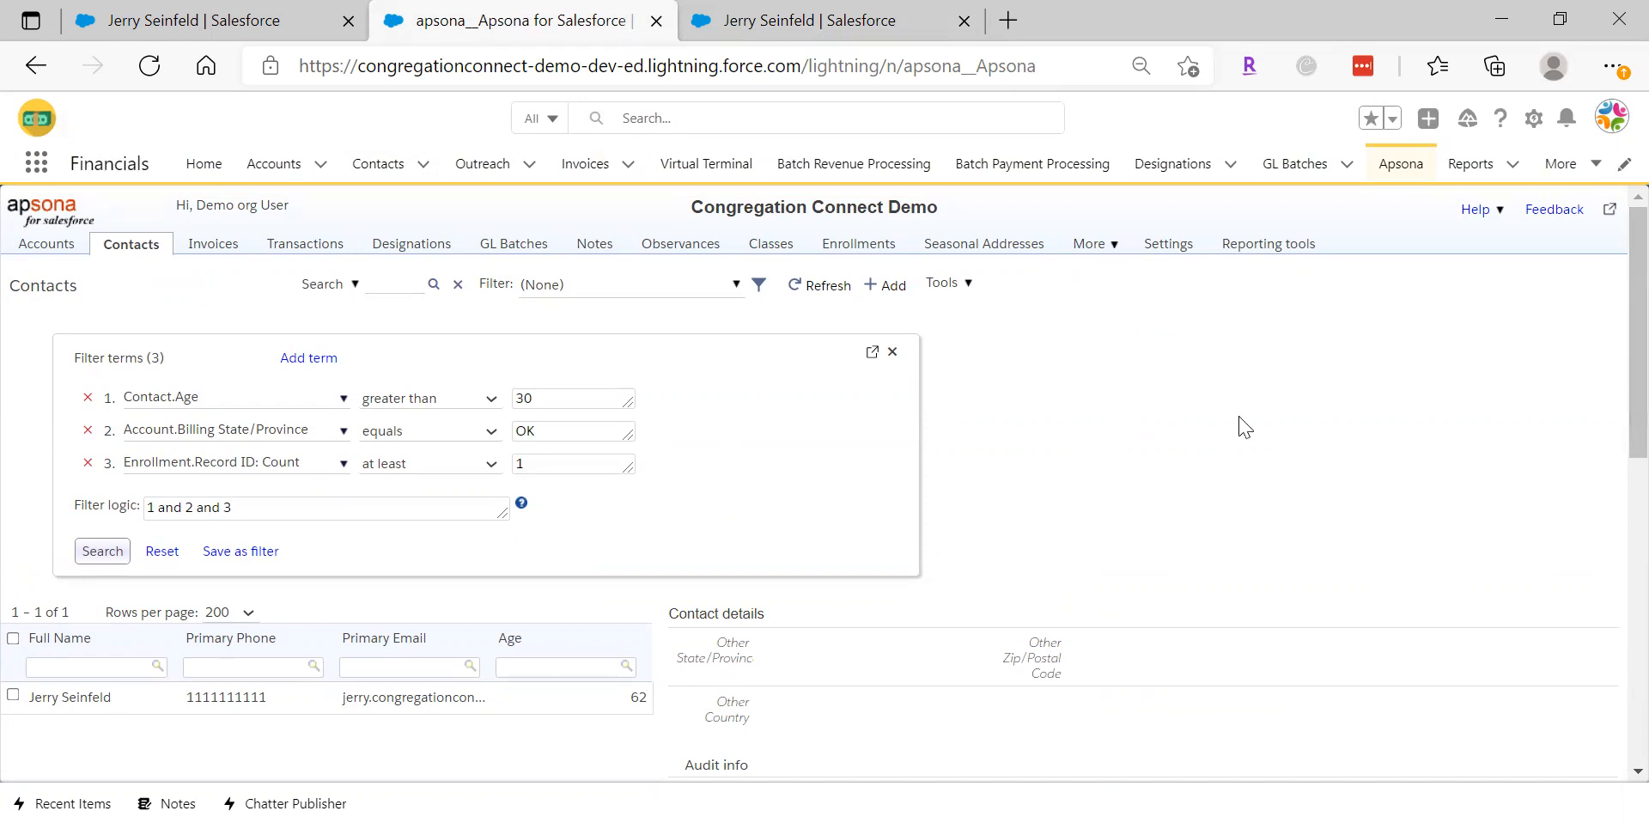
{"action": "left_click", "coordinate": [1171, 246]}
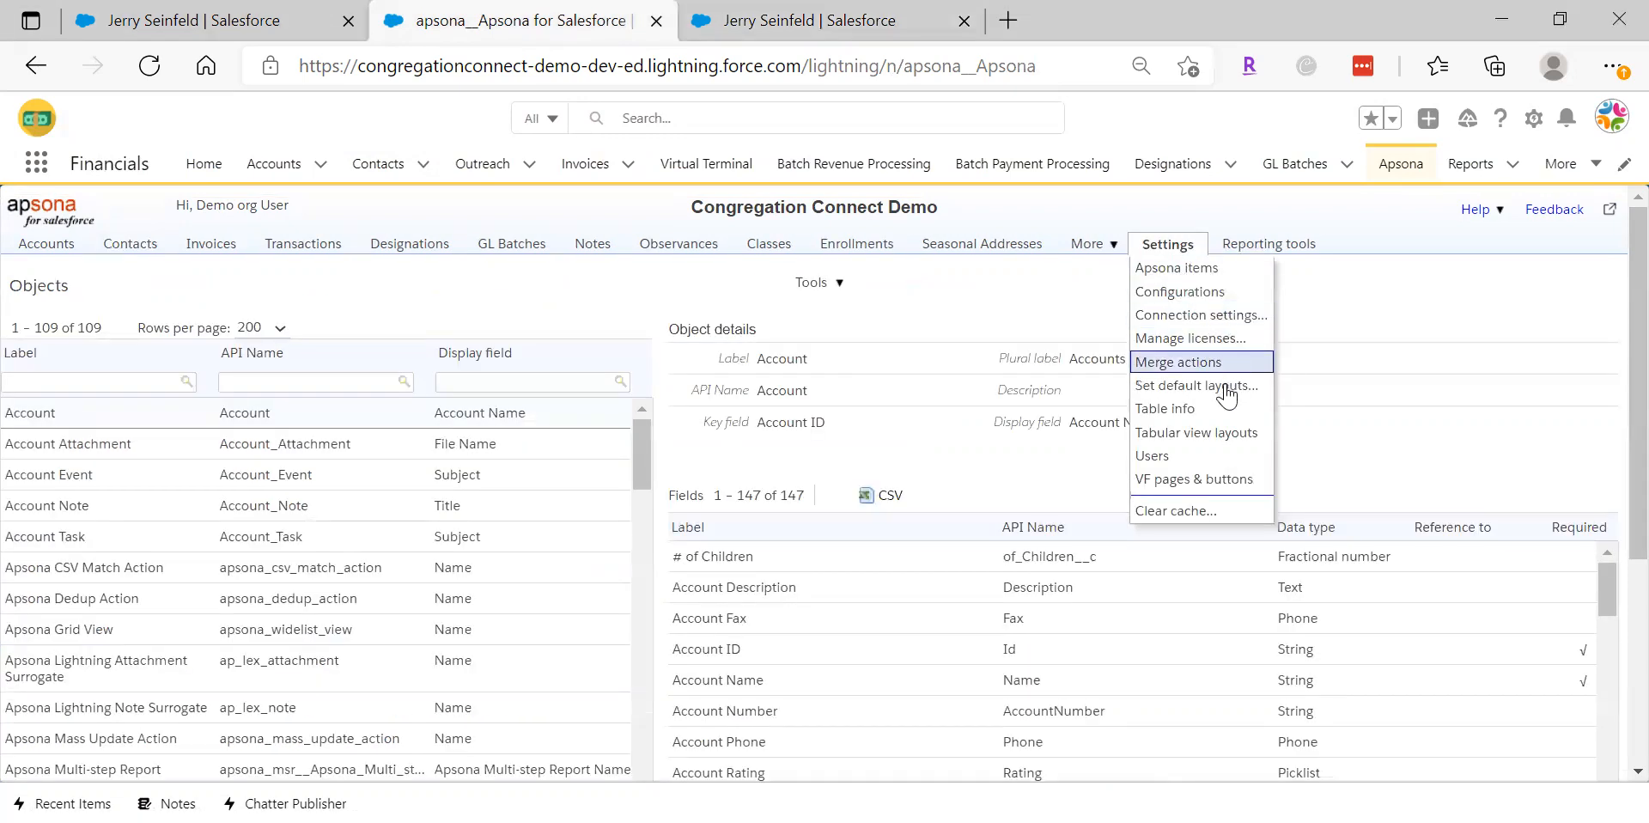
{"action": "left_click", "coordinate": [1200, 296]}
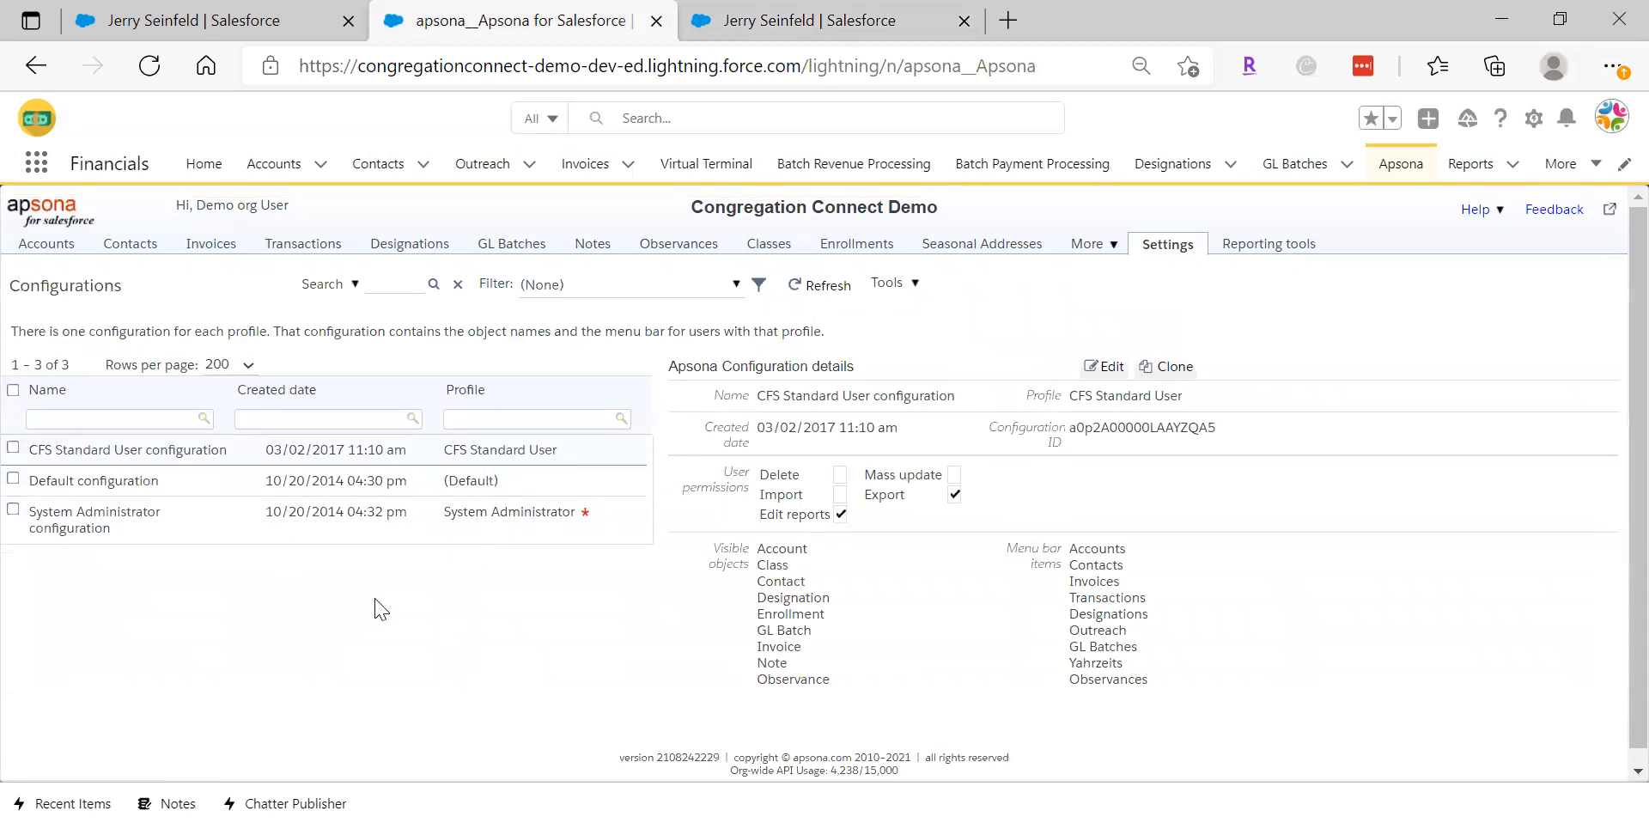
{"action": "left_click", "coordinate": [128, 532]}
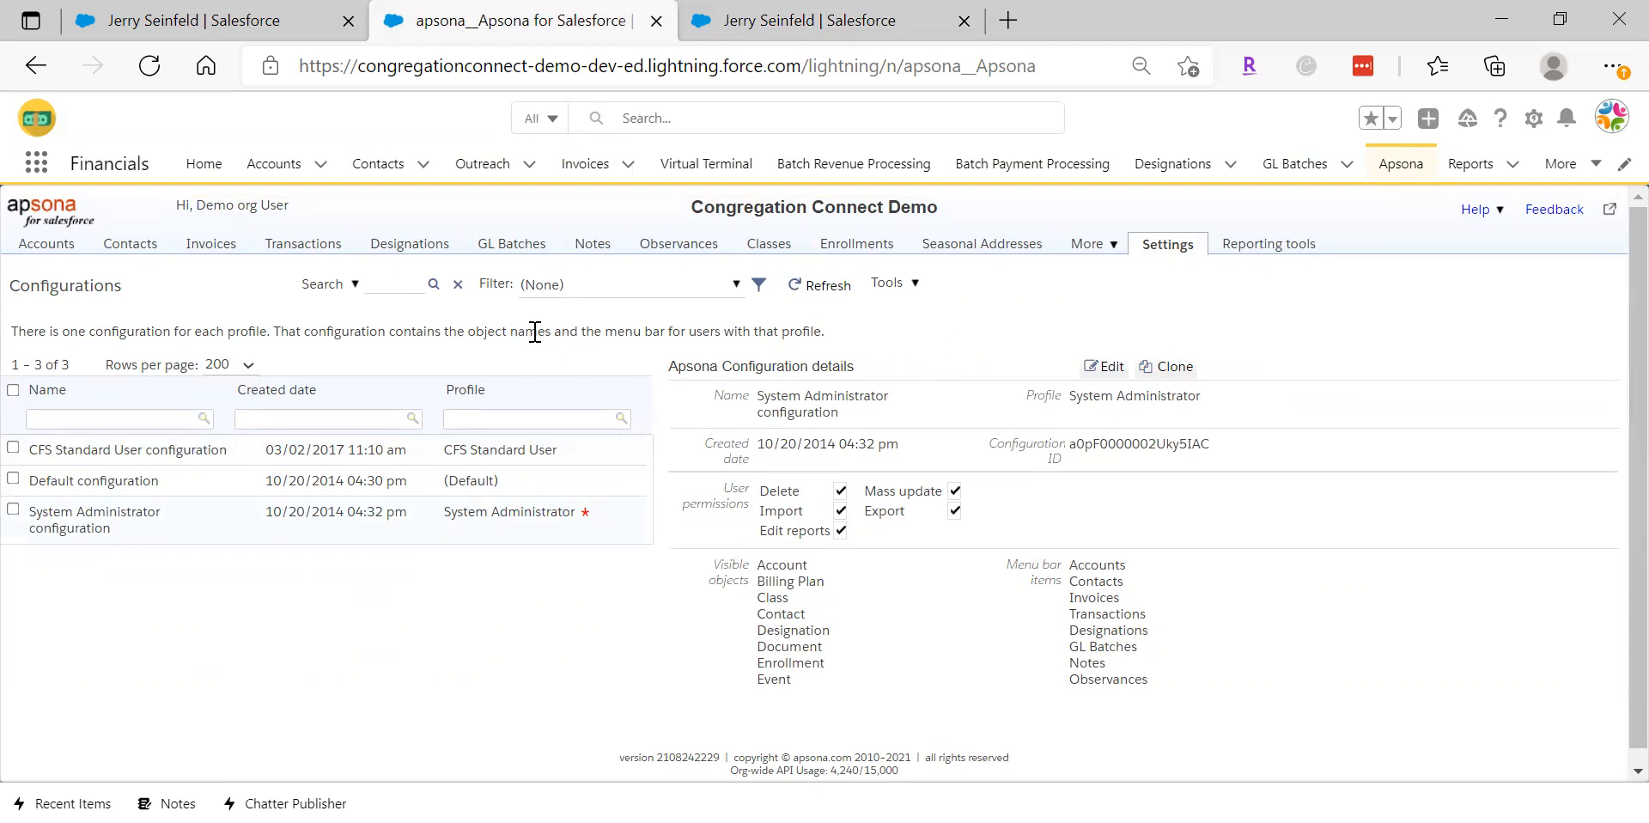
Go back to the Contacts list, check the filtered contact, and view the tools available for checked records
{"action": "left_click", "coordinate": [1155, 247]}
{"action": "left_click", "coordinate": [59, 249]}
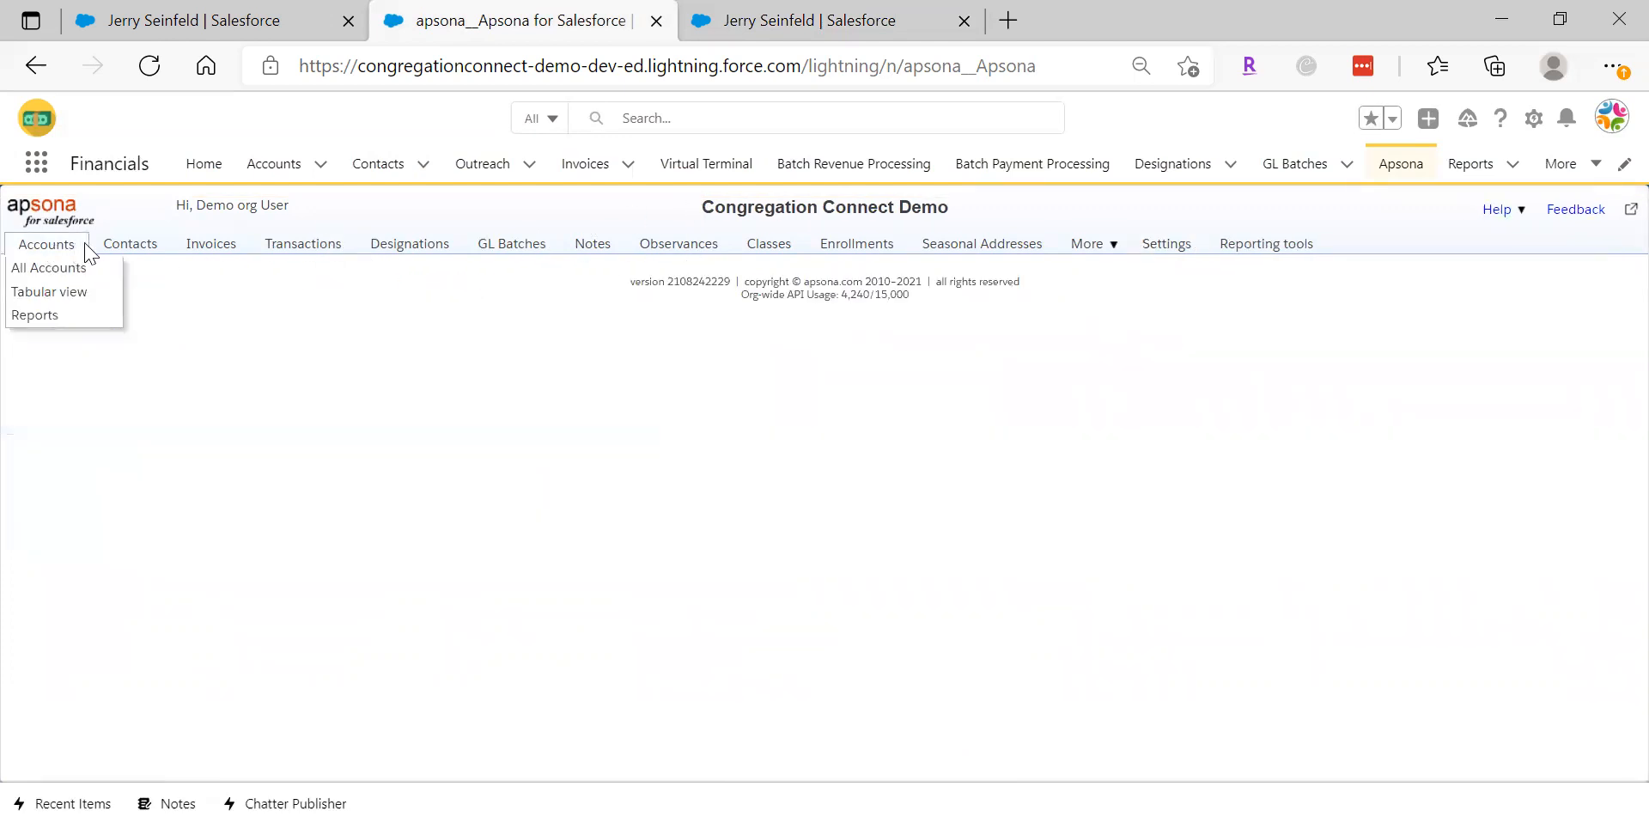
{"action": "left_click", "coordinate": [152, 247]}
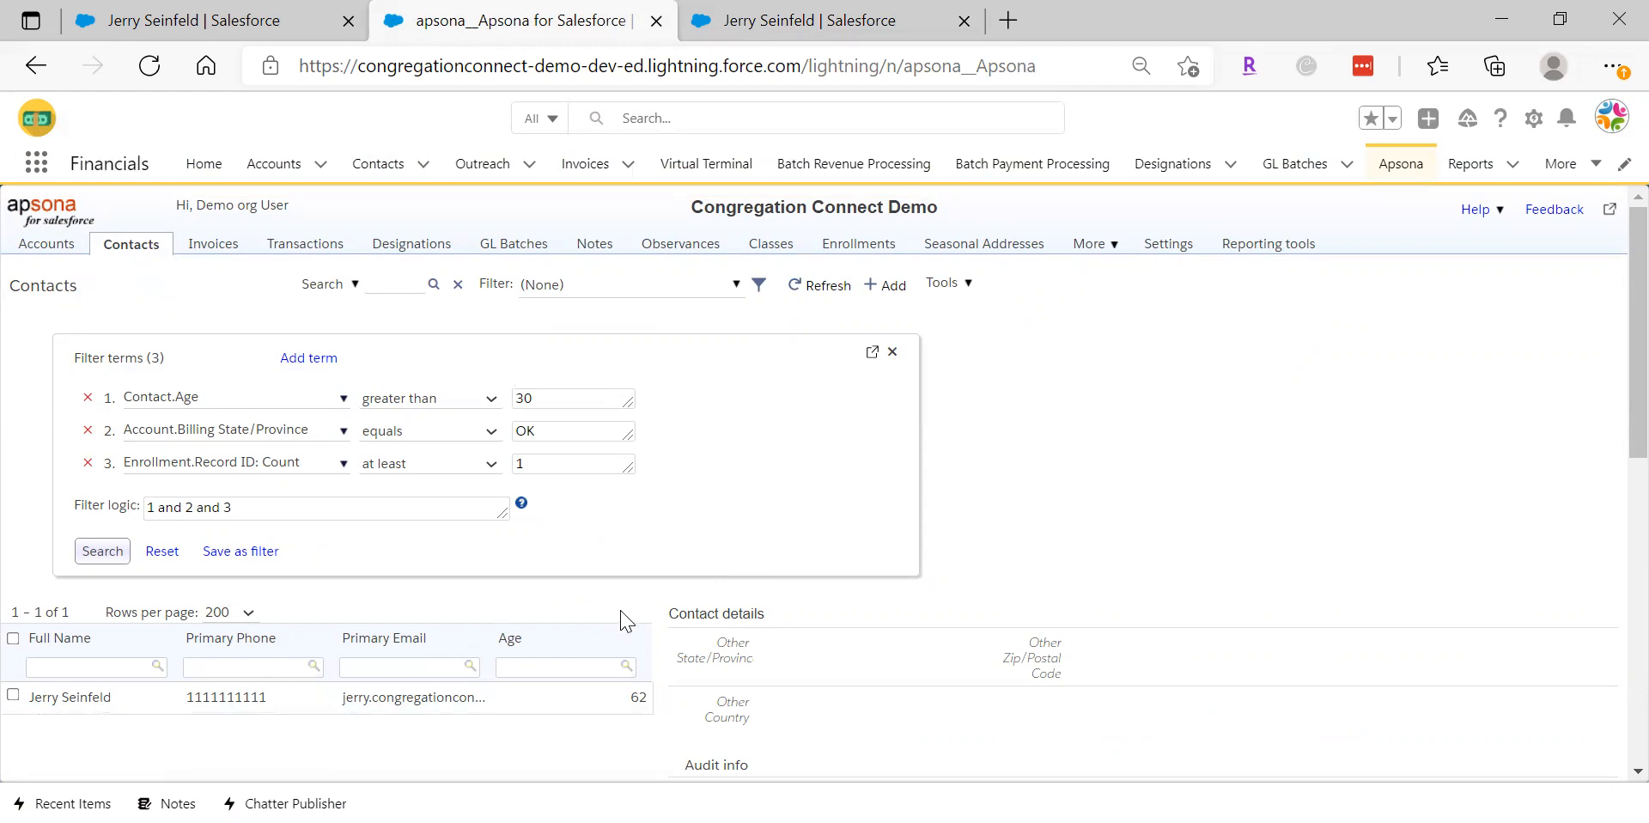
{"action": "left_click", "coordinate": [13, 696]}
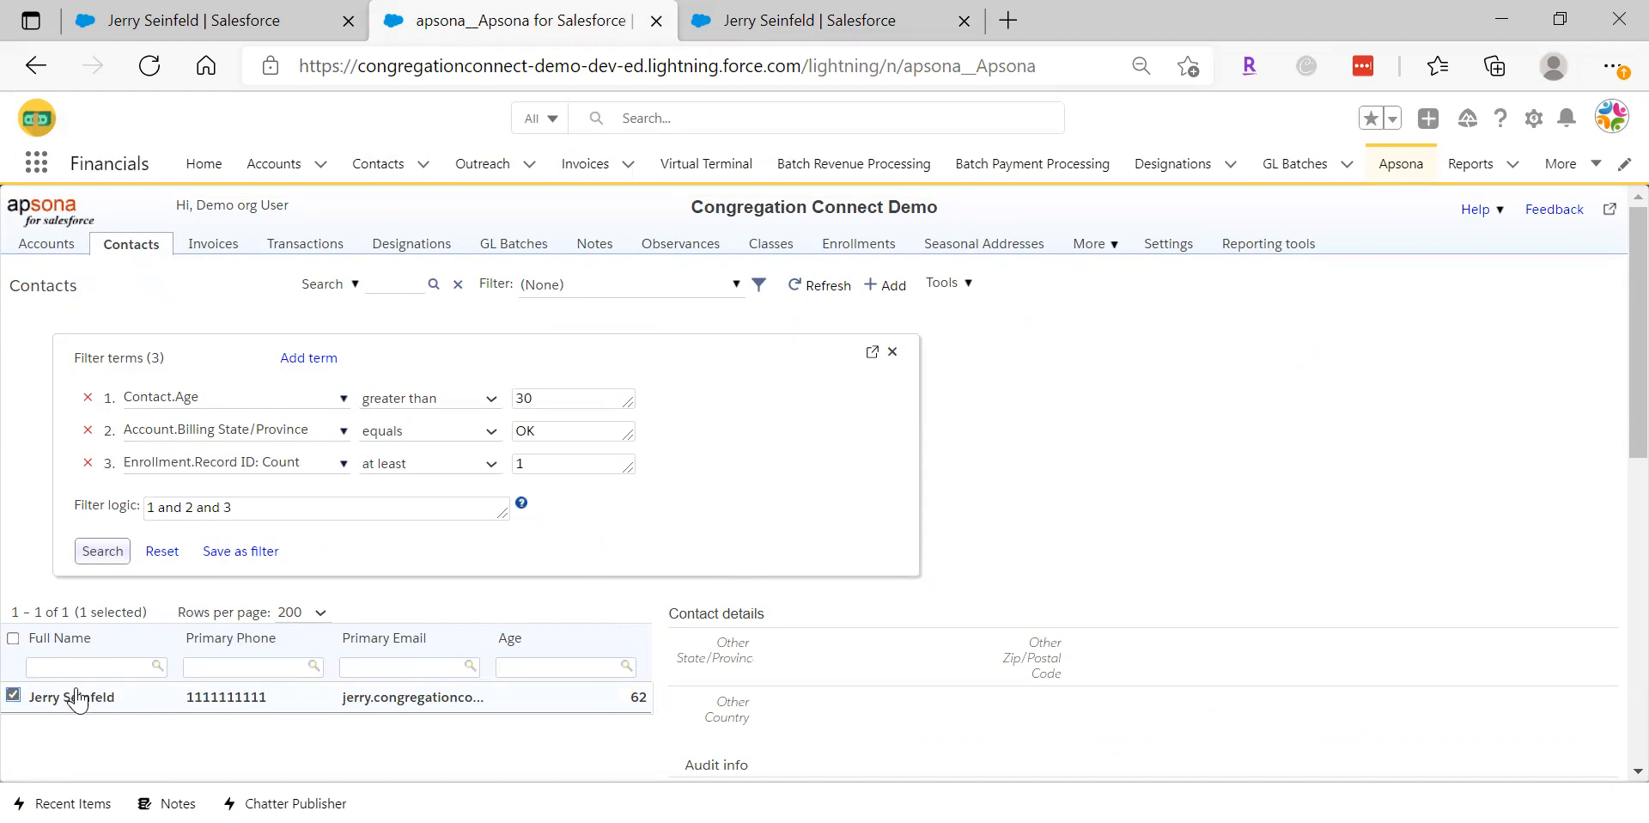
{"action": "left_click", "coordinate": [954, 289]}
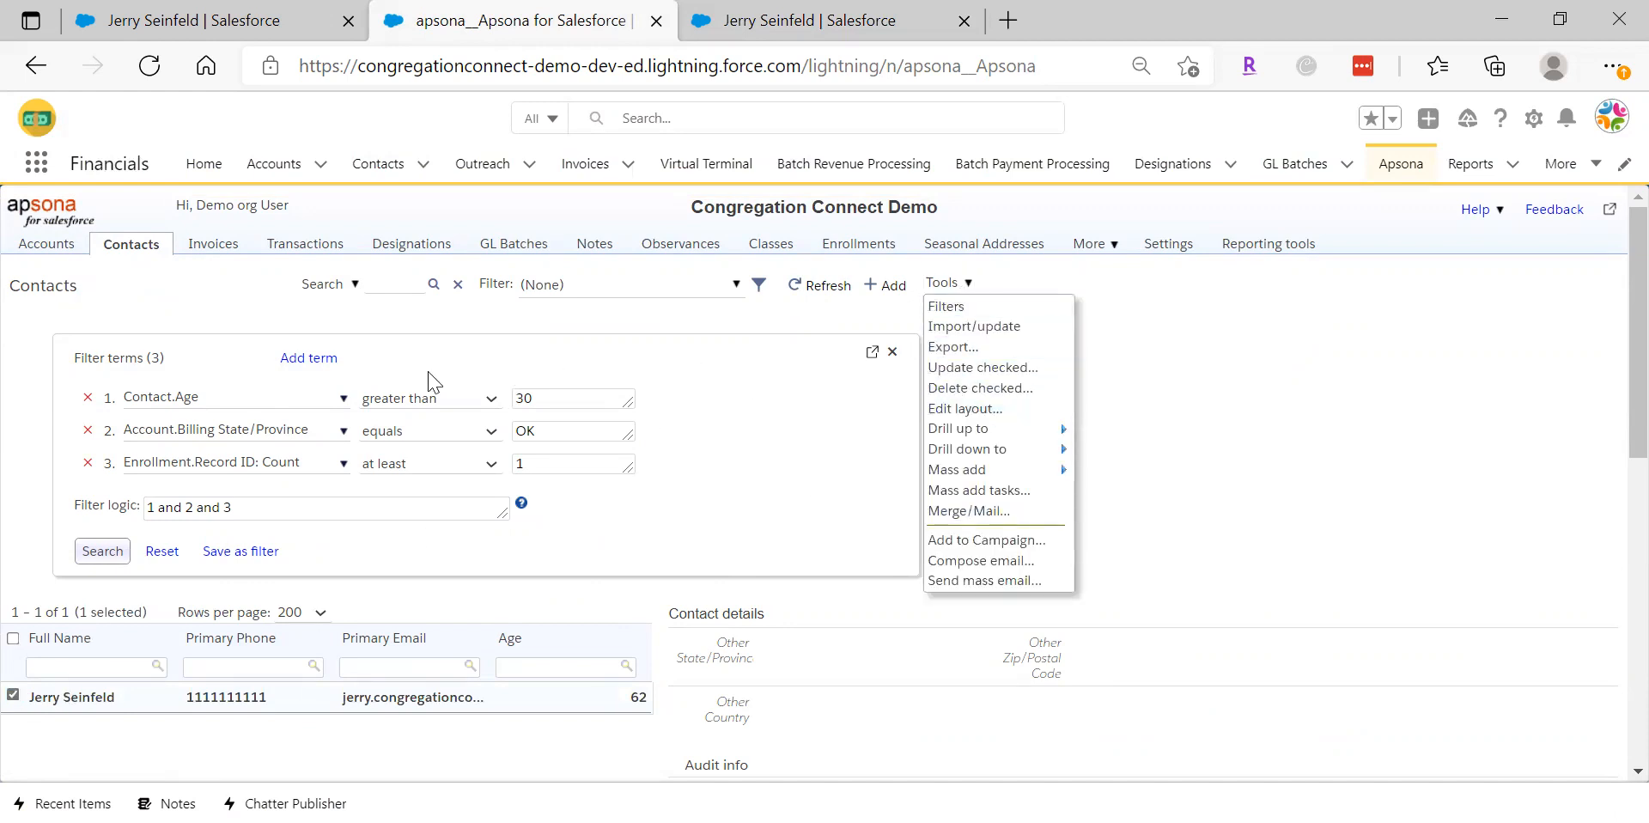
Open the list of Contact reports
{"action": "mouse_move", "coordinate": [127, 257]}
{"action": "left_click", "coordinate": [121, 315]}
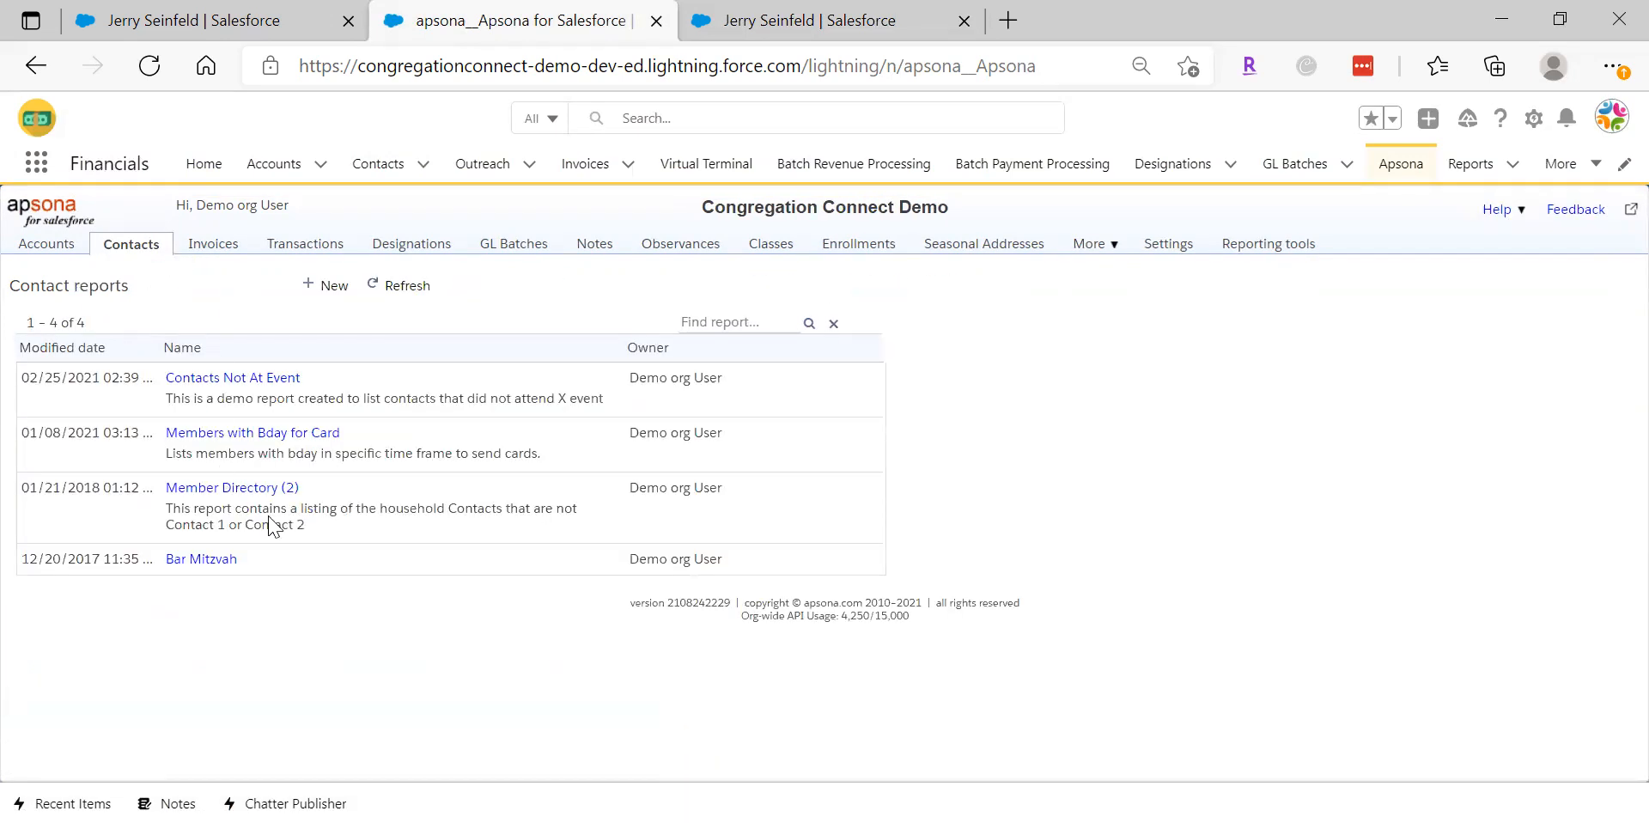